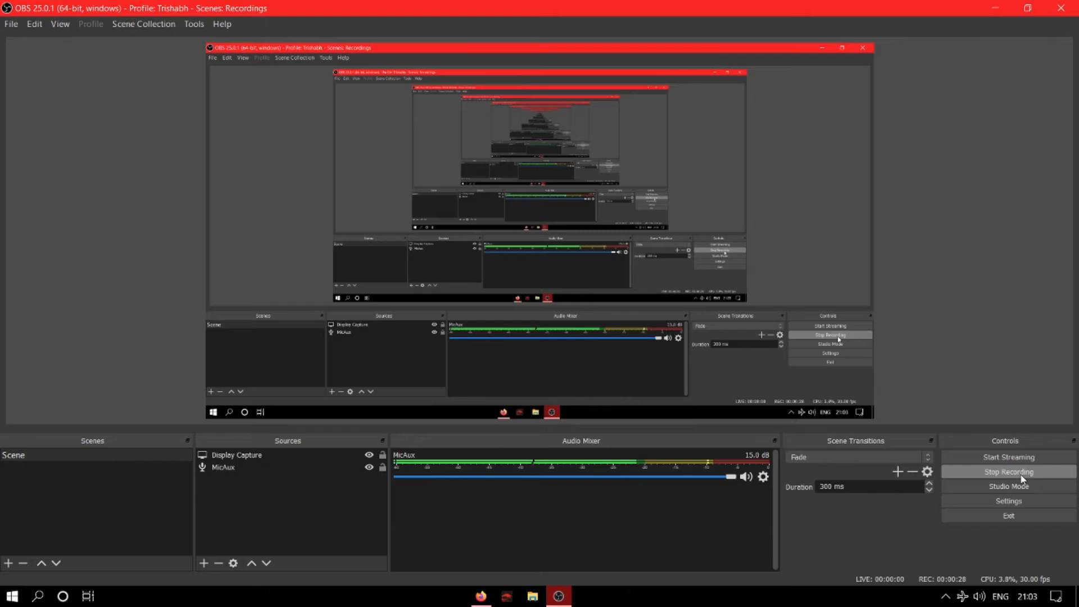
- Switch to Firefox and search the web for "Adobe xd"
key("alt+Tab")
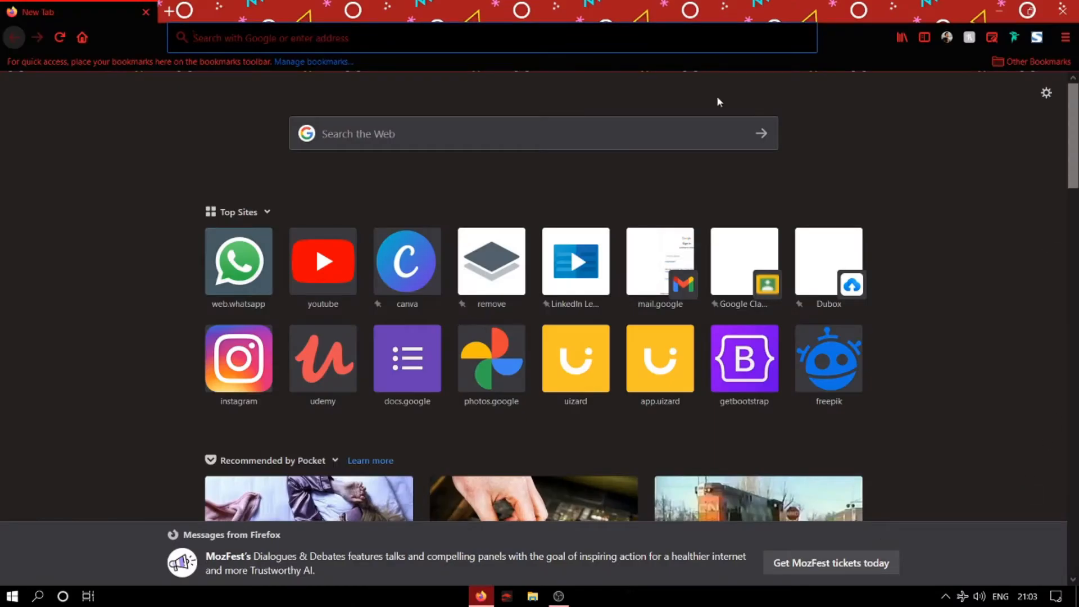
left_click(618, 39)
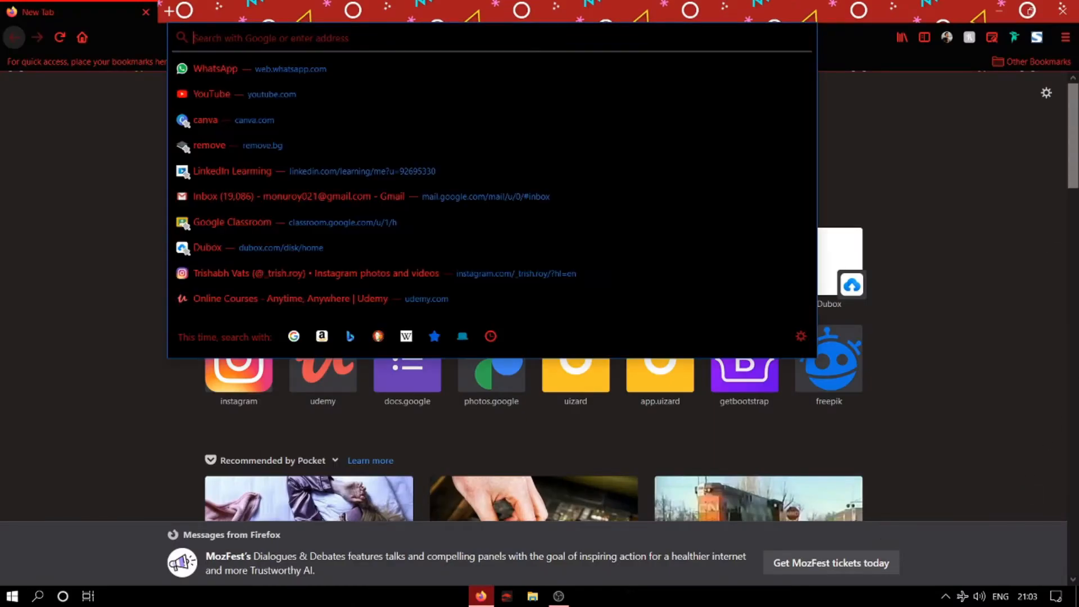
type("Adobe")
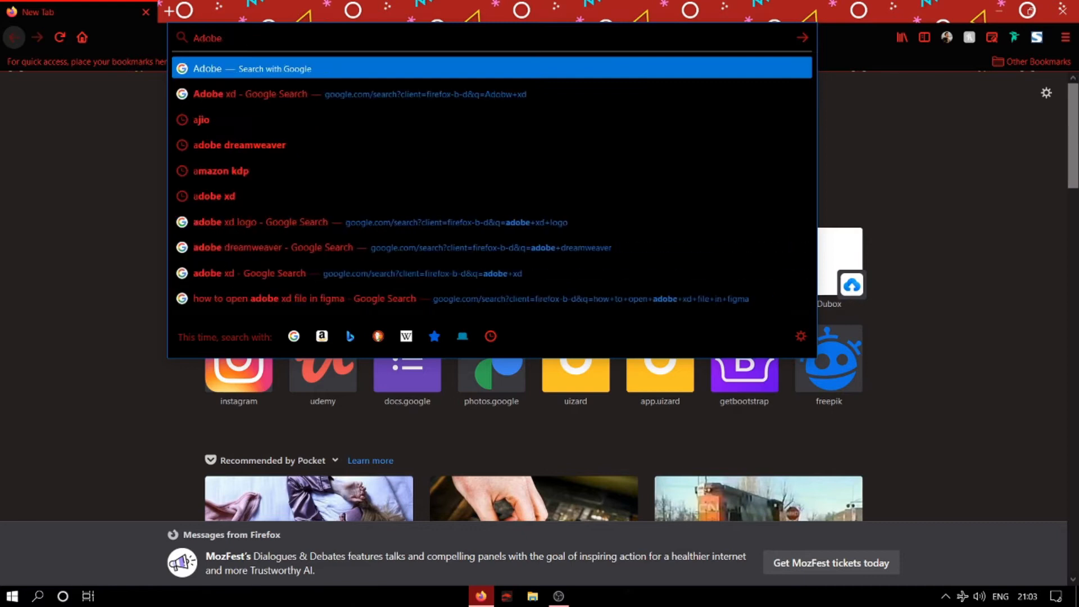
type(" xd")
key("Return")
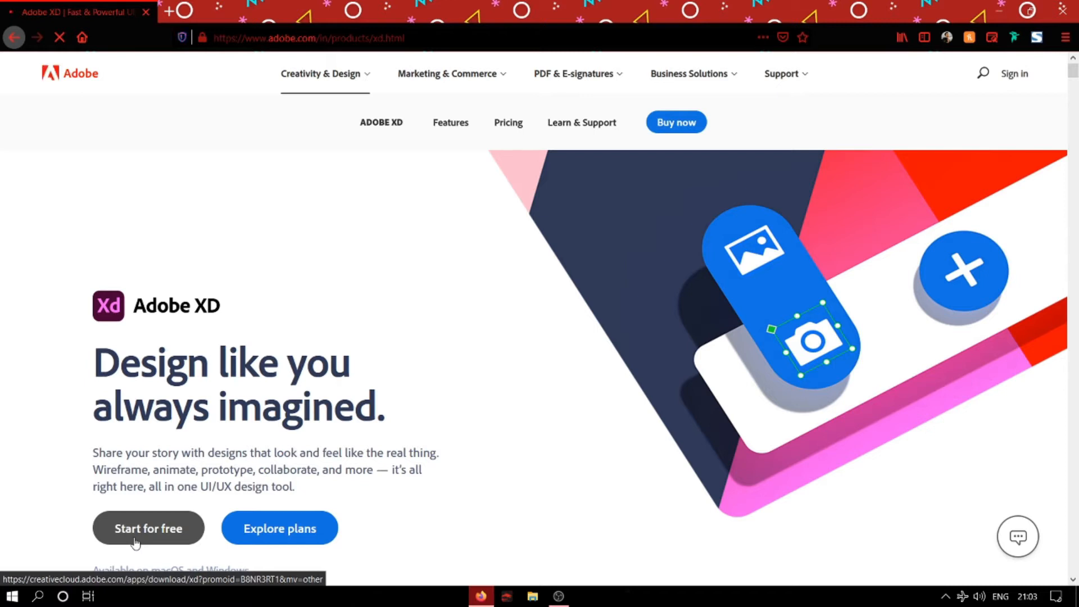
- Start the free Adobe XD download from the product page and save the XD_Set-Up.exe installer
left_click(135, 539)
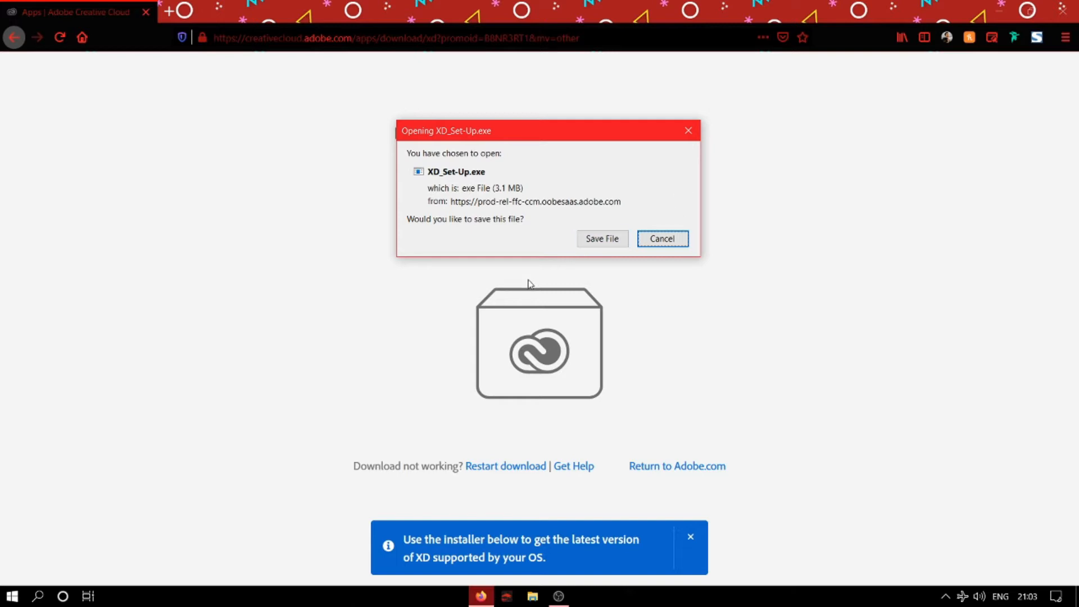
left_click(605, 241)
left_click(604, 240)
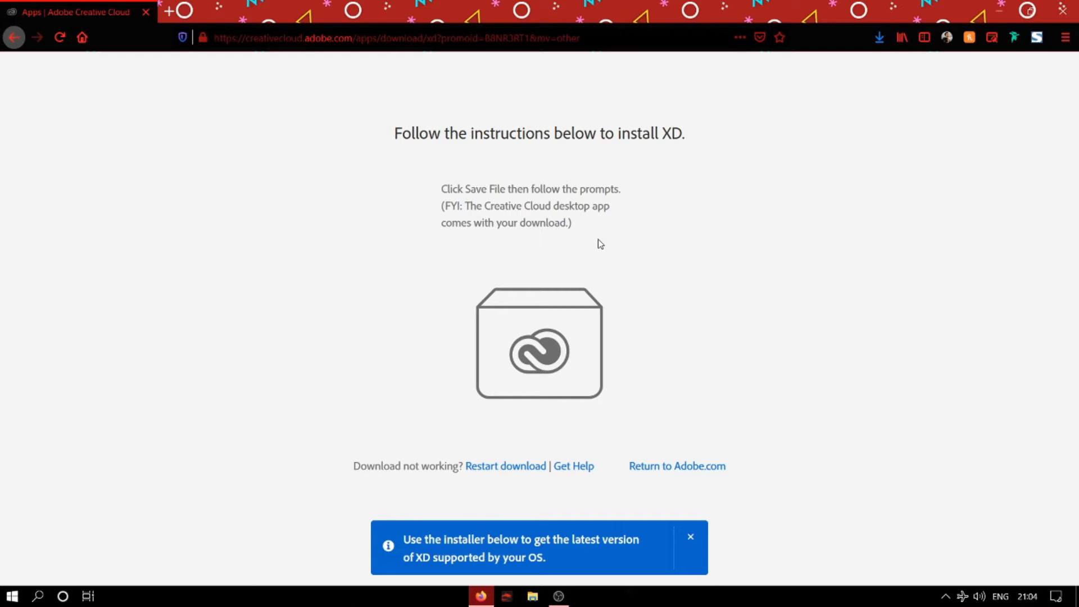
- Run XD_Set-Up from the Downloads folder, continue into the XD installation, and close the installer window
key("super+e")
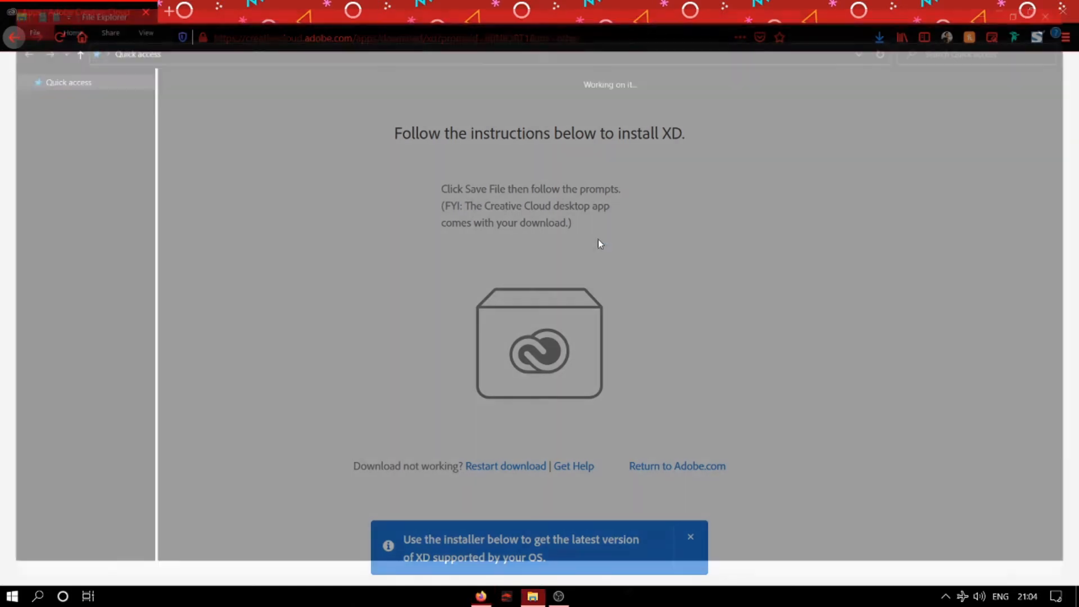
left_click(87, 115)
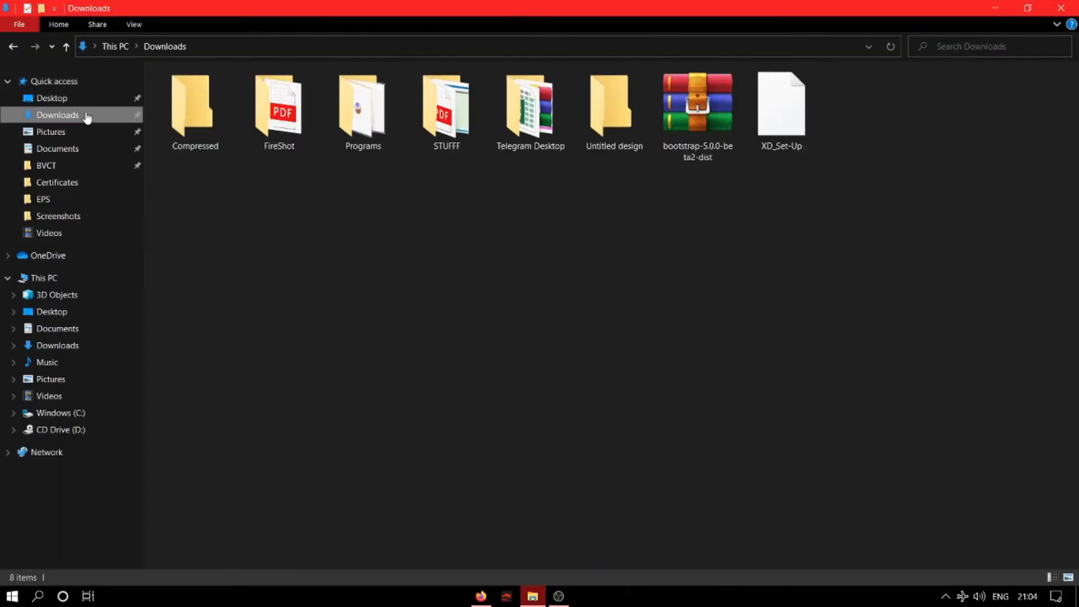
left_click(804, 109)
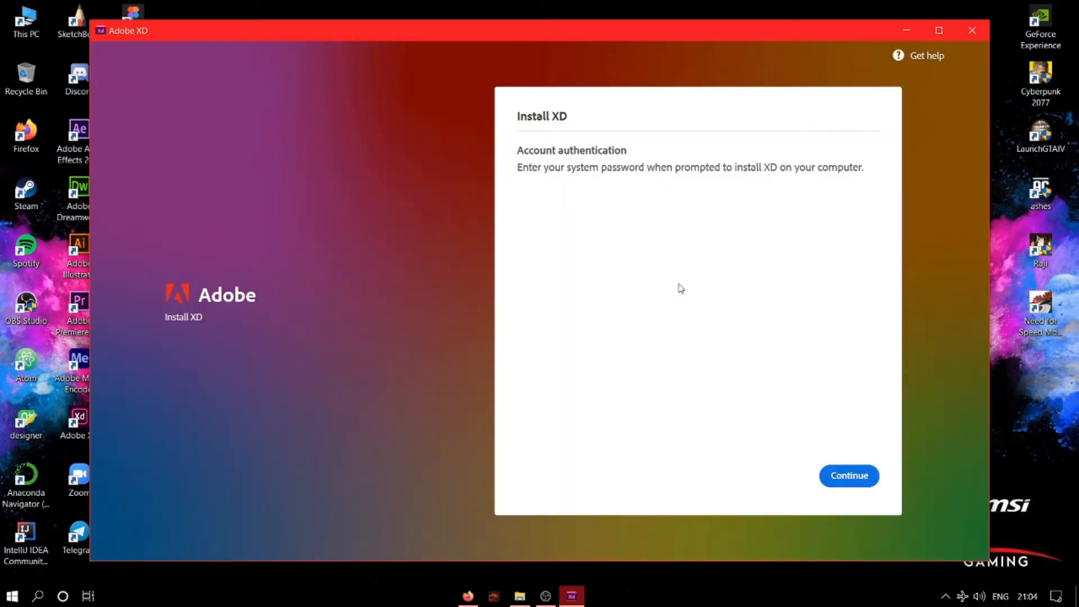
left_click(850, 477)
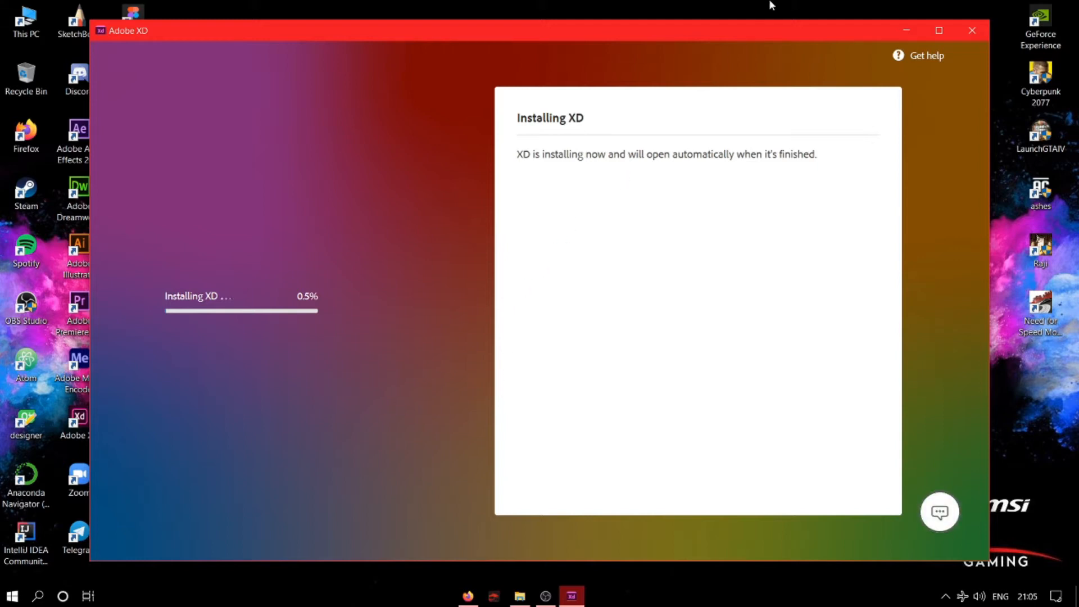
left_click(972, 30)
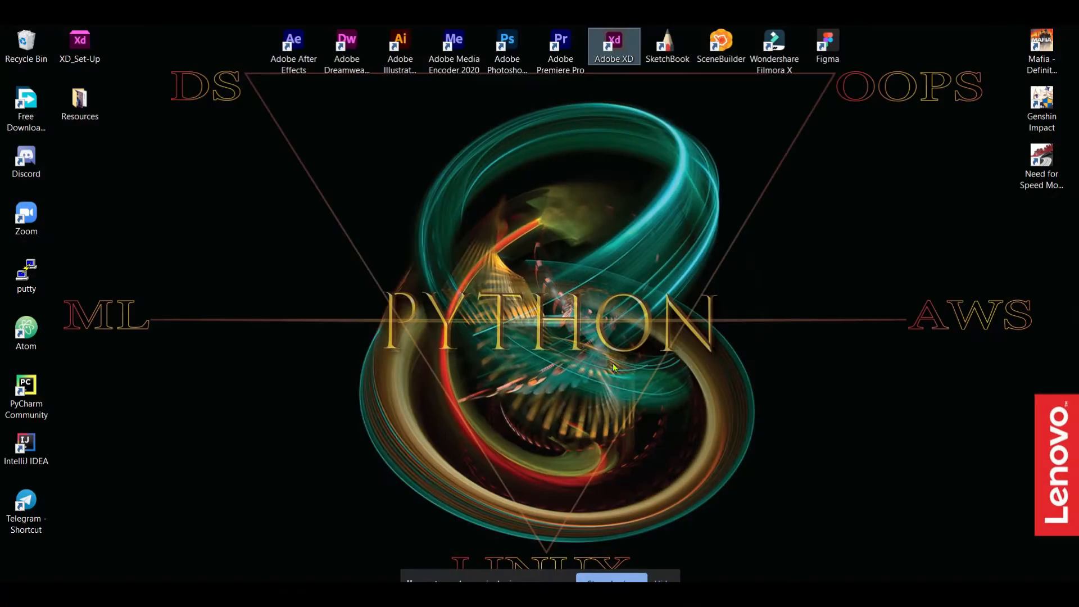
- Launch Adobe XD from the desktop and look through the tutorials in its Learn section
mouse_move(613, 45)
left_mouse_down()
mouse_move(540, 252)
mouse_move(560, 275)
mouse_move(582, 84)
mouse_move(614, 45)
left_mouse_up()
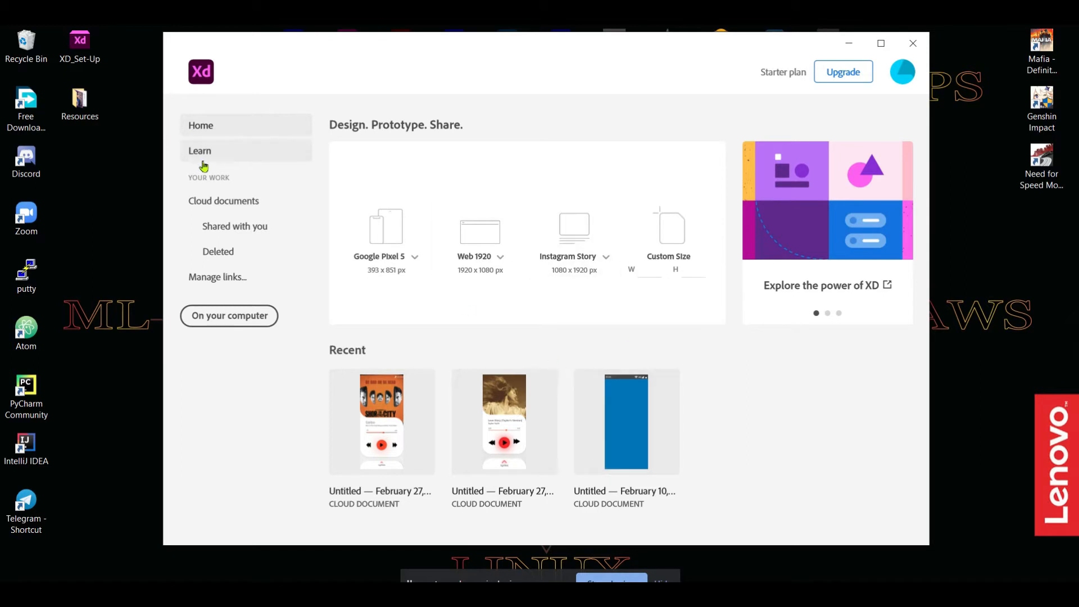
left_click(240, 161)
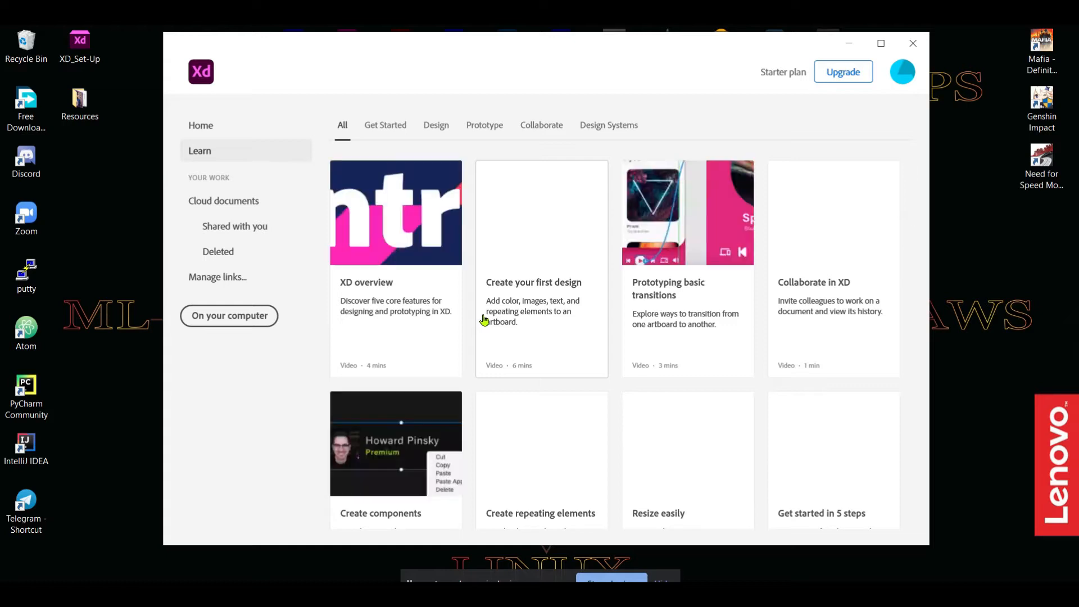
scroll(522, 277, "down", 5)
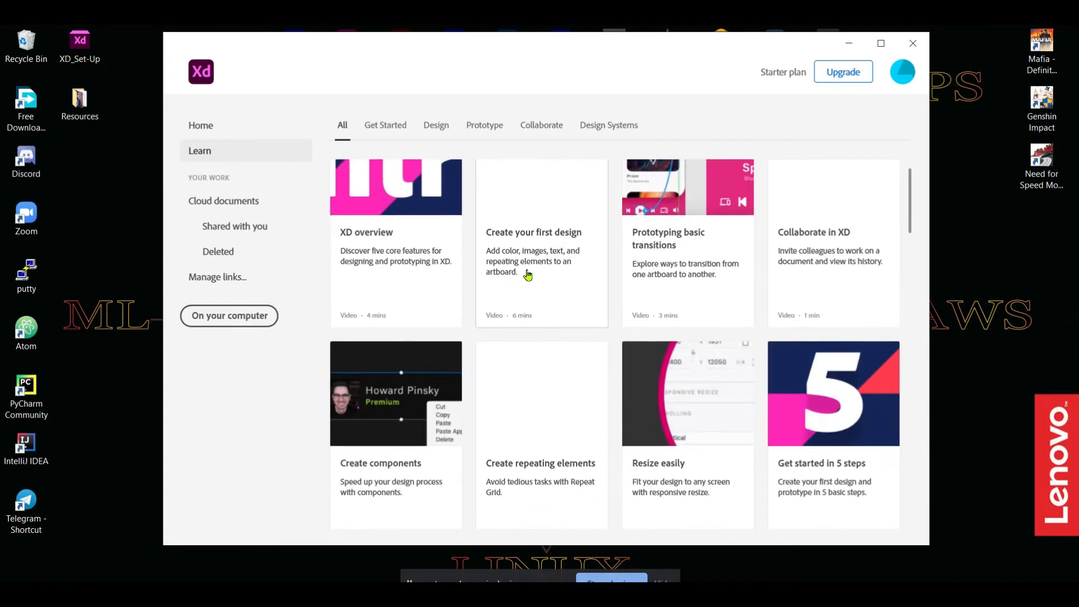
scroll(534, 293, "down", 1)
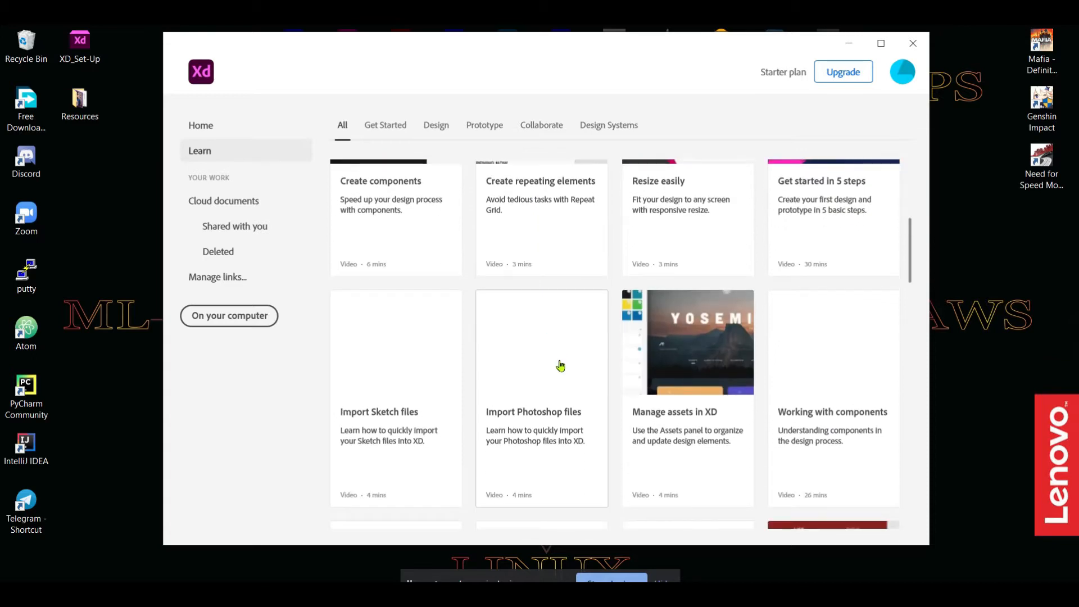
scroll(561, 359, "up", 4)
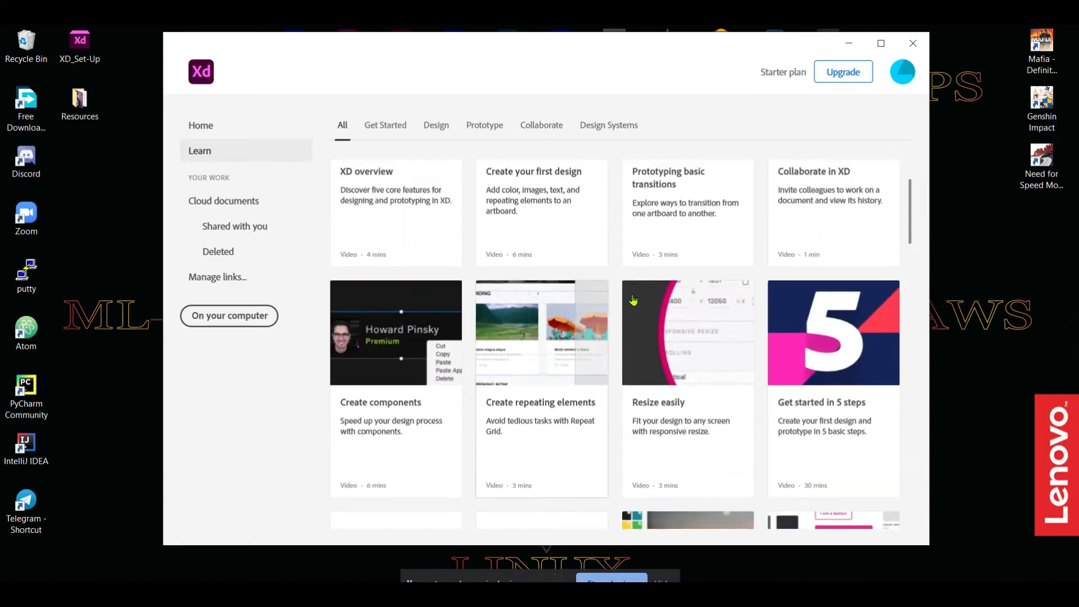
scroll(562, 242, "down", 5)
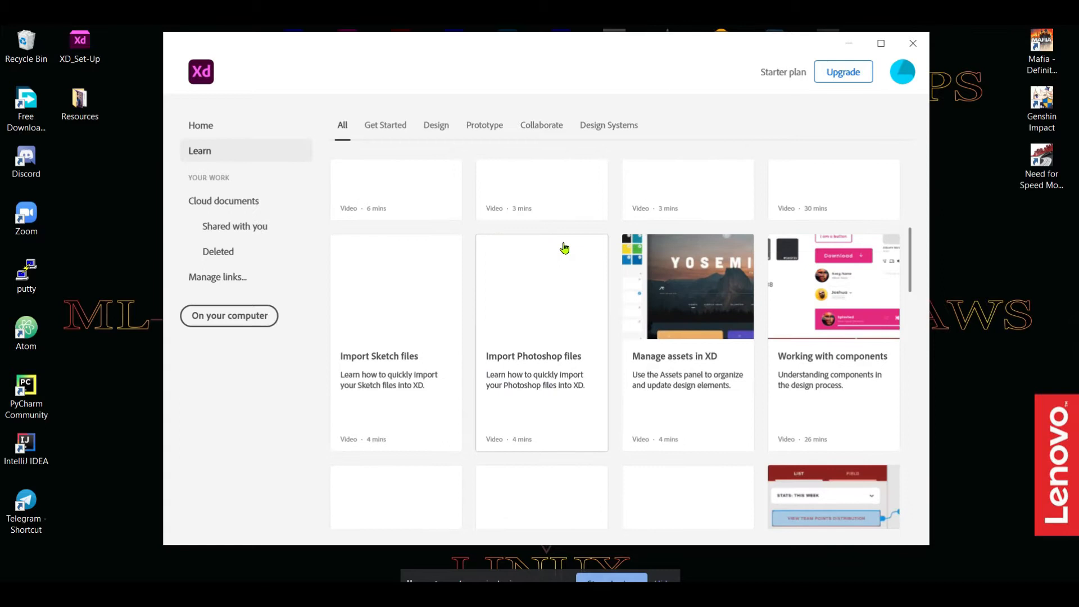
scroll(723, 211, "down", 2)
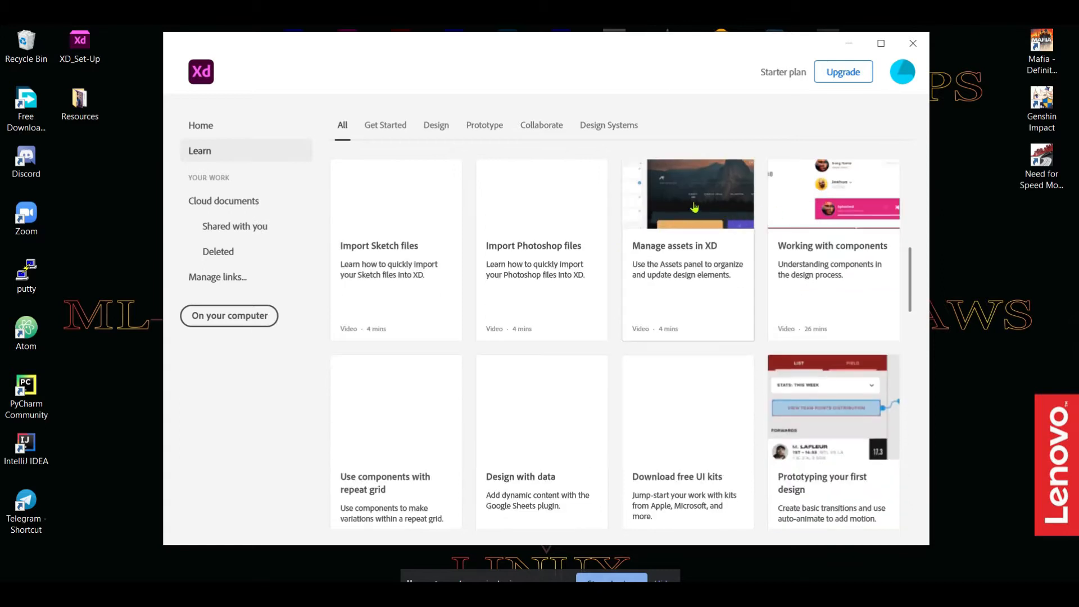
- Look through the cloud documents, the documents shared with you, and the deleted files
left_click(236, 204)
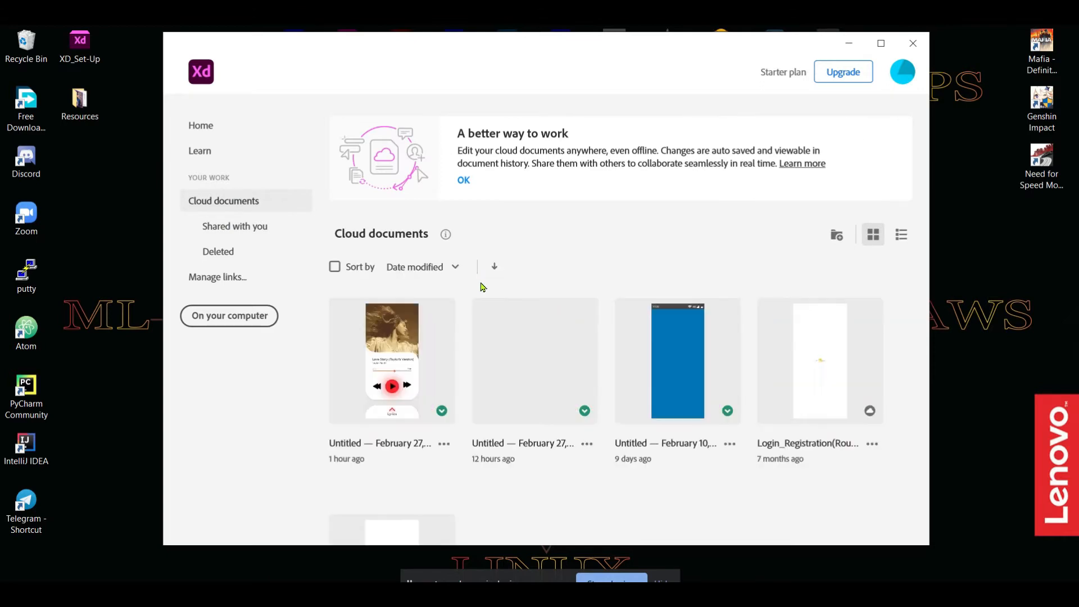
scroll(587, 449, "down", 2)
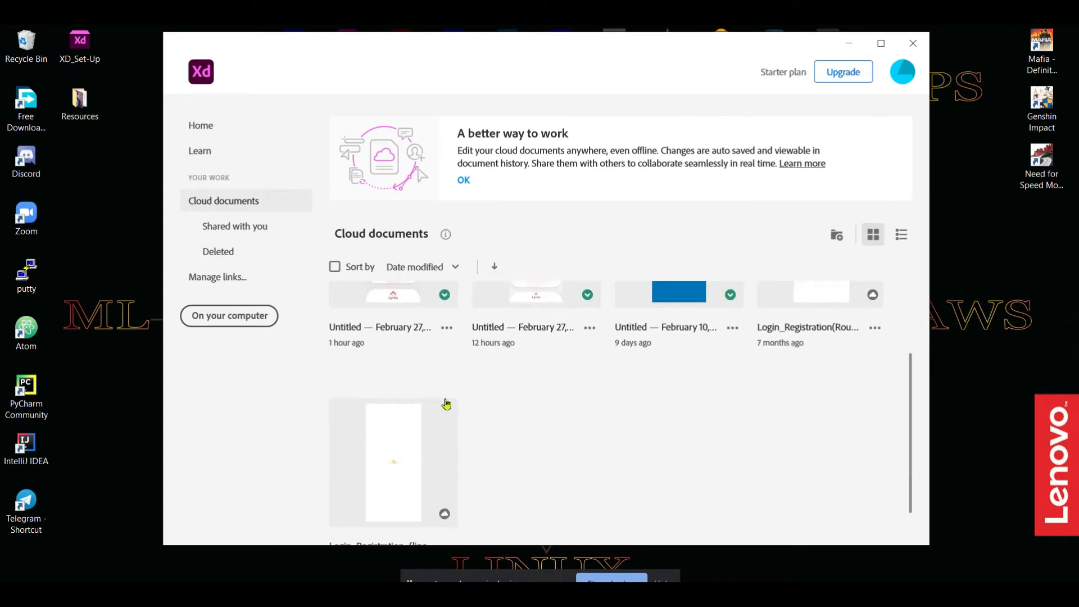
scroll(573, 427, "up", 2)
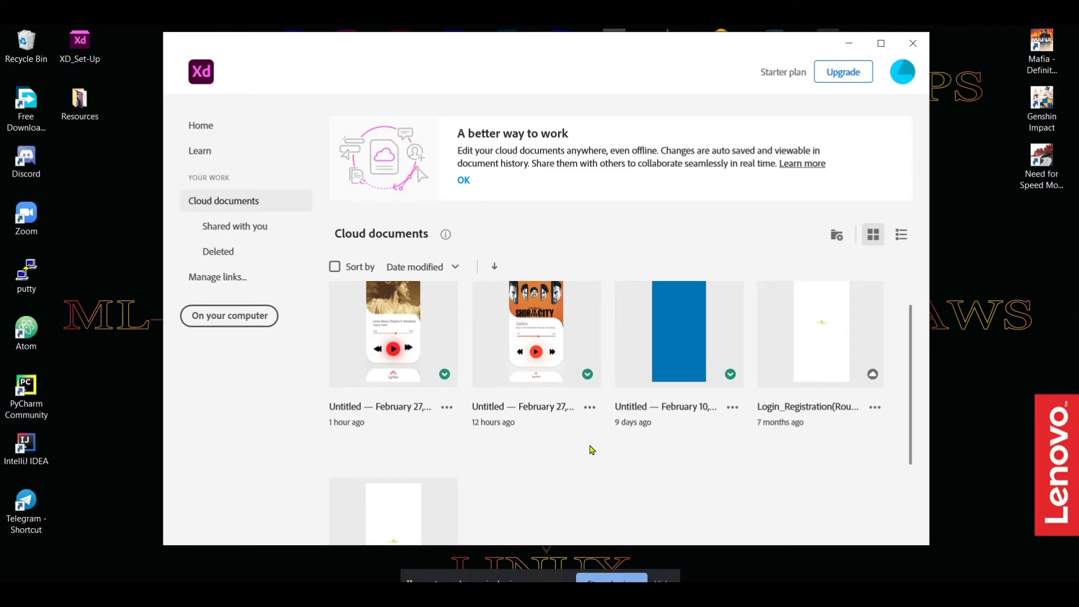
scroll(591, 450, "down", 1)
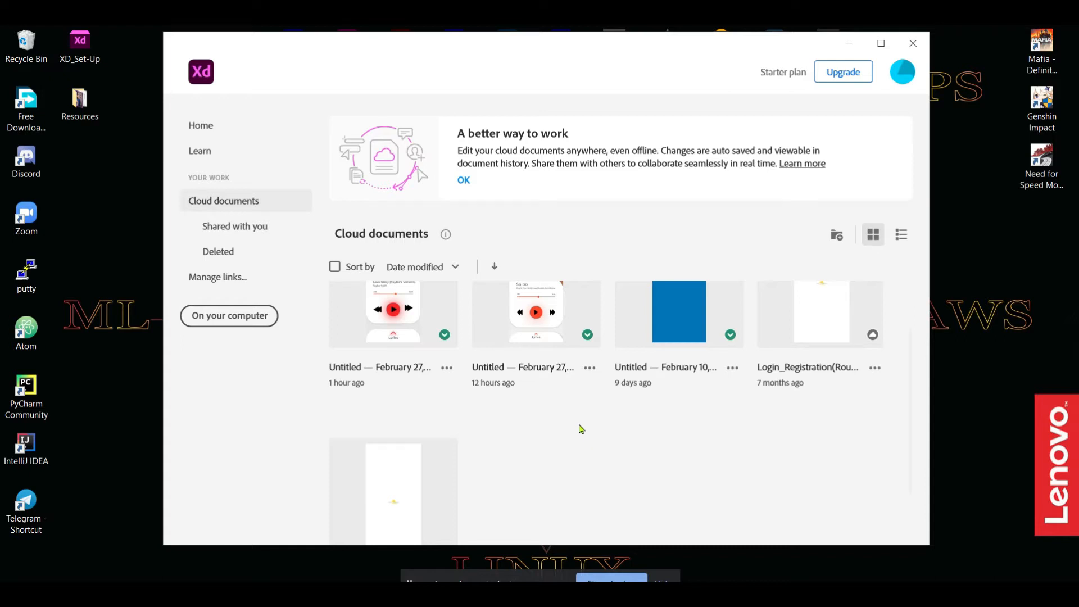
left_click(243, 227)
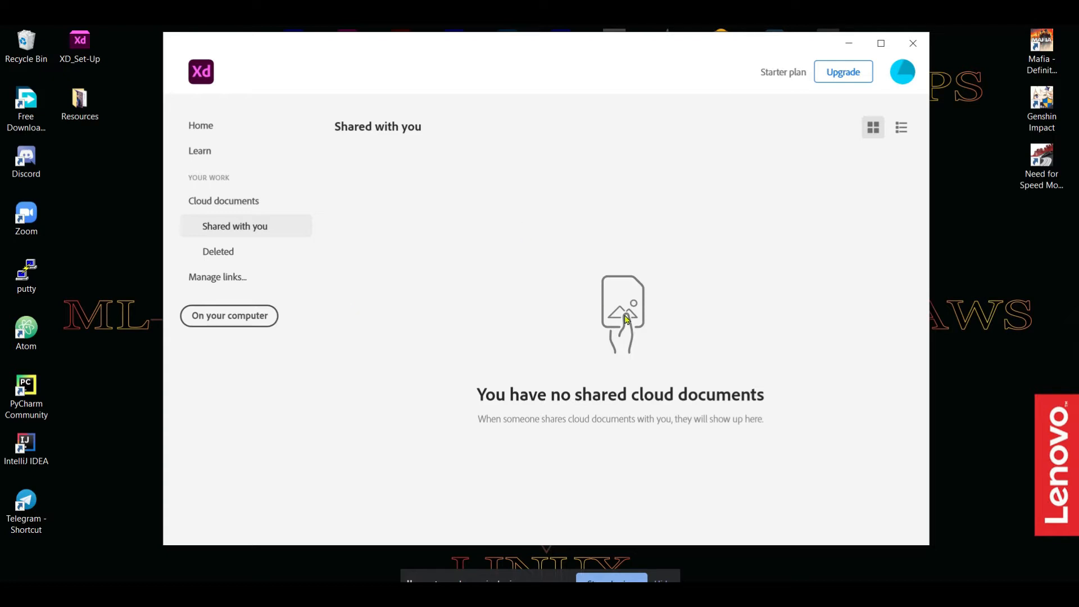
left_click(210, 256)
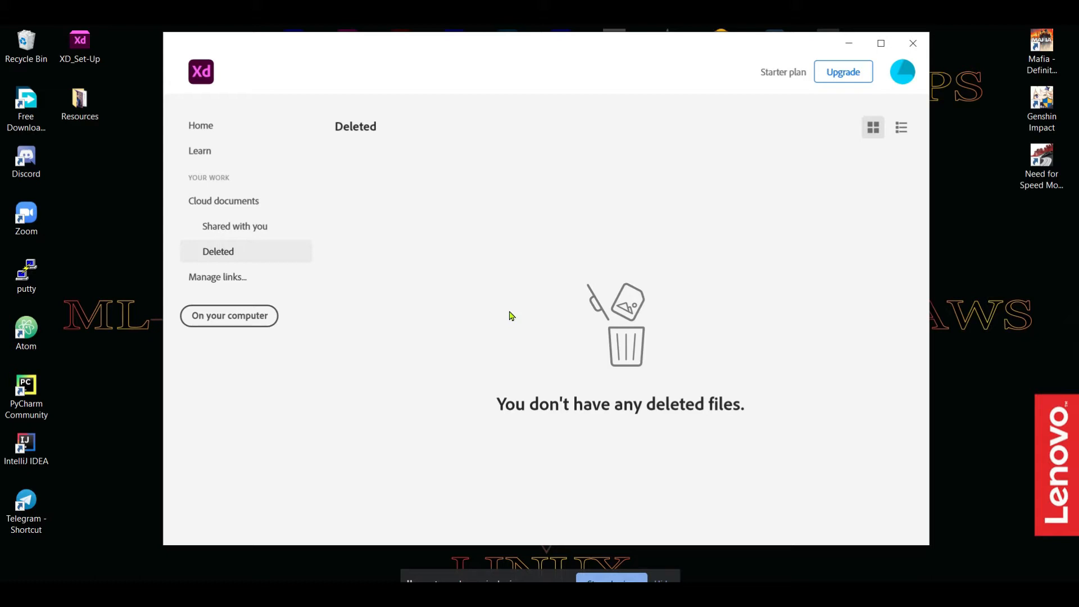
- View the published links page in Creative Cloud, return to Adobe XD, and view the options for opening files from the computer
left_click(251, 284)
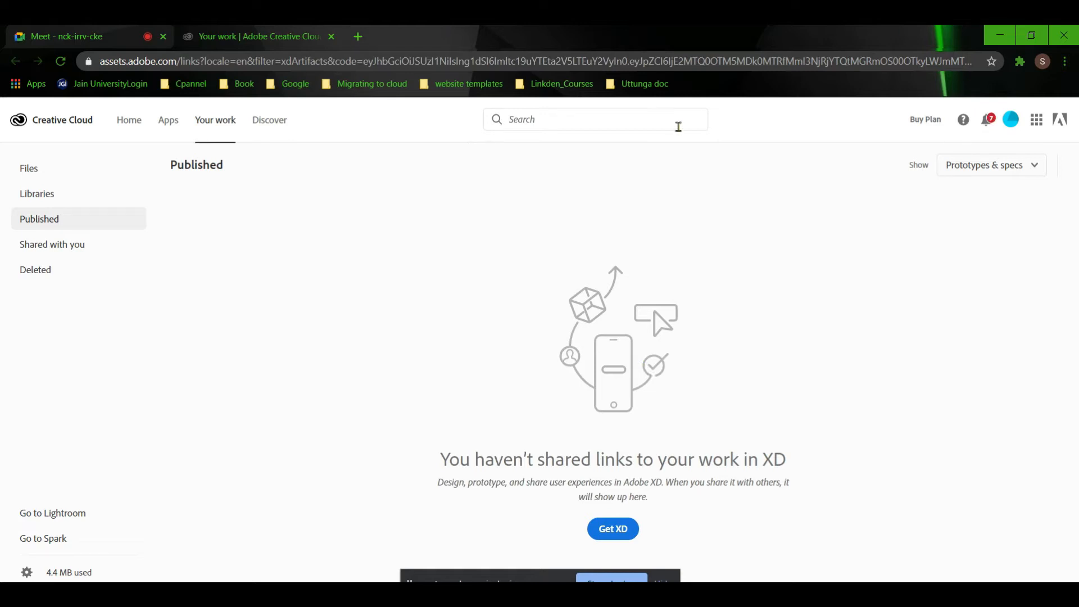
key("alt+Tab")
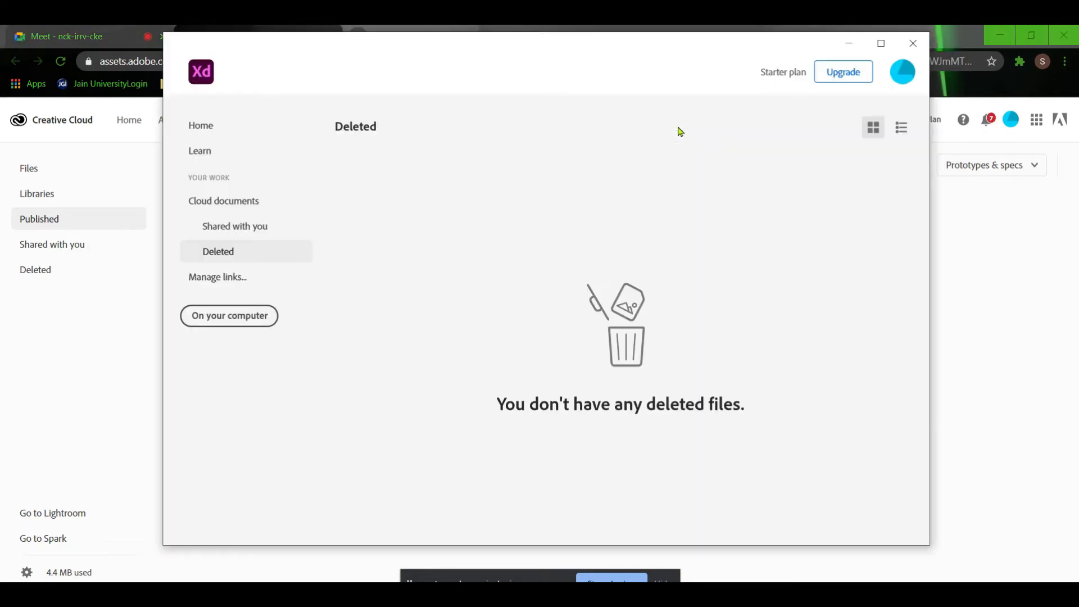
left_click(228, 320)
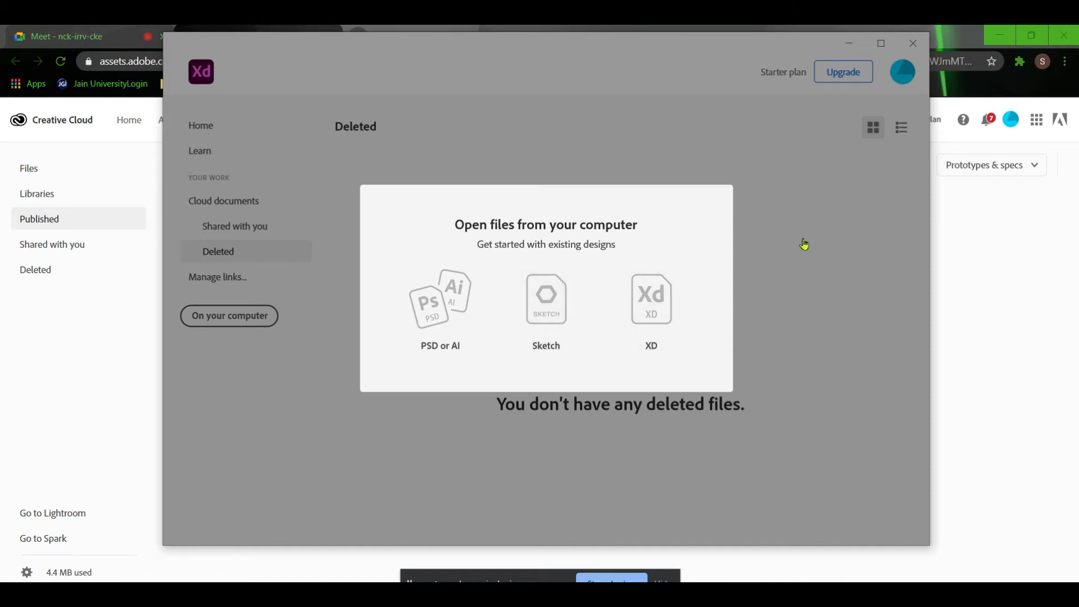
left_click(852, 308)
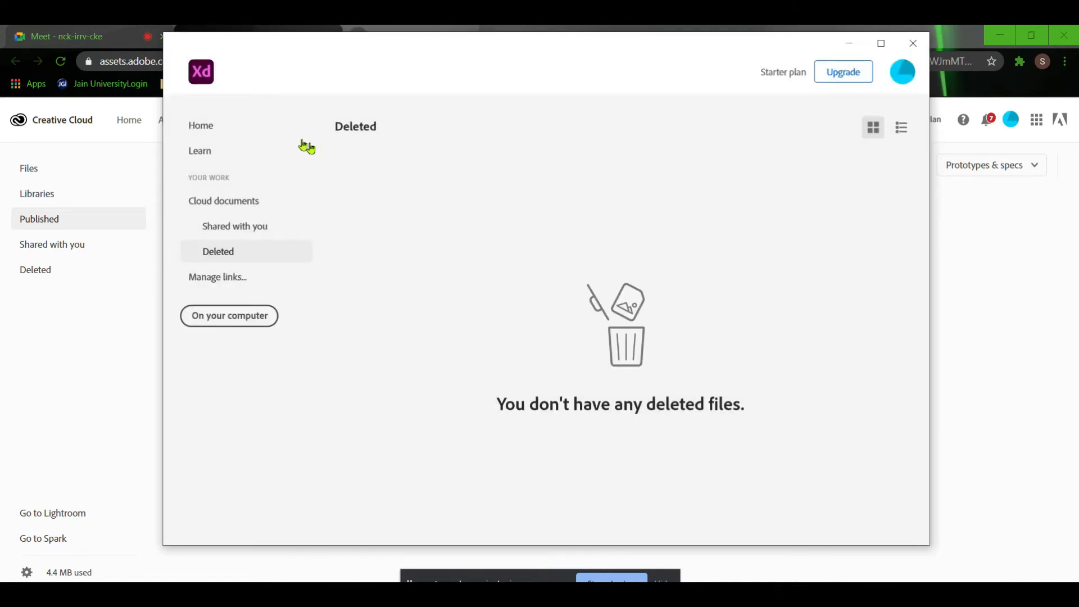
- Create a new document from the home screen with the Google Pixel 5 (393 × 851) preset and maximize its window
left_click(246, 125)
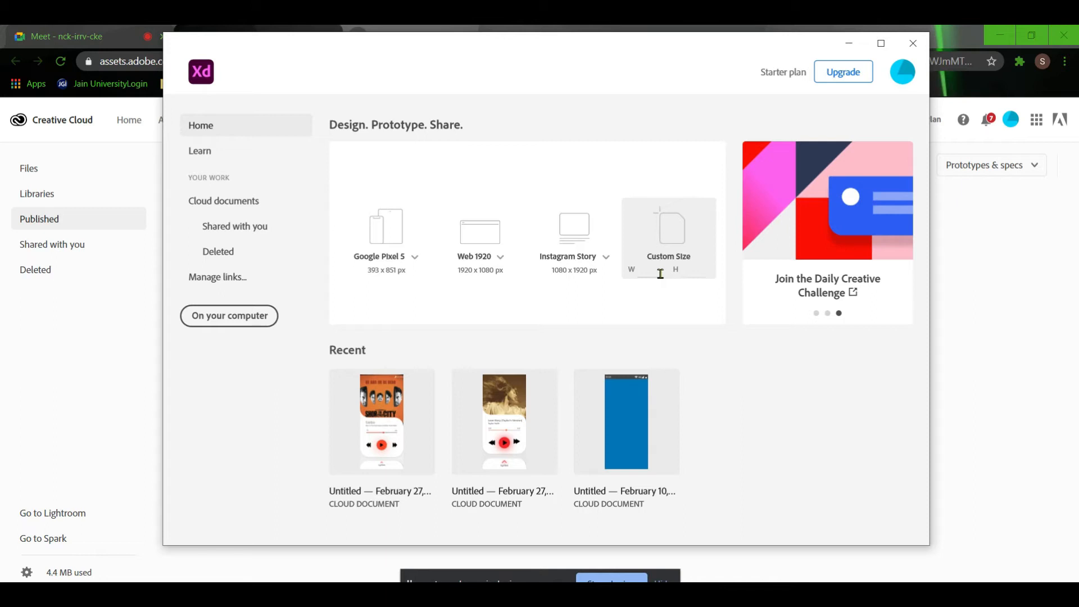
left_click(414, 257)
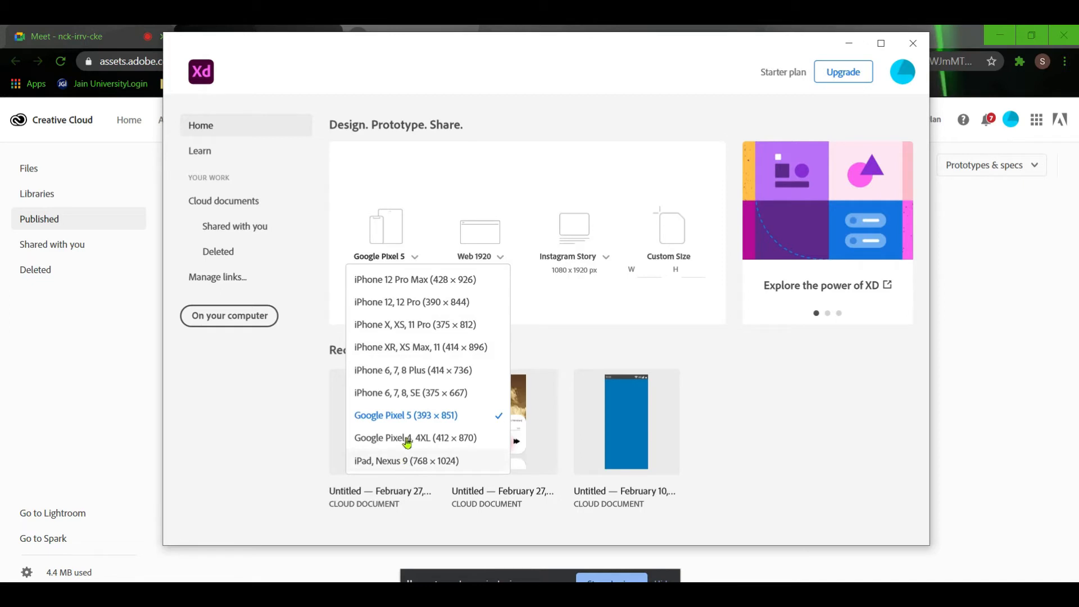
left_click(400, 419)
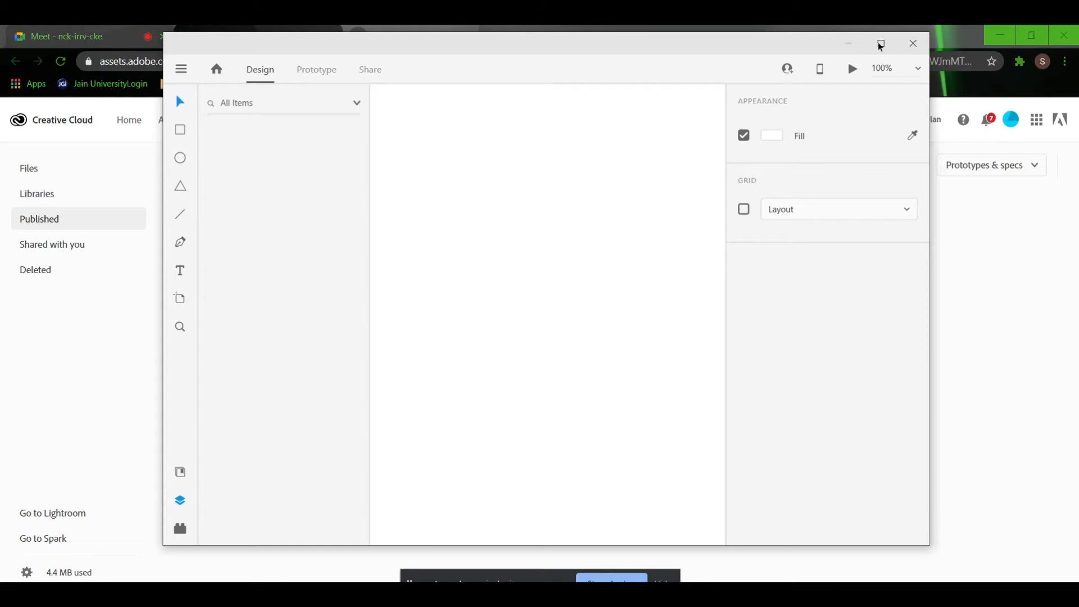
left_click(880, 45)
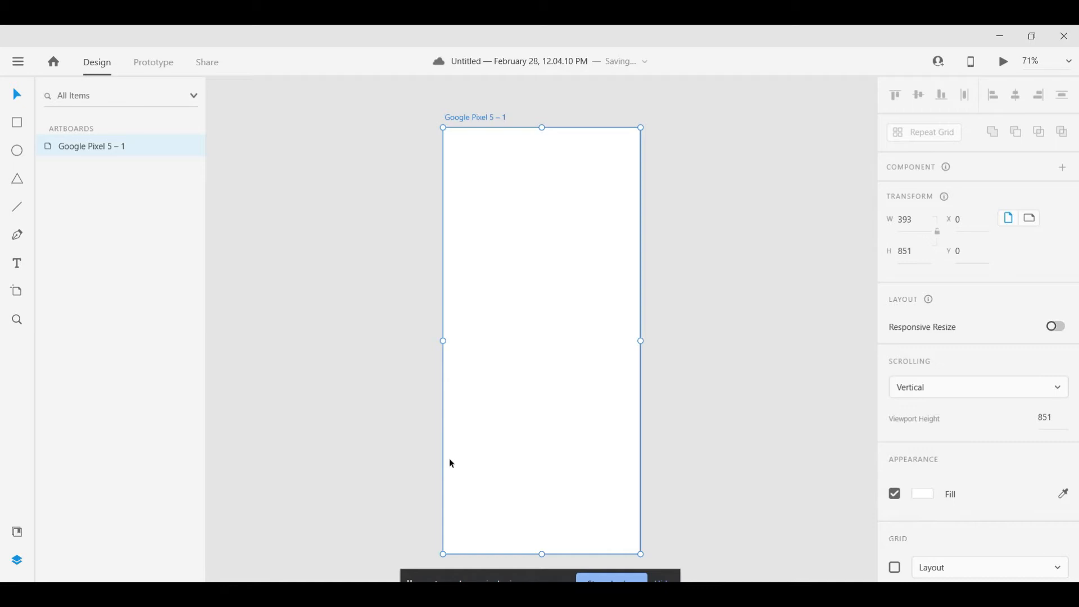
left_click(20, 66)
left_click(275, 206)
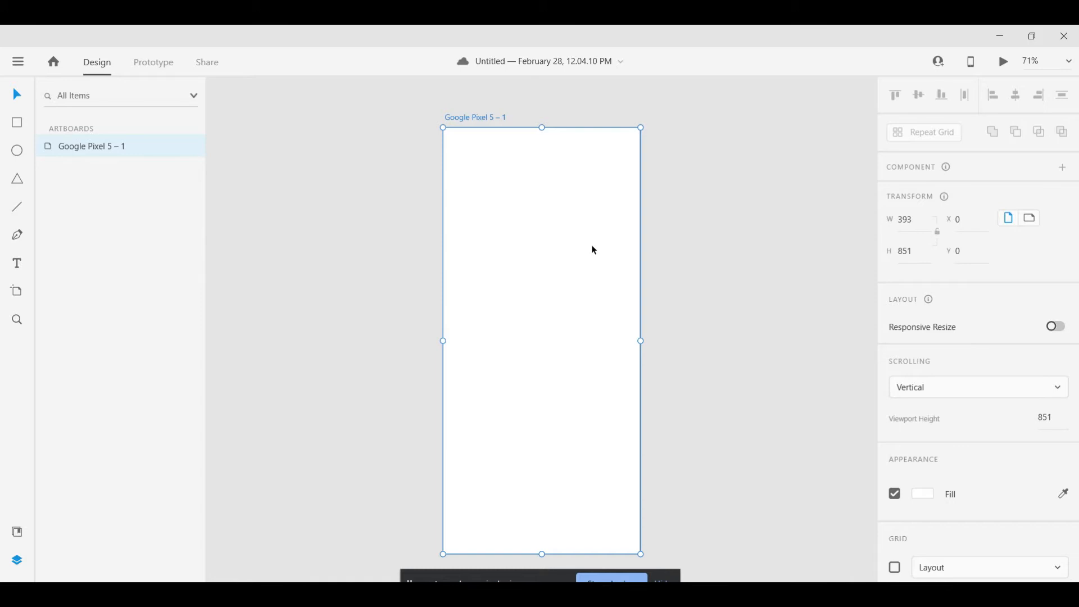
- Draw a rectangle about 315 × 185 in the artboard's upper part and a square about 90 × 90 inside it
left_click(16, 125)
left_click(460, 190)
mouse_move(568, 255)
left_mouse_down()
mouse_move(631, 289)
mouse_move(619, 283)
left_mouse_up()
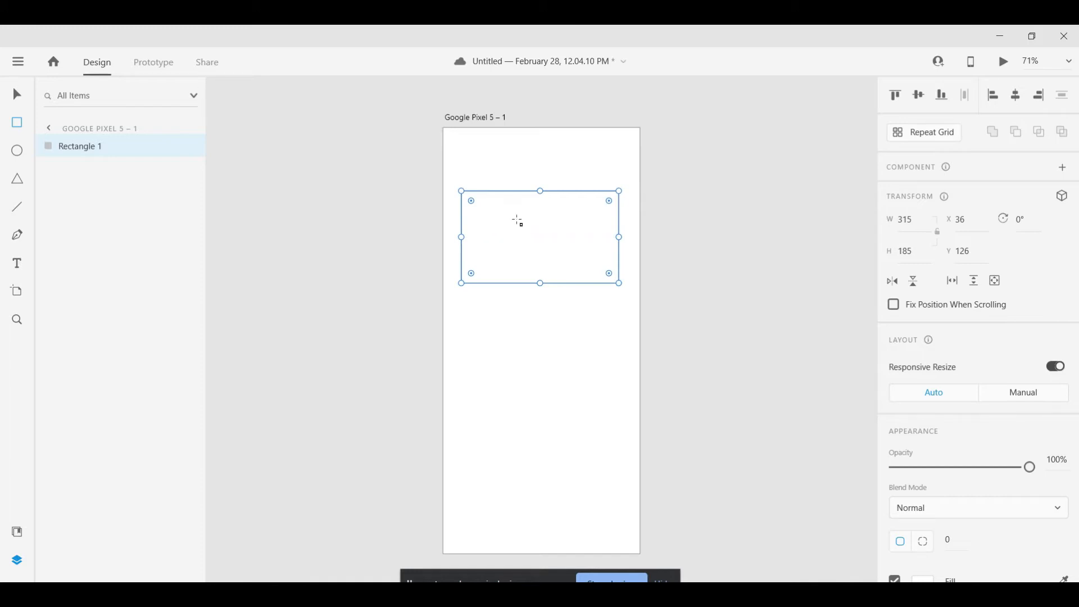
left_click_drag(489, 215, 558, 260)
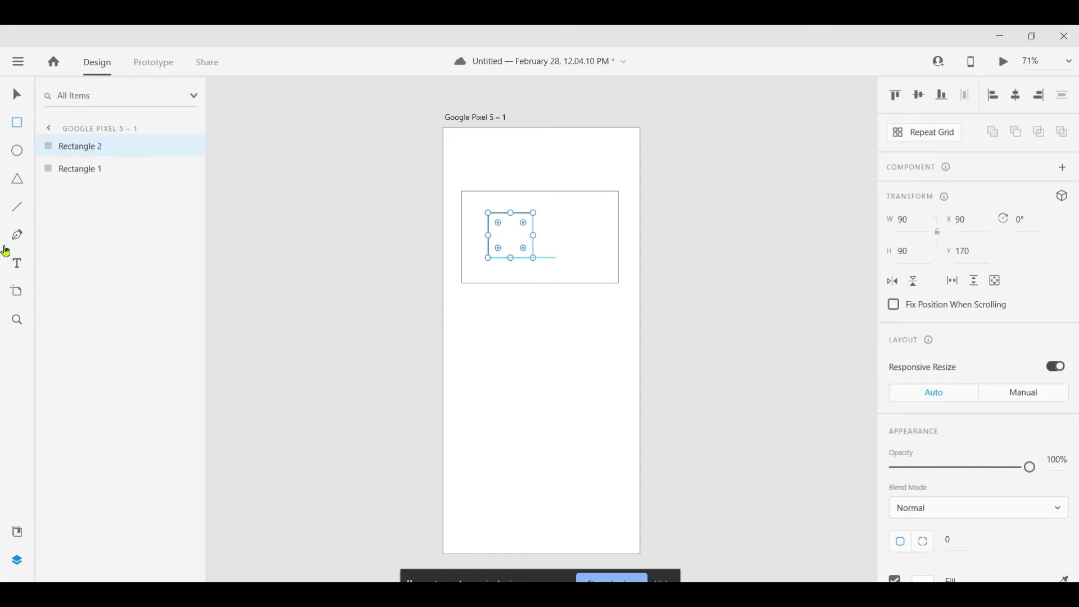
- Draw a wide ellipse below the large rectangle and a circle about 114 × 114 inside it
left_click(18, 157)
left_click_drag(479, 321, 485, 324)
mouse_move(557, 369)
left_mouse_down()
mouse_move(610, 428)
mouse_move(576, 410)
mouse_move(585, 414)
left_mouse_up()
left_click(511, 356)
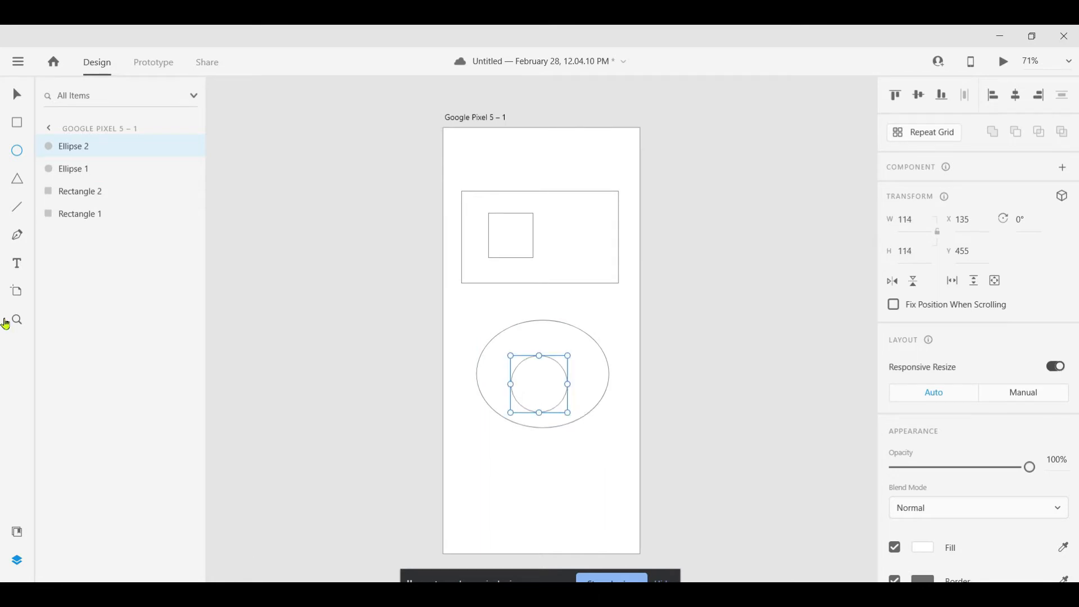
- Draw a polygon about 109 × 97 below the ellipse and change its corner count to 4
left_click(17, 180)
left_click(494, 454)
left_click_drag(528, 485, 541, 498)
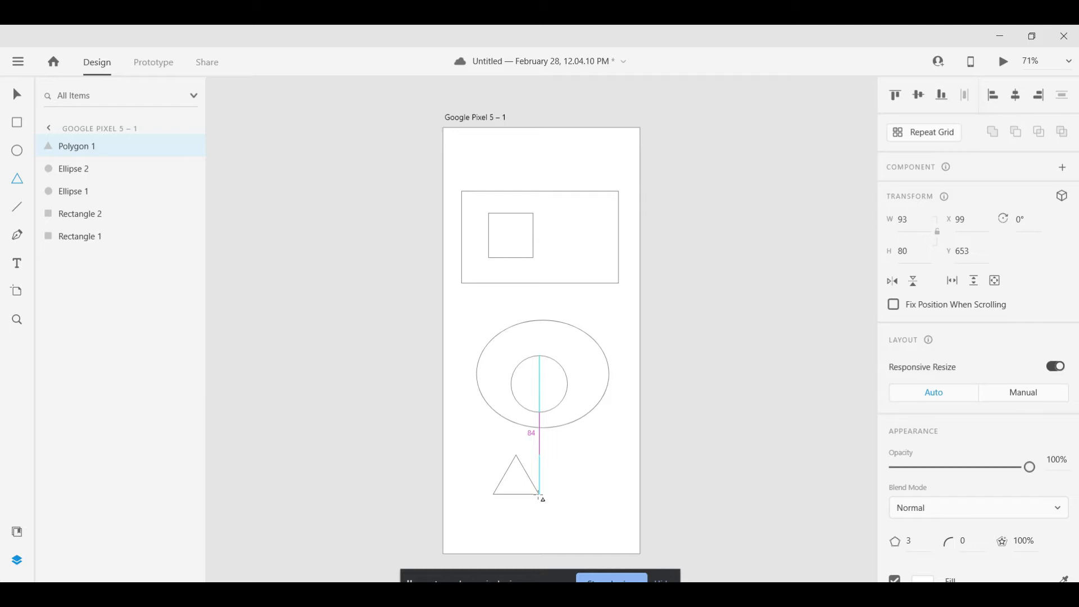
left_click_drag(539, 496, 547, 503)
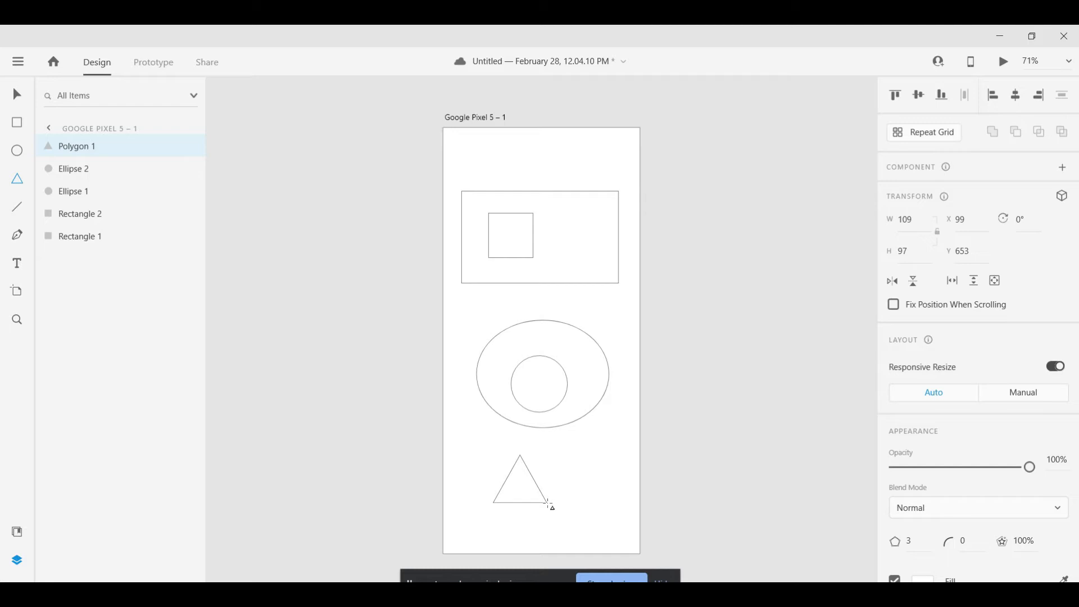
key("Up")
key("Up")
key("Up")
key("Up")
key("Up")
key("Up")
key("Down")
key("Down")
key("Down")
key("Down")
key("Down")
- Draw a horizontal line about 84 long just below the large ellipse
left_click(17, 207)
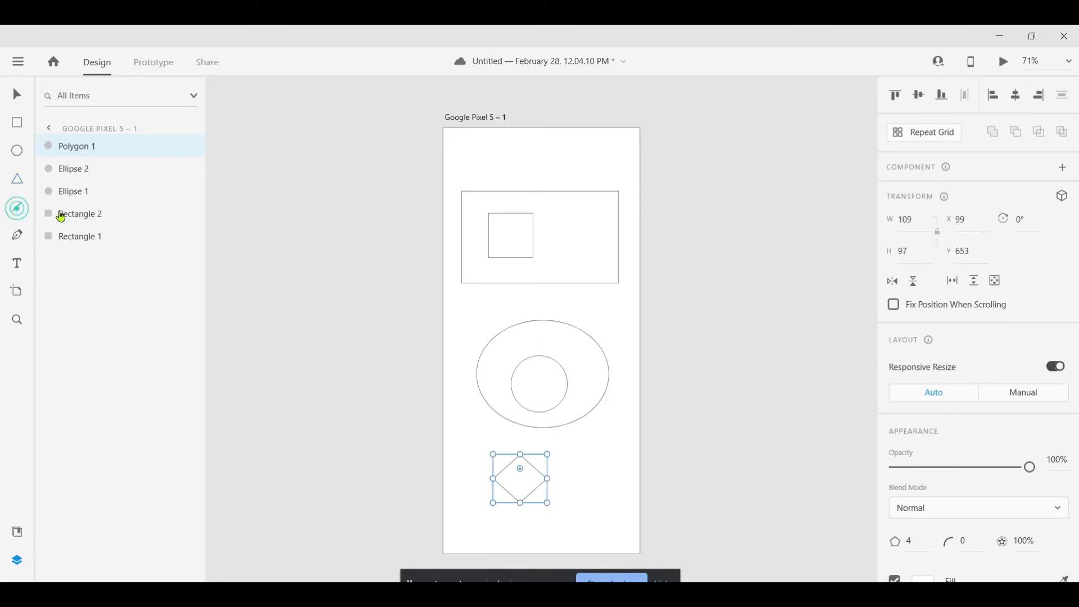
left_click(603, 438)
left_click_drag(609, 490, 548, 256)
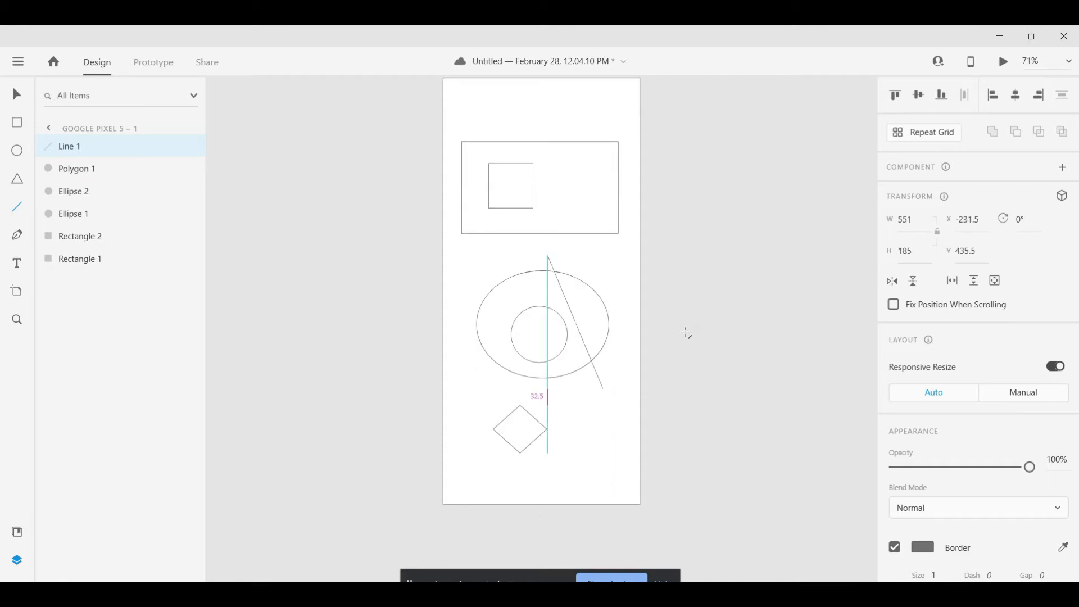
left_click_drag(686, 333, 561, 388)
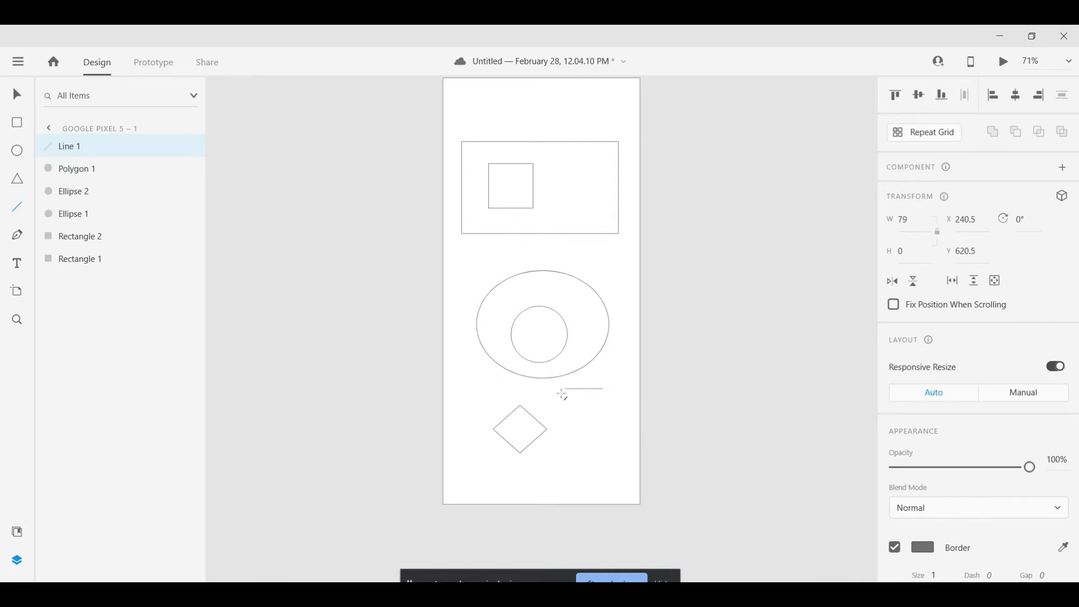
- Draw a closed triangular path above the large rectangle with the Pen tool and deselect it
left_click(15, 236)
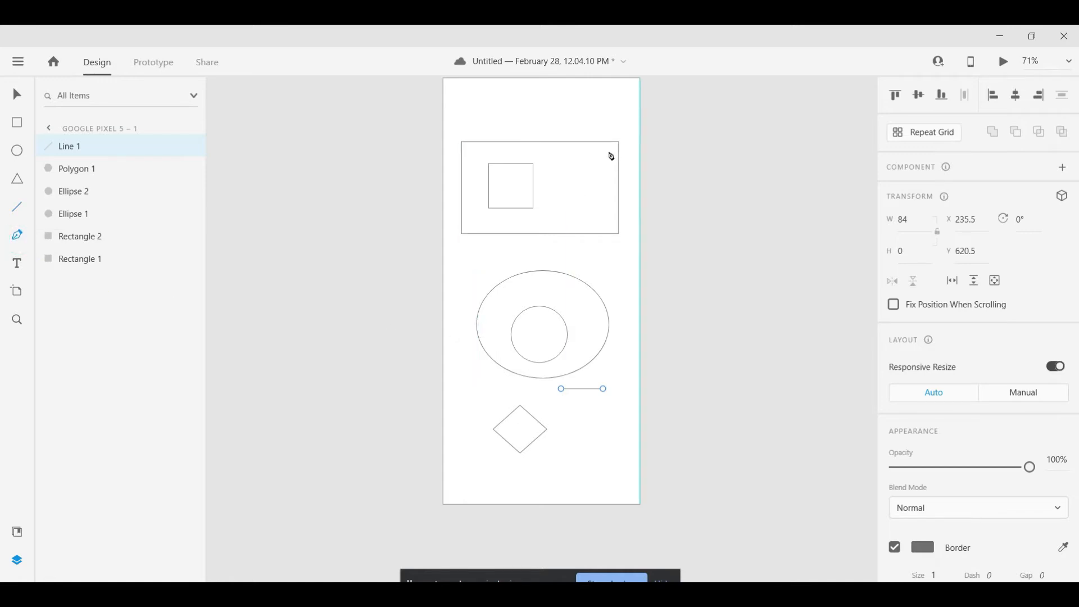
scroll(538, 234, "up", 1)
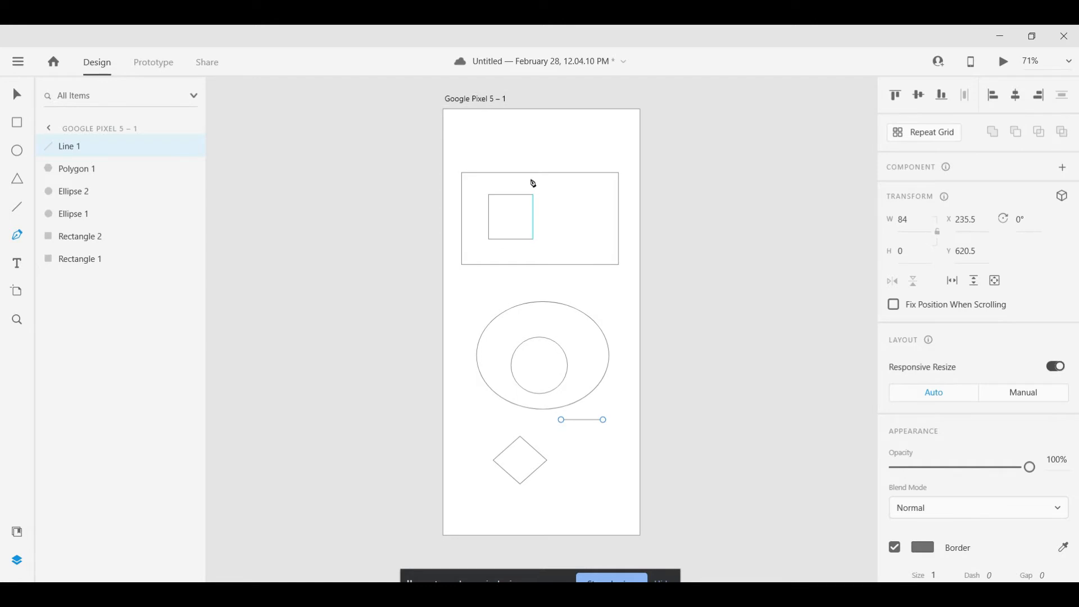
left_click(477, 144)
left_click(498, 122)
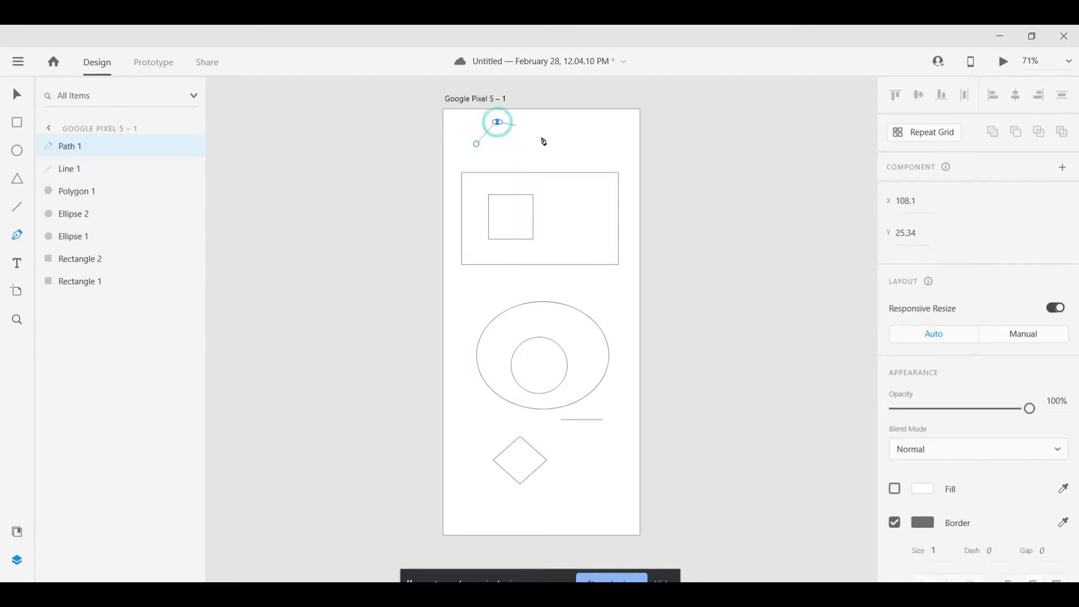
left_click(545, 148)
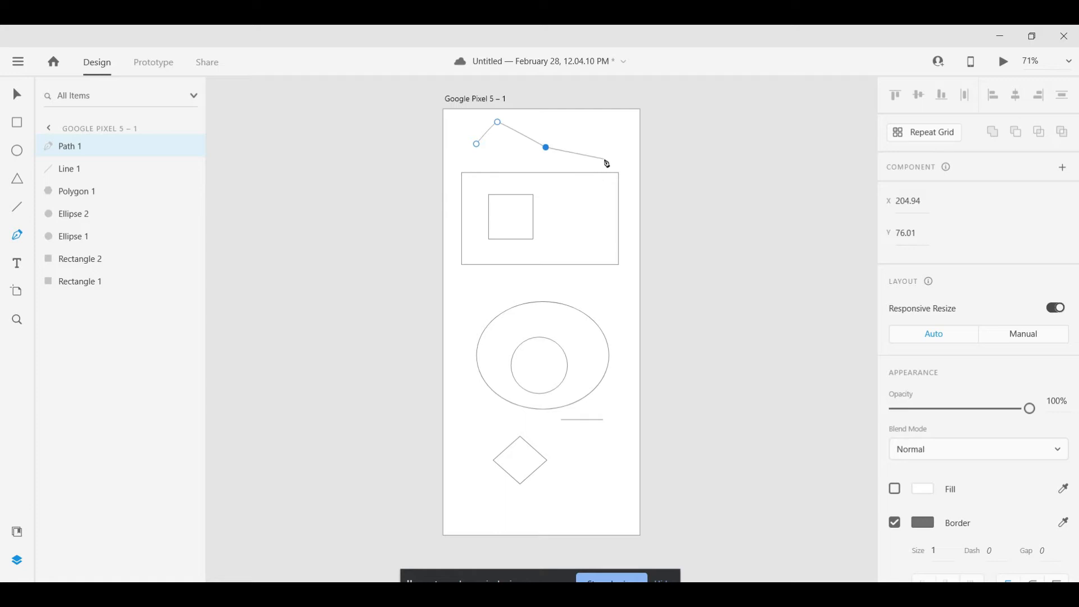
left_click(476, 144)
key("v")
left_click(577, 145)
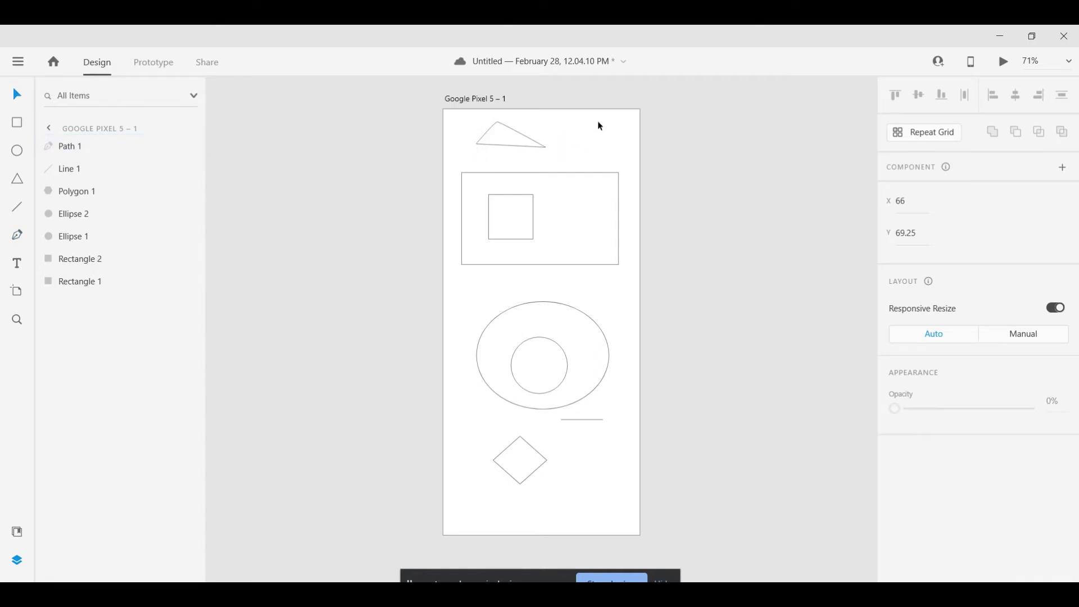
- Draw an open three-point peak about 88 × 71 beside the closed triangle with the Pen tool
left_click(19, 240)
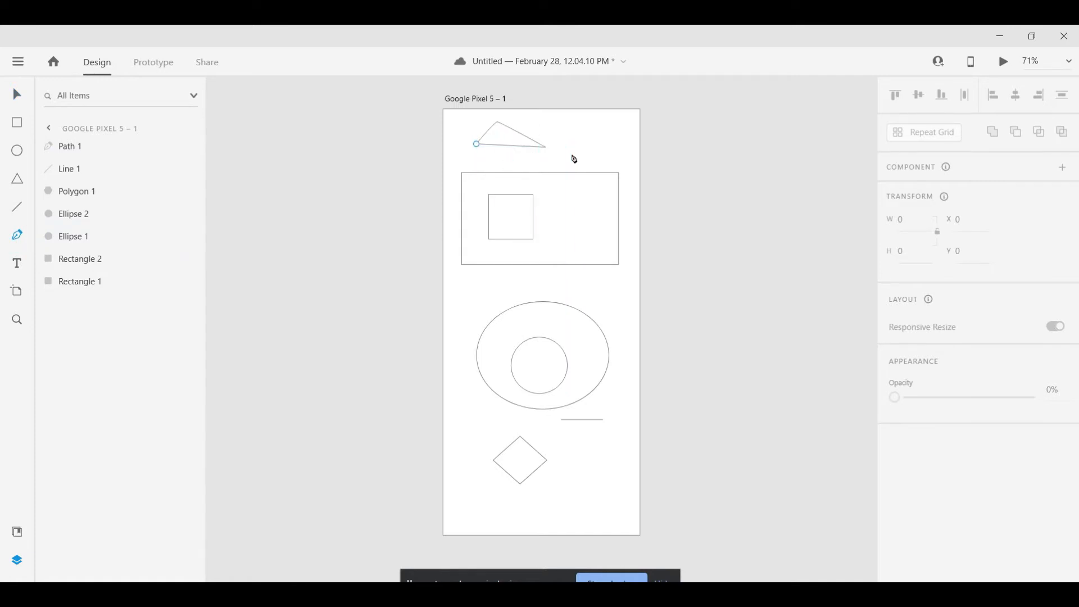
left_click(568, 152)
left_click(586, 121)
left_click(612, 155)
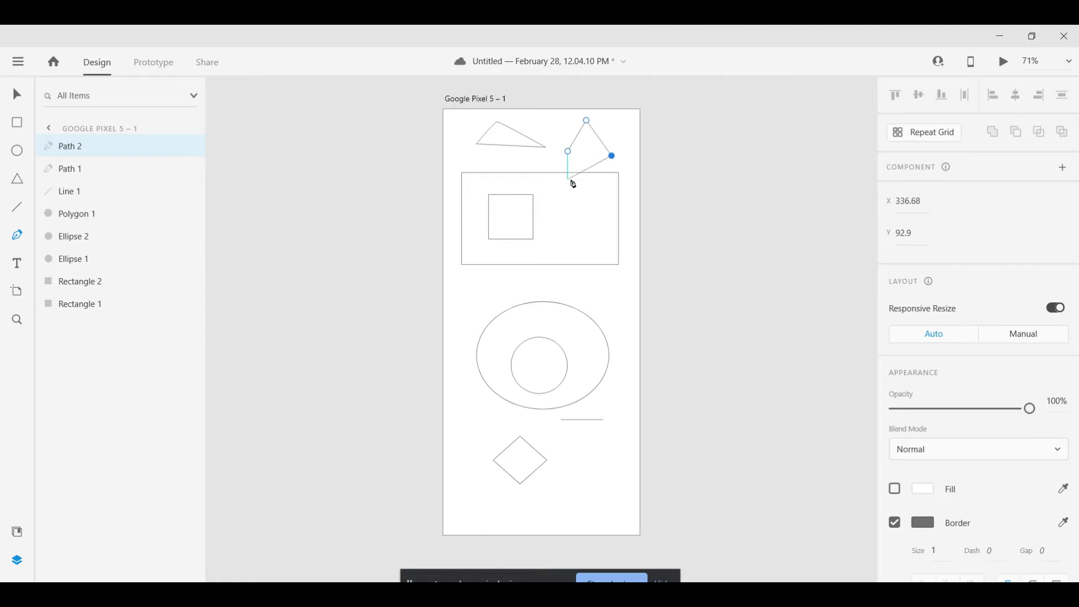
key("Escape")
- Try out the Text tool by entering "wfafge" below the diamond, and erase the text
left_click(17, 263)
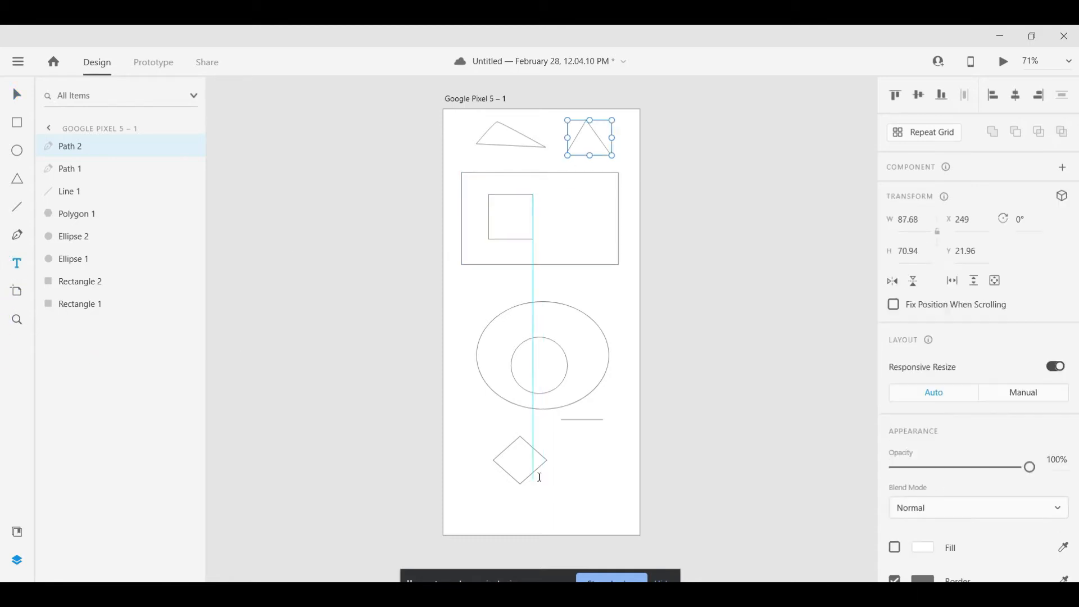
left_click(490, 511)
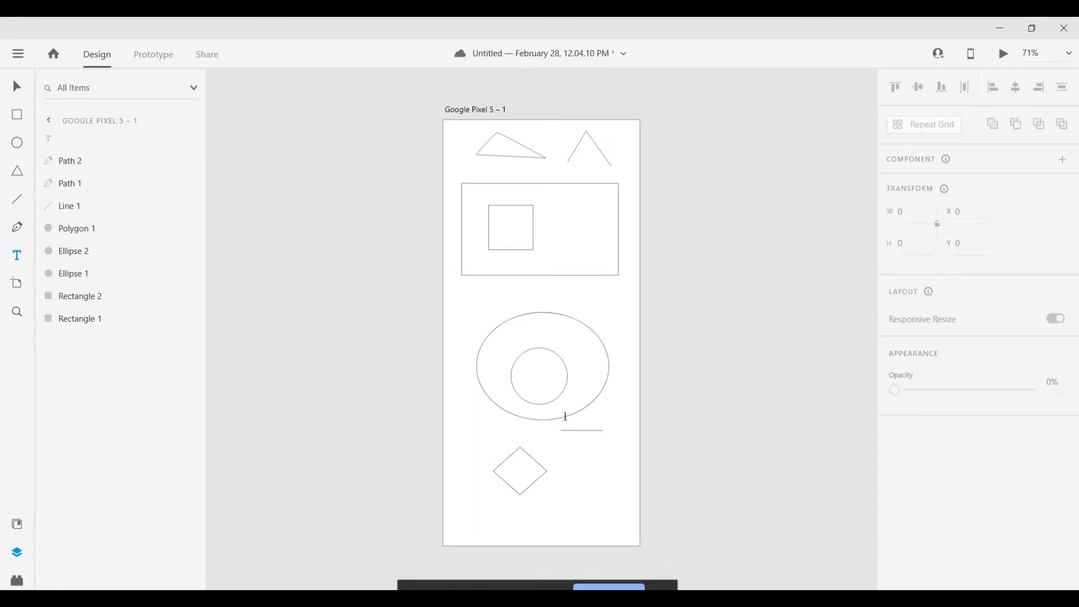
scroll(566, 417, "down", 1)
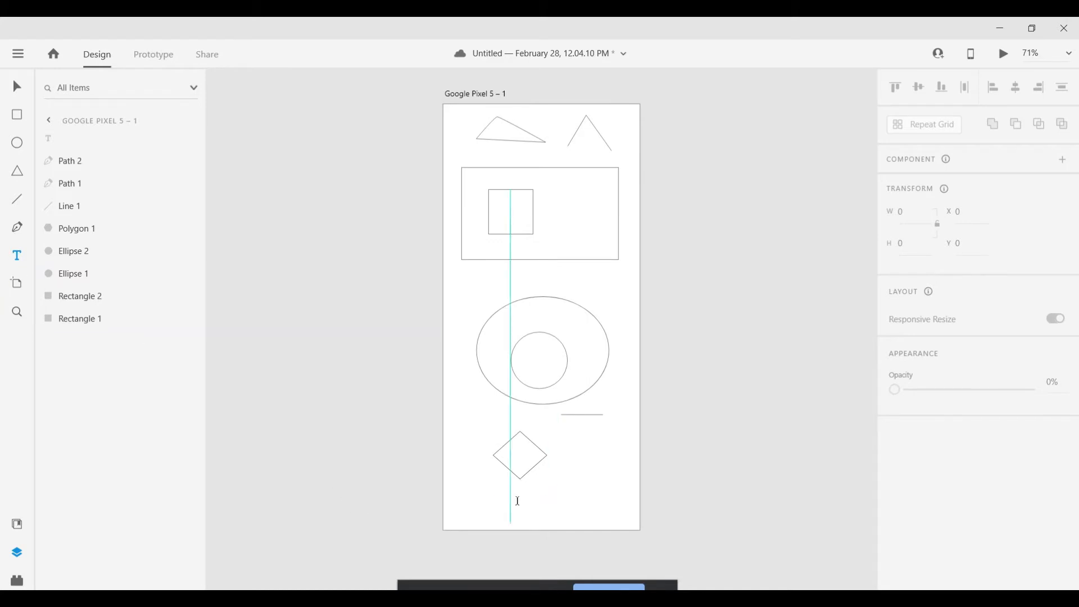
left_click(486, 497)
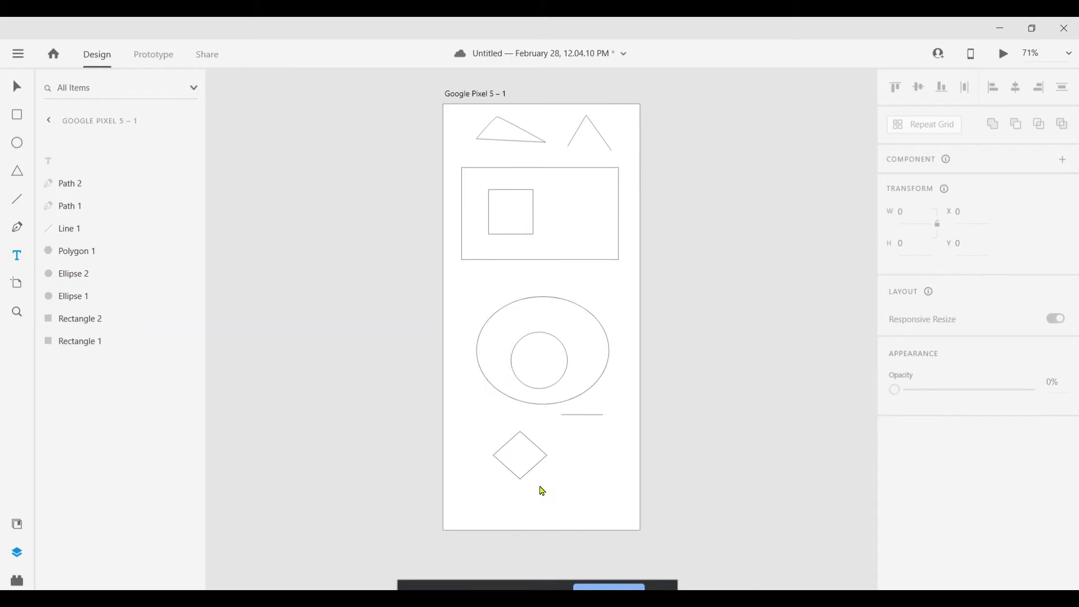
type("wfafge")
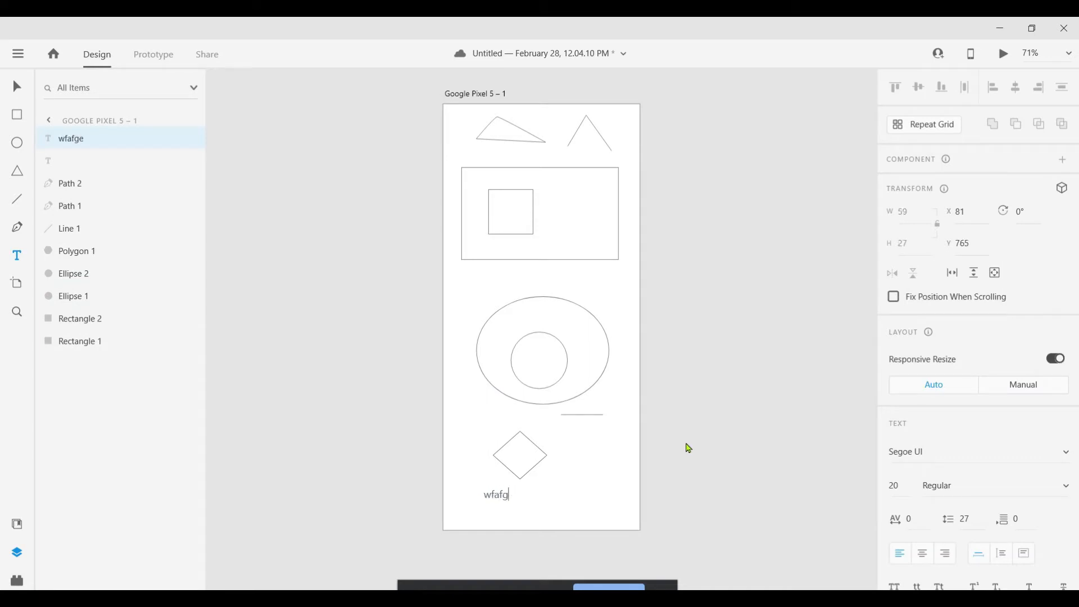
key("BackSpace")
key("BackSpace")
key("BackSpace")
key("BackSpace")
- Browse the artboard presets and add an iPad Pro 12.9in (1024 × 1366) artboard
left_click(17, 285)
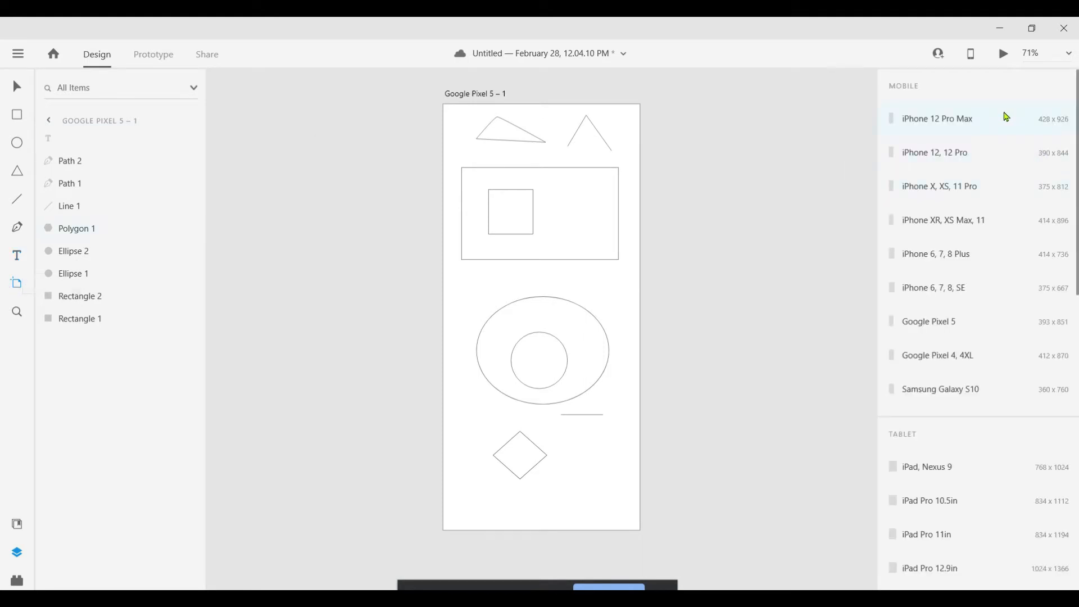
scroll(970, 160, "down", 5)
scroll(969, 159, "down", 4)
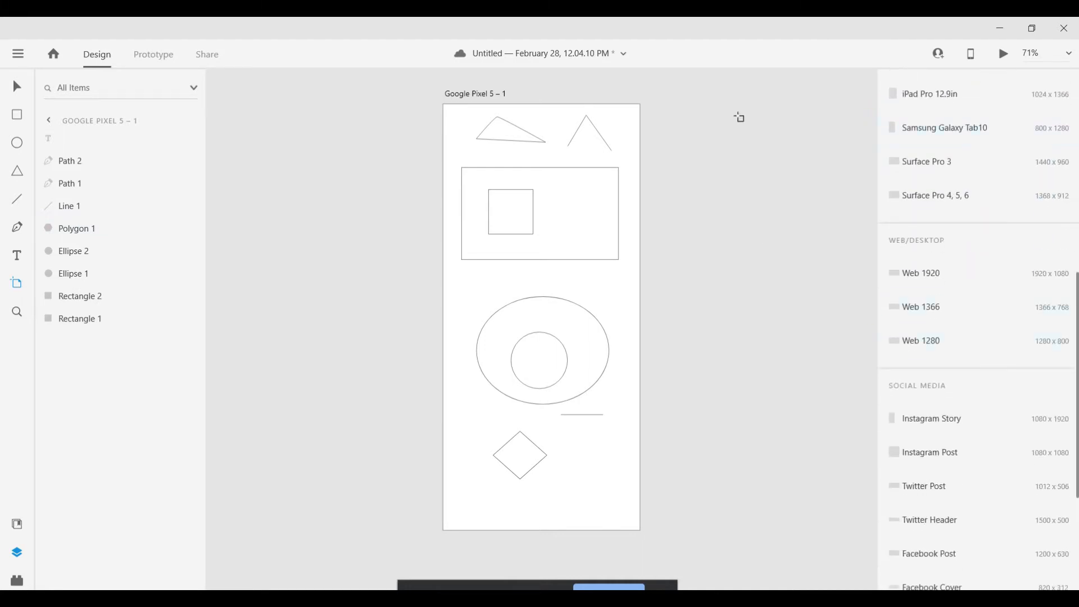
left_click(1001, 108)
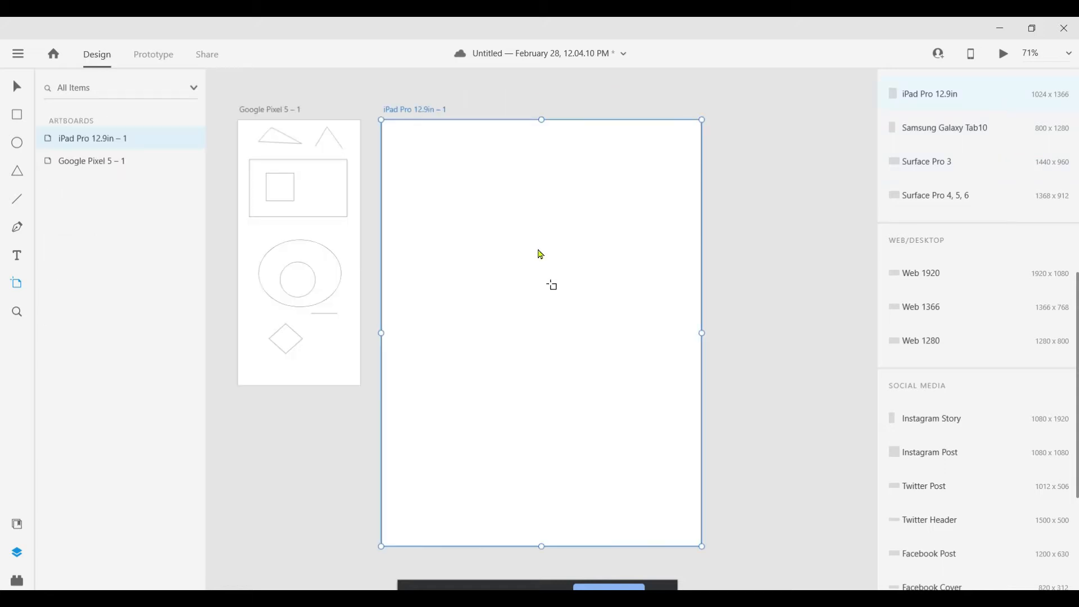
- Delete the iPad Pro 12.9in artboard
left_click(465, 139)
left_click(411, 119)
left_click(409, 108)
key("Delete")
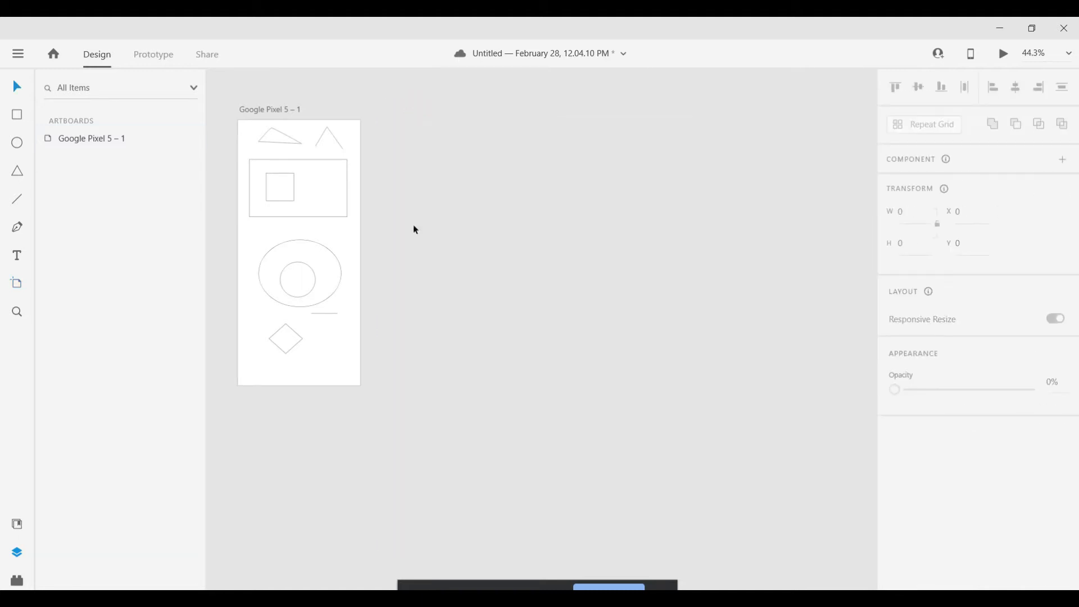
- Draw a custom artboard about 346 × 838 beside the Google Pixel 5 artboard and fit both in view
left_click(17, 288)
left_click(409, 123)
left_click_drag(419, 221, 519, 389)
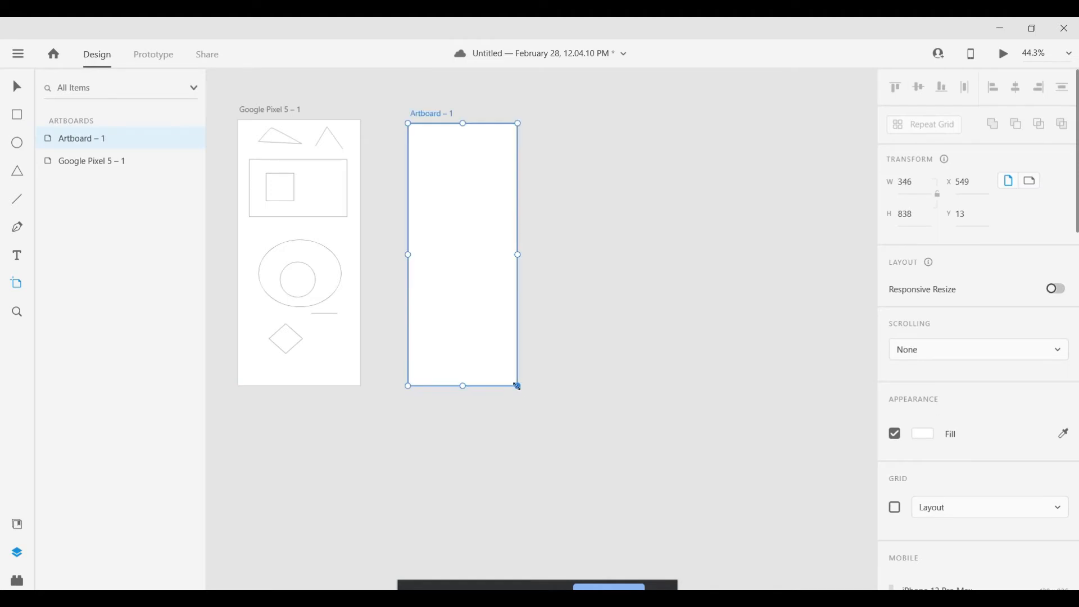
key("ctrl+0")
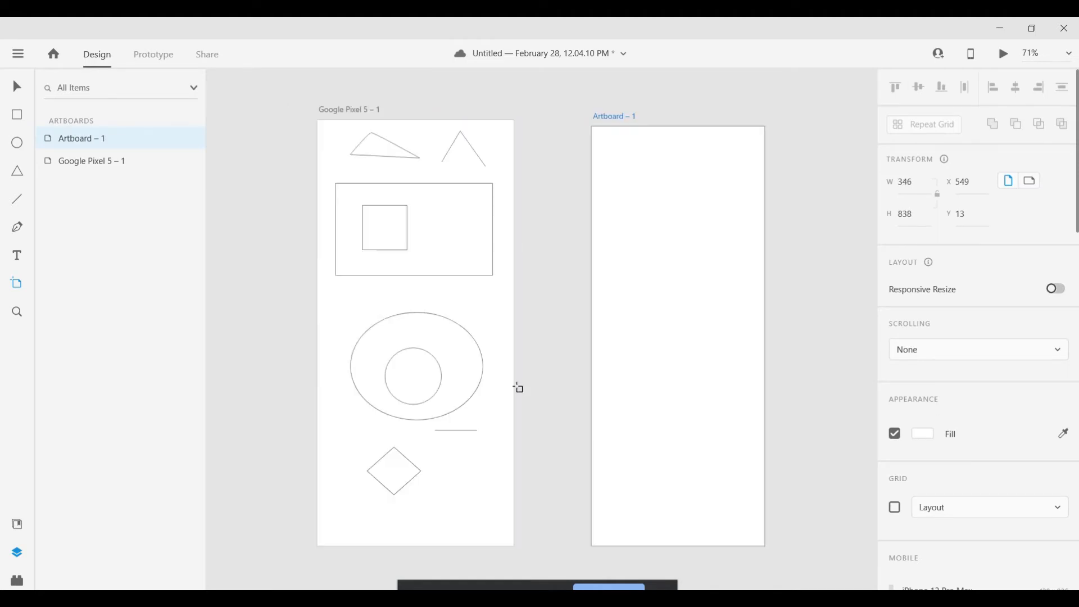
- Magnify the small square with the Zoom tool, then fit all artboards back in view
left_click(17, 316)
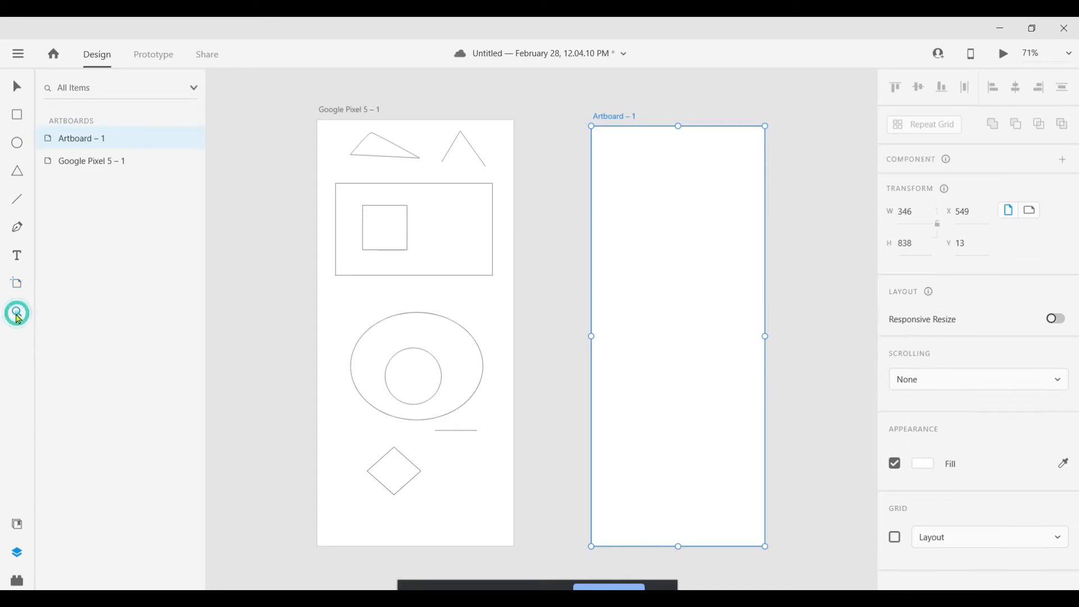
left_click(407, 239)
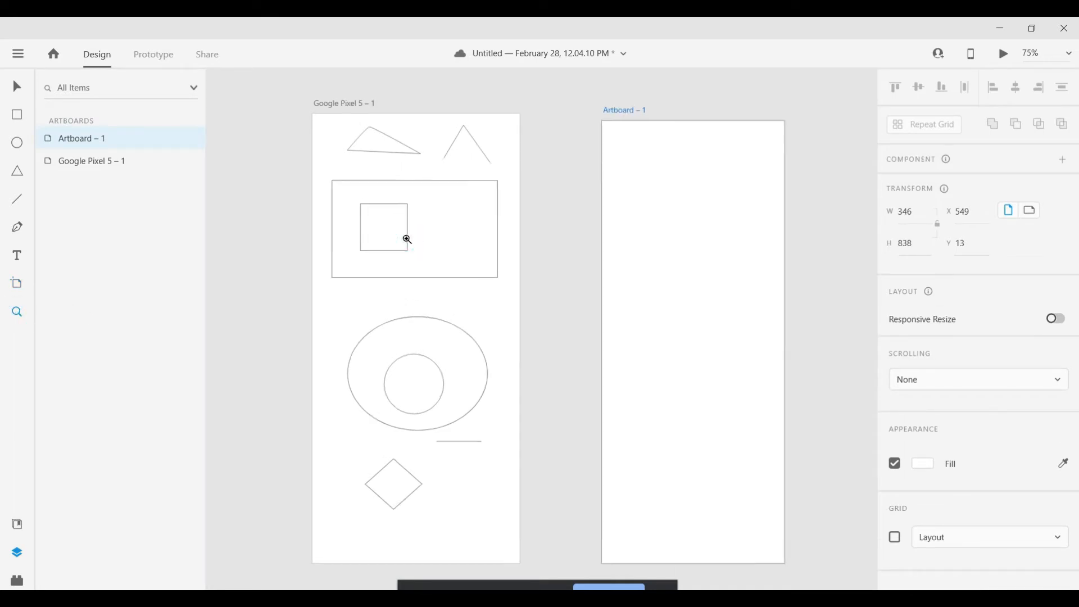
left_click(406, 239)
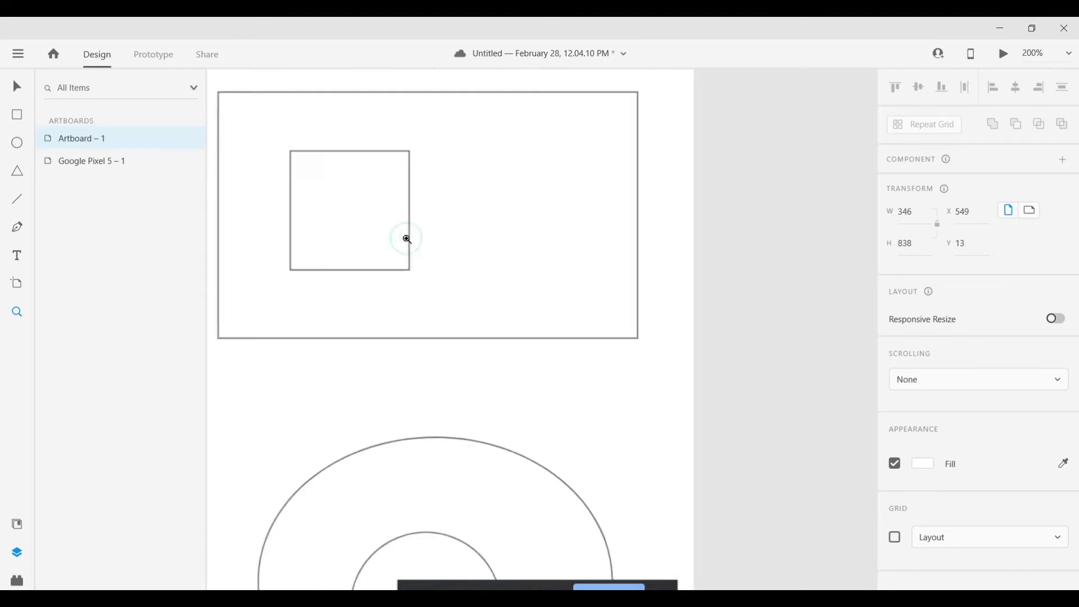
key("ctrl+0")
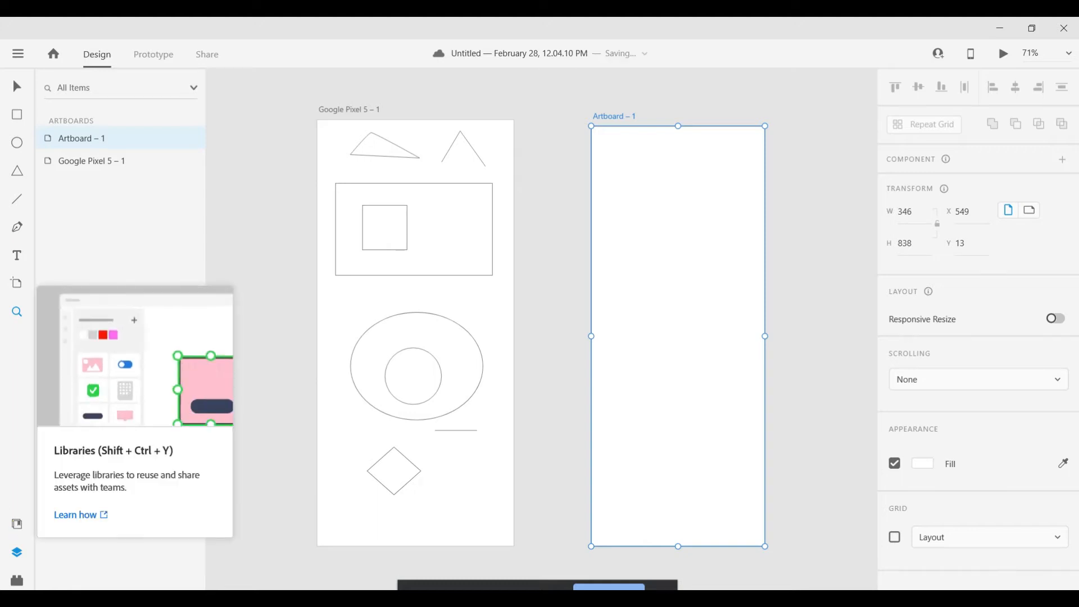
- View the document assets in the libraries, then return to the list of artboard layers
left_click(18, 528)
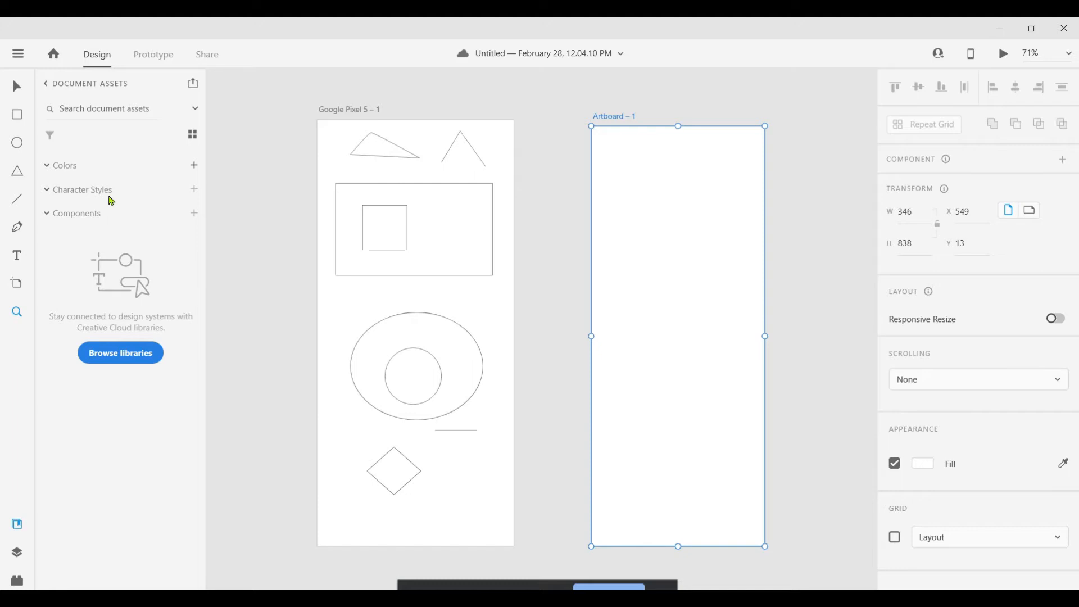
left_click(24, 559)
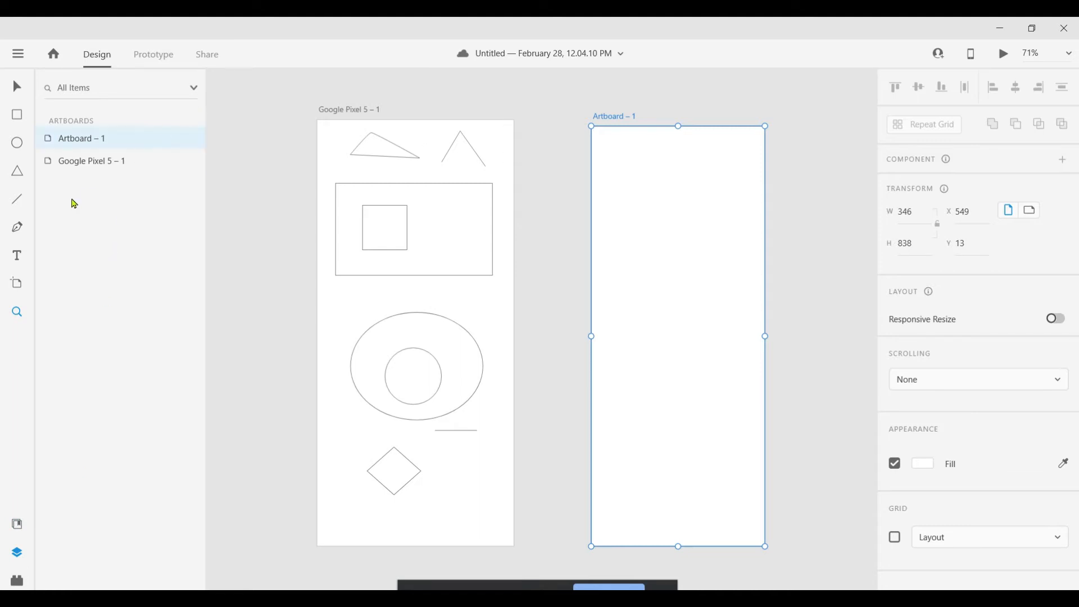
left_click(71, 222)
- Show the layers of the Google Pixel 5 artboard and select the small square inside the large rectangle
left_click(347, 114)
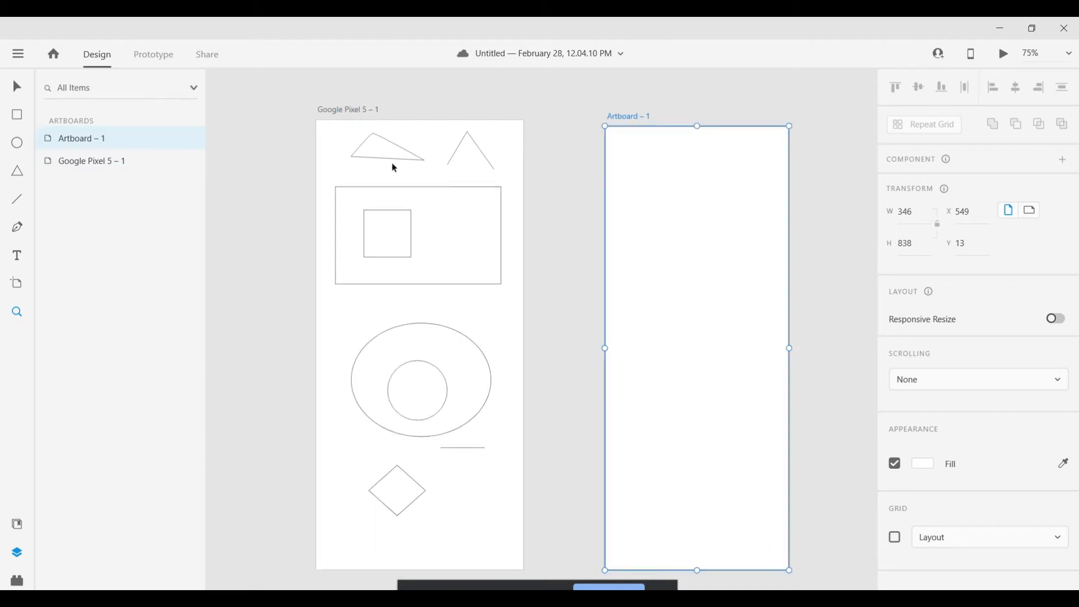
left_click(361, 114)
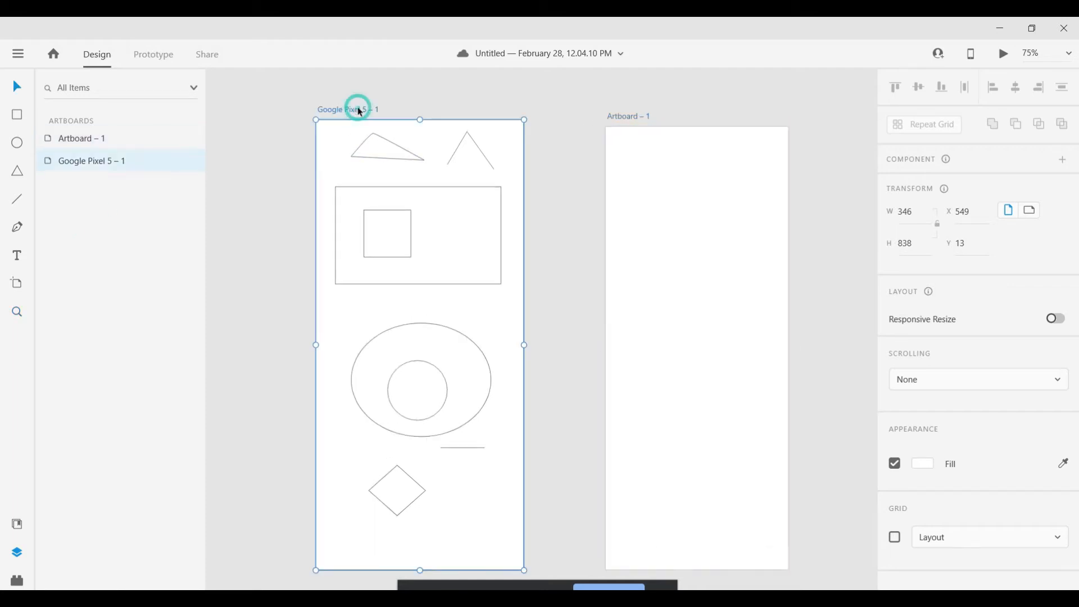
double_click(54, 164)
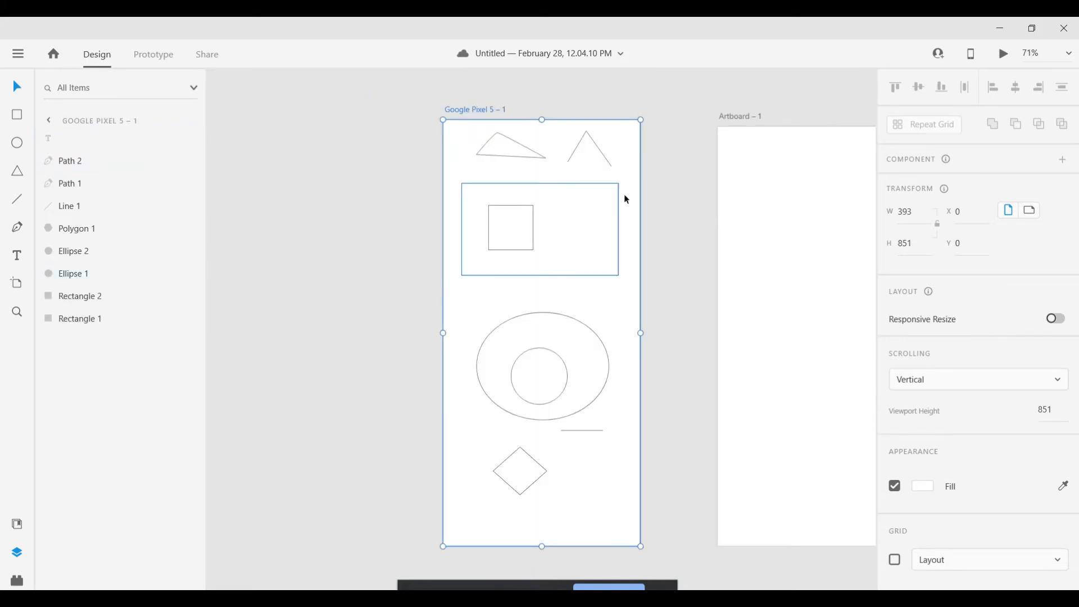
scroll(574, 225, "down", 1)
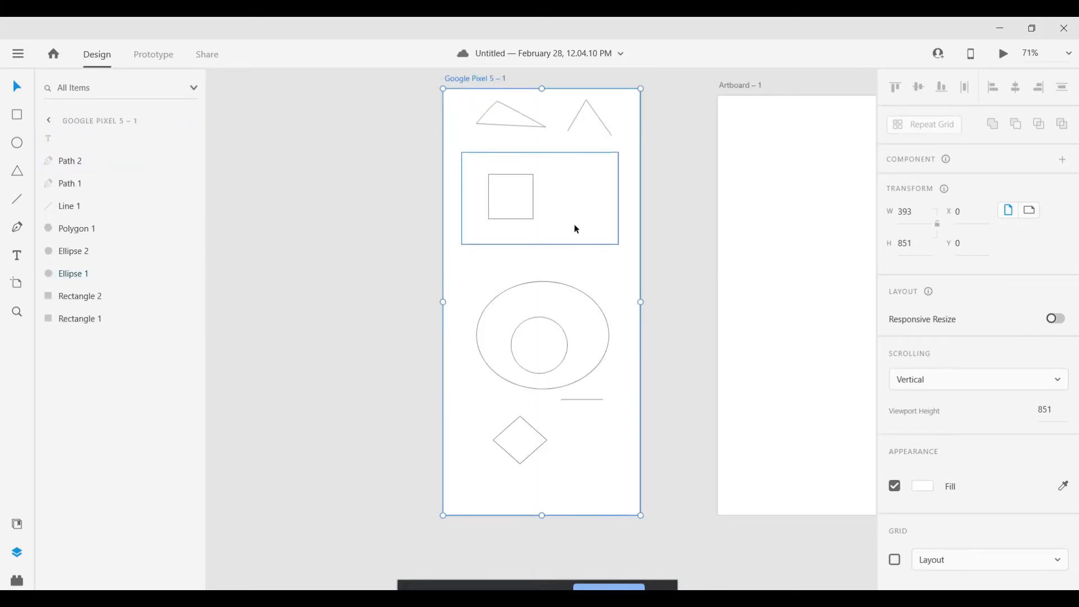
left_click(584, 202)
double_click(502, 210)
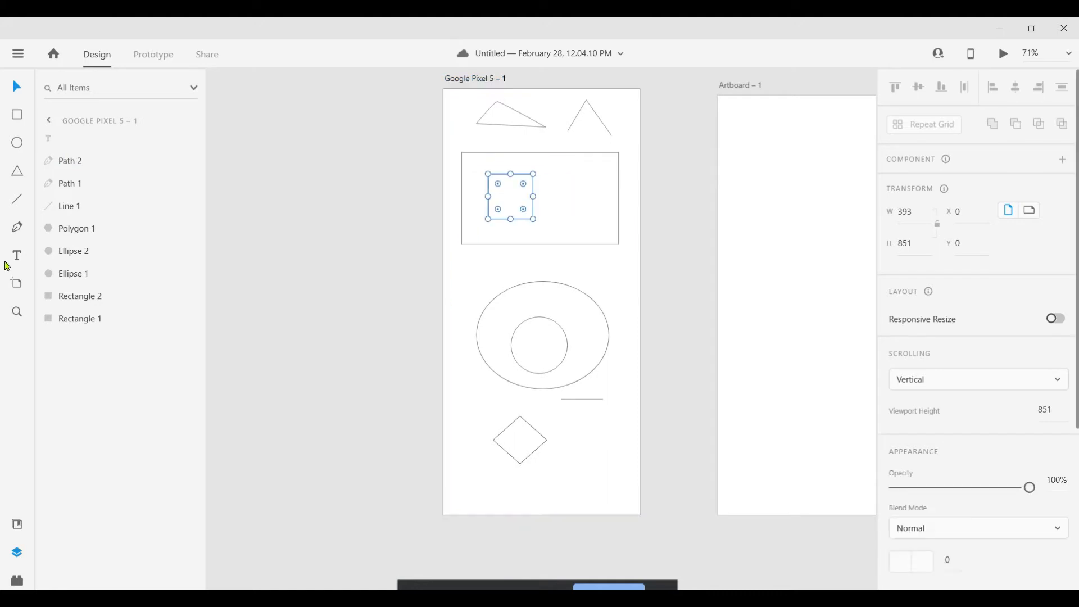
- Select the Path 2 layer and open its name for editing
double_click(69, 164)
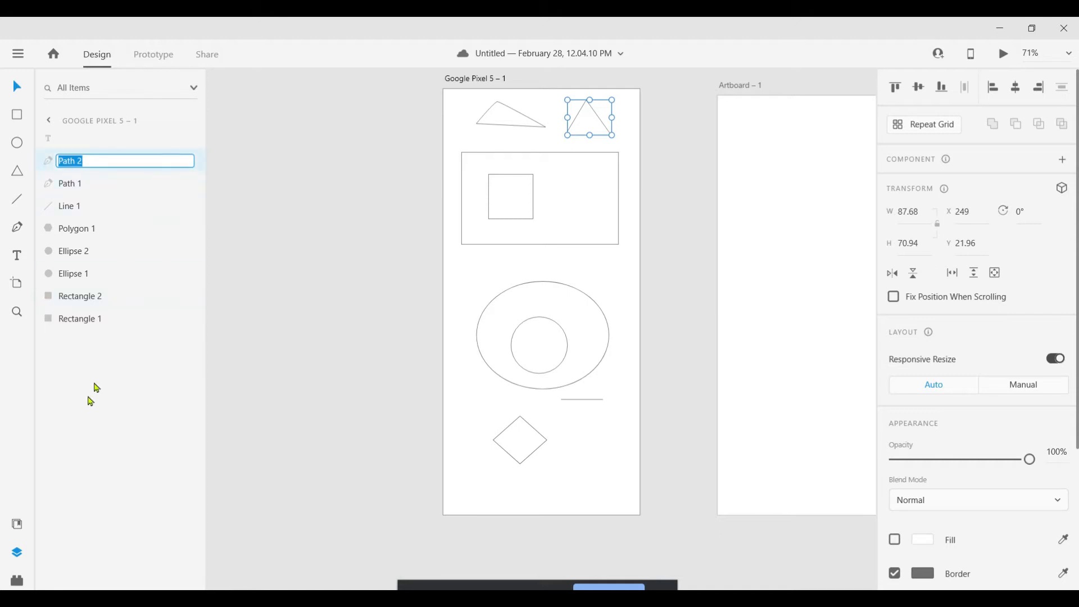
key("Return")
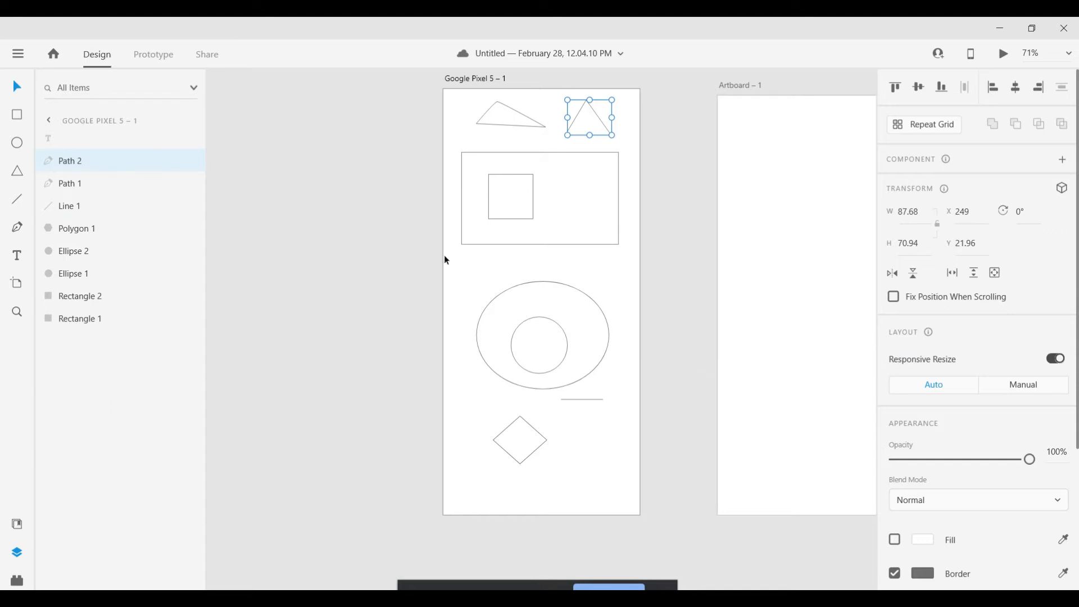
- Install the Document Chat plugin from the Essential Plugins of the plugin marketplace, and close the marketplace
left_click(17, 582)
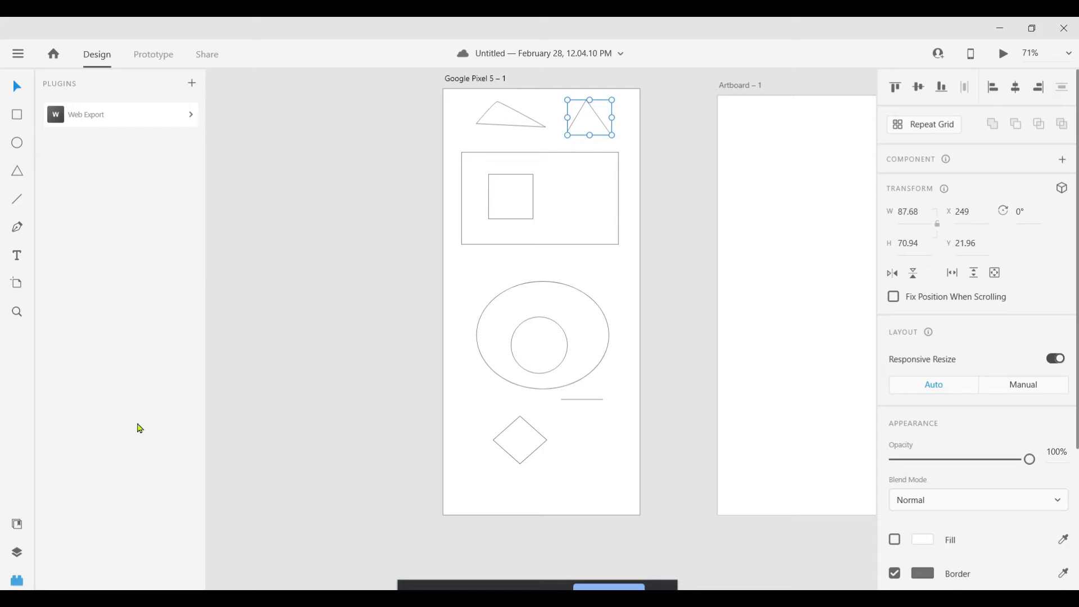
left_click(194, 87)
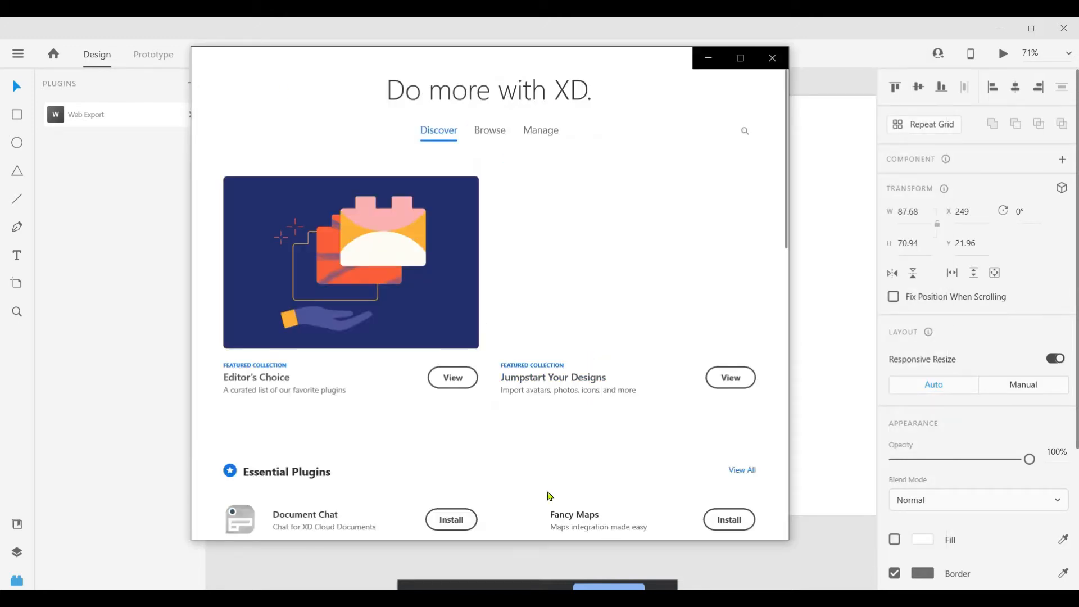
scroll(549, 493, "down", 3)
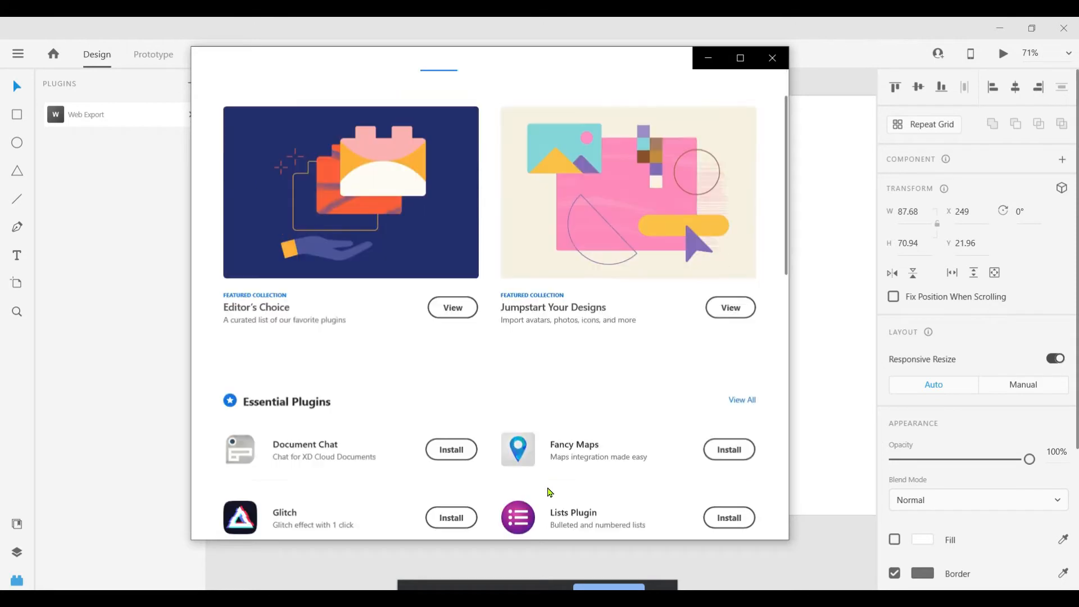
scroll(548, 449, "down", 5)
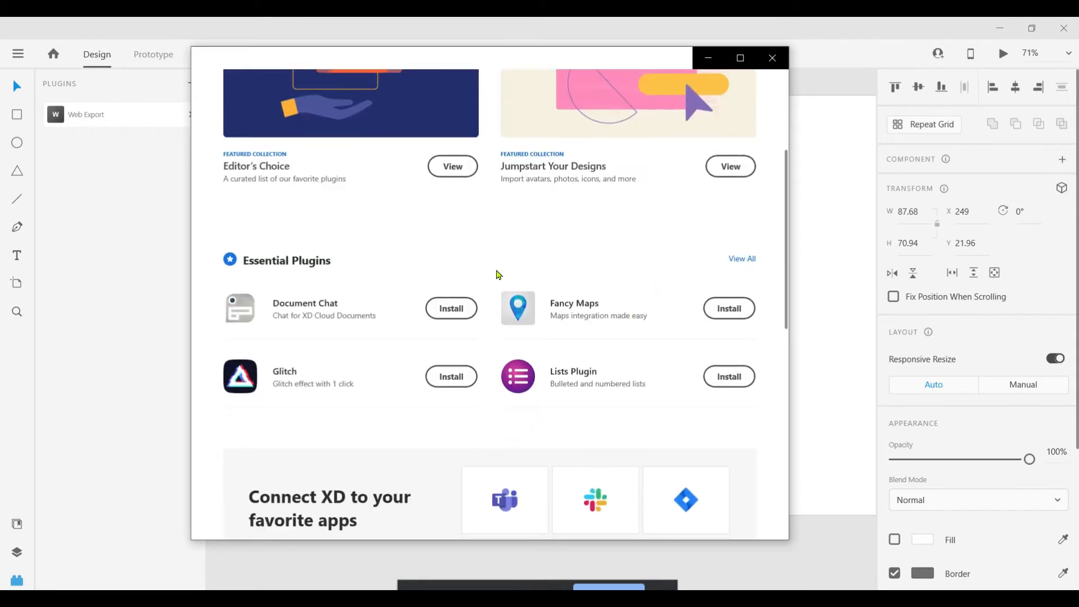
scroll(561, 383, "down", 2)
scroll(560, 384, "down", 1)
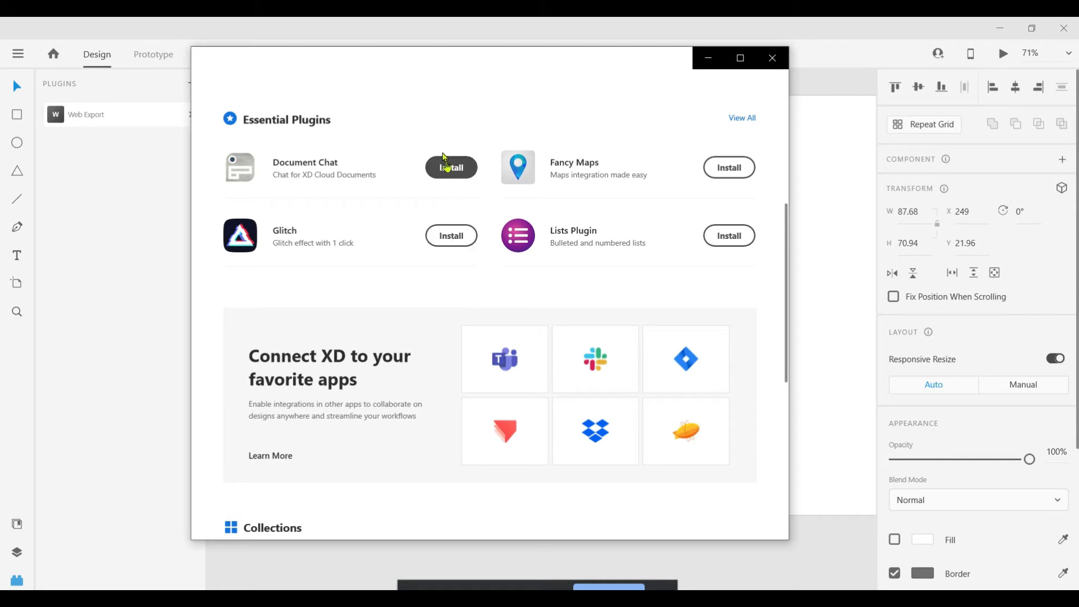
left_click(449, 175)
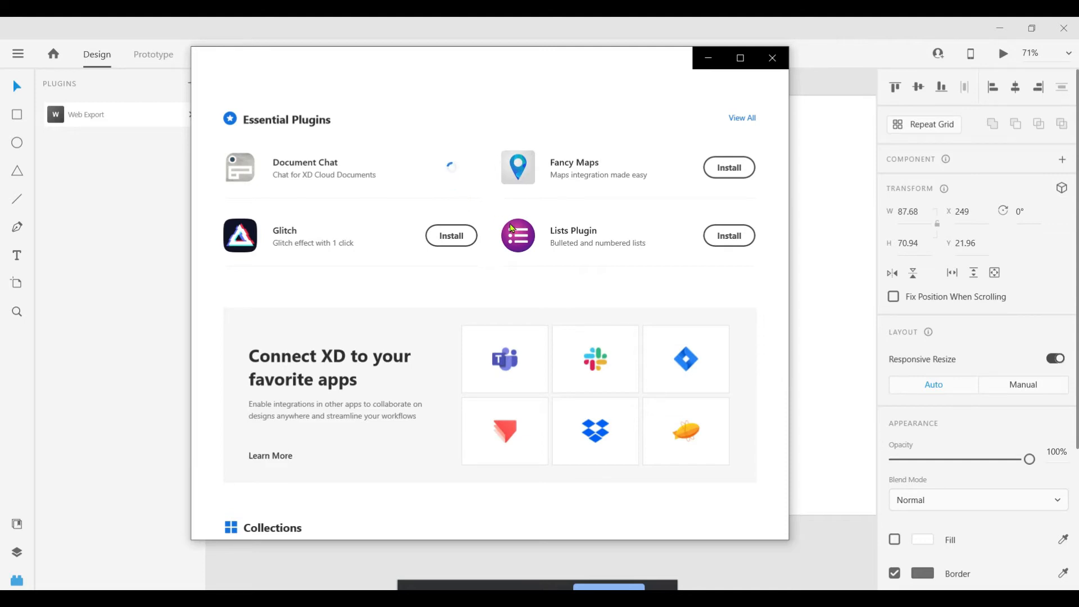
scroll(522, 349, "down", 1)
scroll(520, 360, "down", 2)
scroll(518, 363, "up", 5)
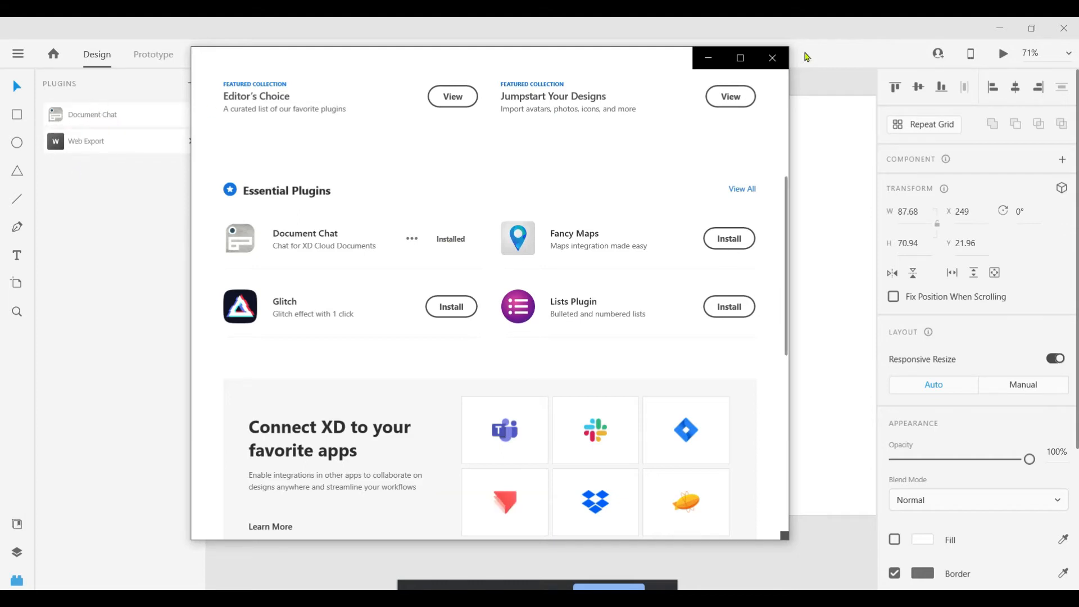
left_click(776, 55)
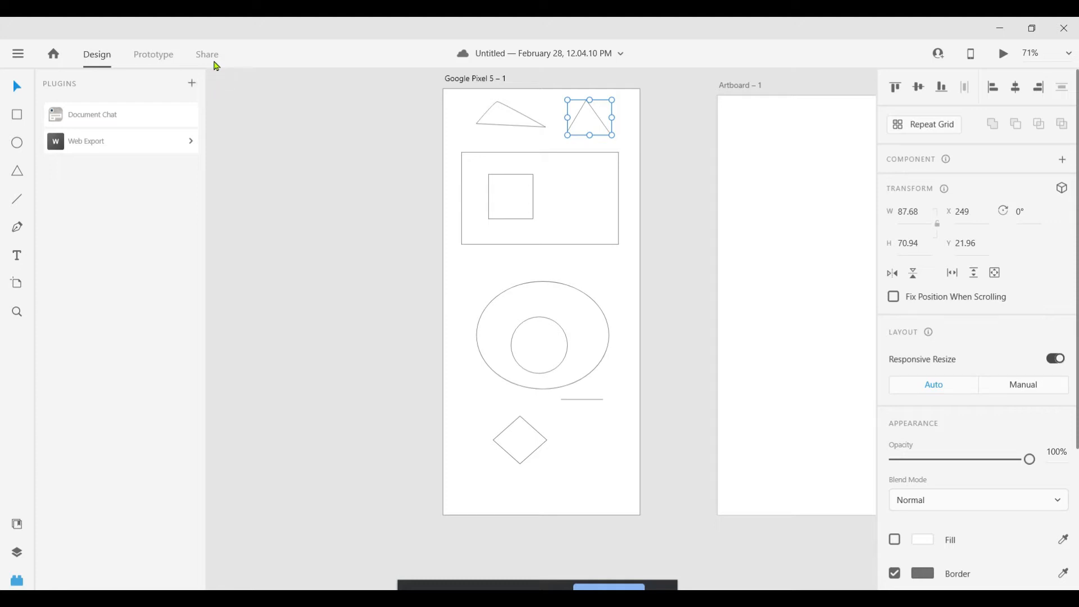
- Delete the empty custom artboard beside the Google Pixel 5 artboard
left_click(785, 296)
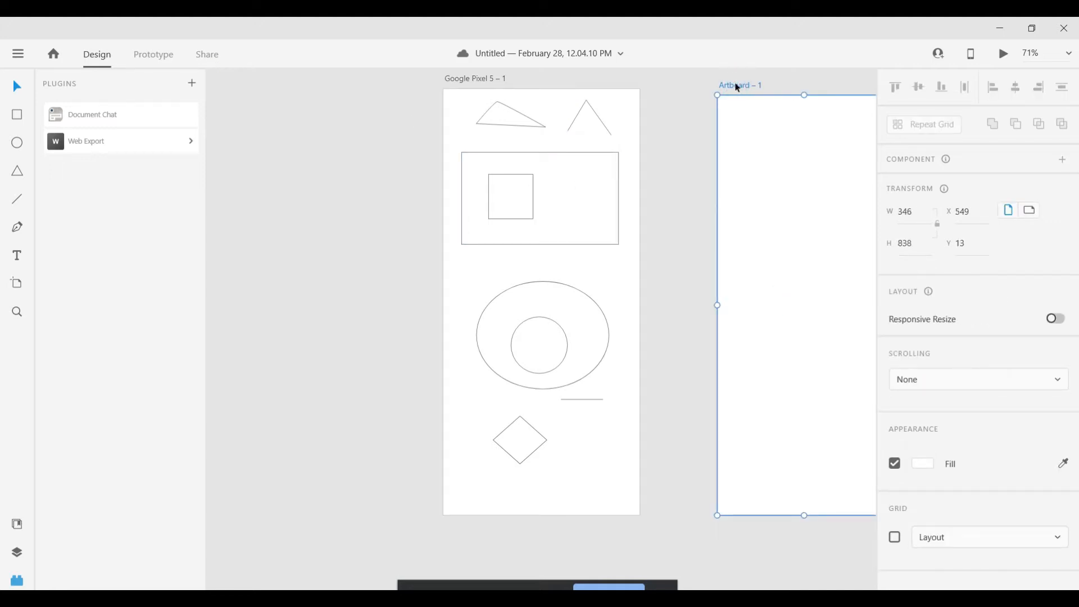
key("Delete")
- Select the large rectangle, small circle, small square, upper triangle and large ellipse in turn to examine their transform properties
left_click(546, 181)
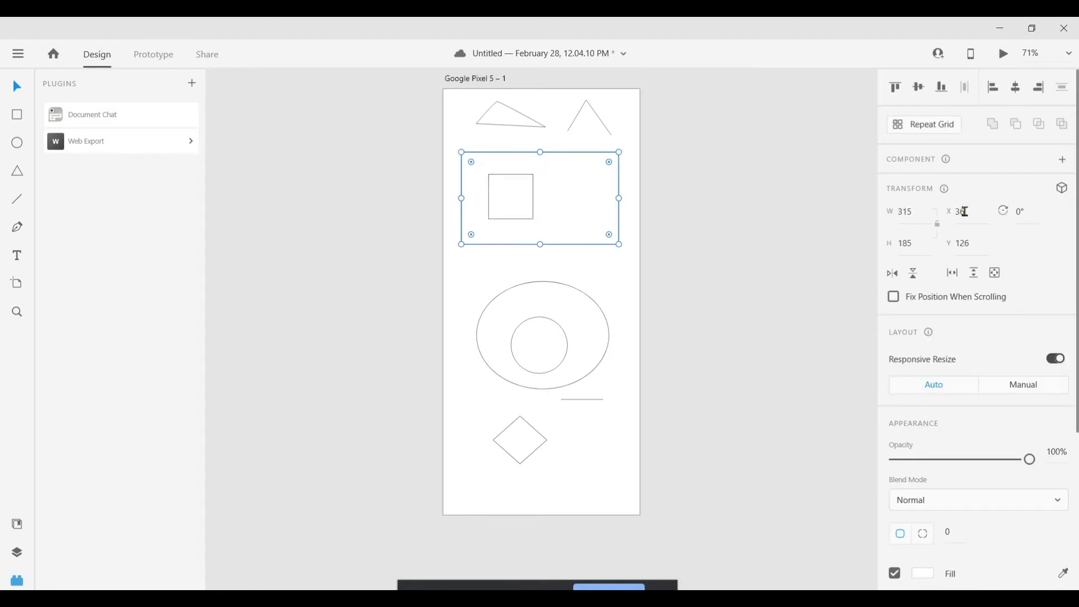
left_click(539, 359)
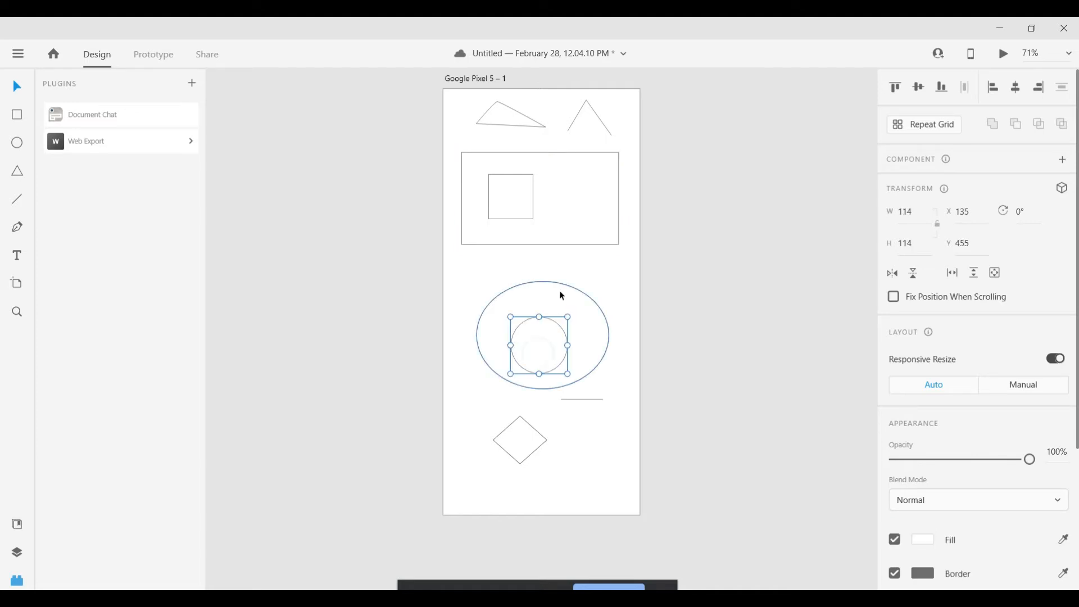
left_click(579, 213)
left_click(504, 200)
left_click(509, 114)
left_click(524, 116)
left_click(590, 316)
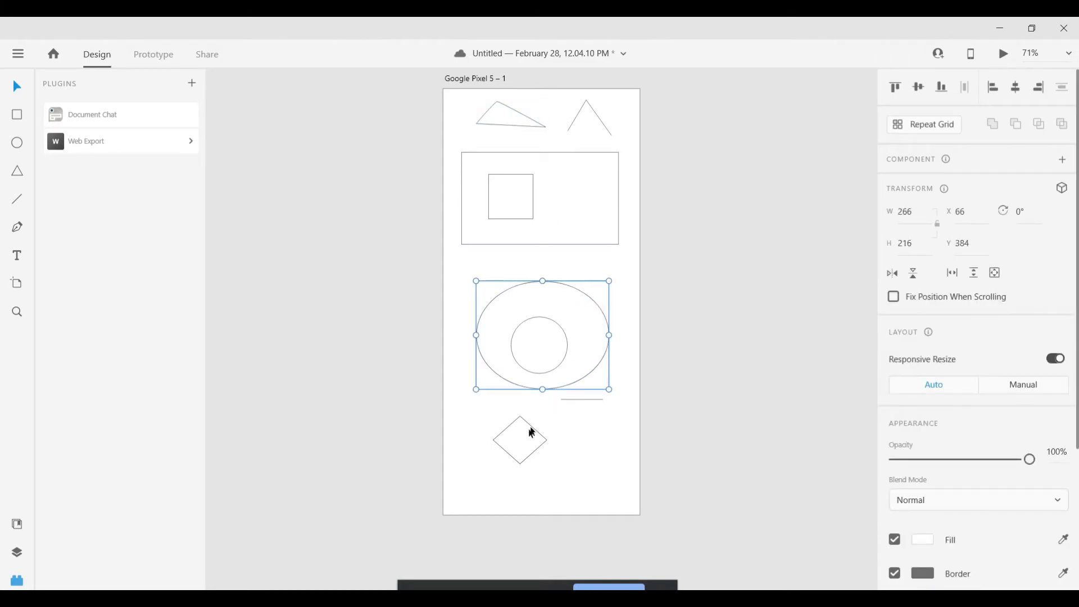
- Align the diamond to the artboard's top edge, its vertical middle and finally its bottom edge
left_click(520, 447)
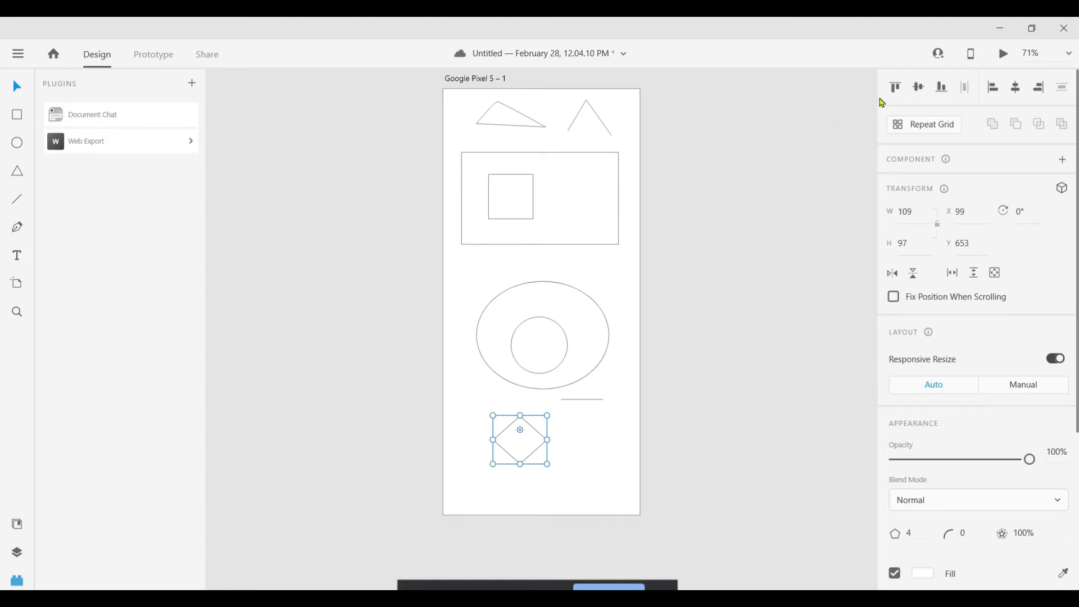
left_click(899, 90)
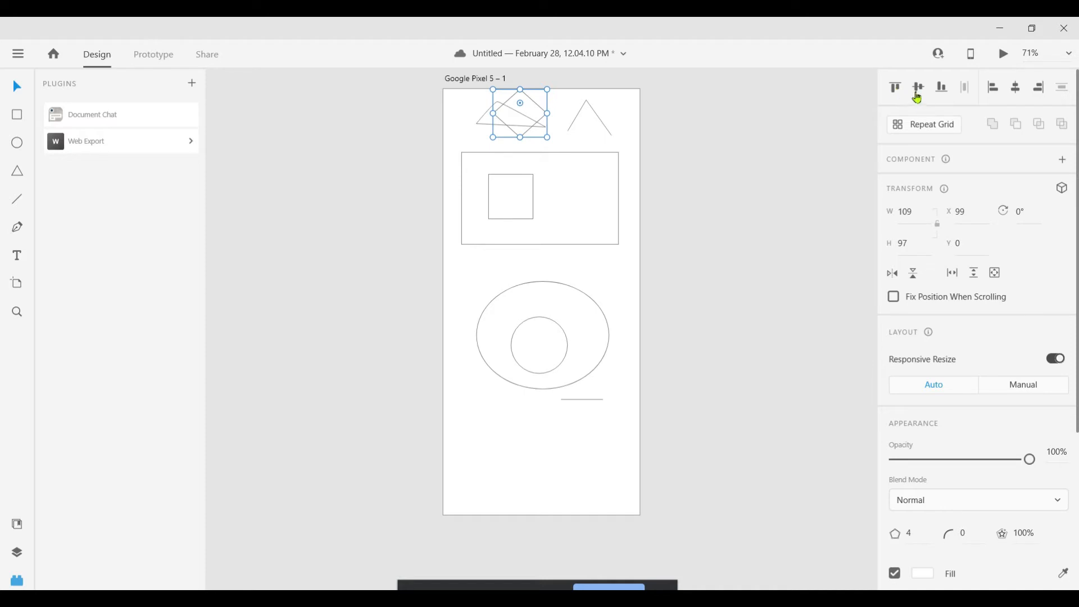
left_click(918, 99)
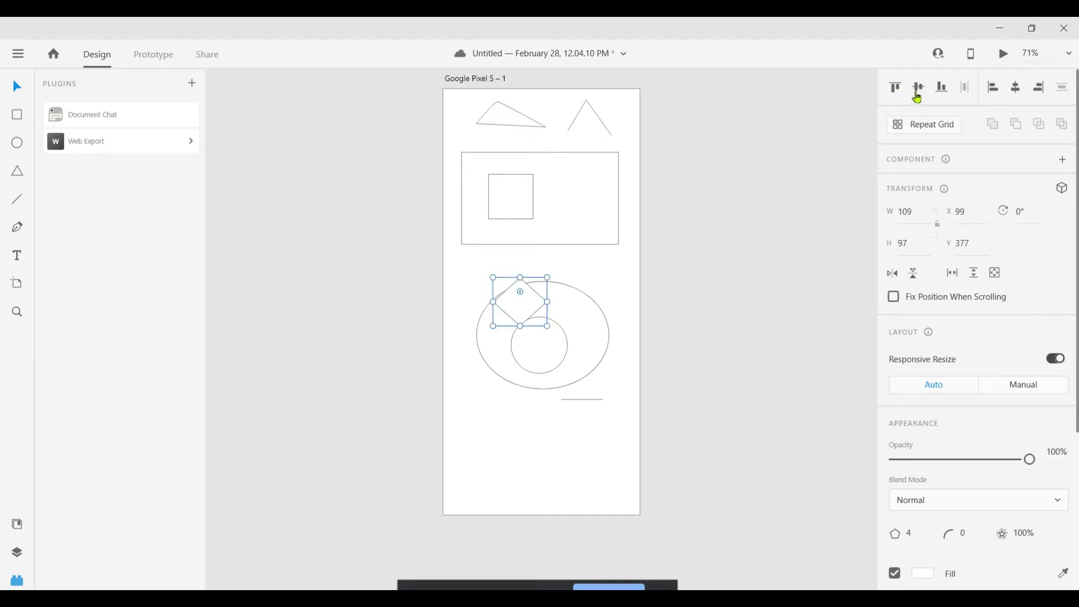
left_click(944, 98)
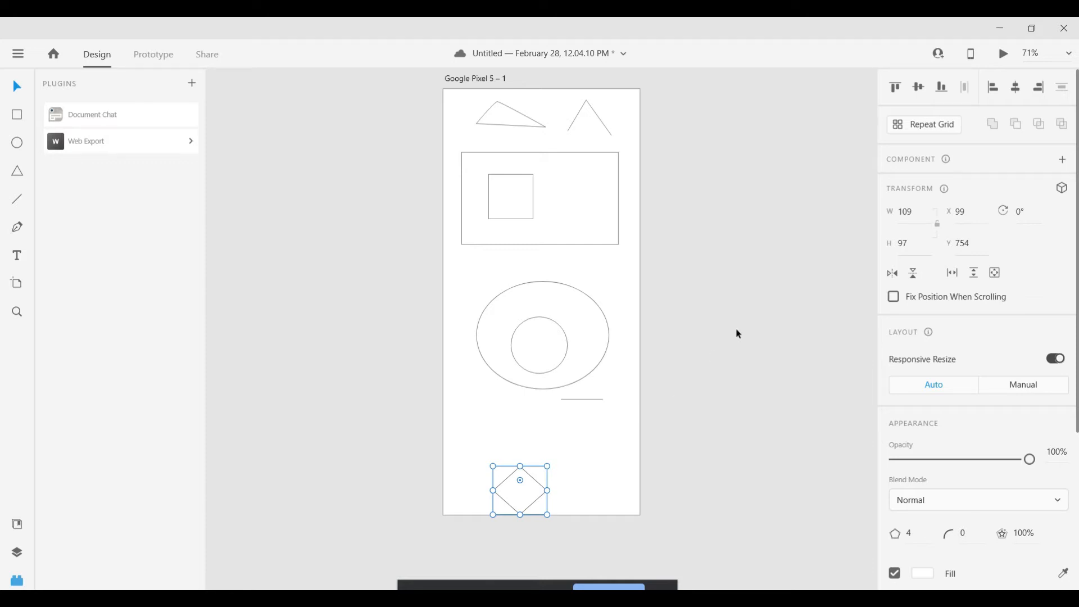
- Align the diamond to the artboard's left edge, centre and right edge, and back to its horizontal centre
left_click(993, 93)
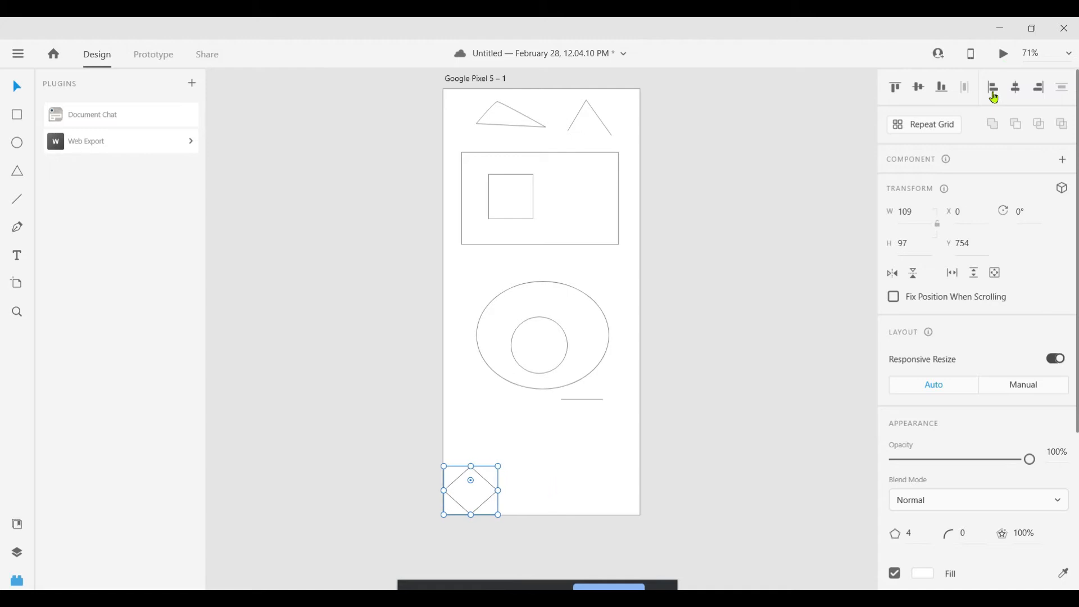
left_click(1015, 89)
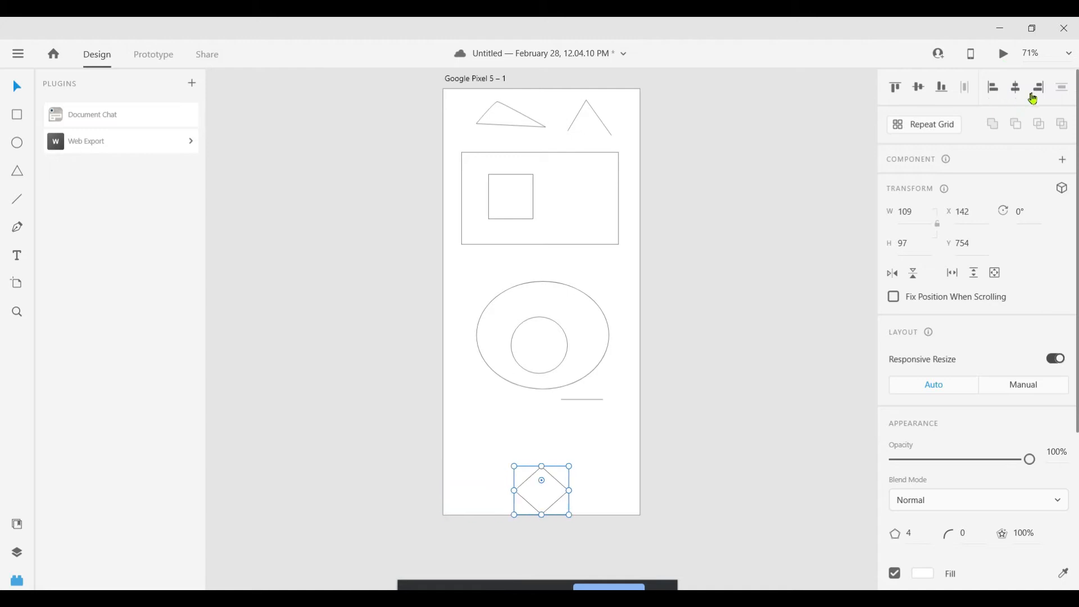
left_click(1041, 95)
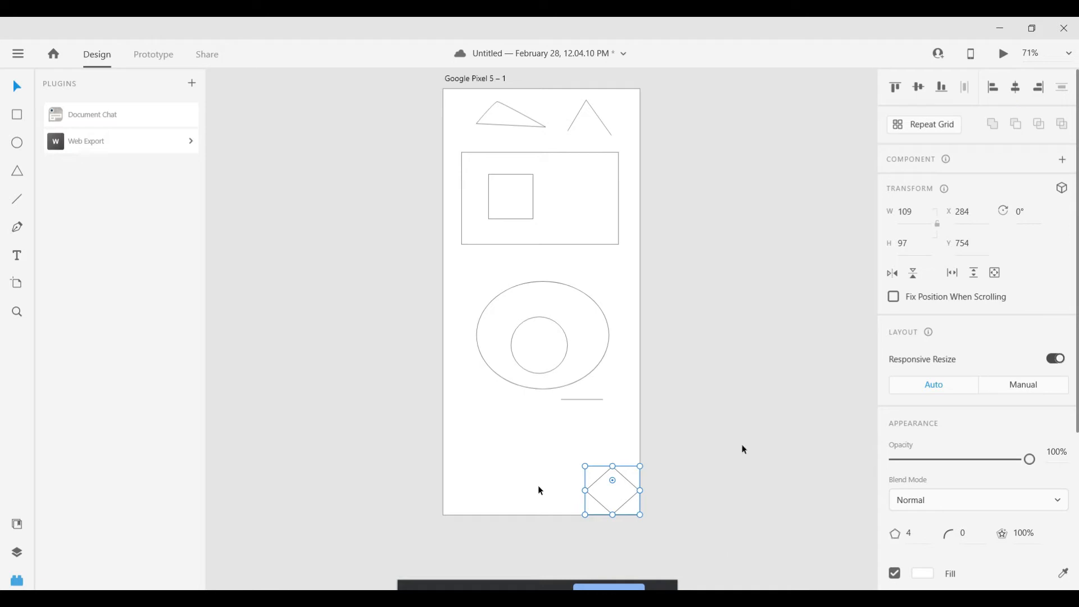
left_click(1014, 97)
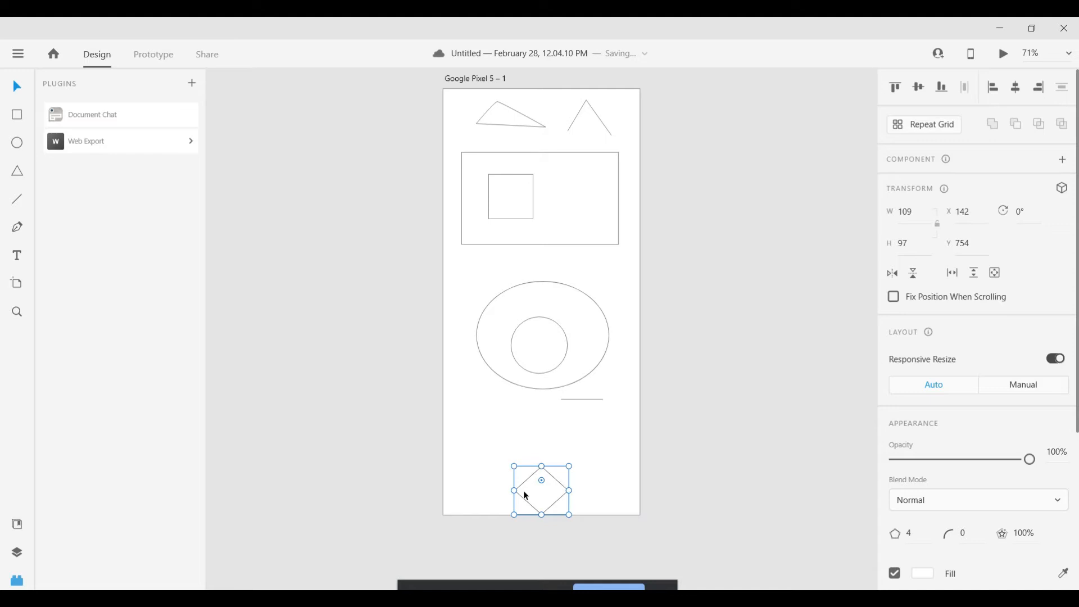
- Move the diamond up to just below the large rectangle and centre it horizontally on the artboard
left_click_drag(546, 485, 619, 265)
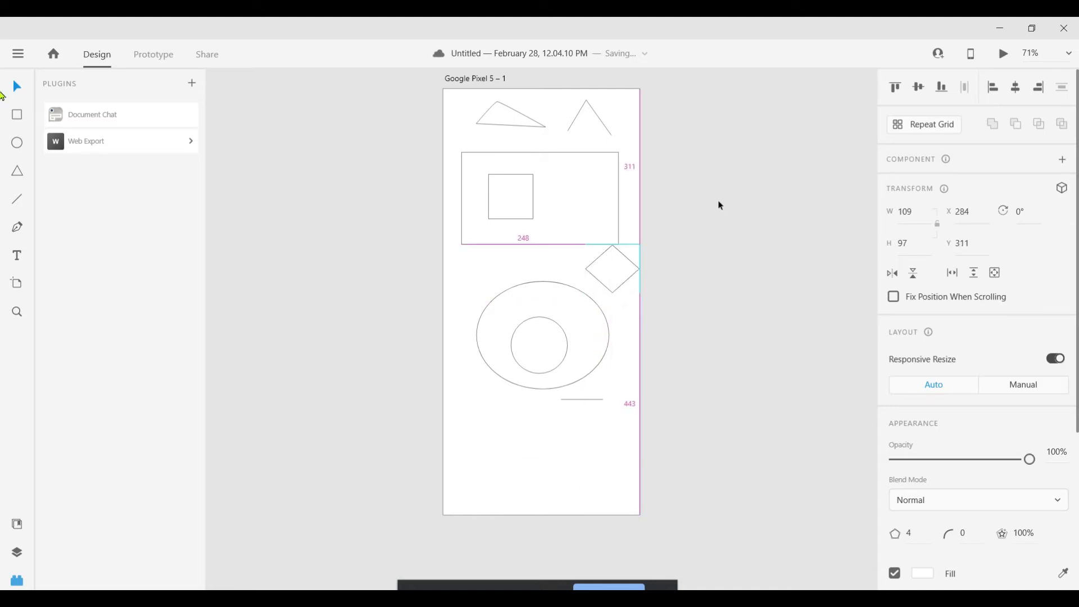
left_click(1019, 93)
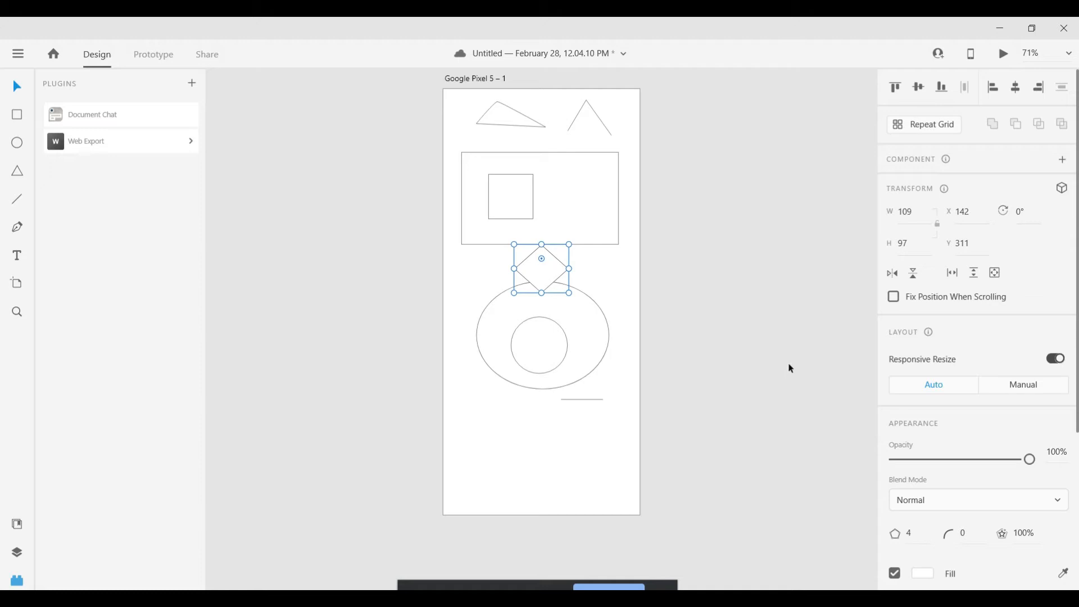
- Move the diamond below the ellipse at about X 12, Y 657 and repeat it horizontally in a Repeat Grid about 390 wide
left_click_drag(544, 281, 478, 451)
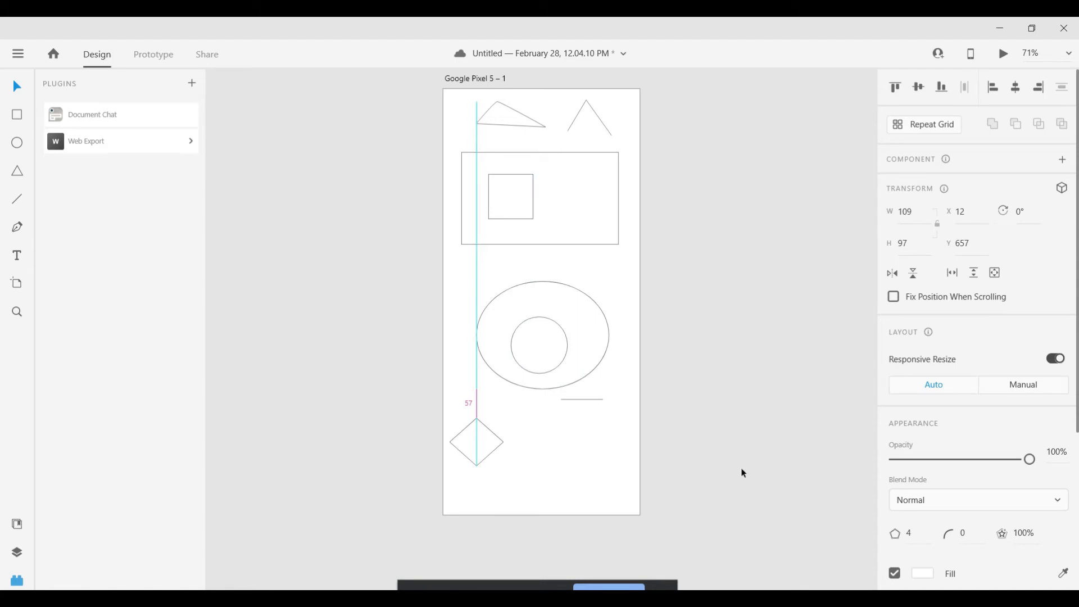
left_click(942, 131)
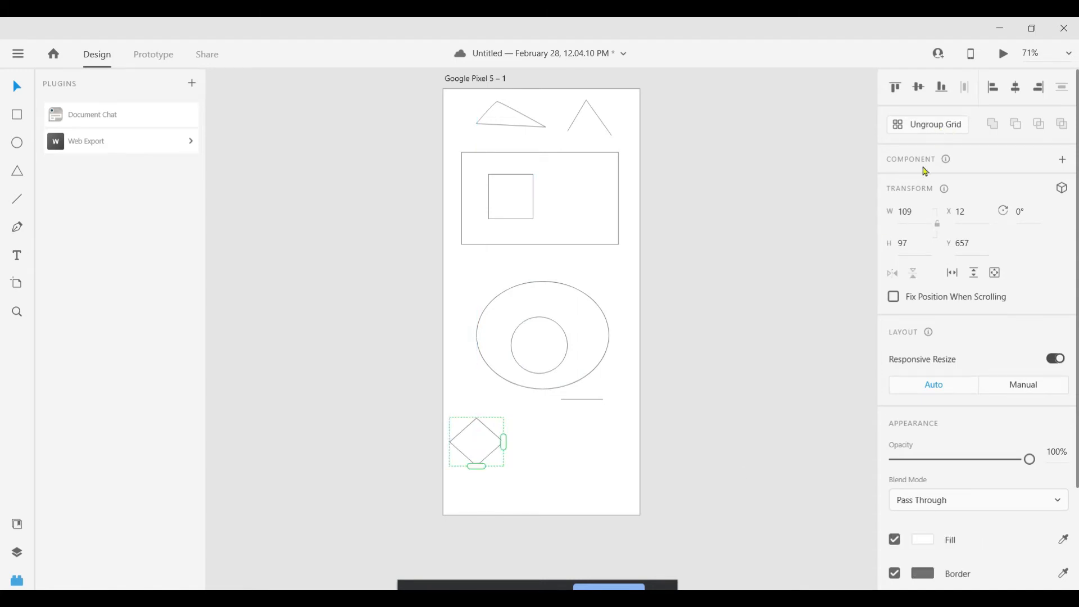
left_click_drag(504, 443, 640, 464)
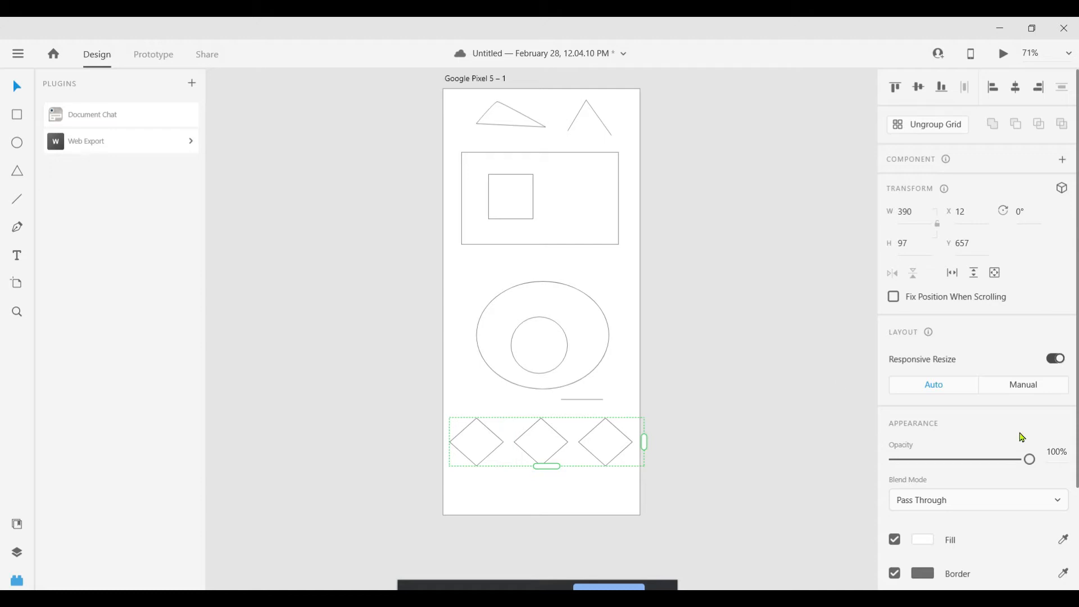
- Expand Repeat Grid 1 in the layer list and ungroup it into separate diamonds
left_click(17, 554)
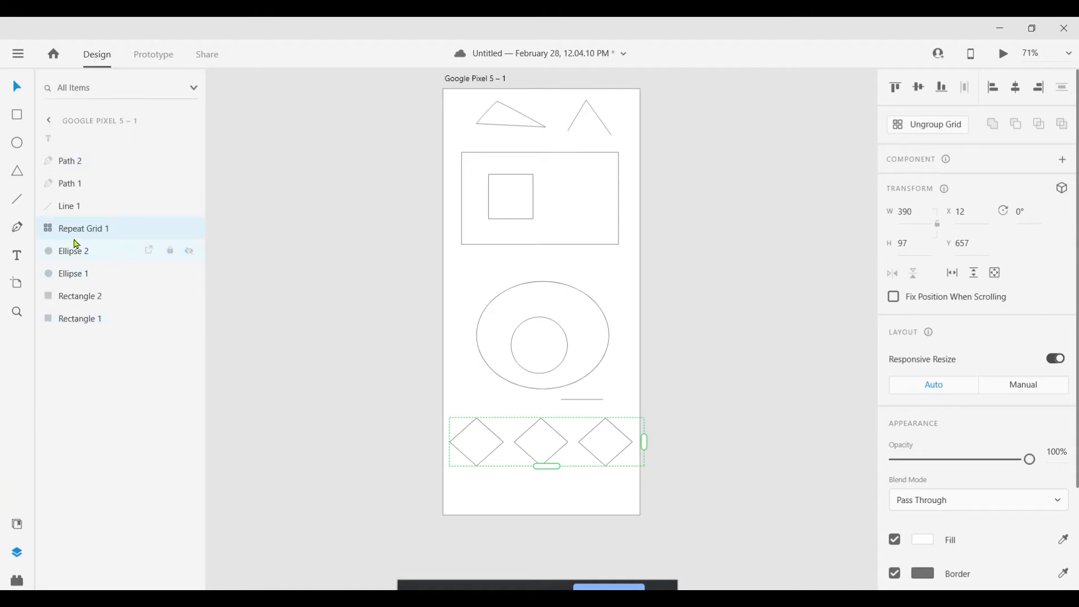
left_click(48, 232)
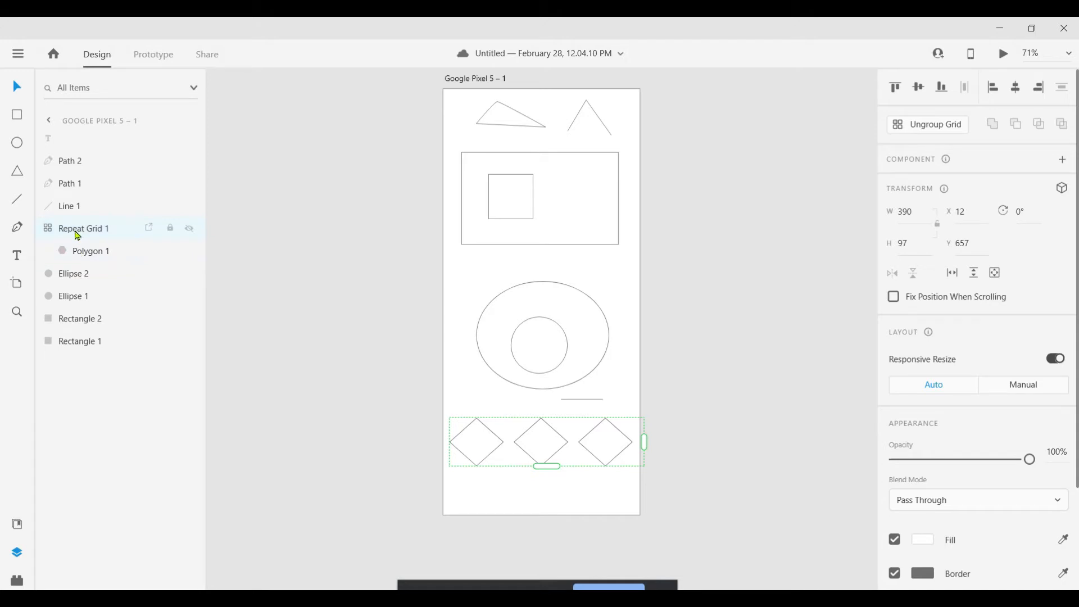
right_click(78, 235)
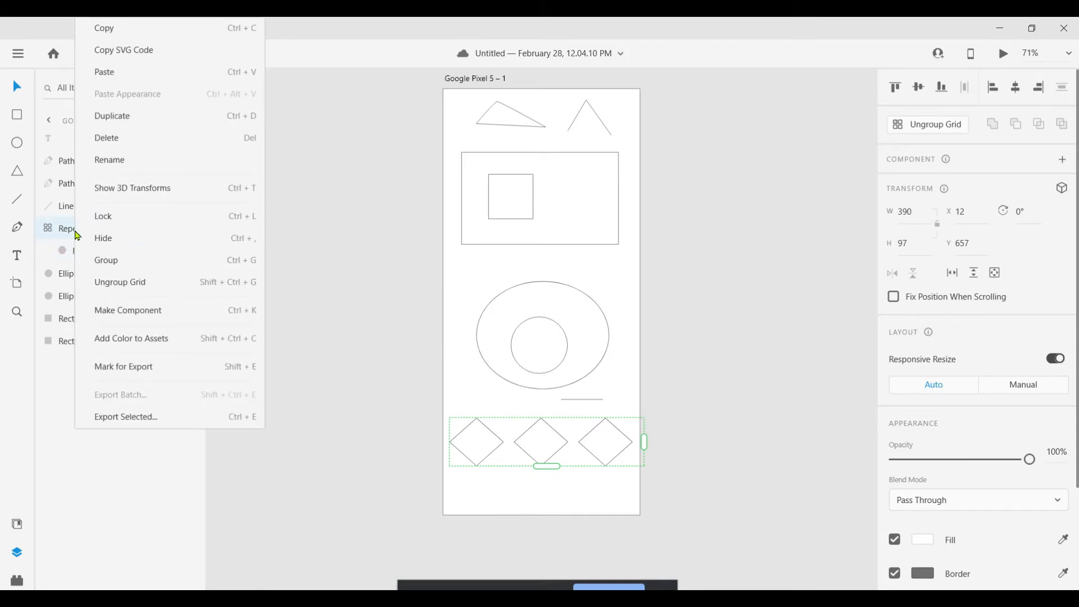
left_click(139, 284)
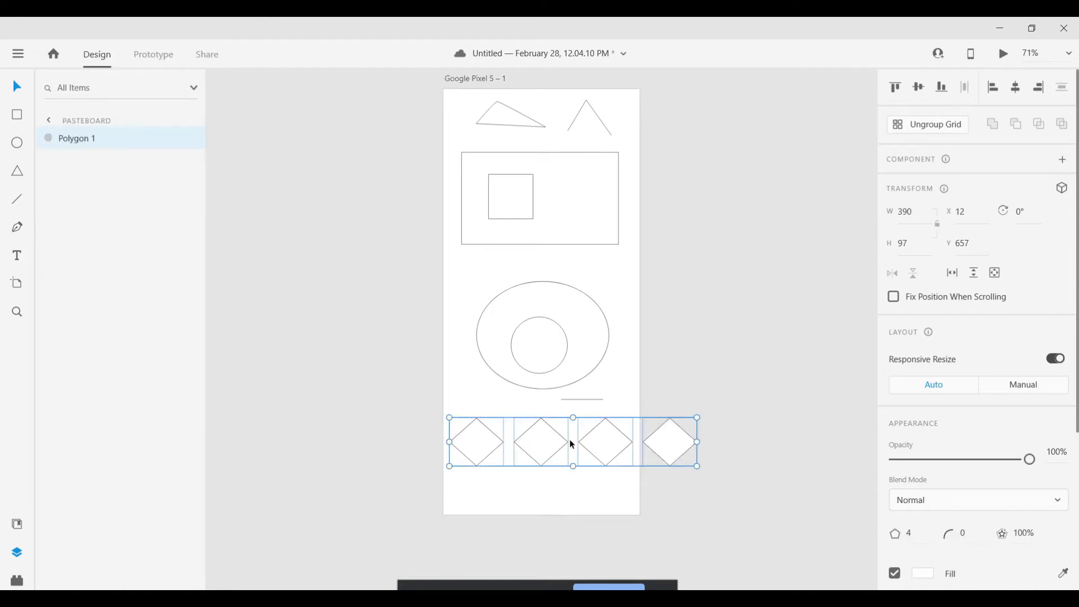
left_click(643, 358)
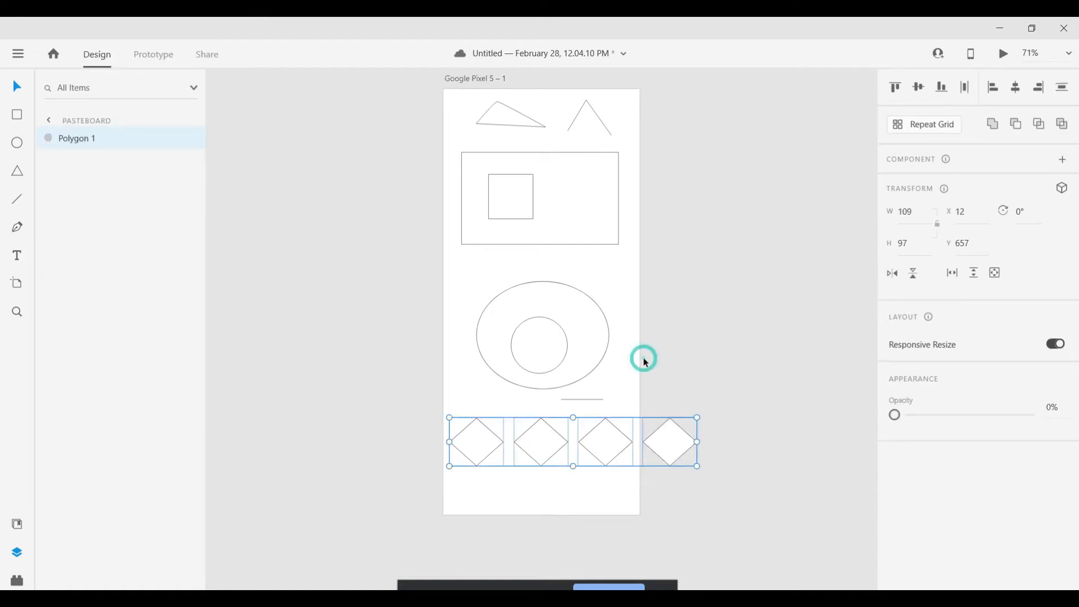
- Move the third diamond onto the large ellipse's lower right edge and the second to the artboard's bottom edge, about X 142, Y 754
left_click(602, 455)
left_click_drag(601, 376, 599, 373)
left_click_drag(534, 450, 536, 497)
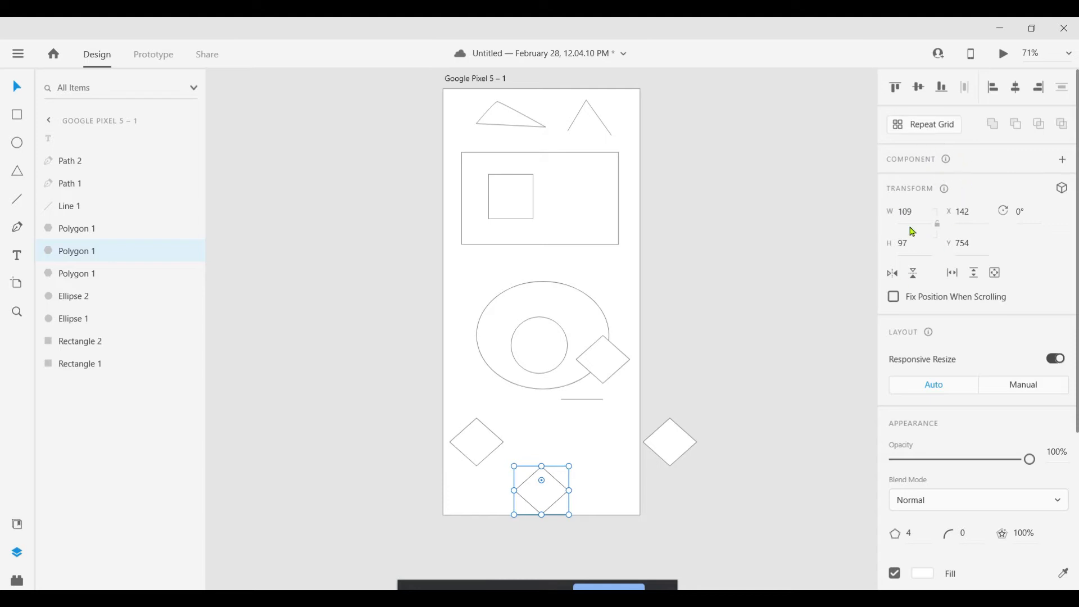
- Resize the large ellipse to about 325 × 288 and move it to about X 34, Y 281
left_click_drag(556, 310, 612, 219)
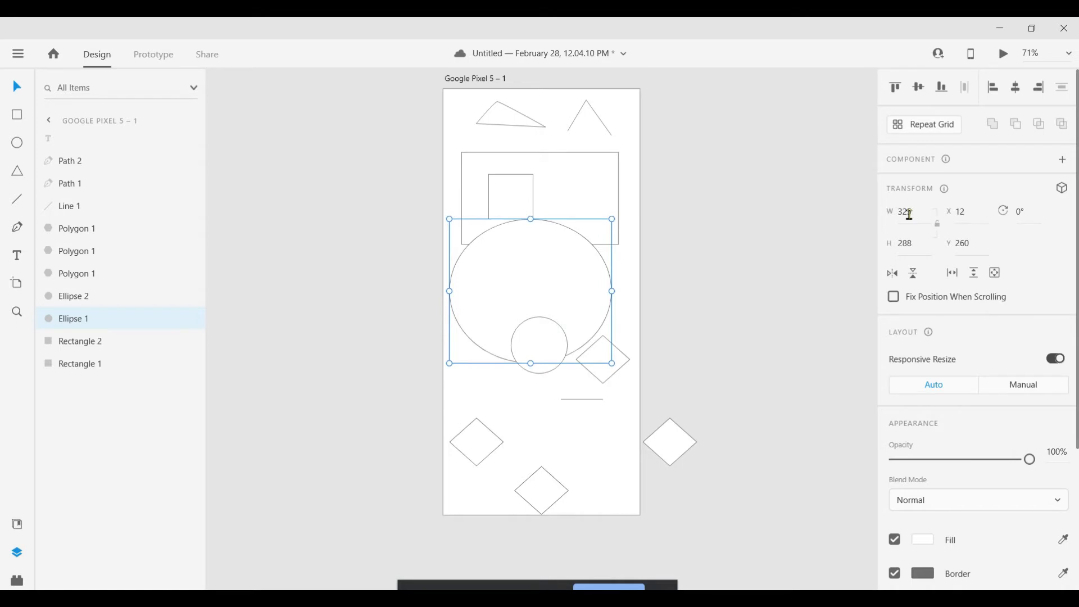
left_click_drag(500, 279, 568, 233)
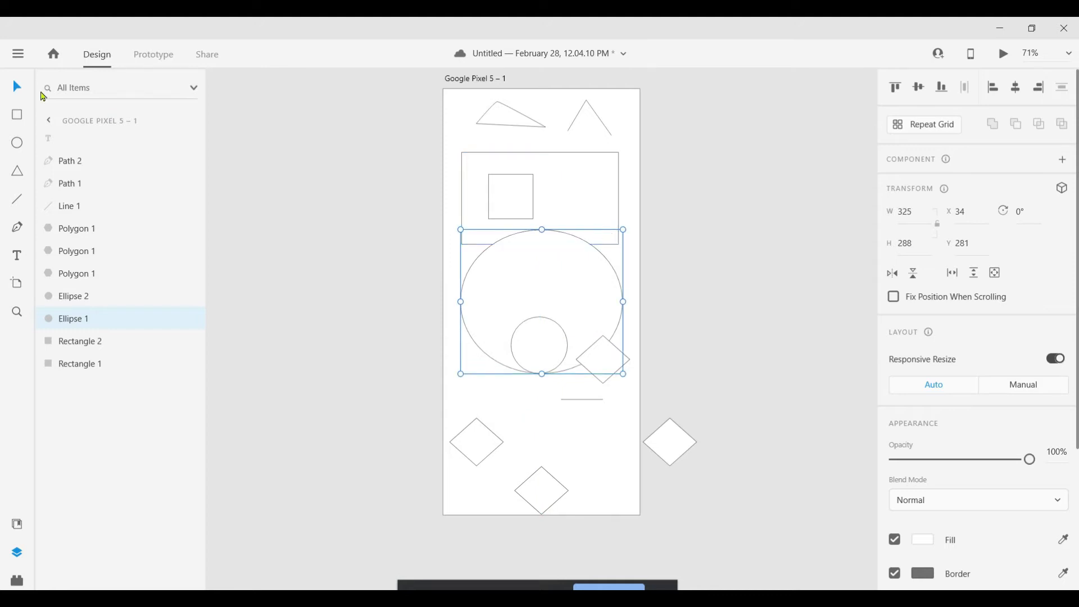
- Set the large ellipse's width to 256 and its height to 200
left_click(914, 211)
type("256")
key("Return")
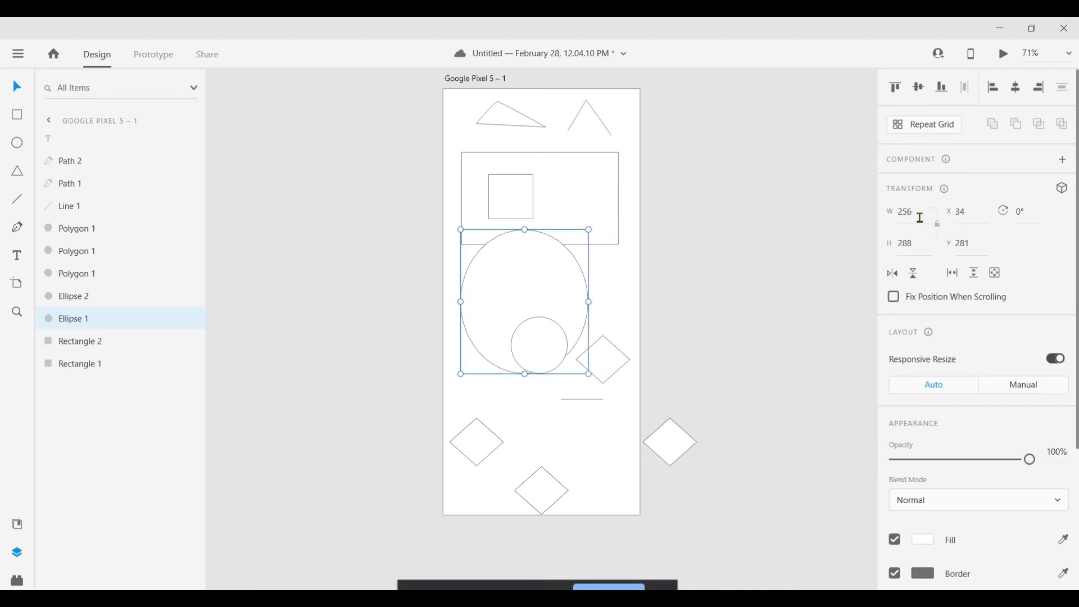
left_click(914, 246)
type("200")
key("Return")
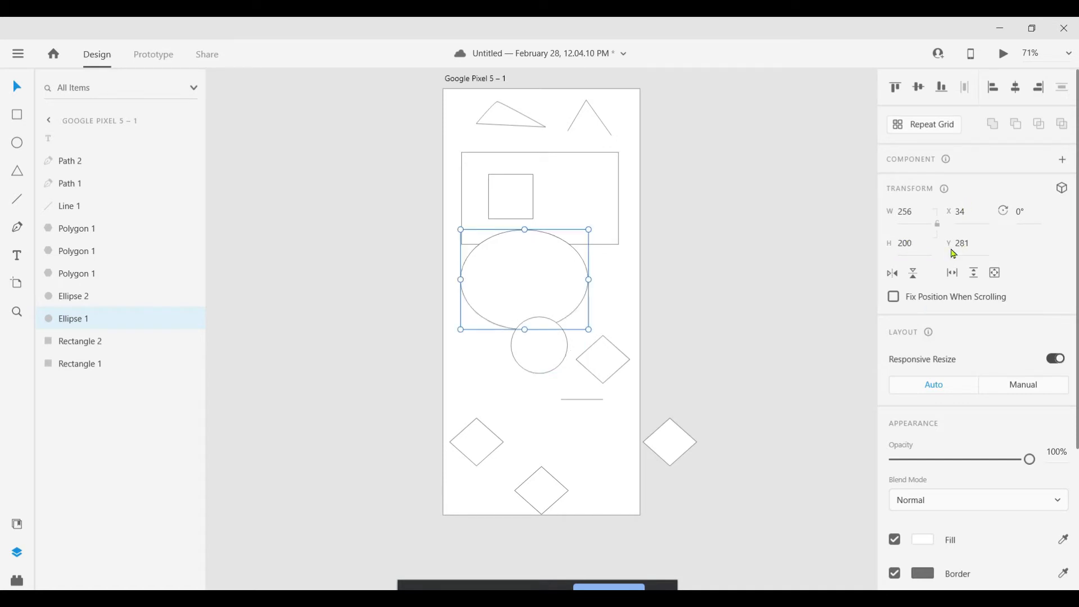
- Move the large ellipse down clear of the rectangle and position it at X 23, Y 400
left_click_drag(507, 290, 515, 328)
left_click(970, 214)
type("23")
key("Return")
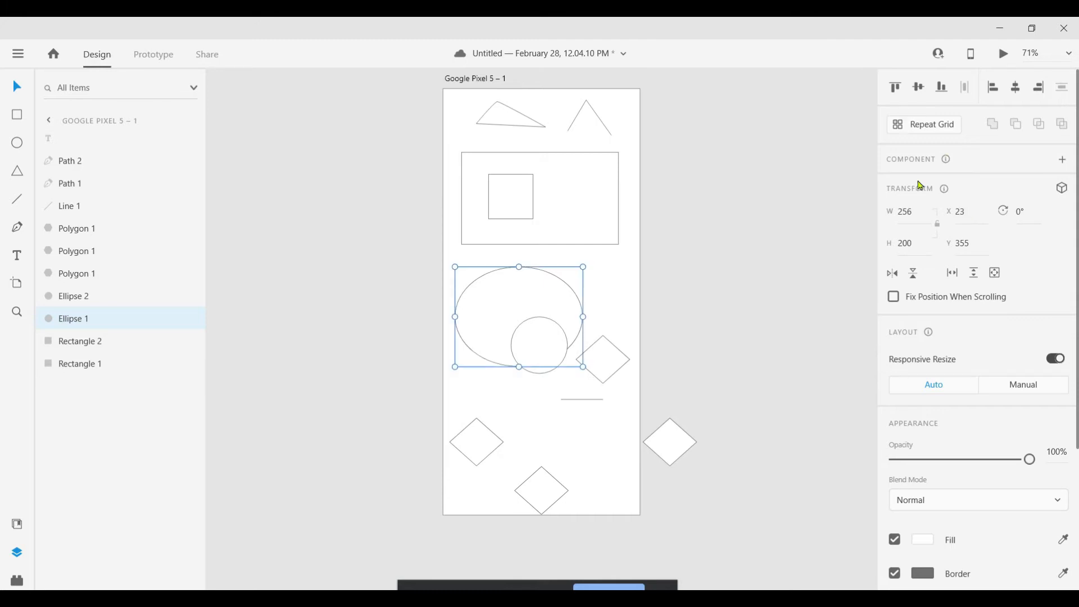
left_click(966, 245)
type("400")
key("Return")
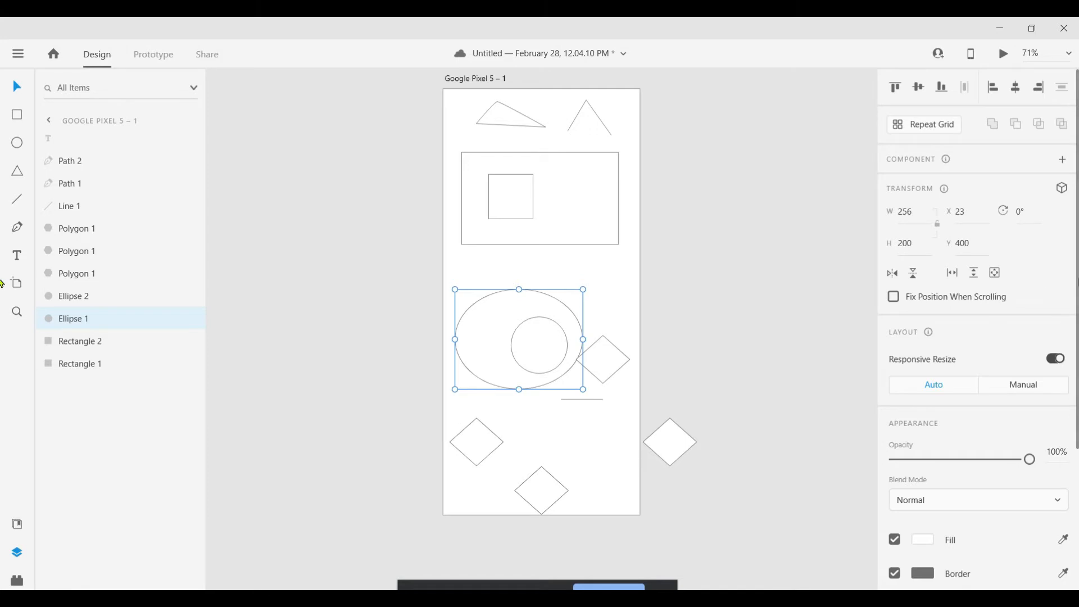
- Rotate the large rectangle (Rectangle 1) to 90°
left_click(1023, 215)
left_click(592, 226)
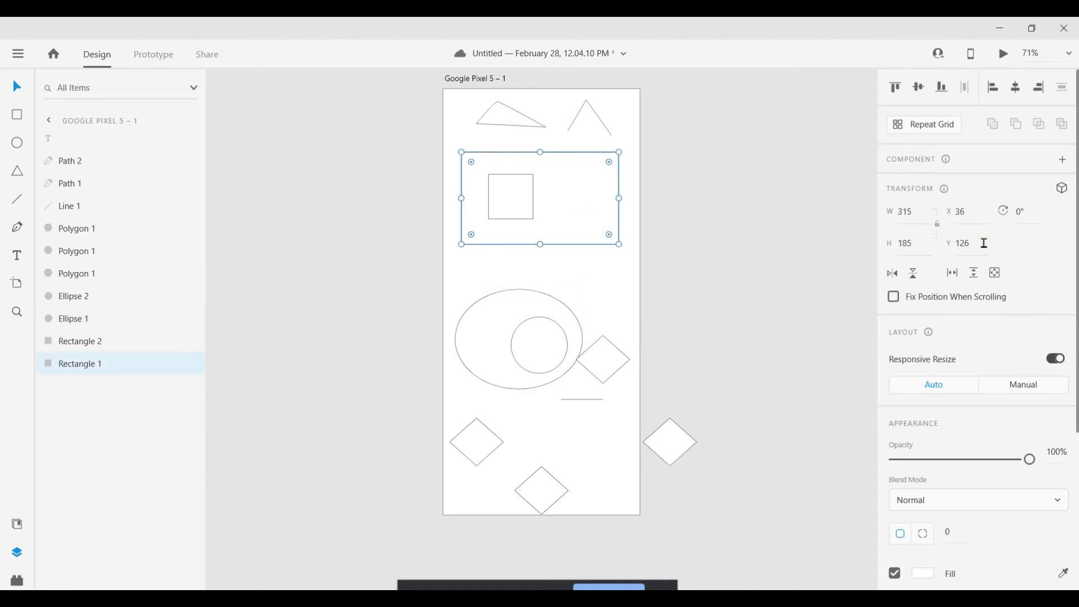
left_click(1023, 210)
type("90")
key("Return")
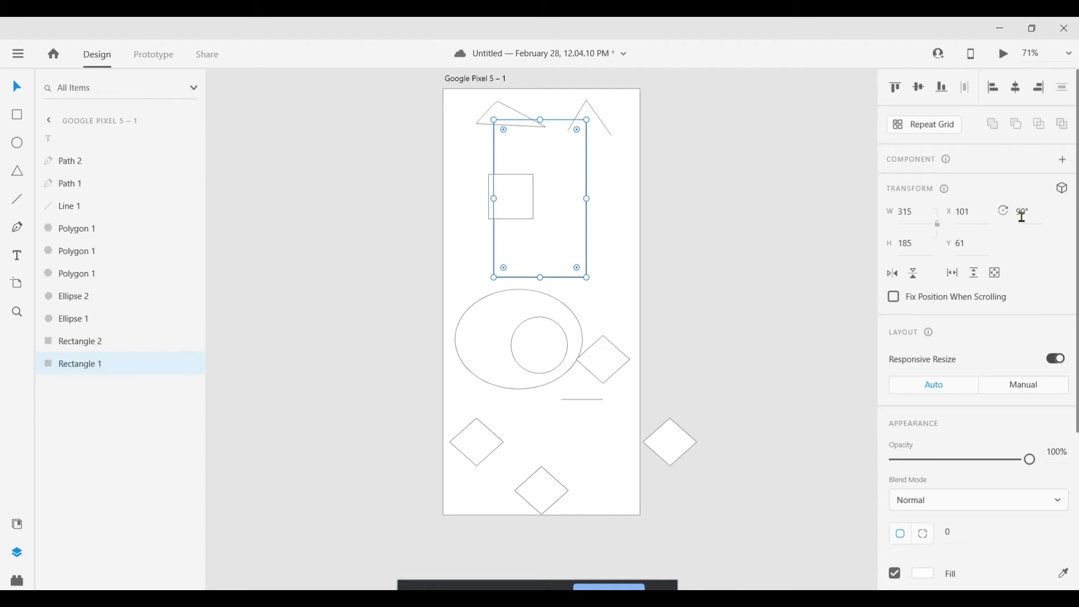
- Round all corners of the rotated rectangle to a radius of 90
scroll(1034, 279, "down", 2)
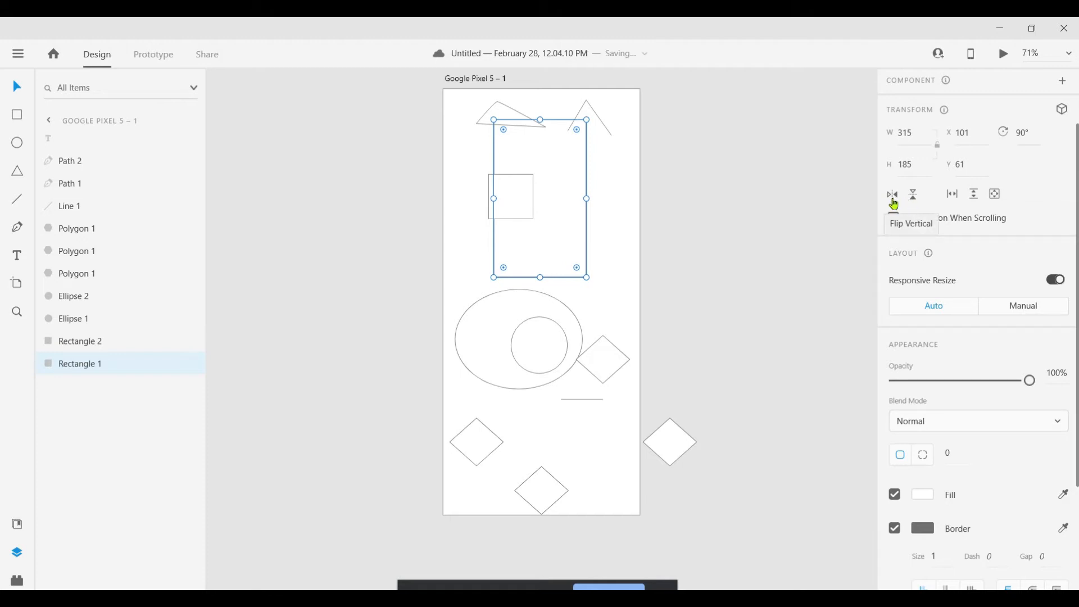
left_click_drag(575, 129, 626, 137)
left_click_drag(548, 140, 580, 142)
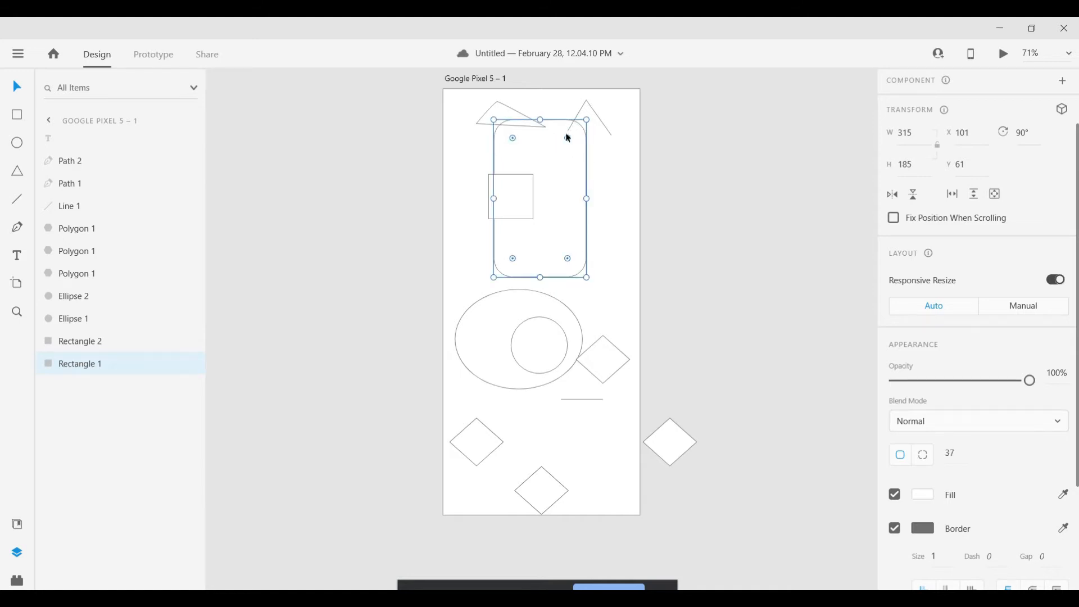
left_click(566, 137)
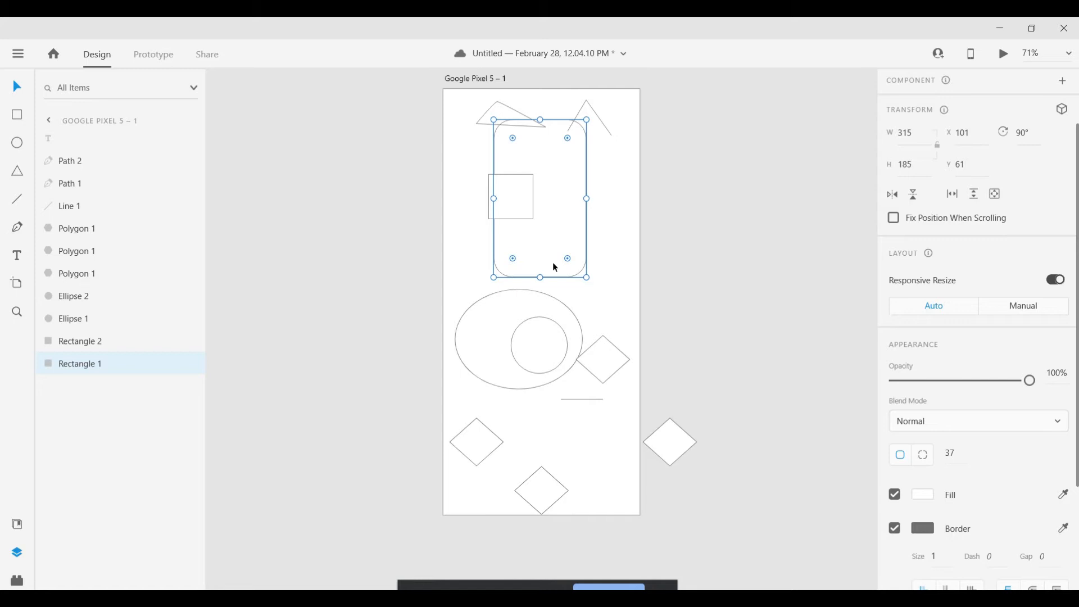
left_click_drag(568, 138, 591, 127)
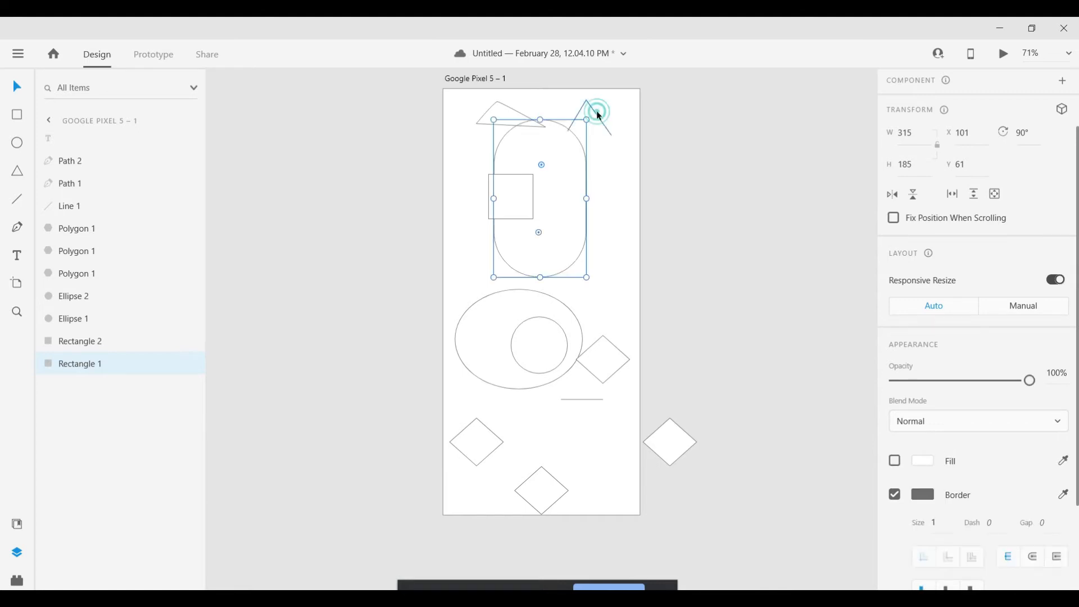
- Flip the open two-line path (Path 2) vertically and the closed triangular path (Path 1) horizontally
left_click(597, 112)
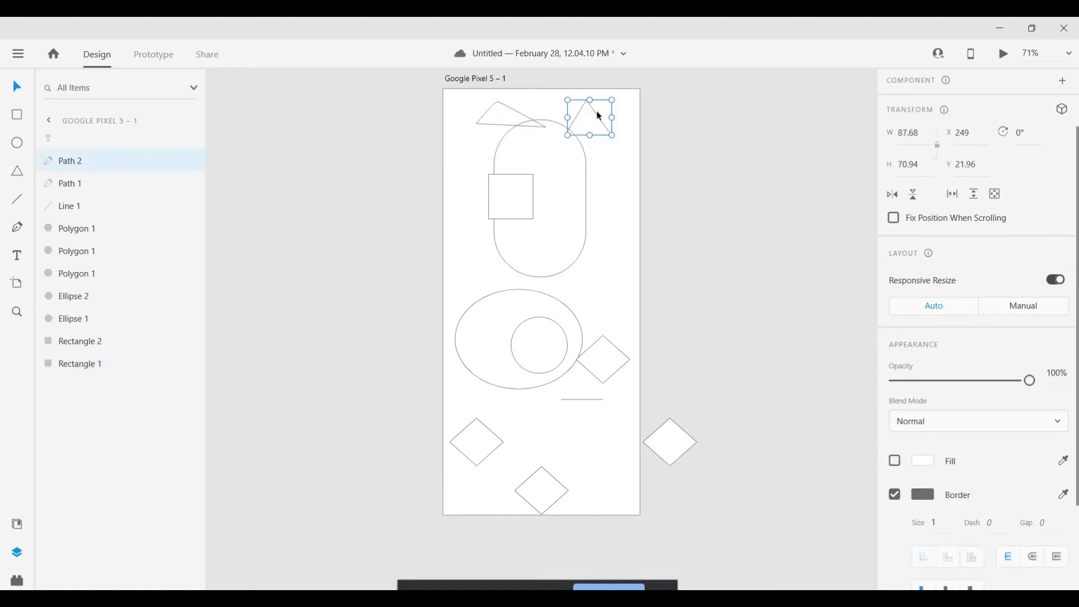
left_click(916, 197)
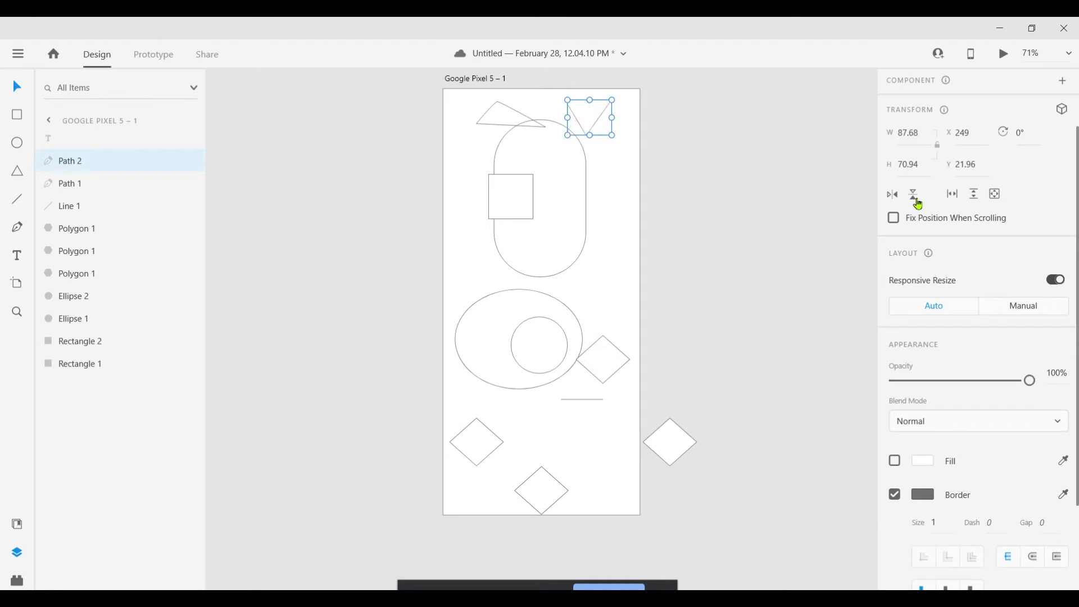
left_click(622, 172)
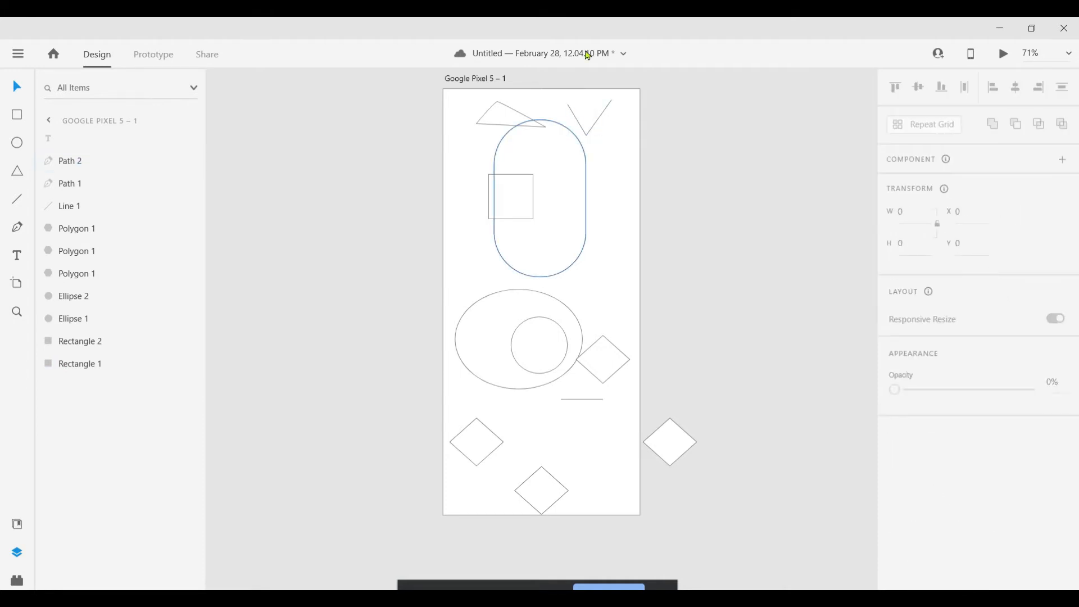
left_click(508, 111)
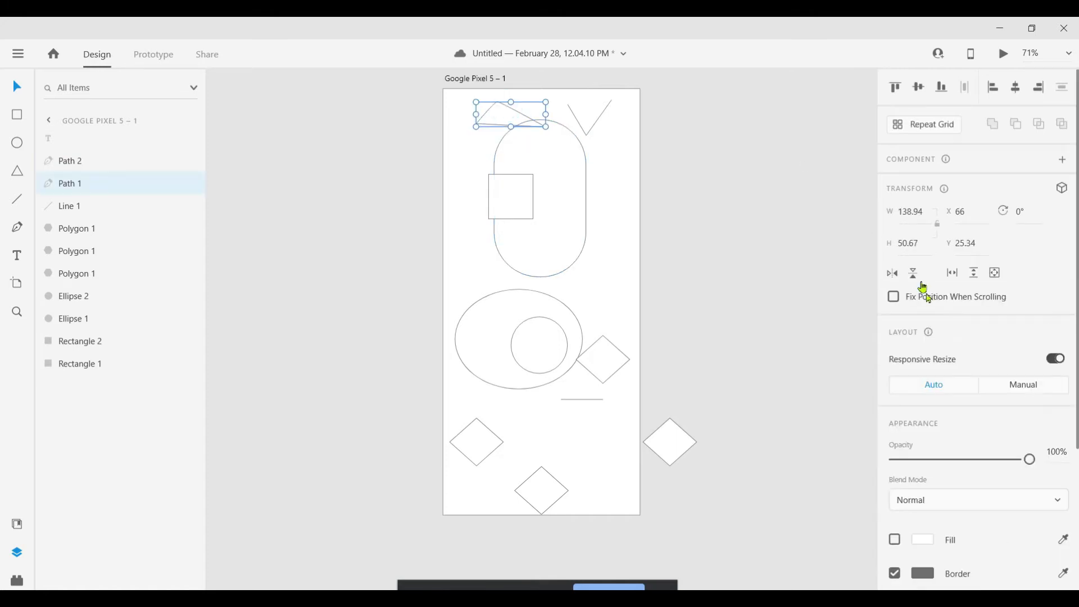
left_click(892, 274)
left_click(621, 260)
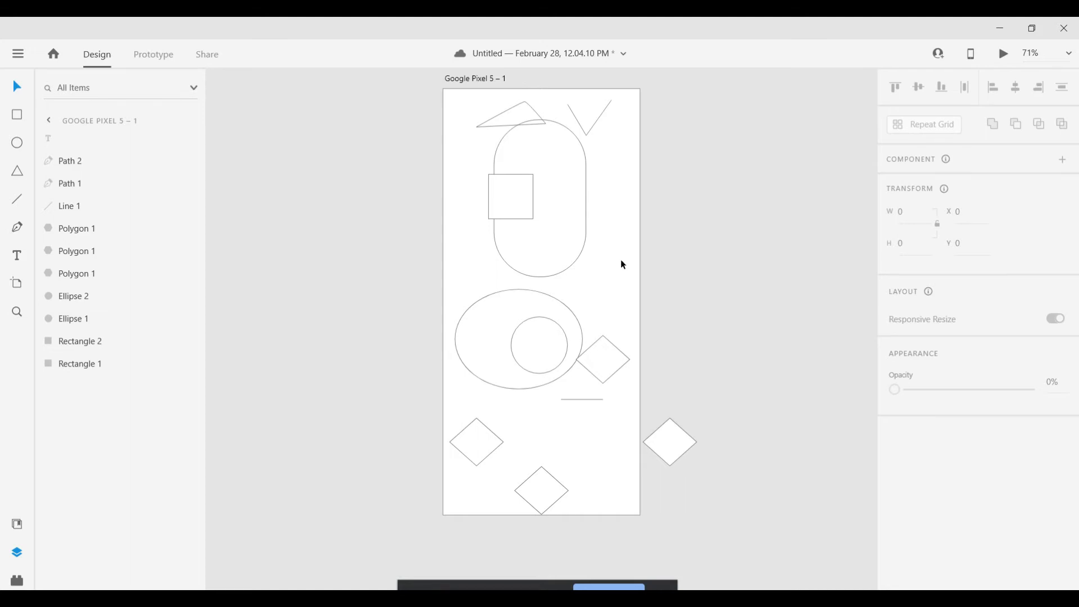
- Make the rounded rectangle a scroll group, trying horizontal and vertical scrolling before choosing scrolling in both directions
left_click(544, 191)
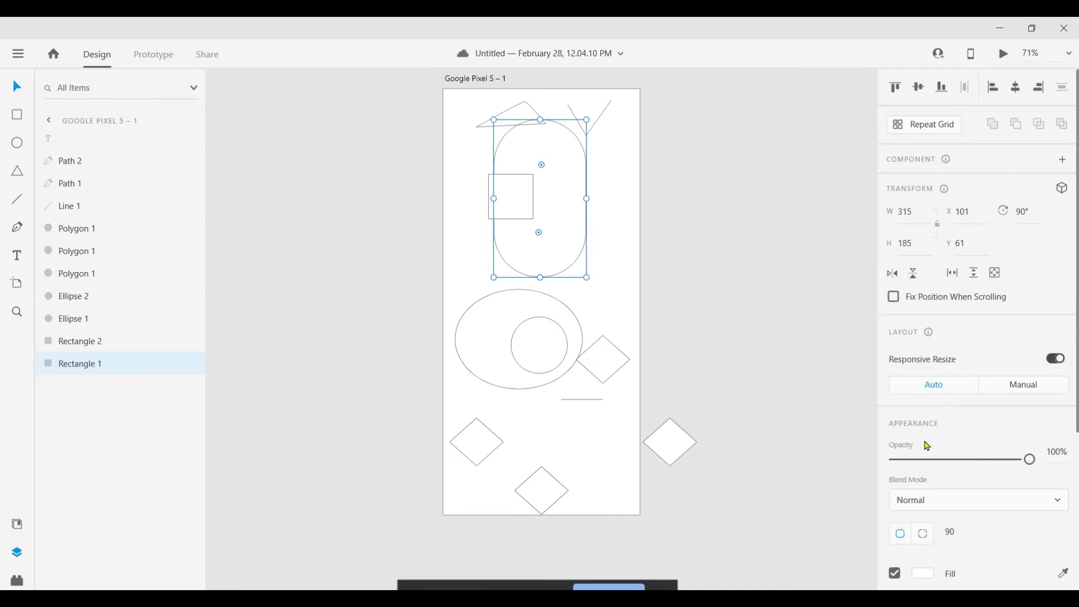
left_click(957, 280)
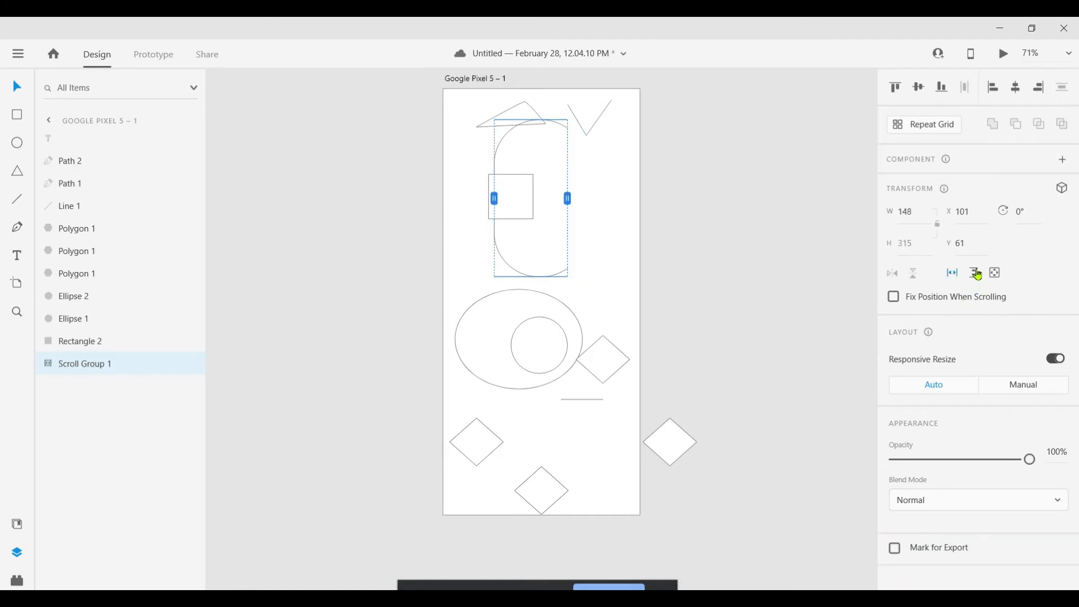
left_click(977, 274)
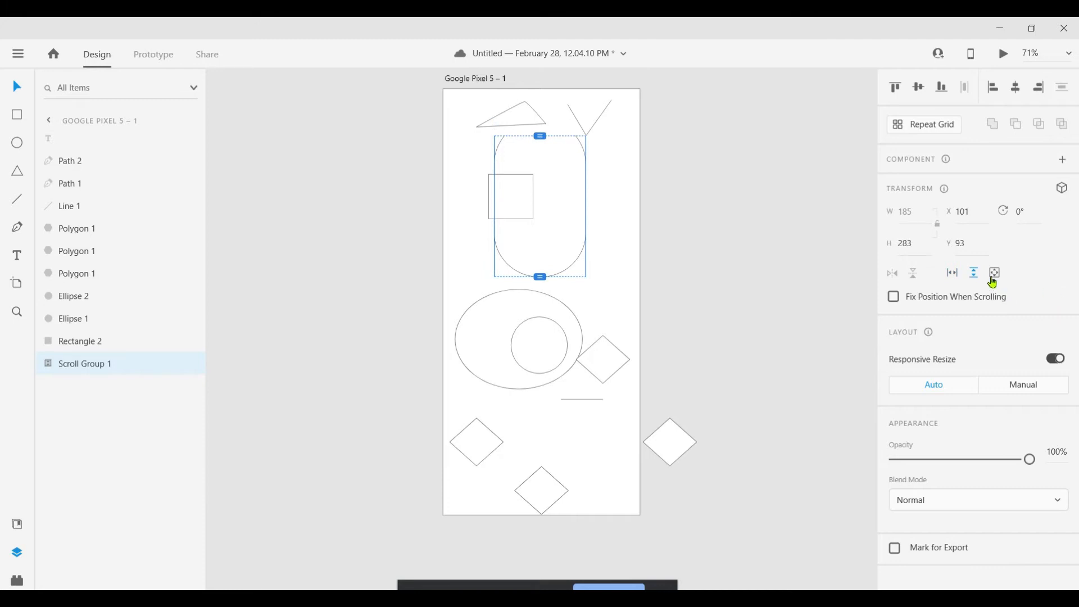
left_click(994, 279)
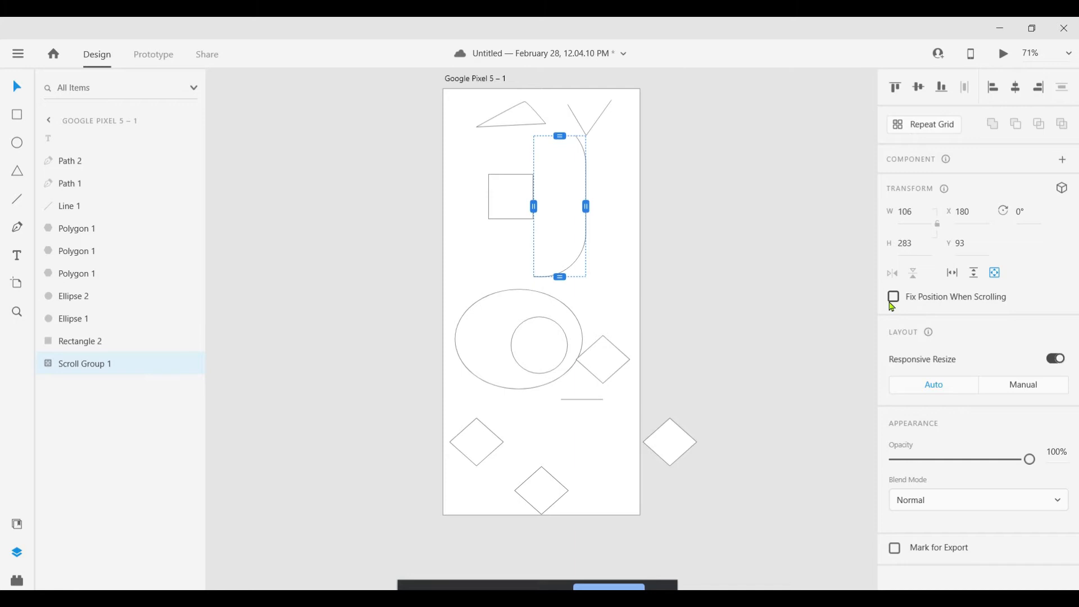
- Fix the scroll group's position when scrolling and save the document
key("ctrl+s")
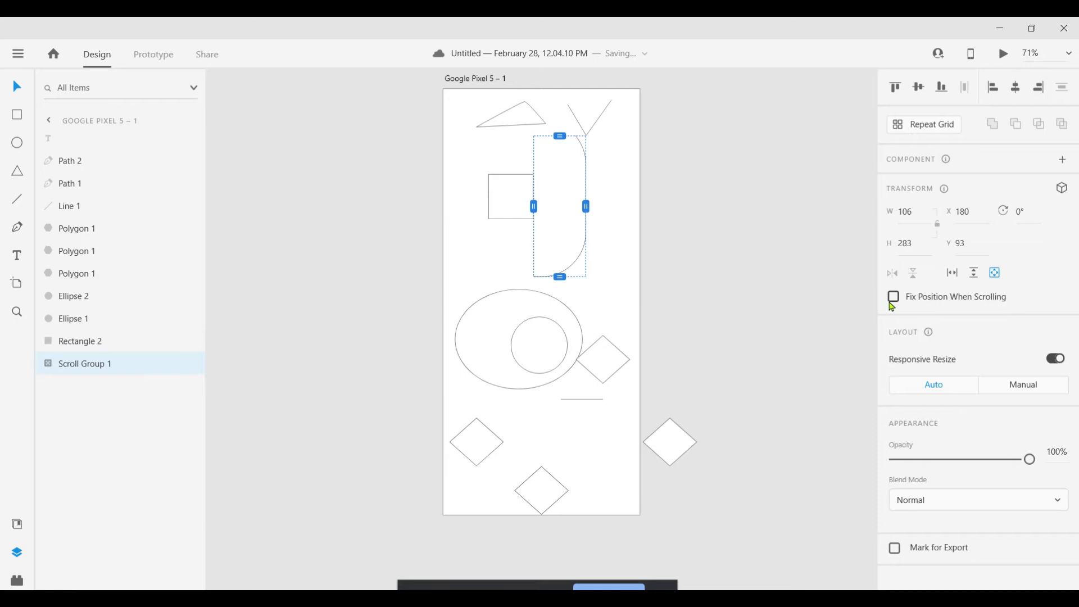
left_click(894, 297)
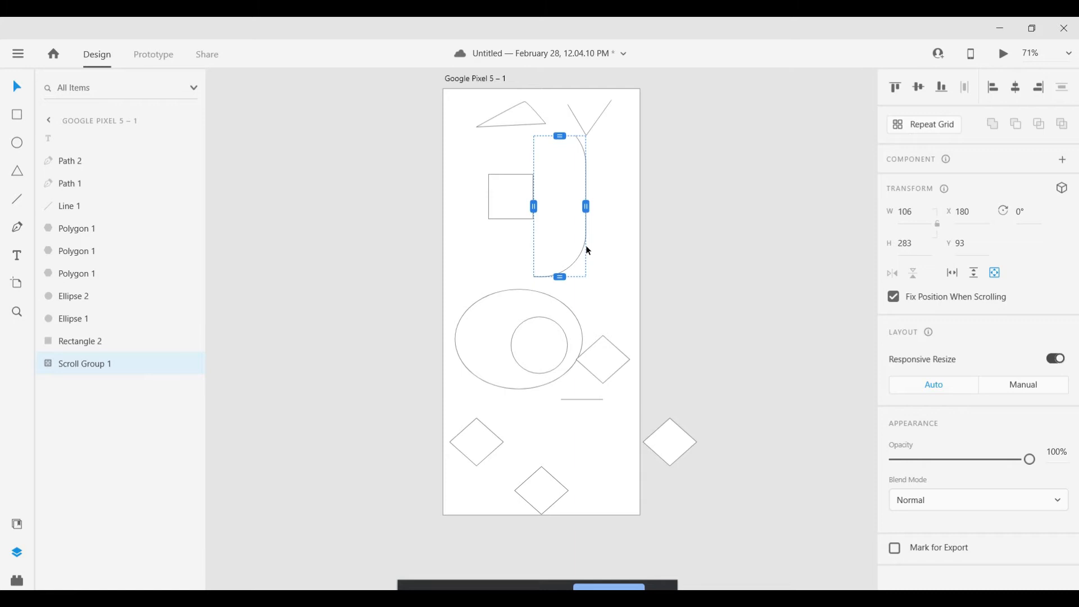
key("ctrl+s")
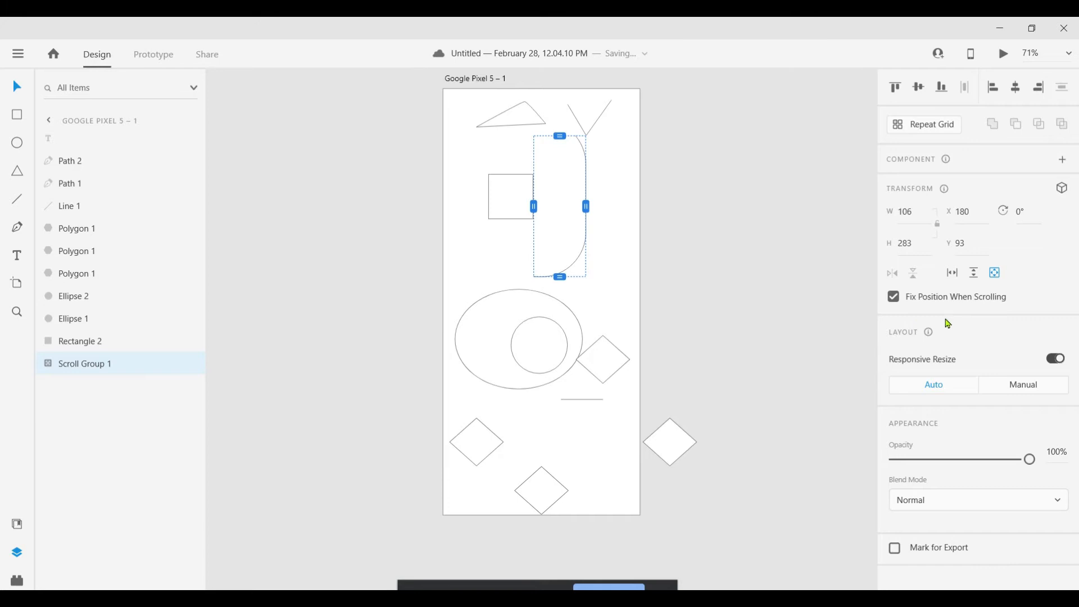
- Try manual responsive resize on the scroll group, toggling its edge and Fix Width constraints, and return it to Auto
scroll(714, 420, "down", 1)
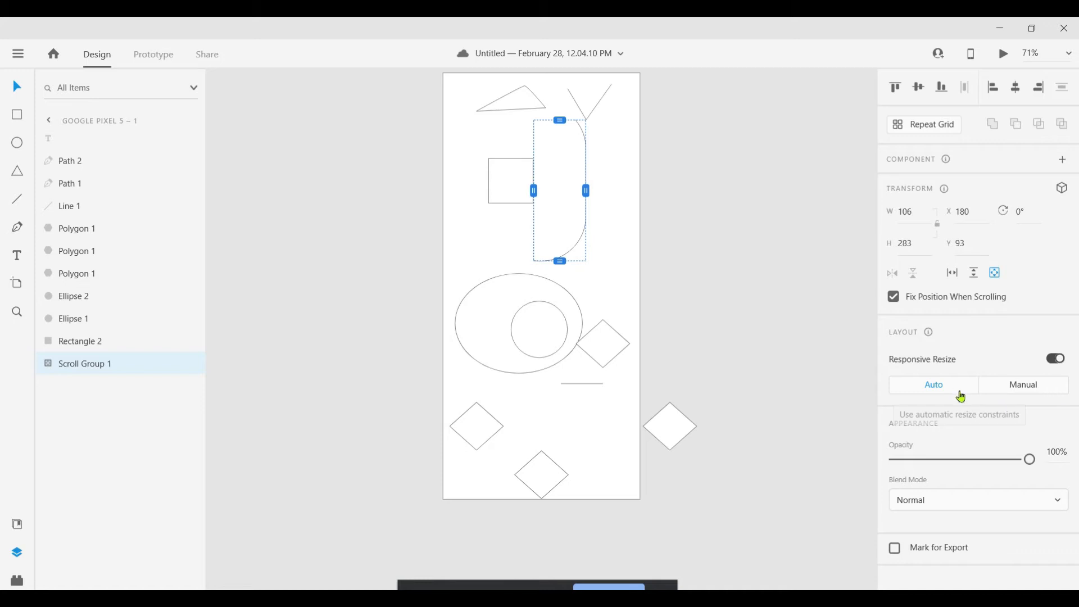
left_click(1027, 397)
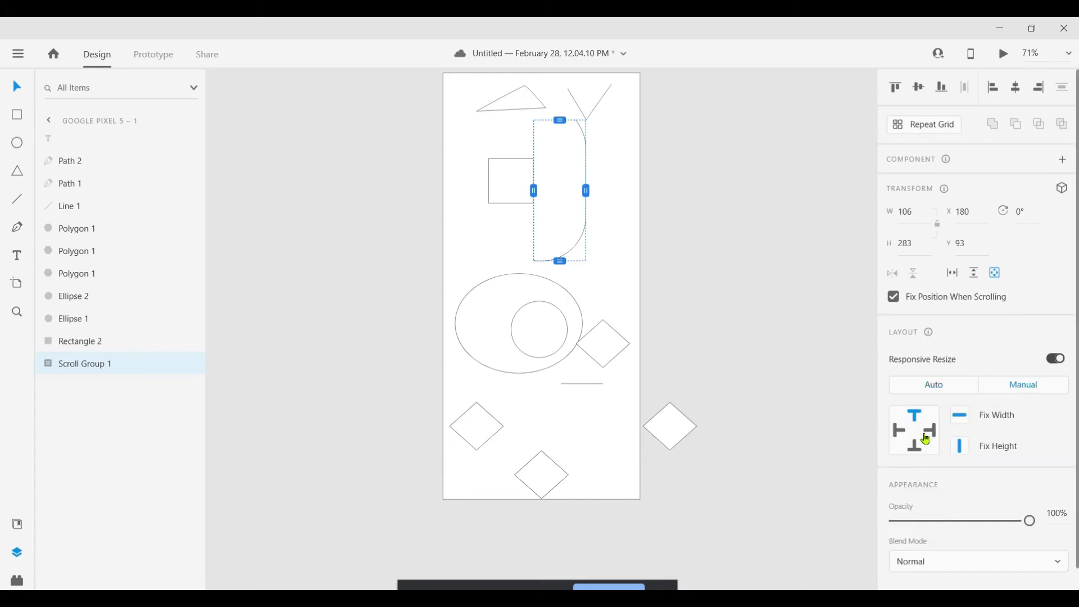
left_click(933, 444)
left_click(916, 449)
left_click(899, 430)
left_click(960, 417)
left_click(928, 430)
left_click(914, 415)
left_click(934, 387)
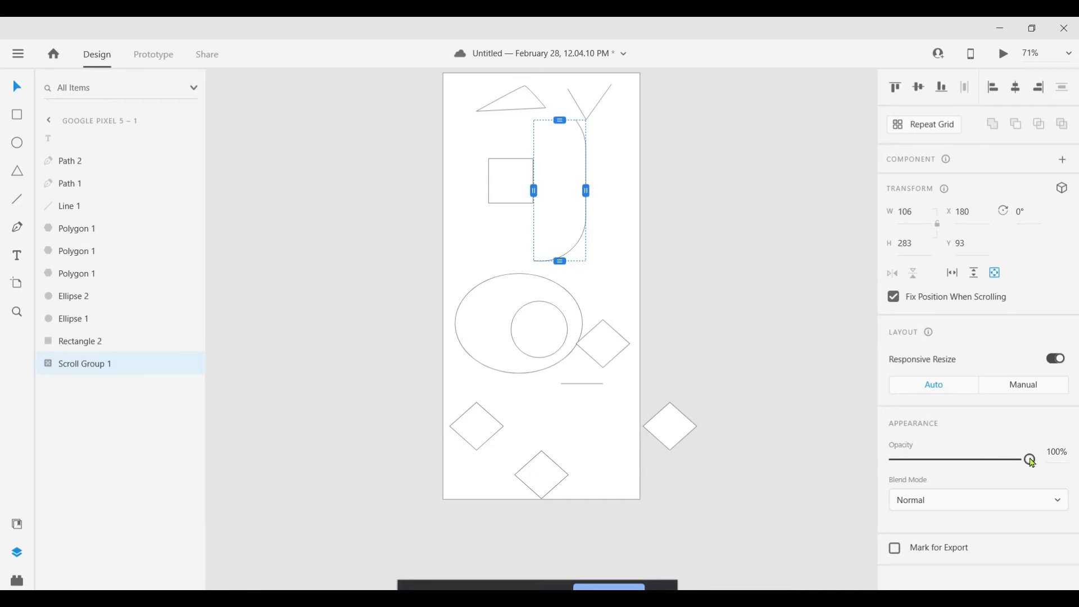
- Examine the scroll group's opacity control and look through the available blend modes
left_click_drag(1033, 462, 1023, 511)
left_click_drag(1028, 508, 1032, 515)
left_click_drag(1030, 510, 1028, 511)
left_click(1018, 509)
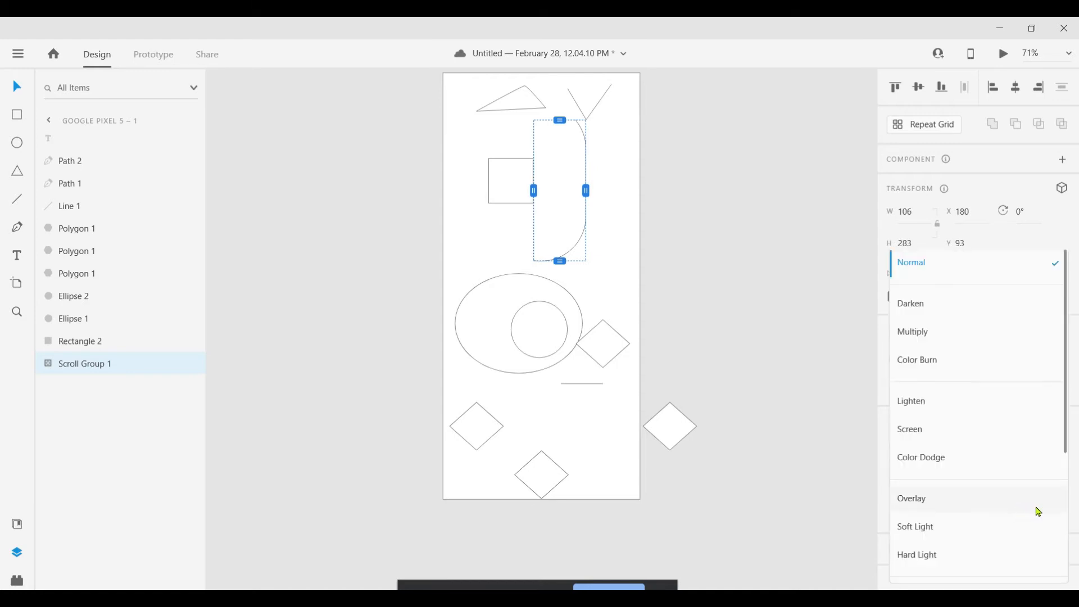
scroll(964, 276, "down", 3)
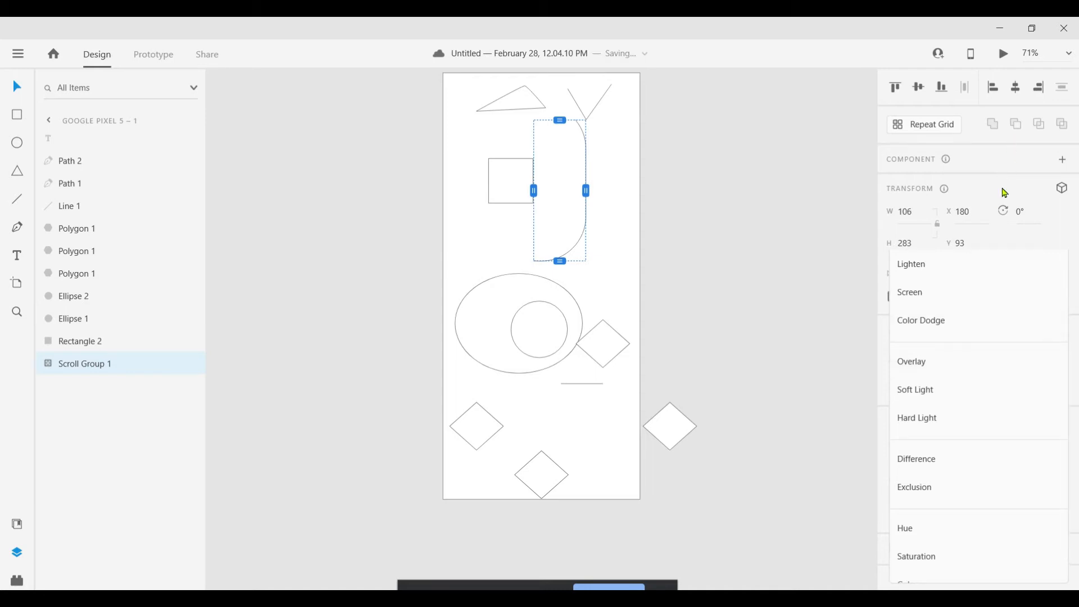
scroll(994, 493, "down", 1)
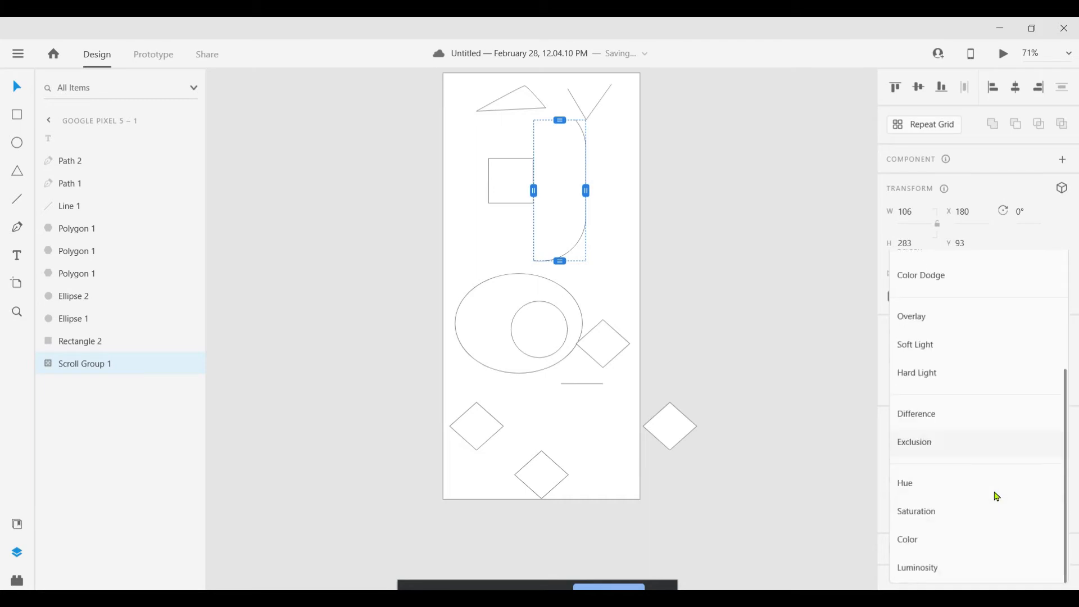
left_click(993, 190)
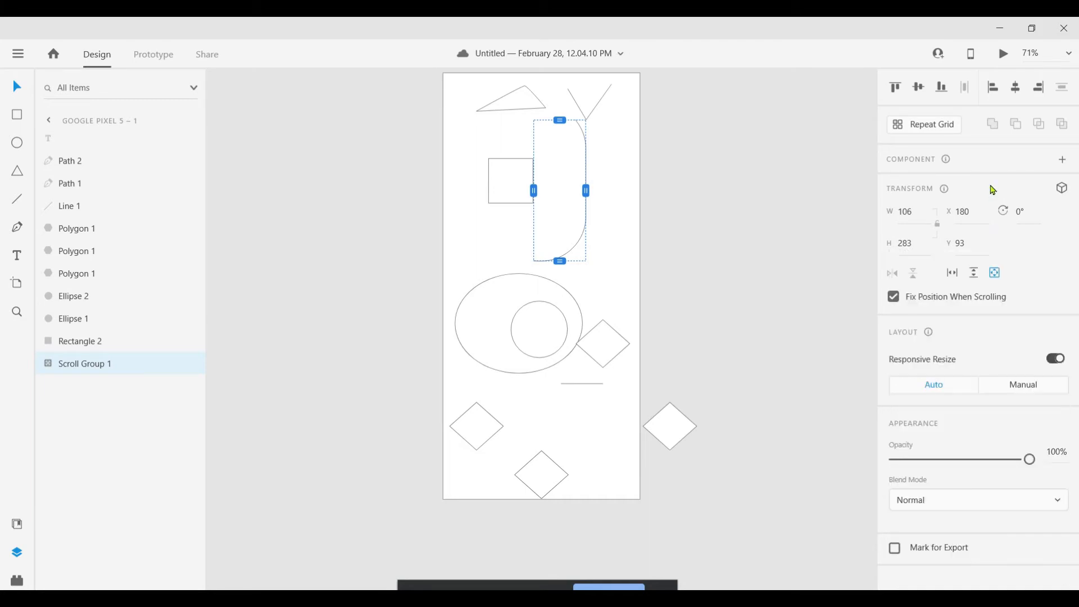
- Fill the small circle inside the large ellipse with solid red #E12323
left_click(528, 331)
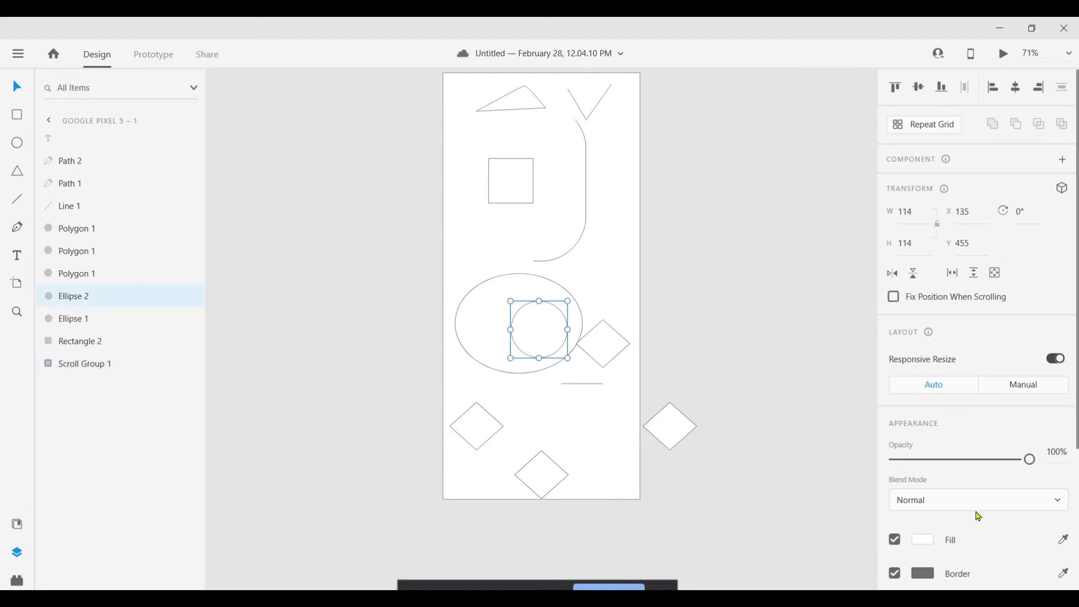
scroll(977, 514, "down", 5)
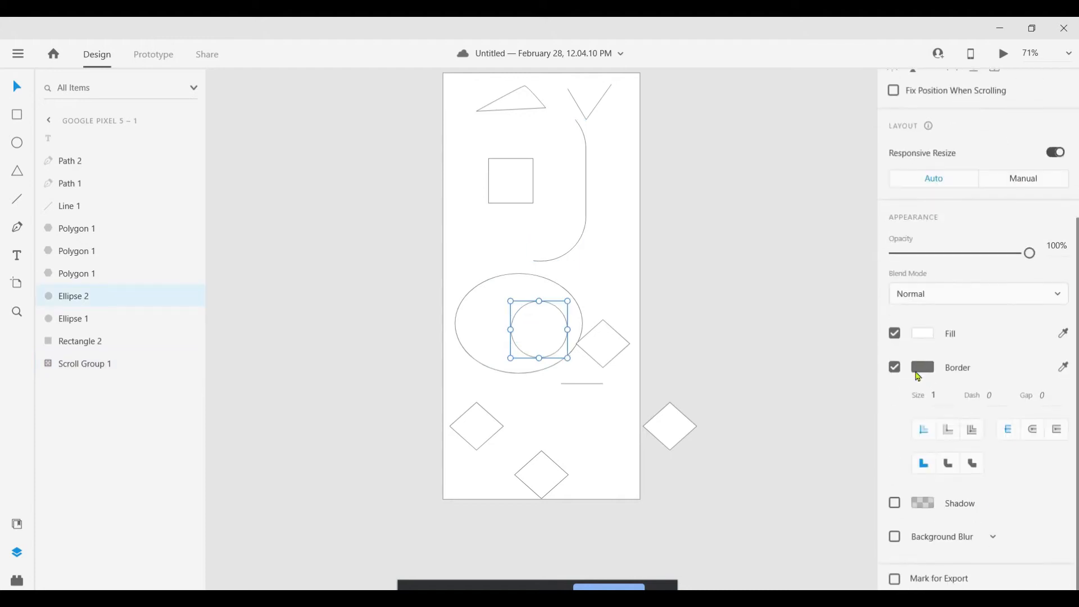
left_click(922, 334)
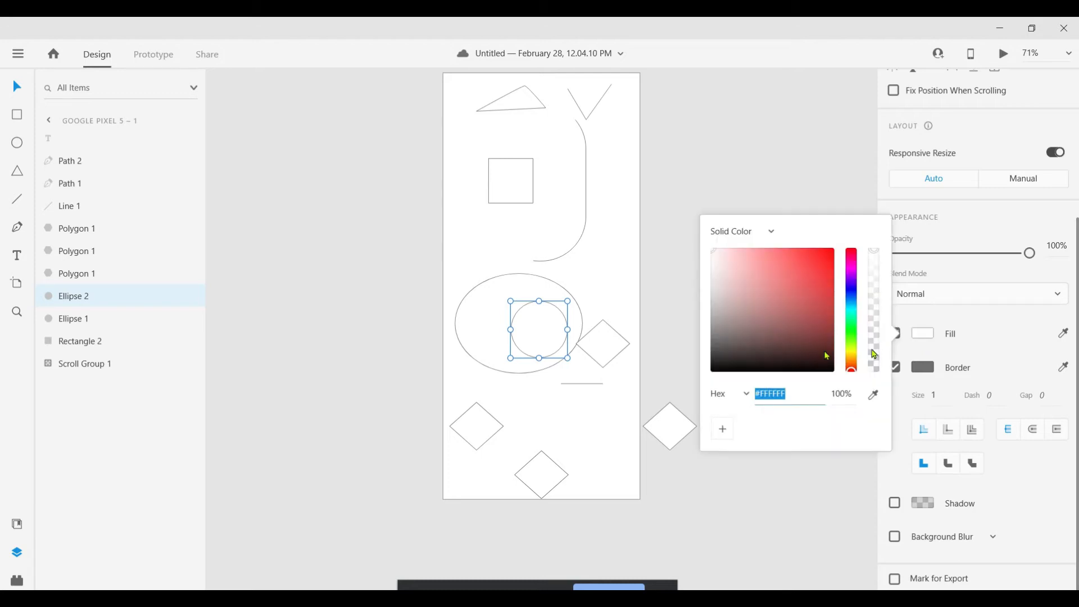
left_click(815, 262)
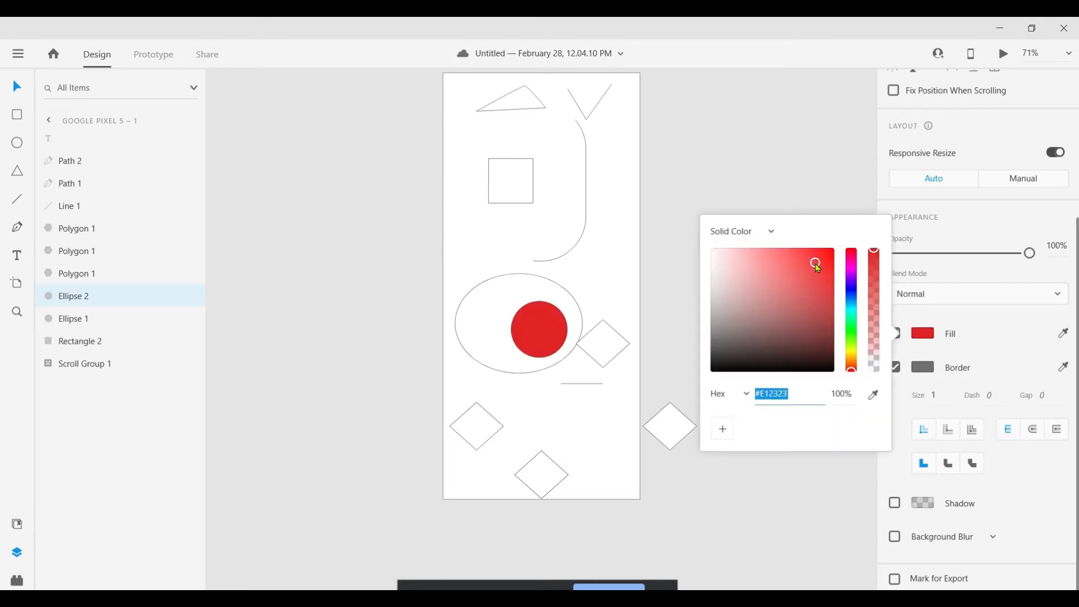
left_click(586, 274)
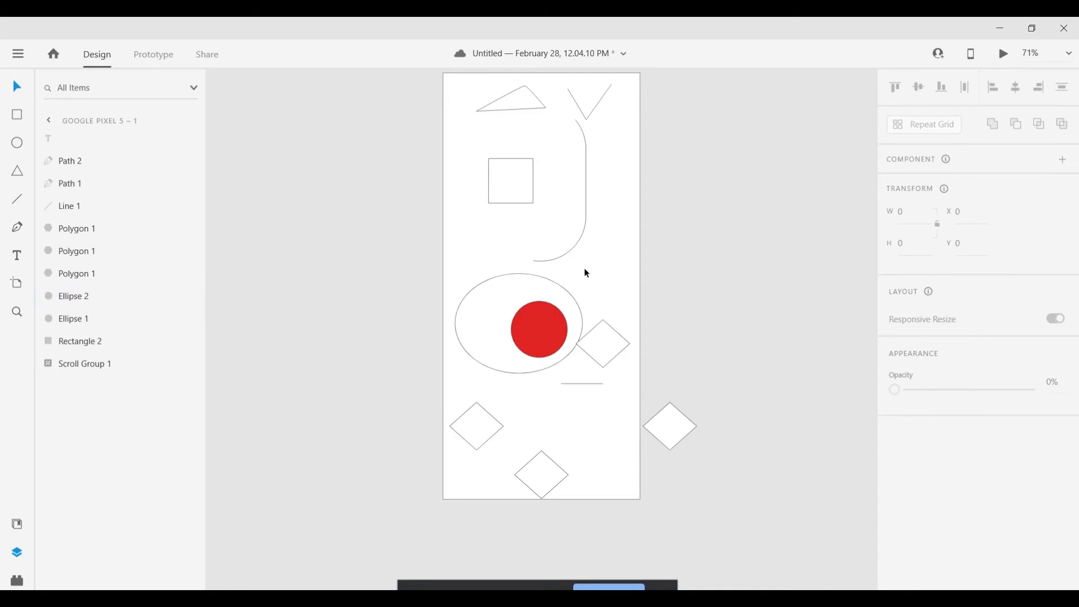
- Turn the large ellipse's border off and back on
left_click(540, 329)
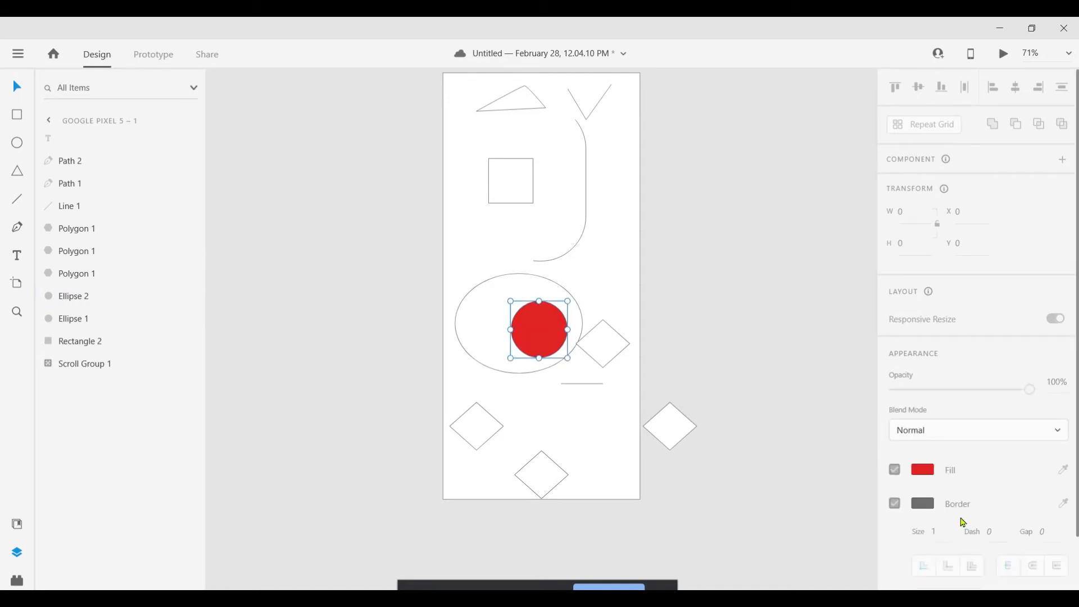
left_click(525, 276)
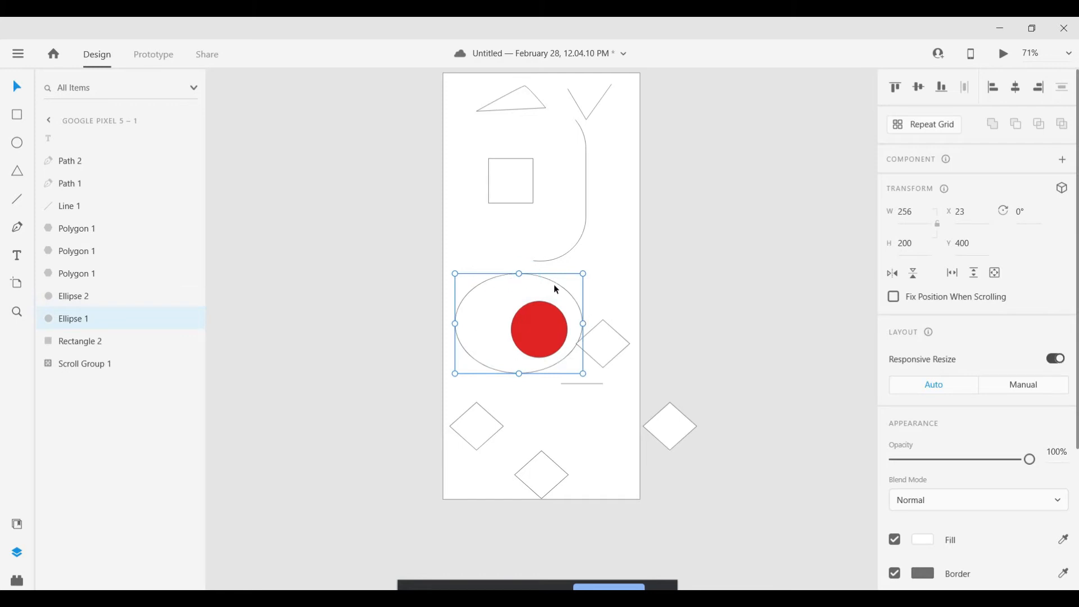
scroll(1034, 556, "down", 2)
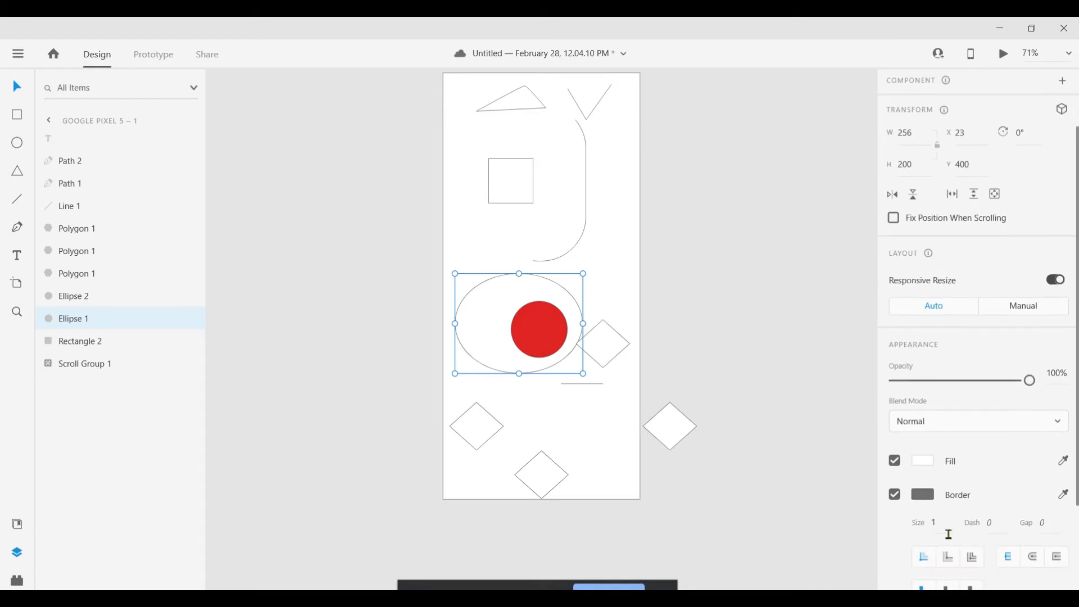
left_click(895, 498)
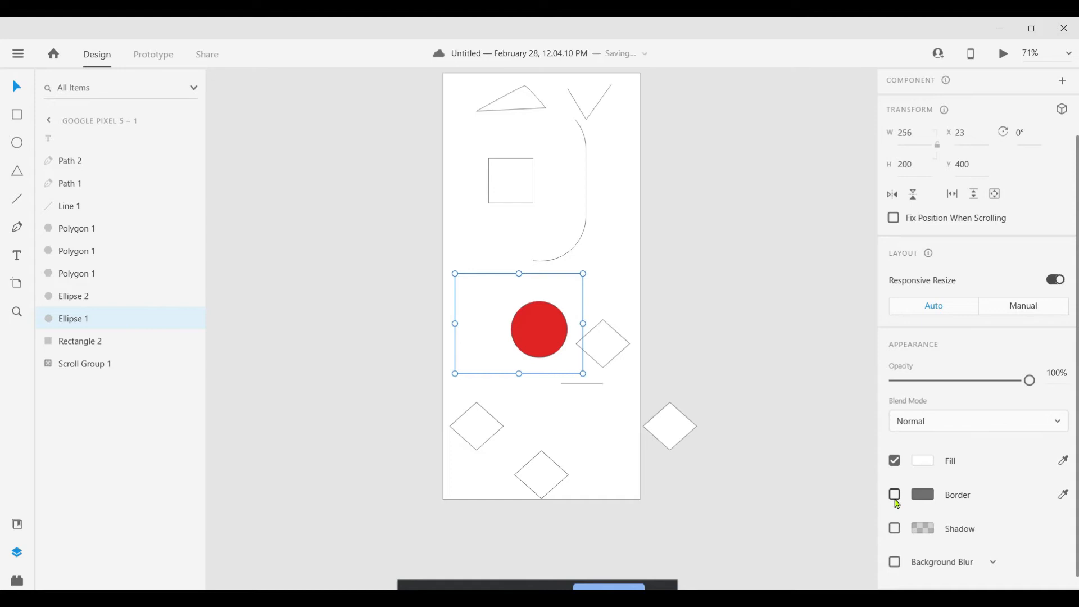
left_click(746, 225)
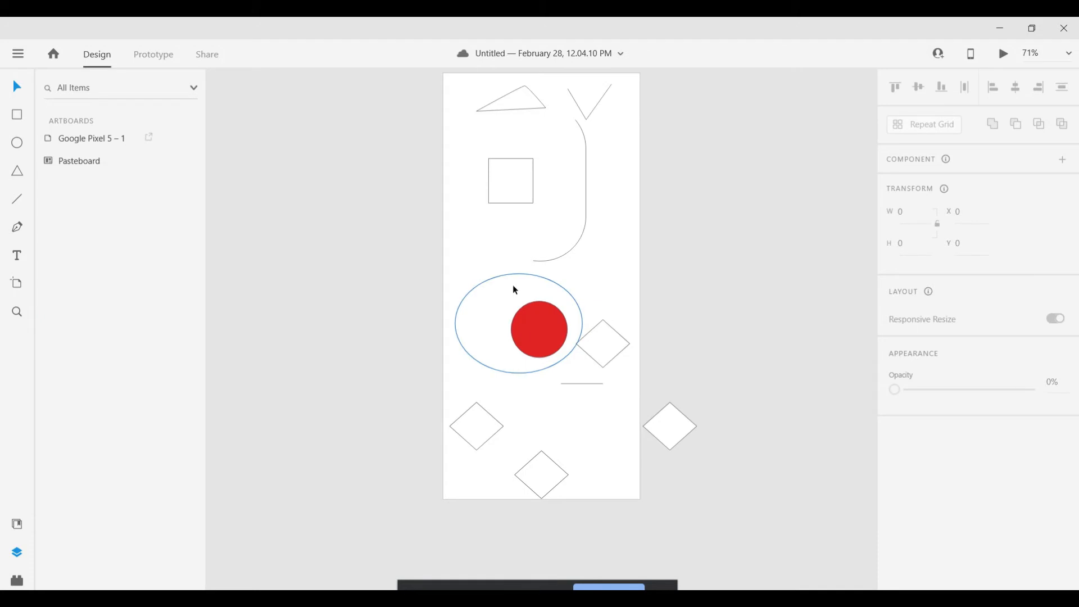
left_click(528, 310)
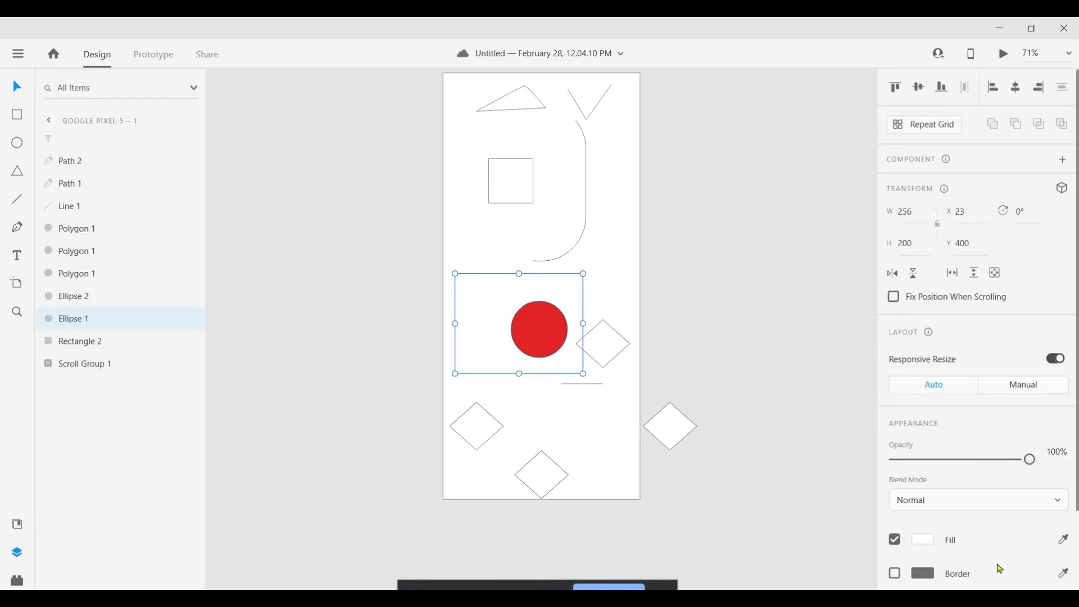
scroll(963, 542, "down", 2)
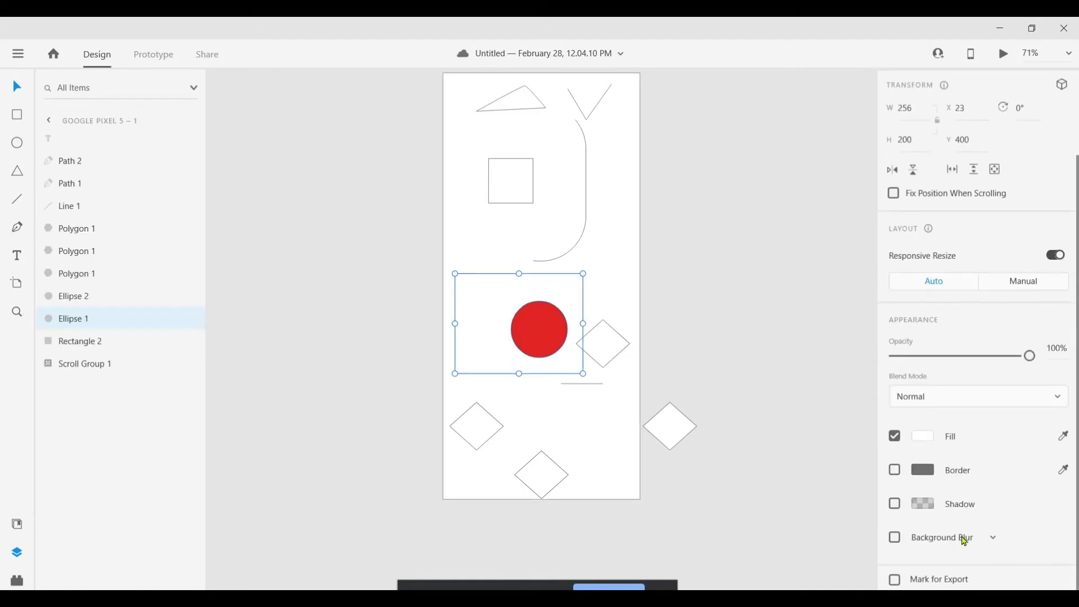
left_click(894, 469)
- Set the large ellipse's border size to 5 and move the red circle to the ellipse's middle
scroll(997, 500, "down", 2)
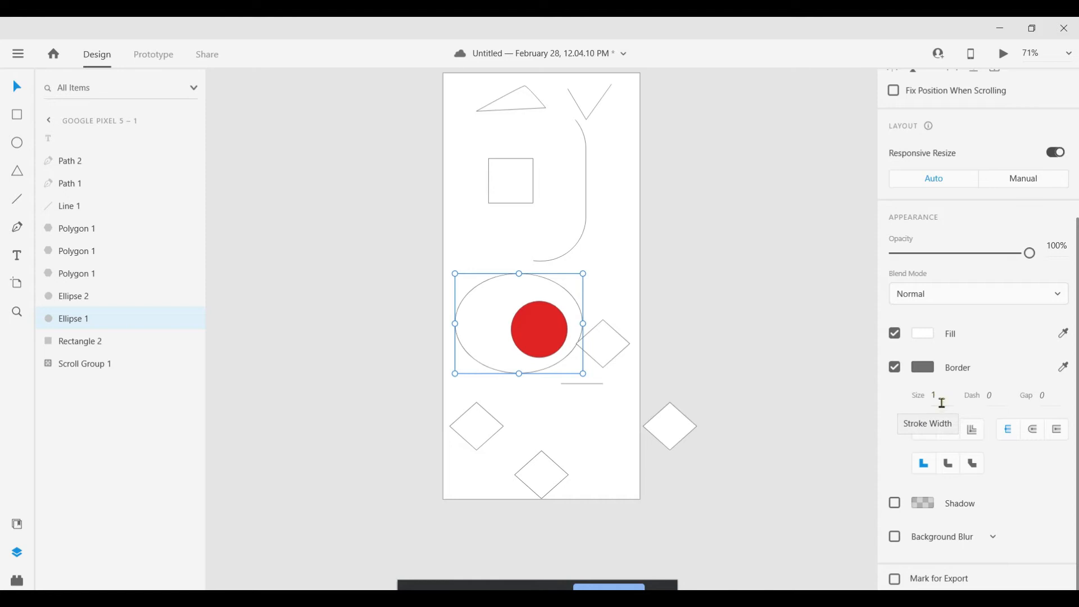
left_click(940, 398)
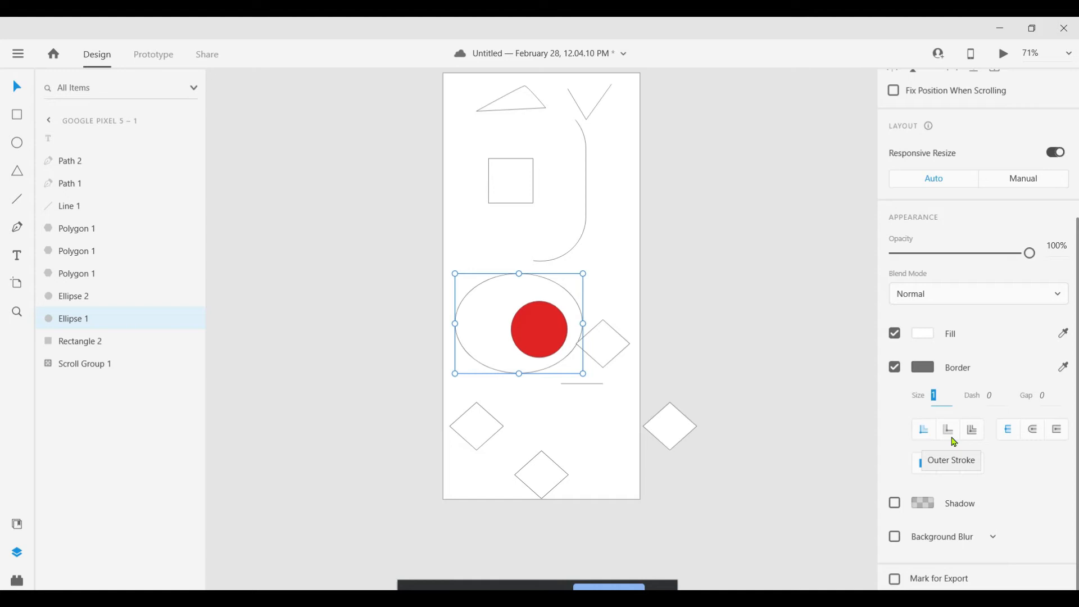
type("5")
key("Return")
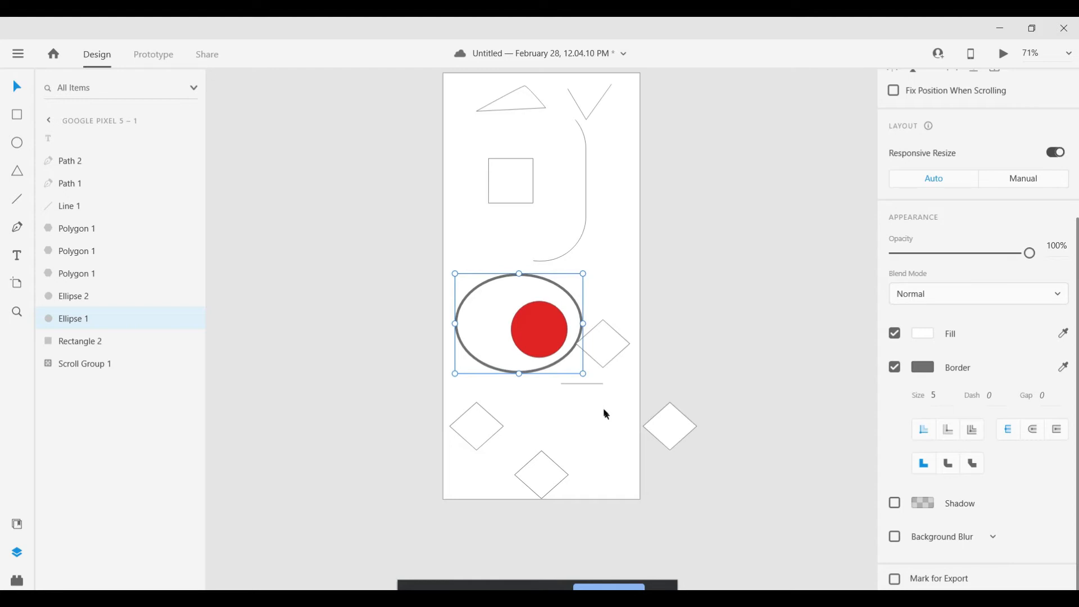
left_click_drag(544, 330, 562, 347)
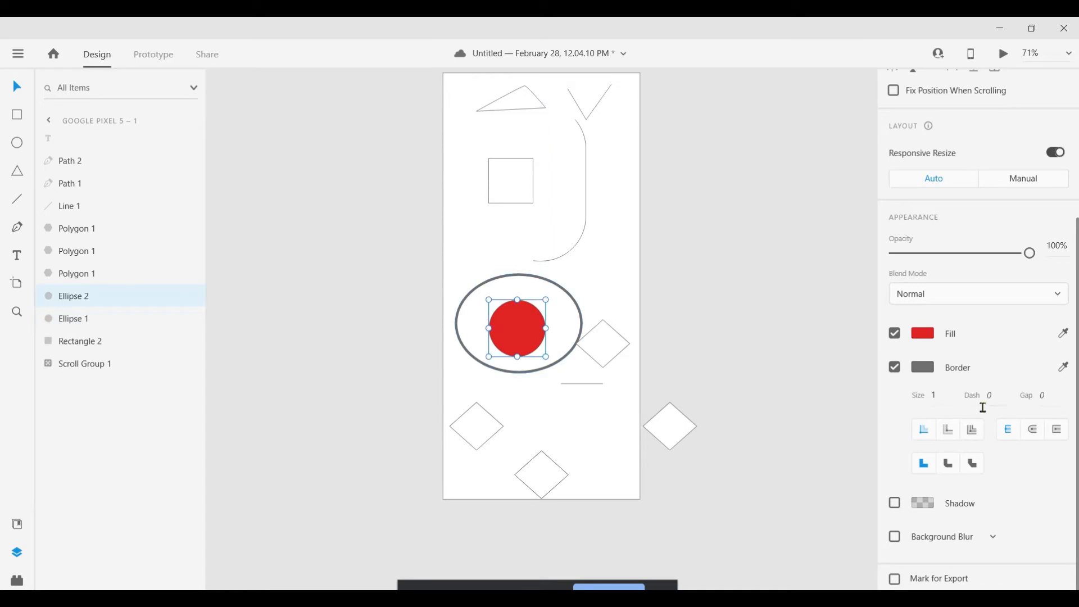
- Make the large ellipse's border dashed with a dash of 10 and a gap of 10
left_click(554, 285)
left_click(990, 394)
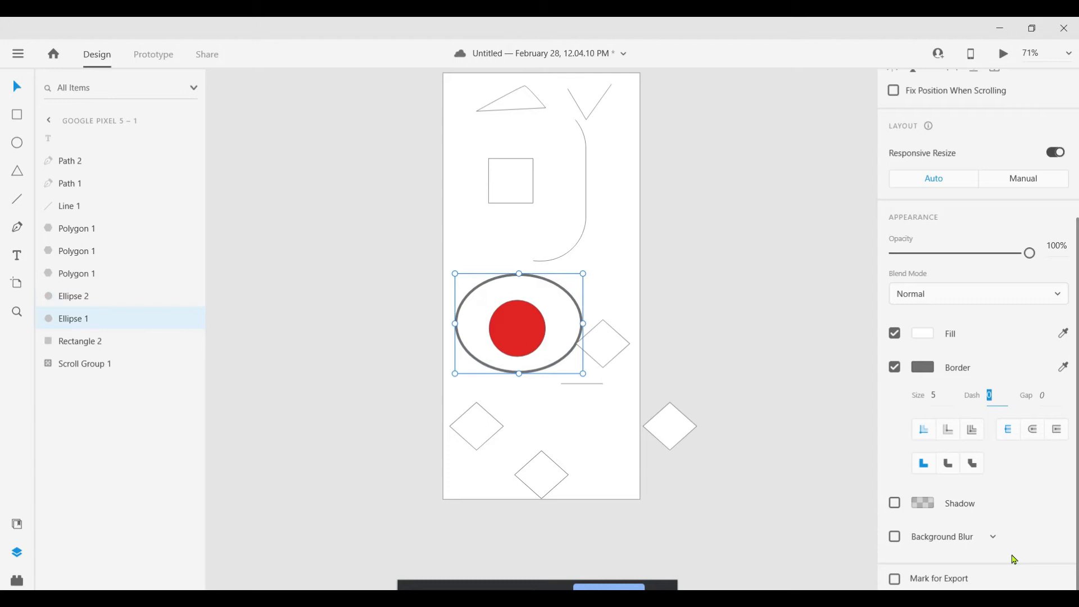
type("10")
key("Tab")
type("10")
key("Return")
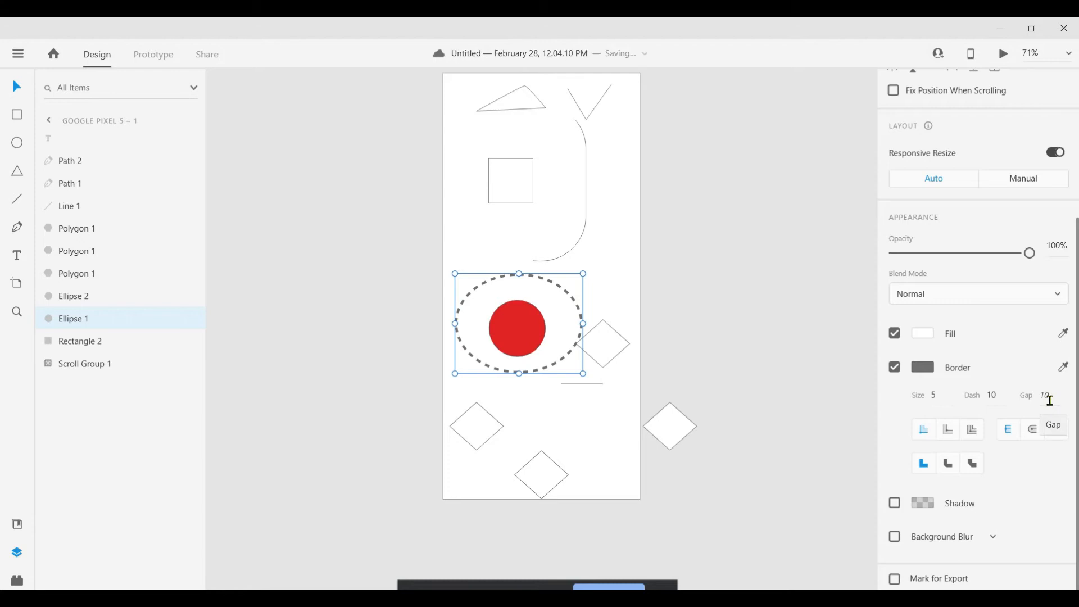
- Set the gap of the large ellipse's dashed border to 20
left_click(1049, 398)
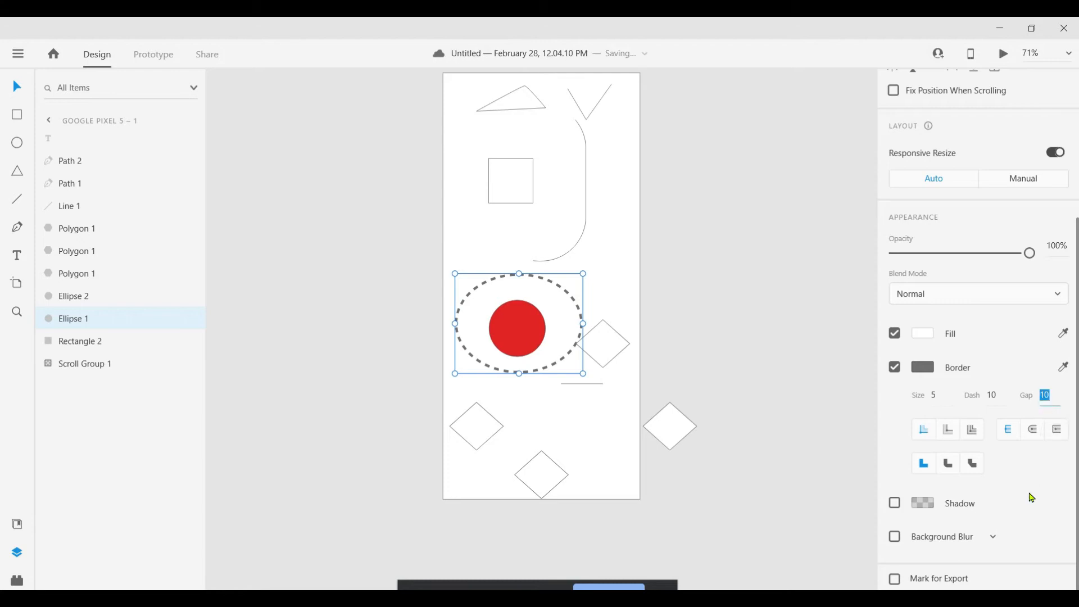
type("20")
key("Return")
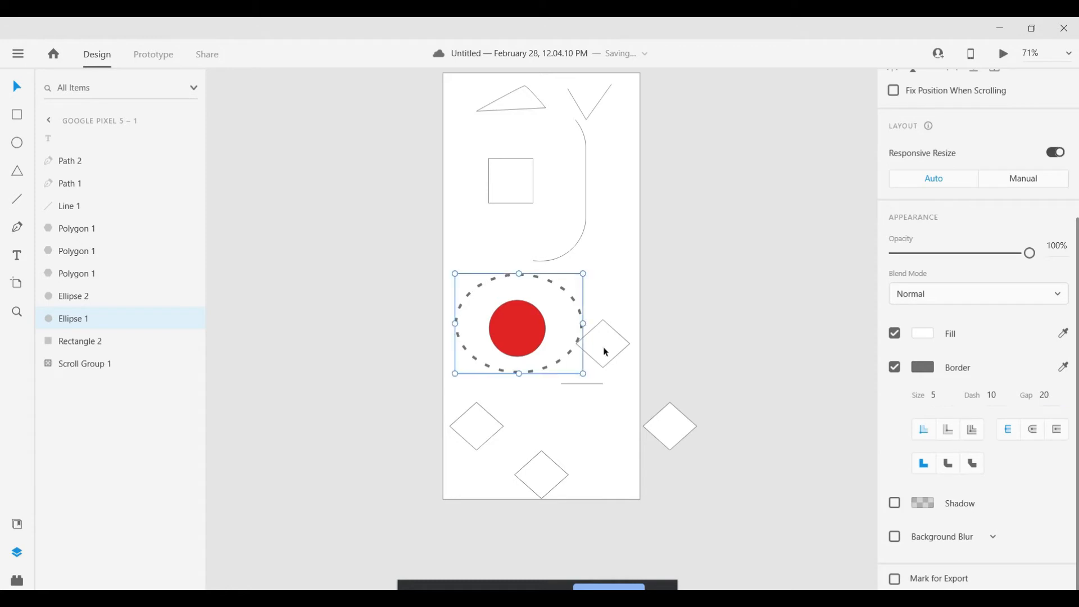
- Enable the shadow on the red circle inside the dashed ellipse
scroll(686, 440, "down", 1)
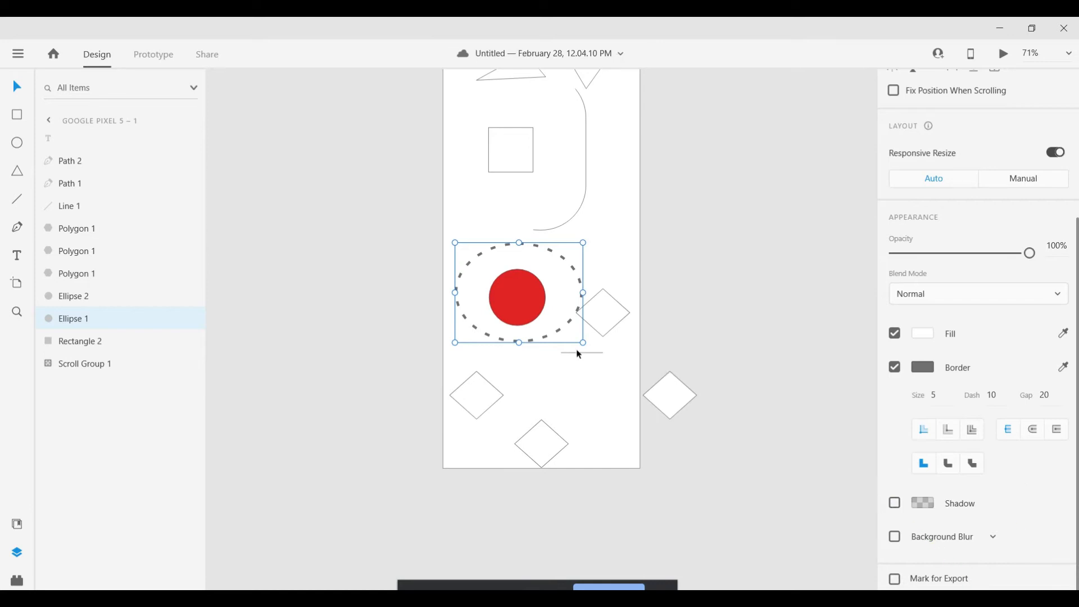
left_click(523, 293)
left_click(895, 505)
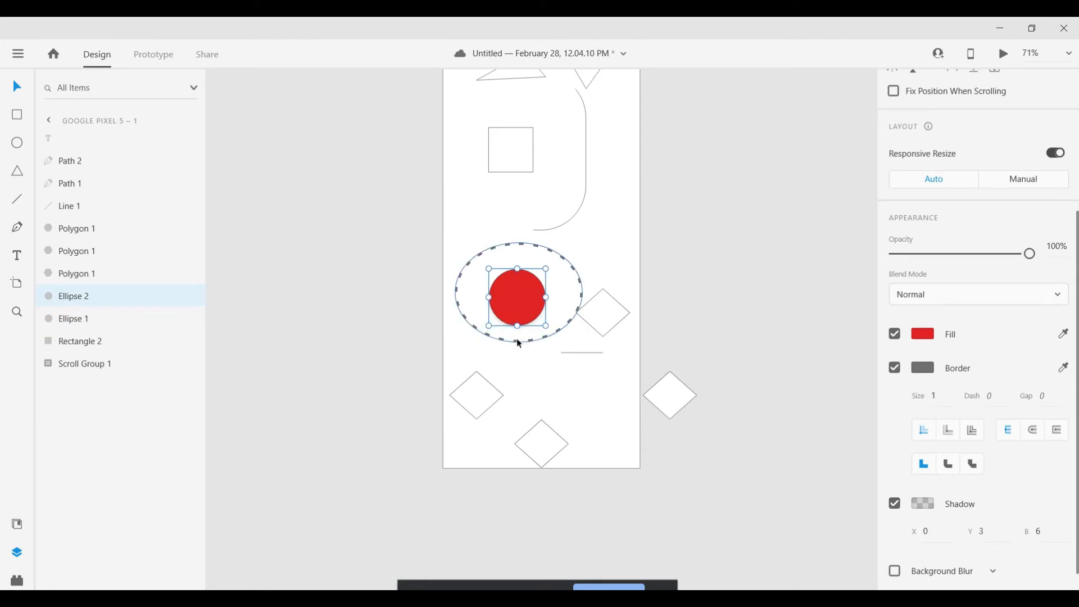
left_click(520, 343)
double_click(518, 312)
left_click(596, 243)
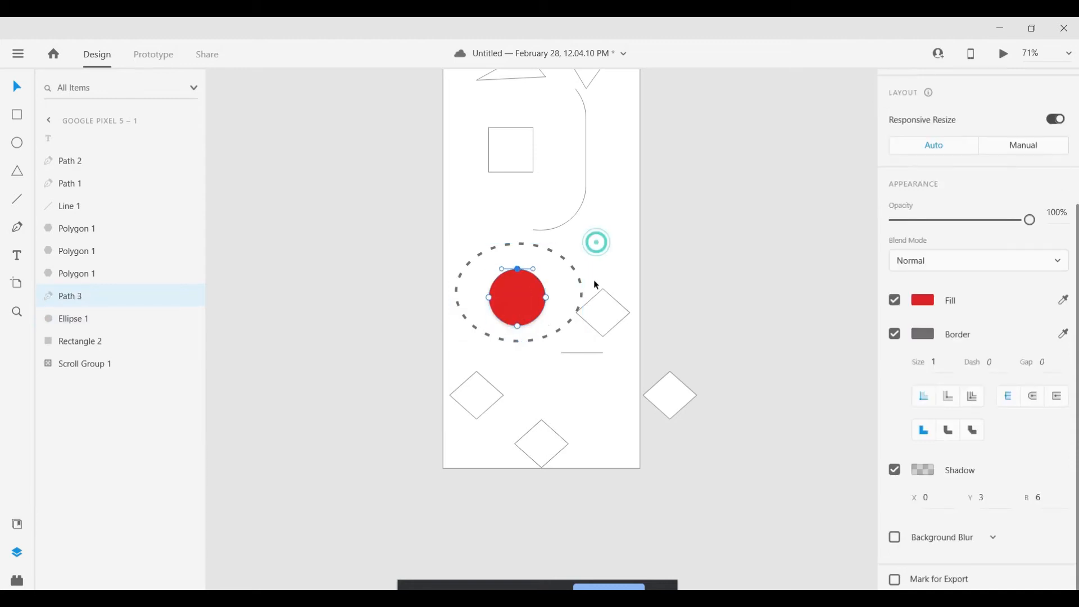
- Offset the red circle's shadow by X 20 and Y 25
scroll(1017, 567, "down", 3)
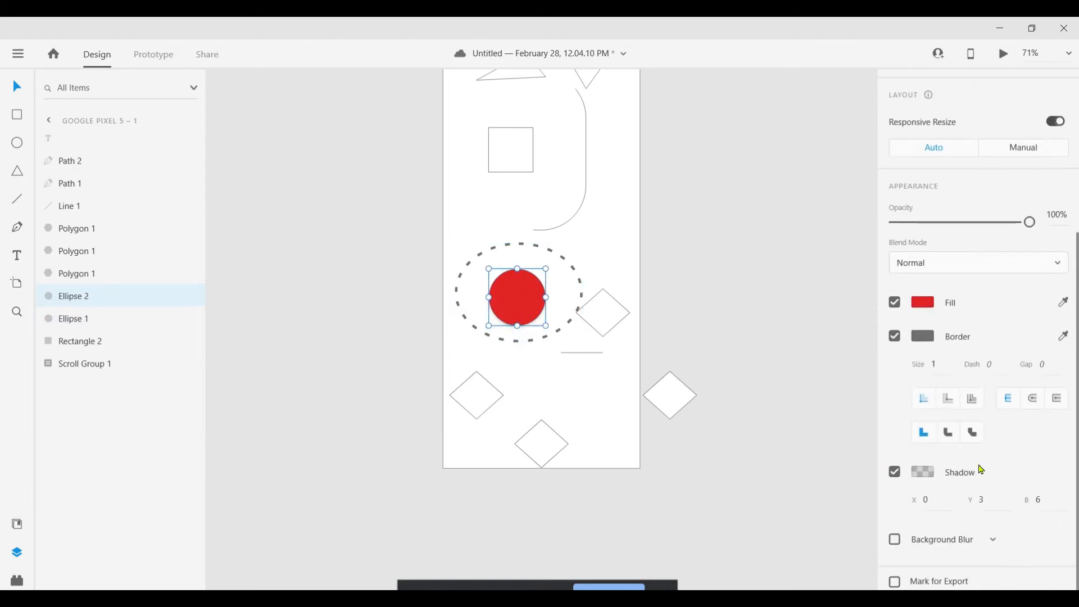
left_click(935, 365)
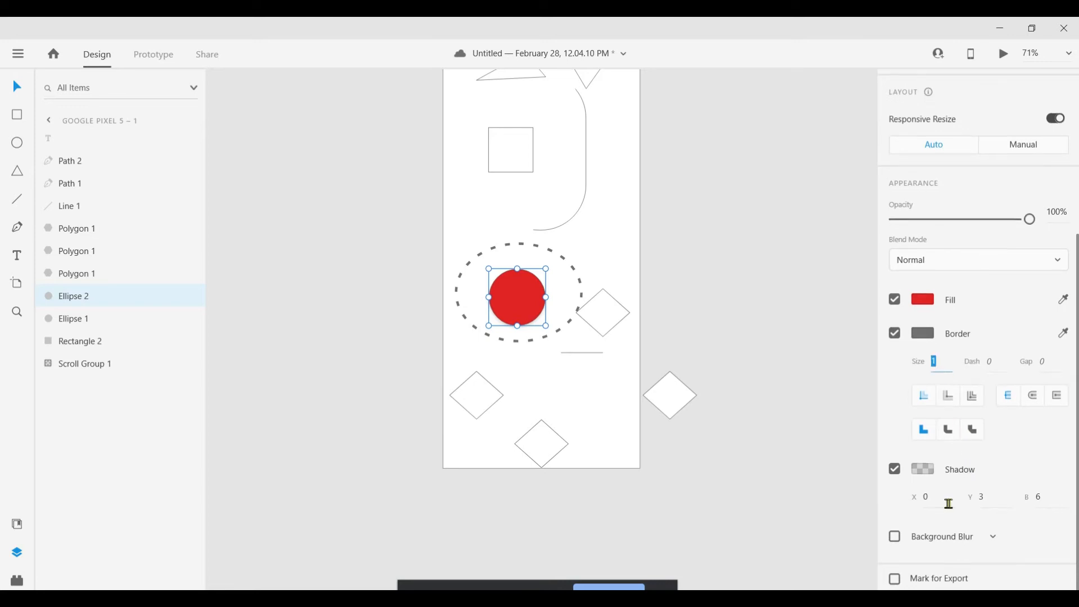
left_click(1038, 499)
left_click(937, 493)
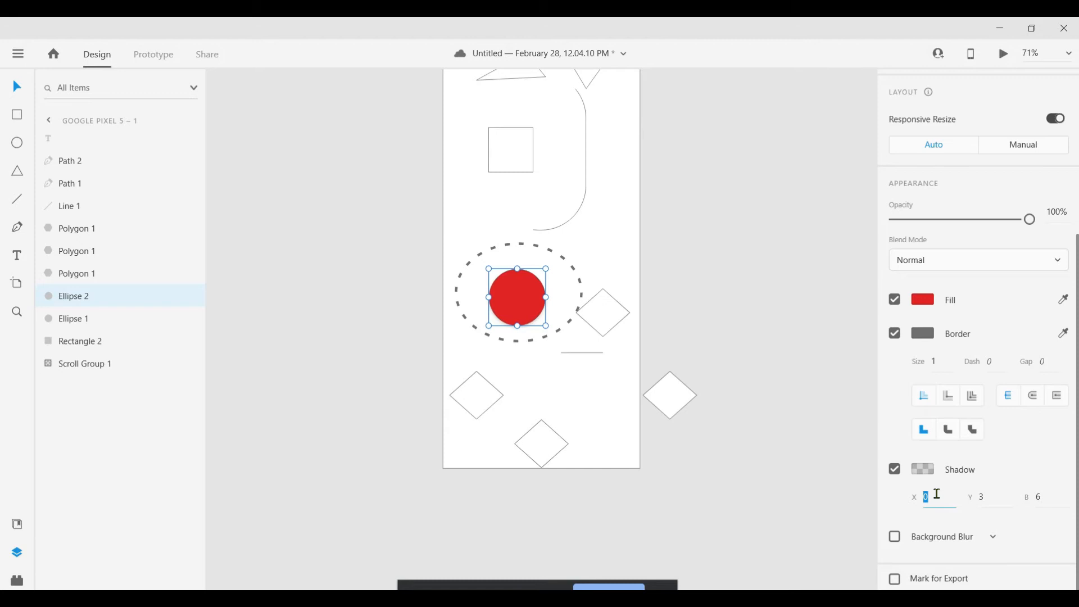
type("20")
key("Return")
left_click(983, 498)
type("25")
key("Return")
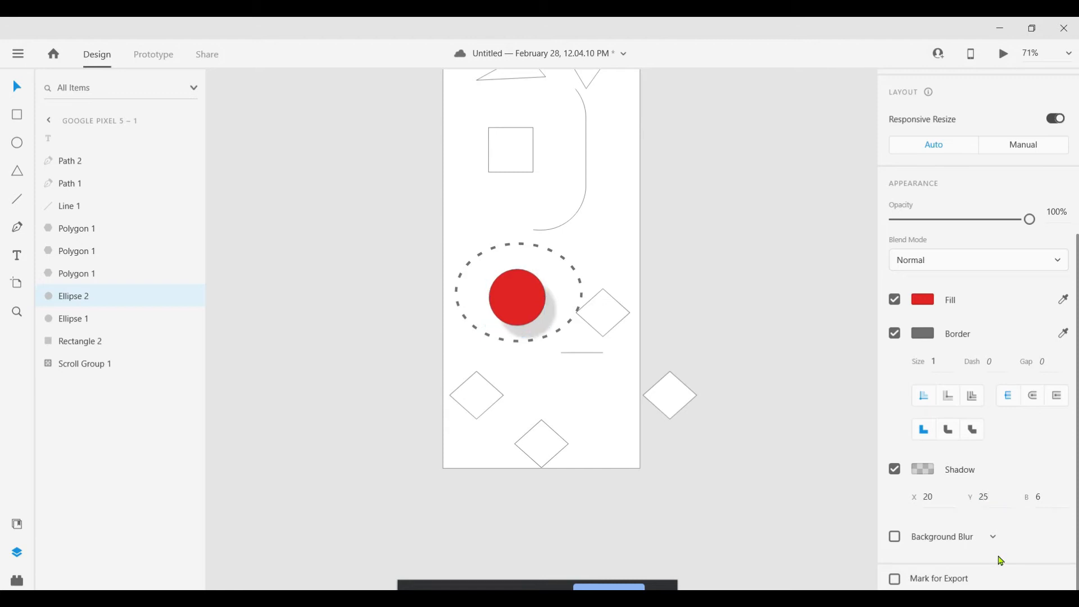
- Set the red circle's shadow blur to 99
left_click(610, 211)
left_click(513, 313)
scroll(1024, 562, "down", 3)
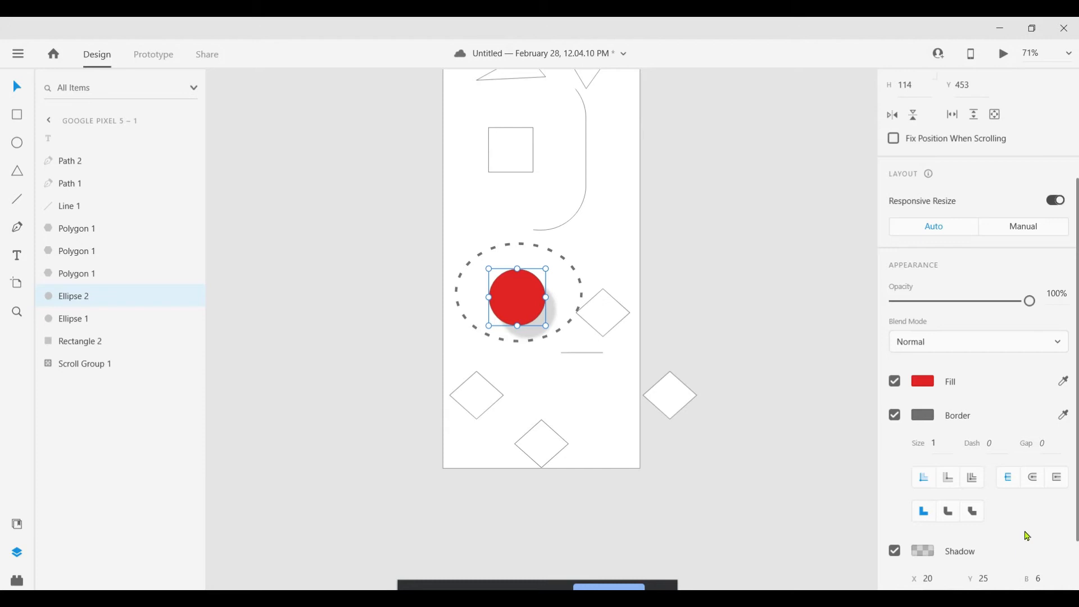
scroll(1031, 538, "down", 2)
left_click(1039, 501)
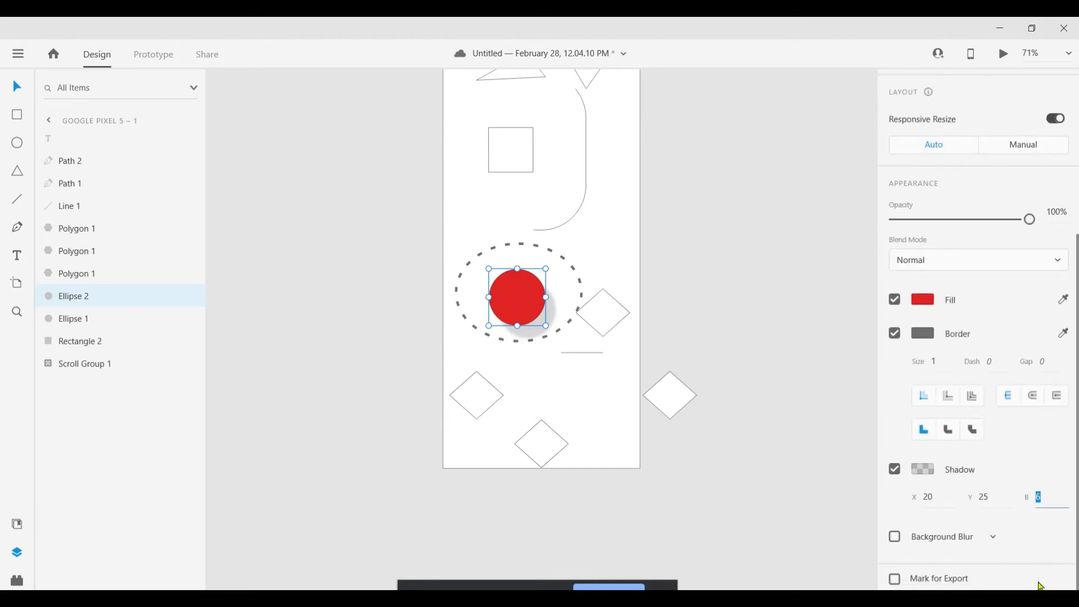
type("99")
key("Return")
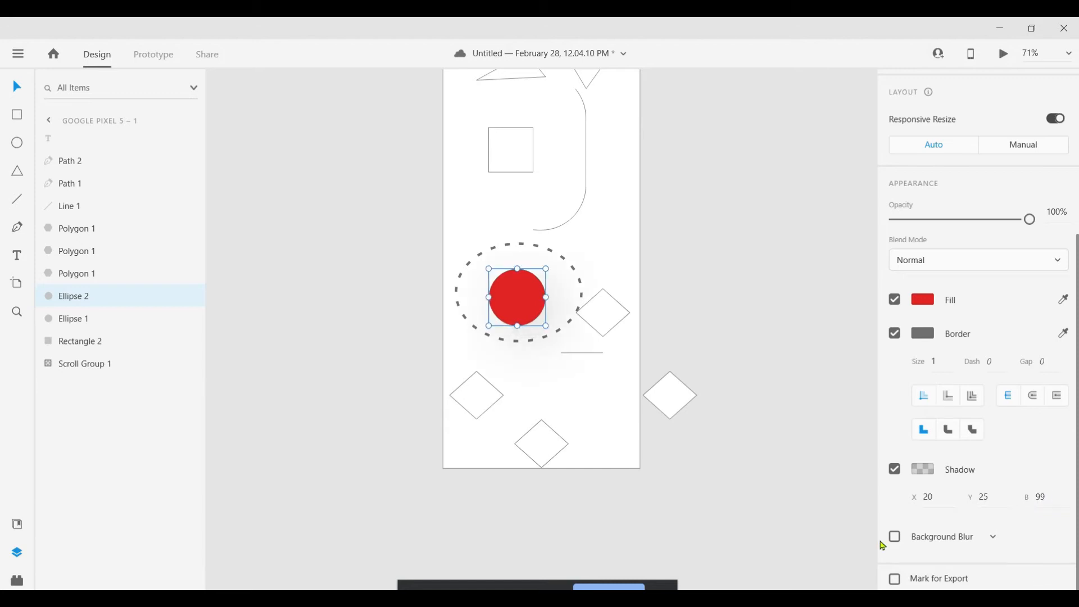
- Change the red circle's shadow colour to red #EE0000
left_click(822, 497)
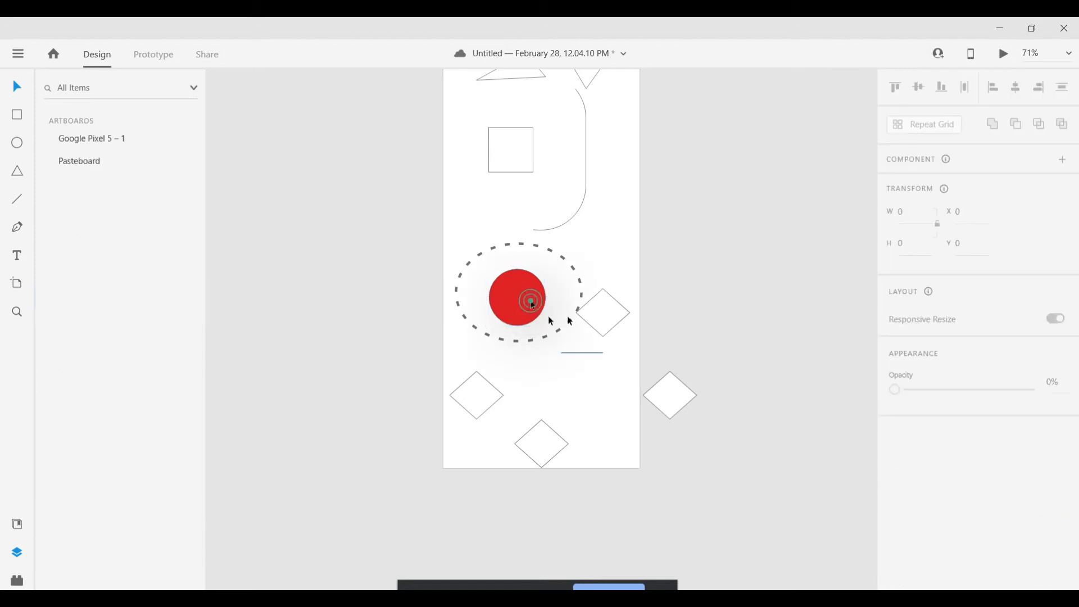
left_click(532, 305)
scroll(933, 543, "down", 3)
scroll(933, 544, "down", 1)
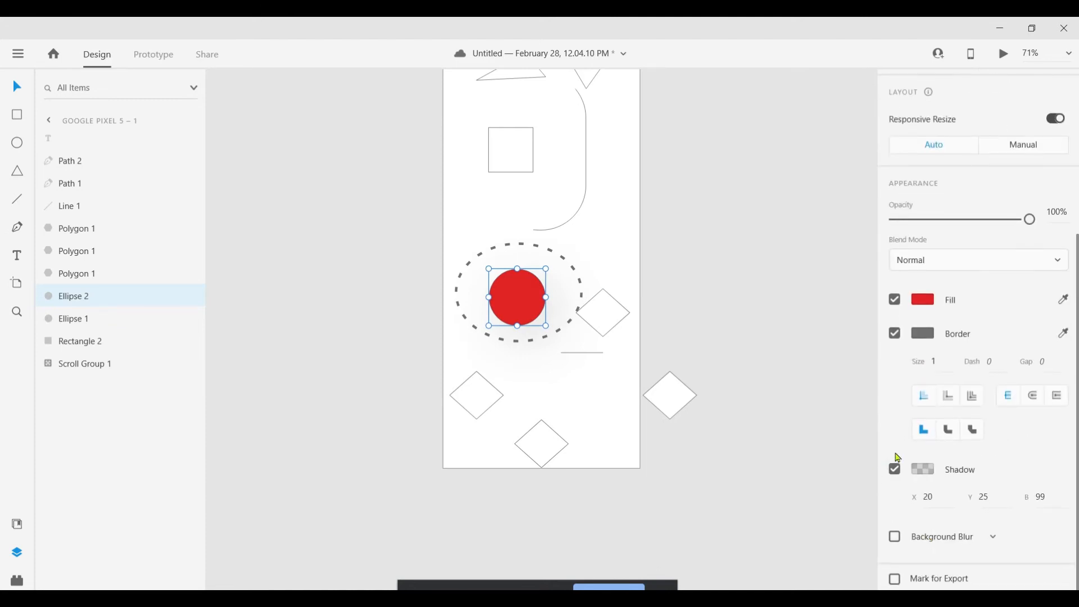
left_click(924, 475)
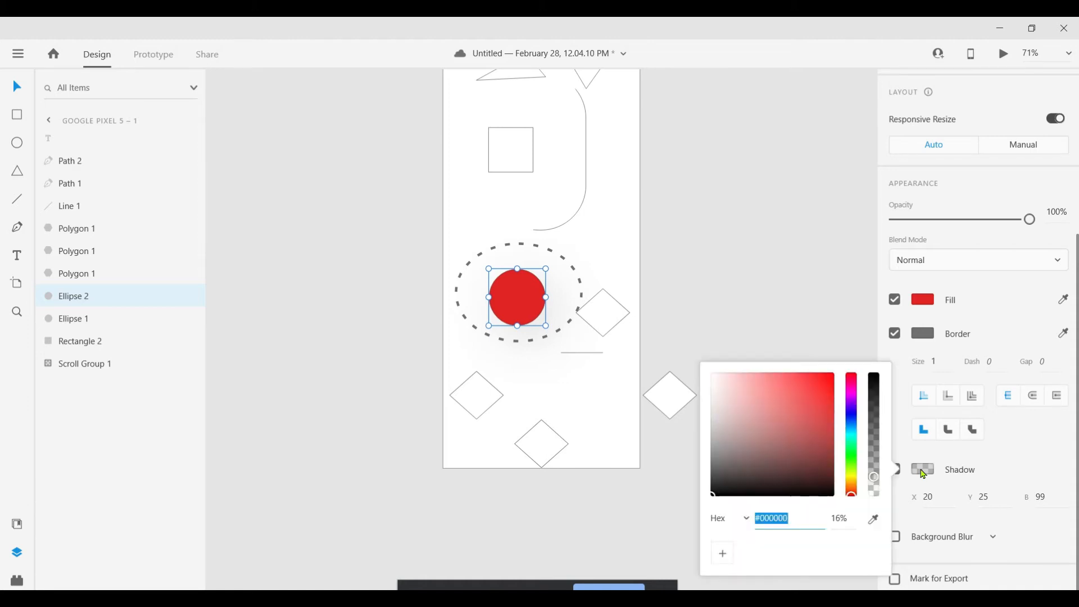
left_click_drag(811, 393, 836, 382)
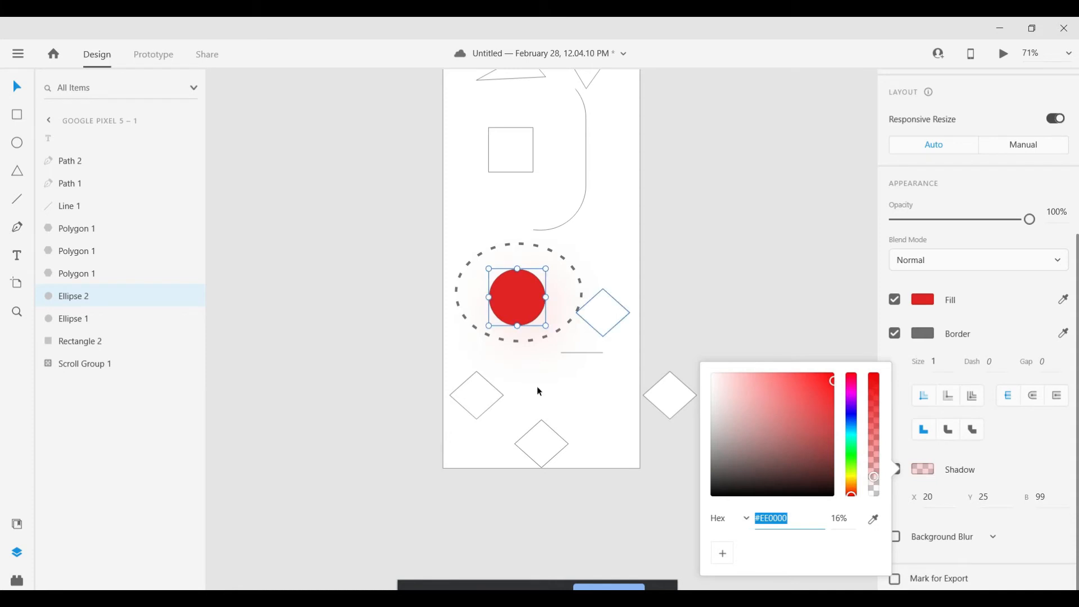
left_click(537, 387)
- Set the red circle's shadow blur to 25
left_click(546, 325)
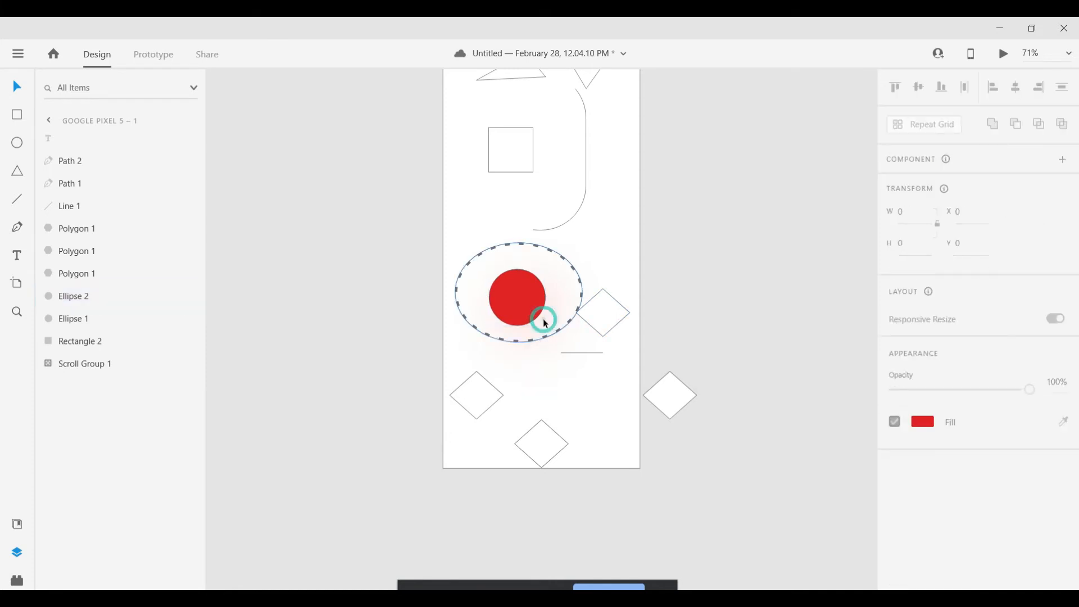
scroll(1000, 545, "down", 5)
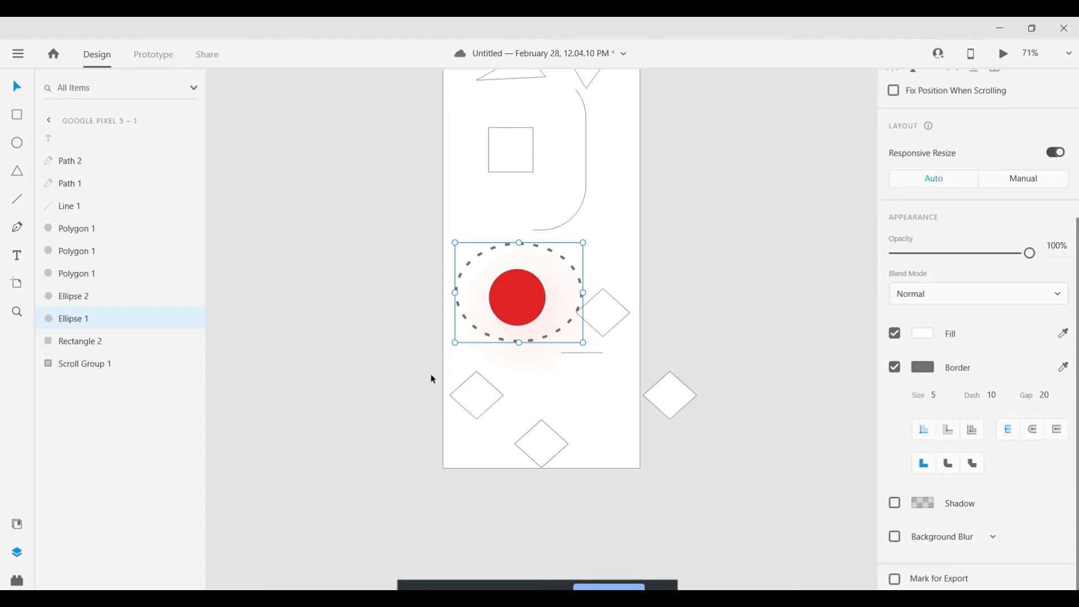
left_click(549, 309)
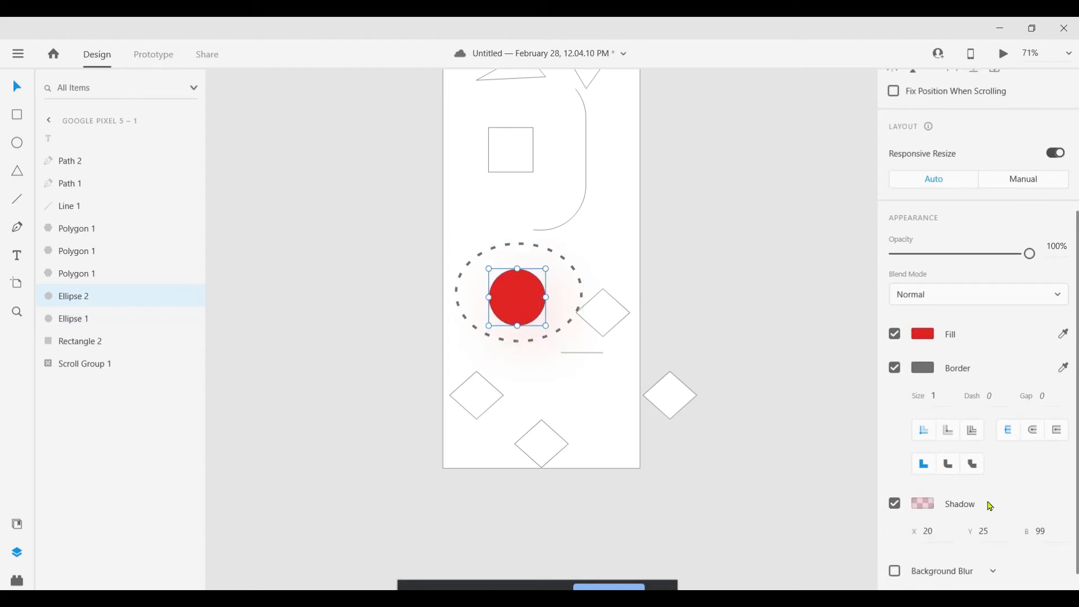
left_click(1040, 533)
type("25")
key("Return")
- Set the alpha of the red circle's shadow colour to 100%
left_click(925, 504)
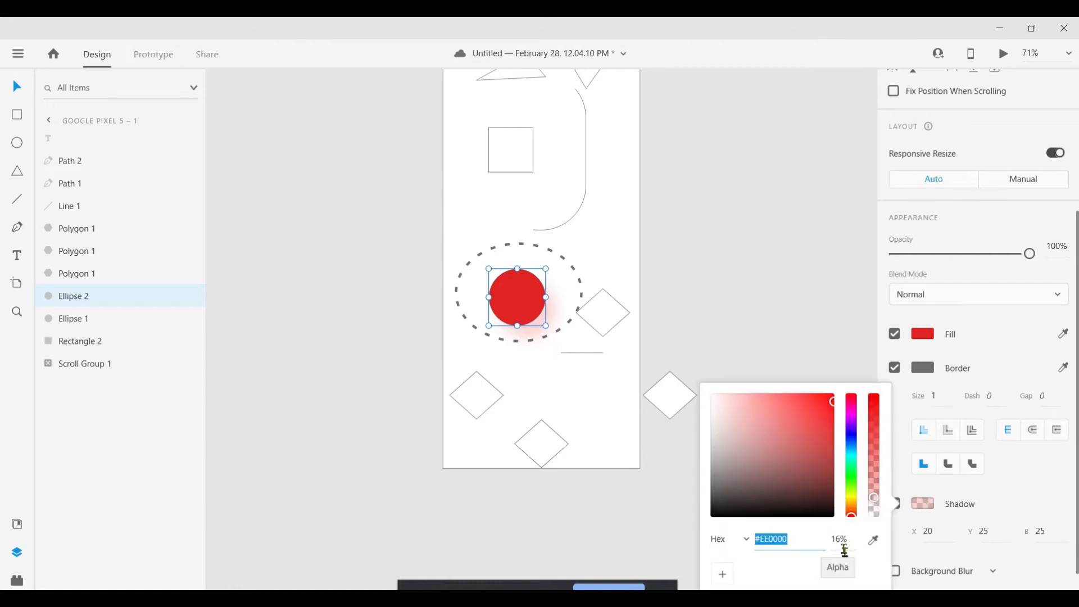
key("Tab")
type("1")
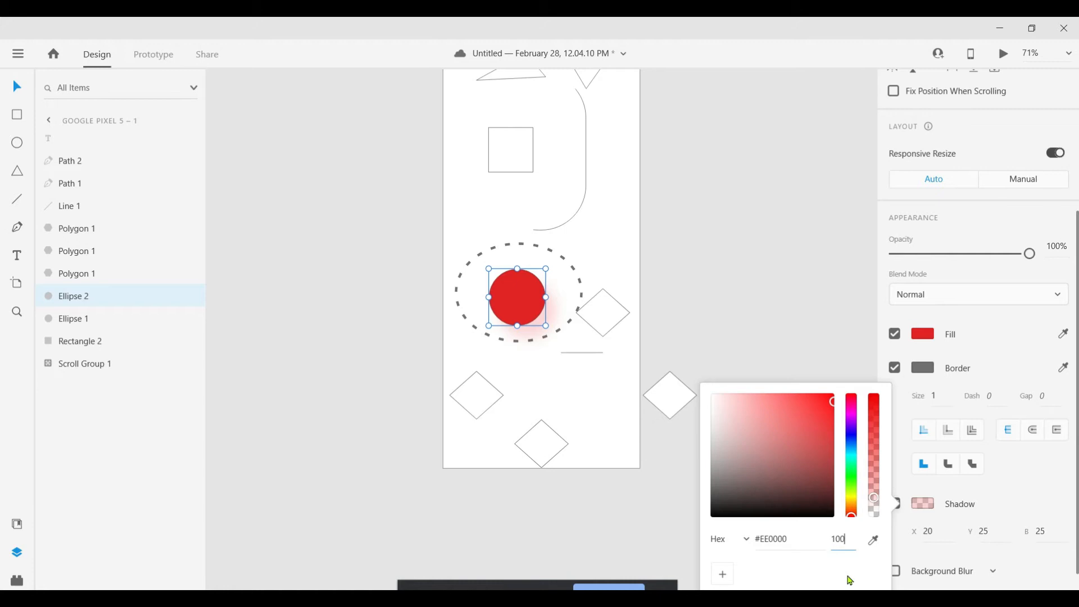
key("Return")
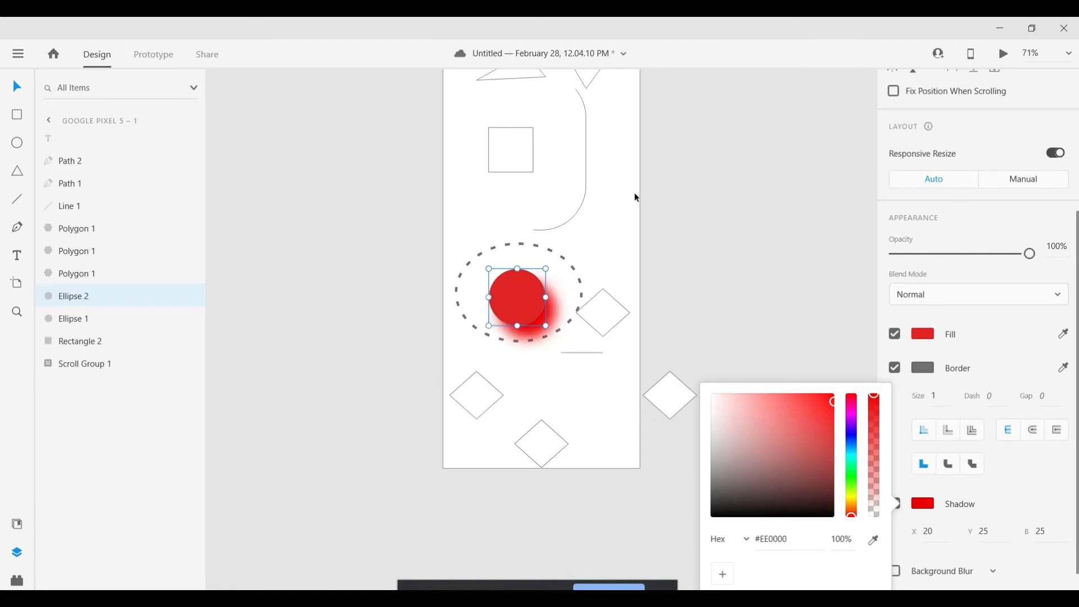
- Apply an Object Blur to the red circle
left_click(621, 203)
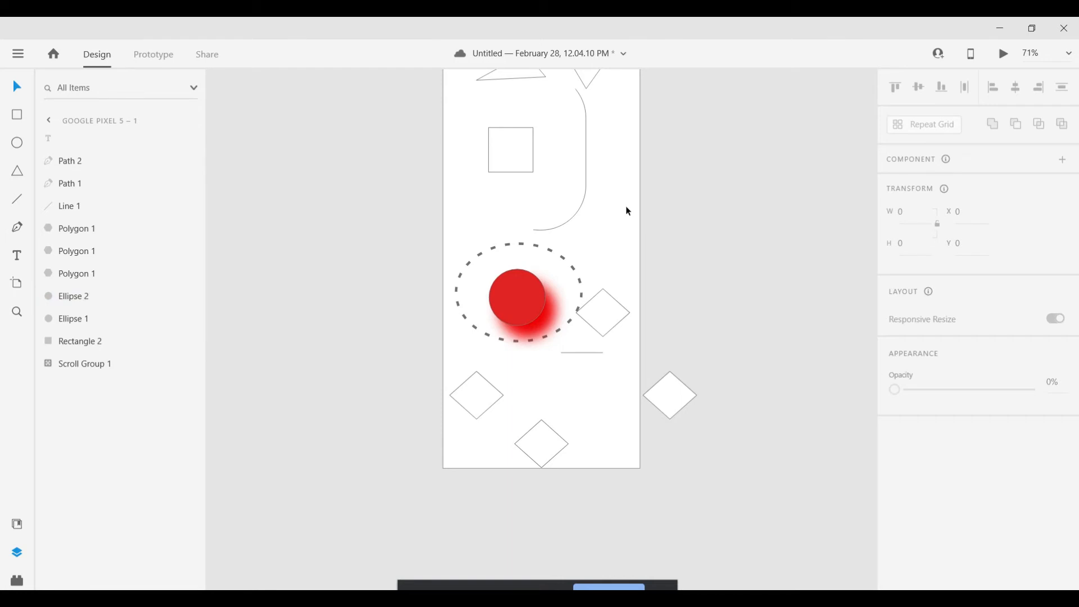
left_click(511, 300)
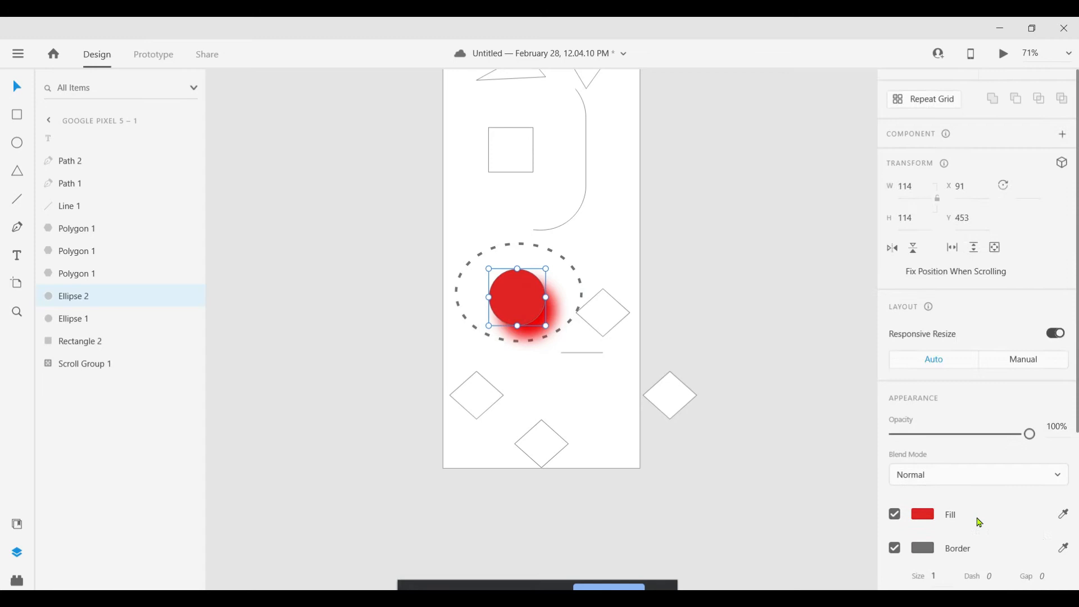
scroll(981, 522, "down", 4)
left_click(949, 539)
left_click(1042, 534)
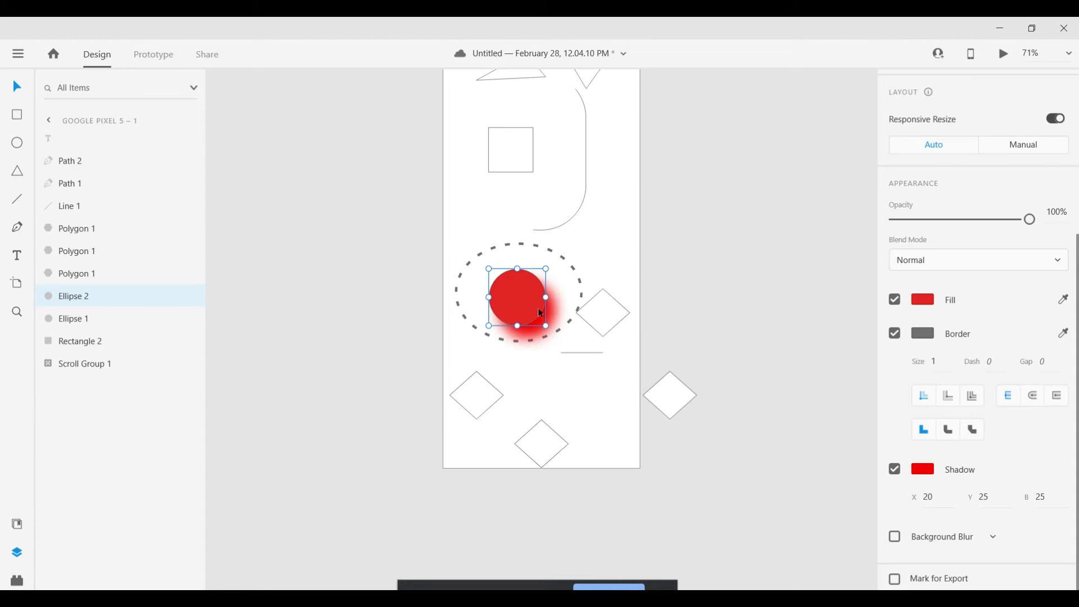
scroll(618, 340, "down", 2)
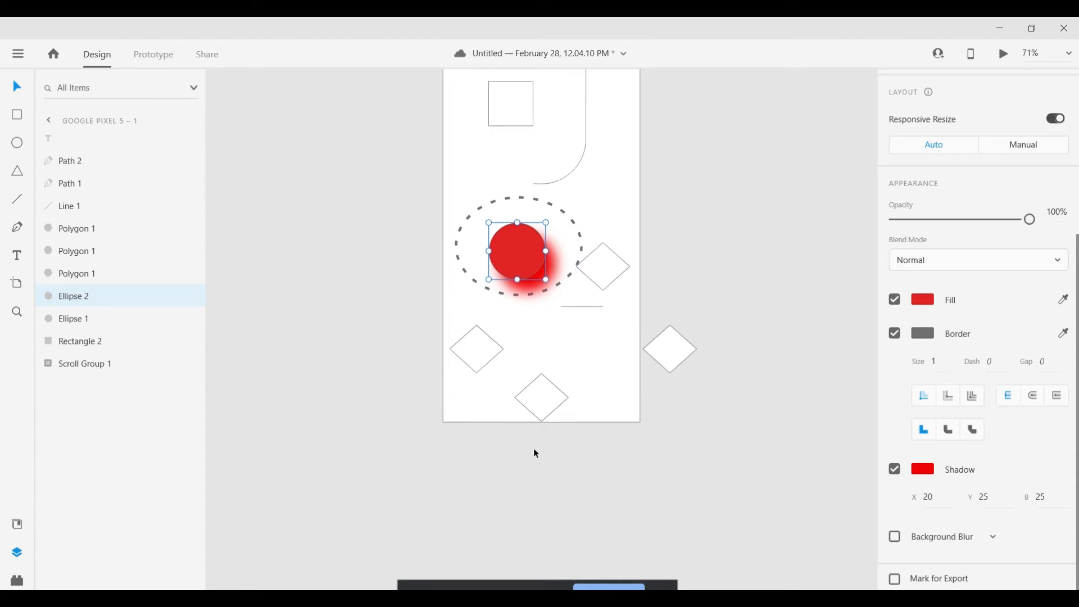
left_click(985, 542)
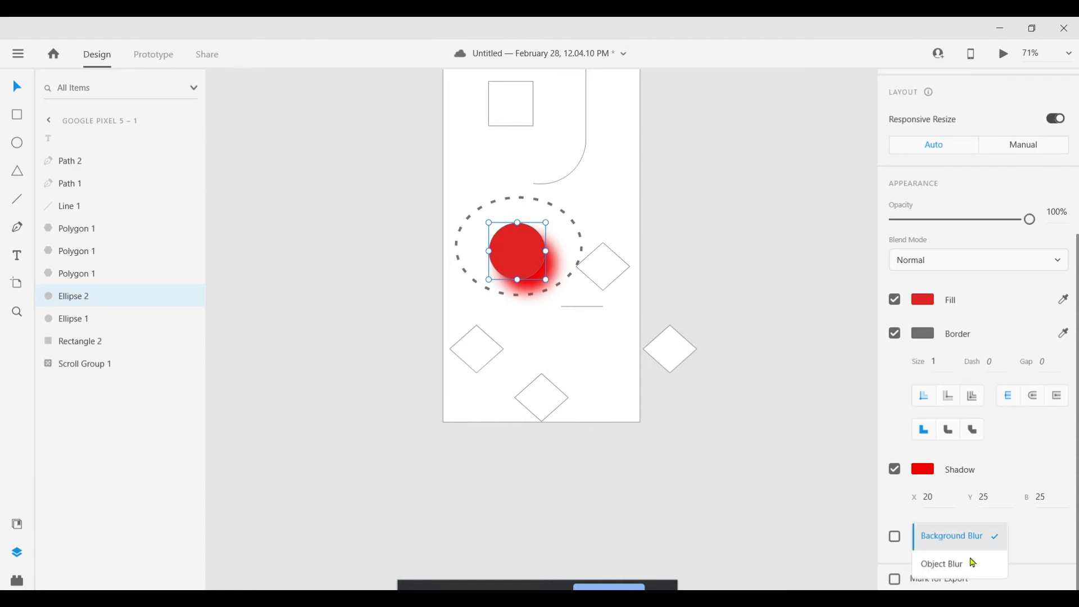
left_click(973, 563)
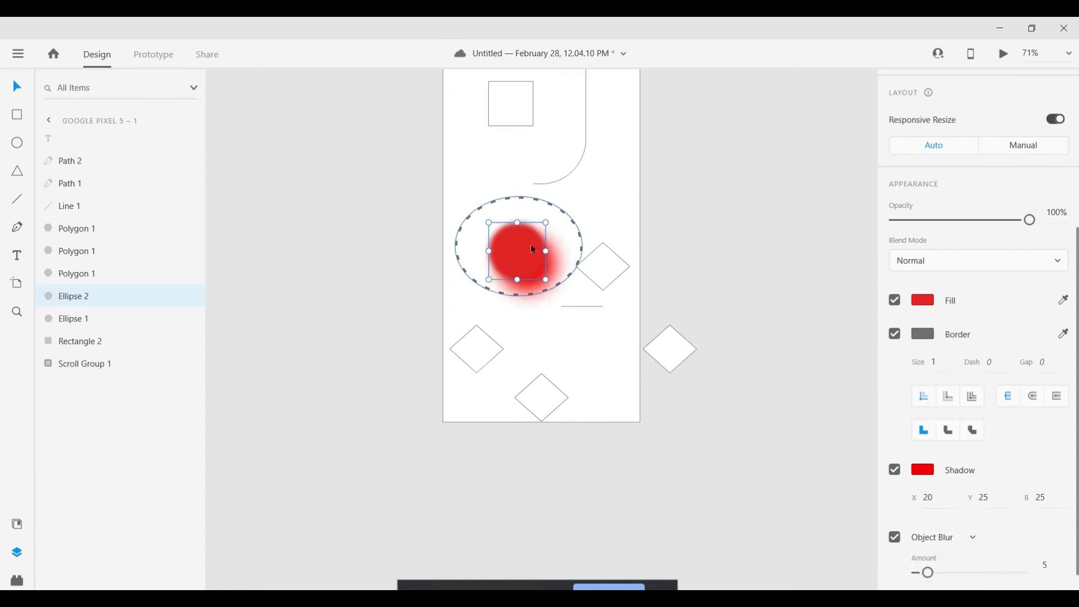
- Set the red circle's Object Blur amount to 8
scroll(1042, 559, "down", 1)
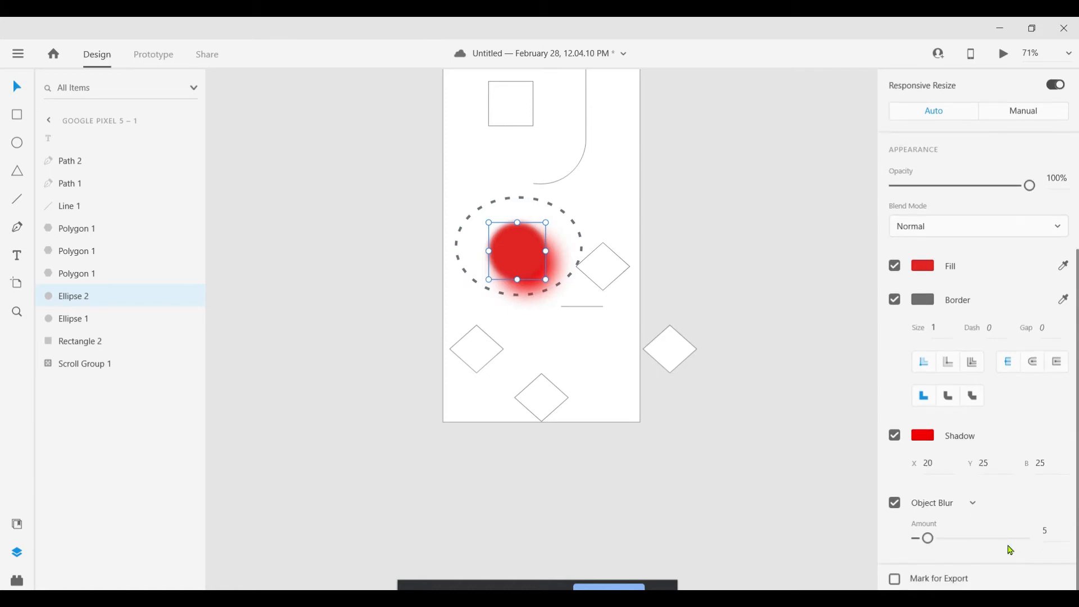
mouse_move(930, 548)
left_mouse_down()
mouse_move(991, 554)
mouse_move(928, 551)
mouse_move(935, 540)
left_mouse_up()
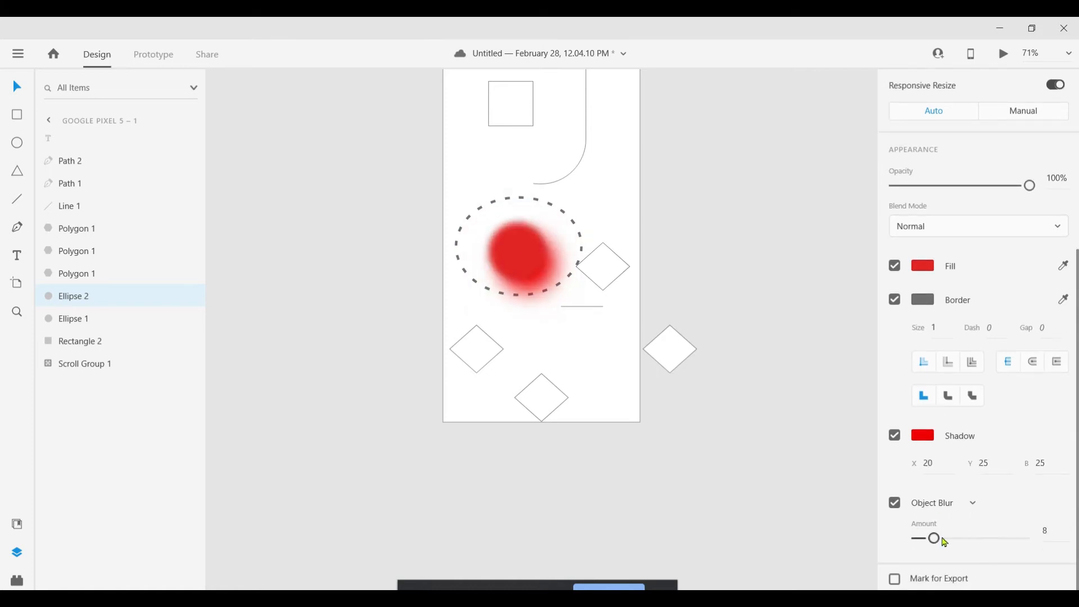
left_click(965, 505)
left_click(1046, 523)
scroll(808, 505, "up", 3)
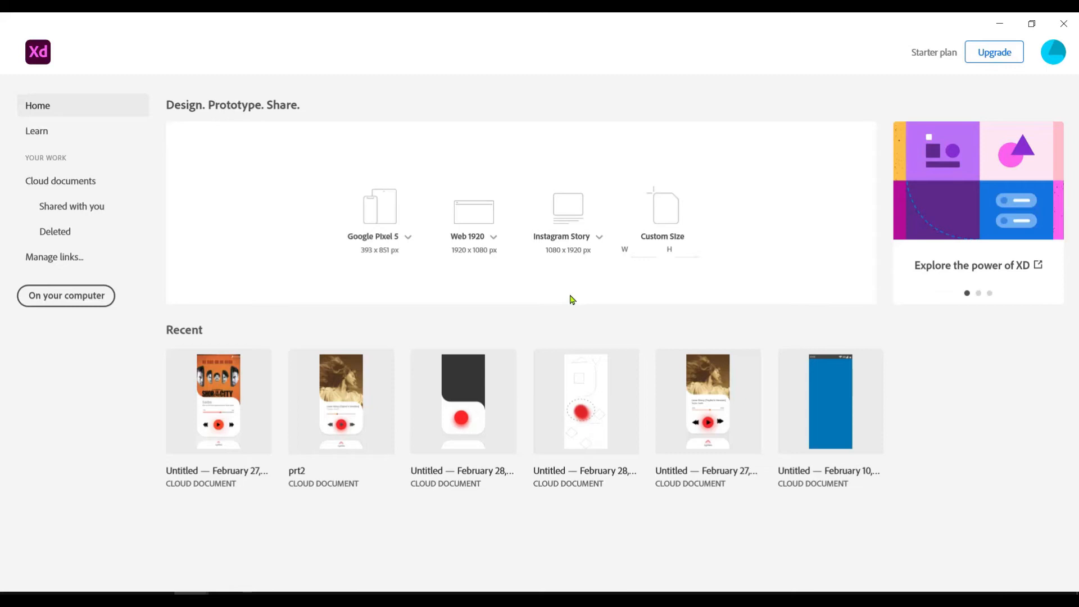
- Review the finished music player design on its four Google Pixel 5 artboards and close that document
mouse_move(144, 593)
left_click(144, 540)
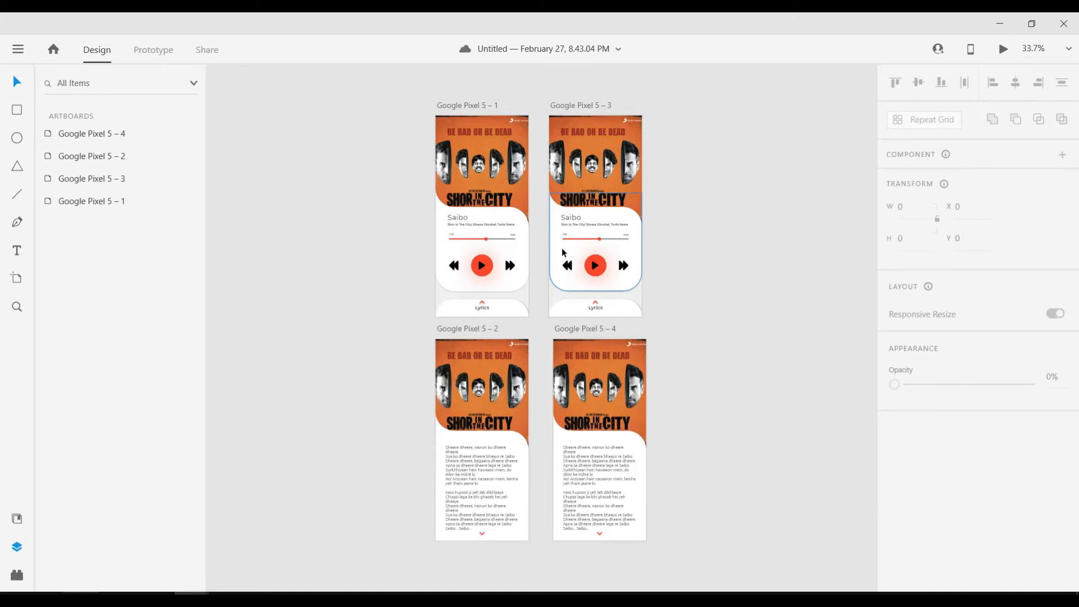
left_click(1061, 22)
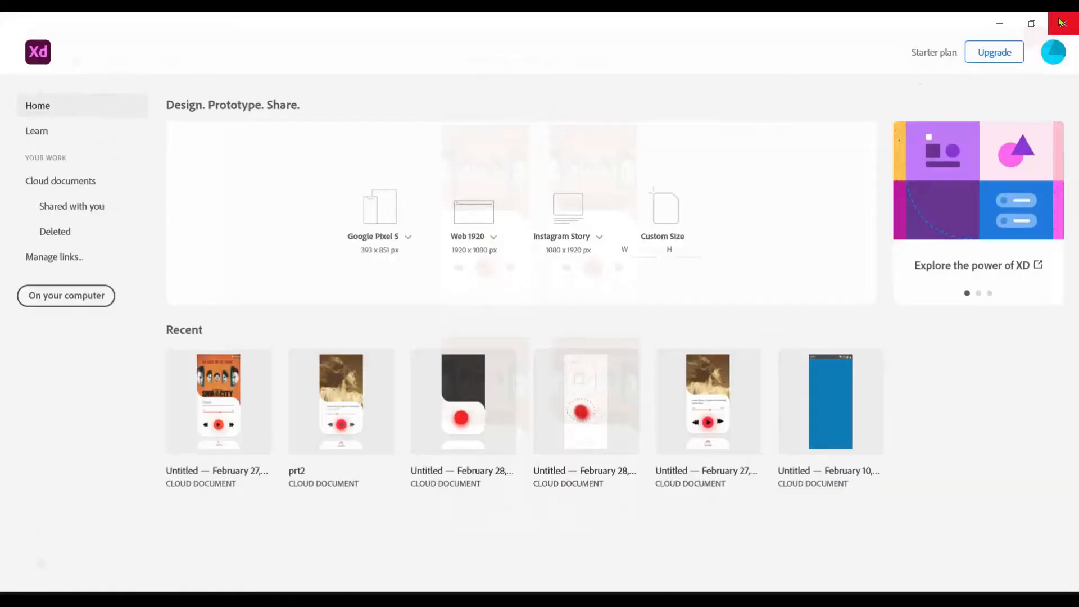
- Create a new Google Pixel 5 document and draw a rectangle about 329 by 313 in the artboard's upper part
left_click(404, 253)
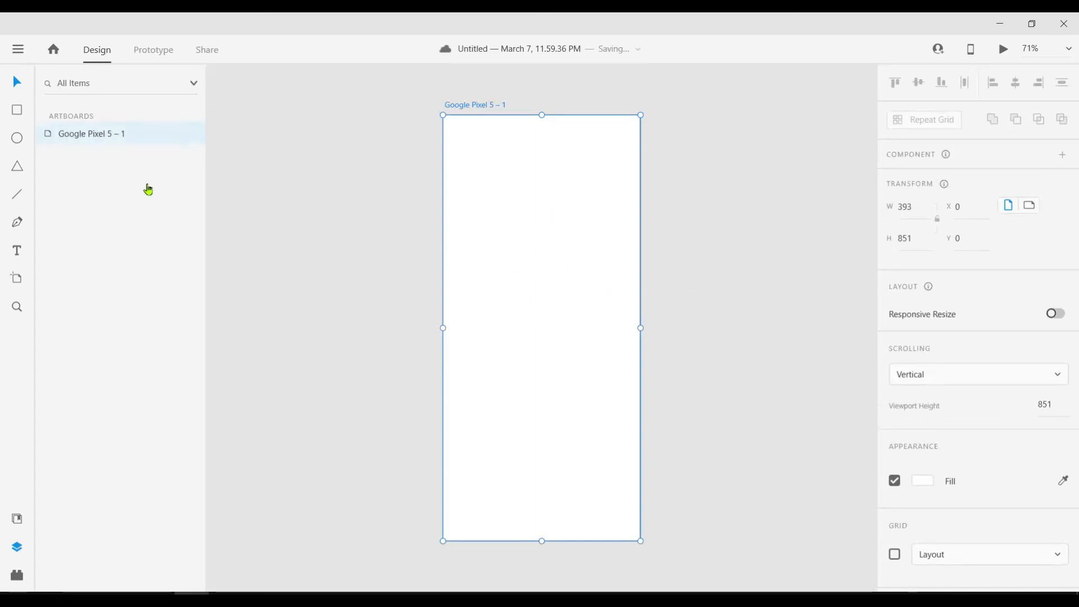
left_click(17, 111)
left_click_drag(459, 135, 622, 290)
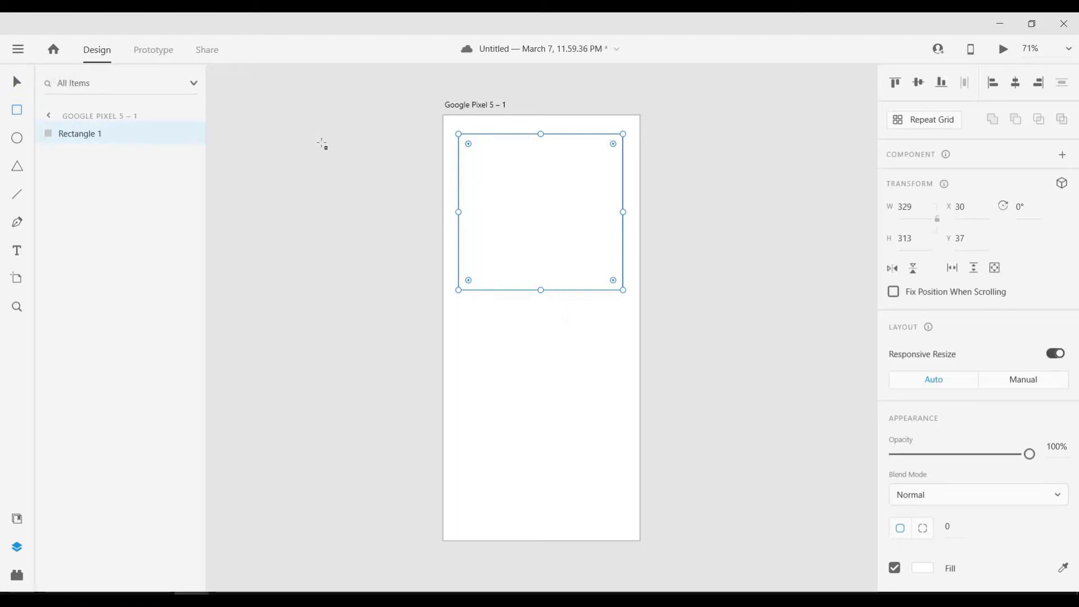
- Move the rectangle to X 0, Y 0 and resize it to the artboard's full width, about 393 by 391
left_click_drag(551, 160, 534, 144)
left_click(608, 273)
left_click_drag(615, 290, 639, 311)
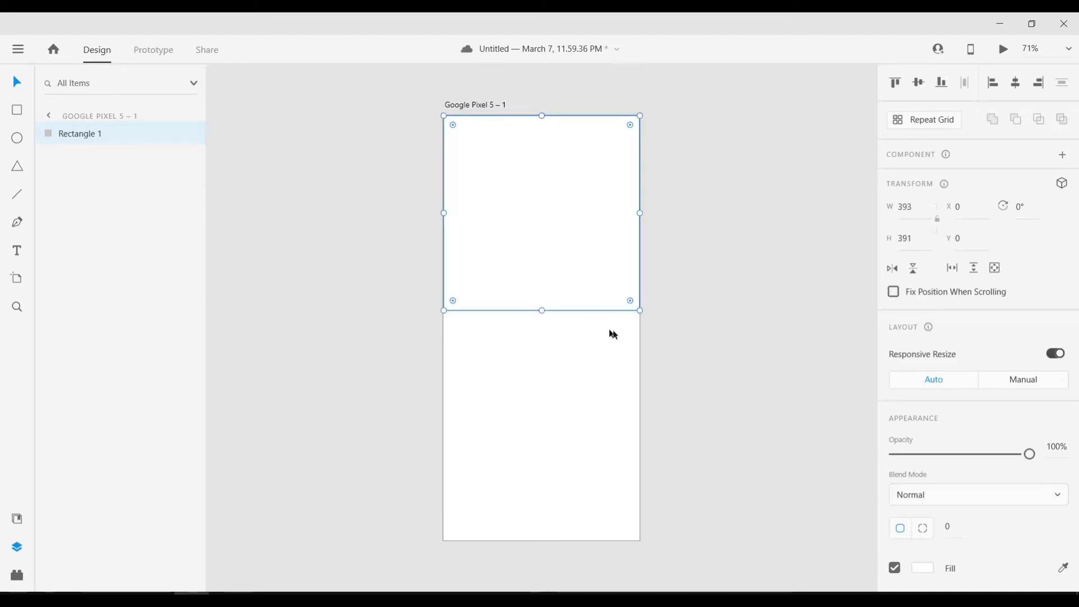
- Remove the rectangle's border and fill it with dark grey #555555
scroll(966, 489, "down", 3)
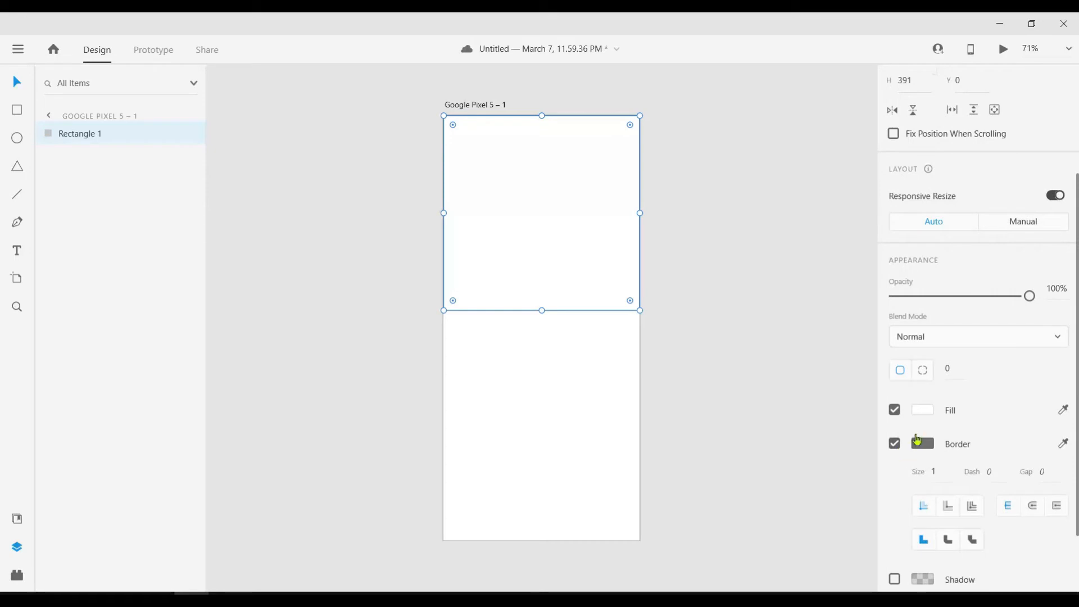
left_click(894, 448)
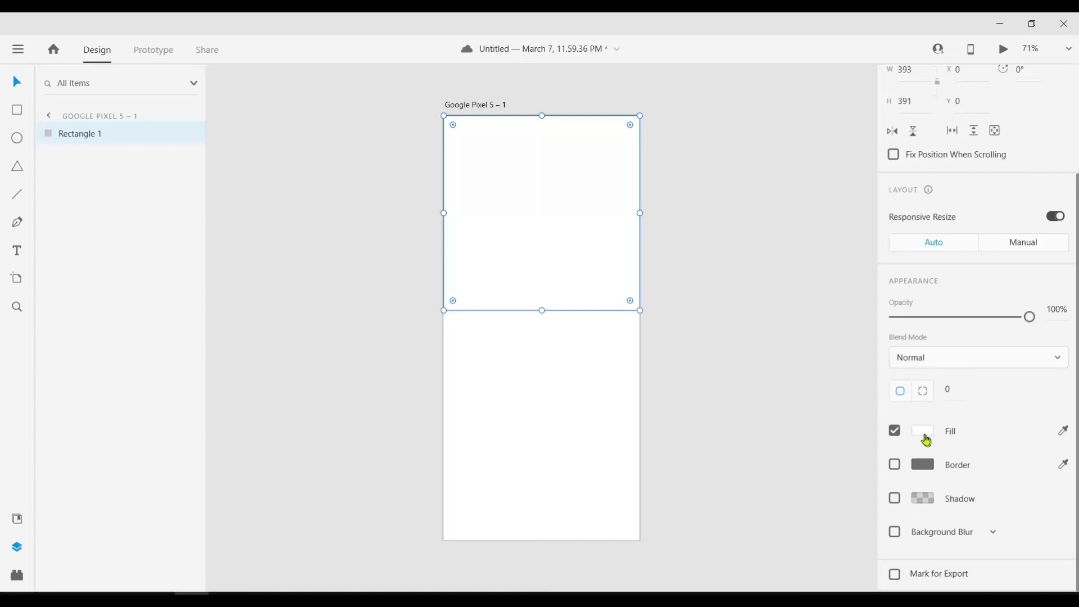
left_click(922, 430)
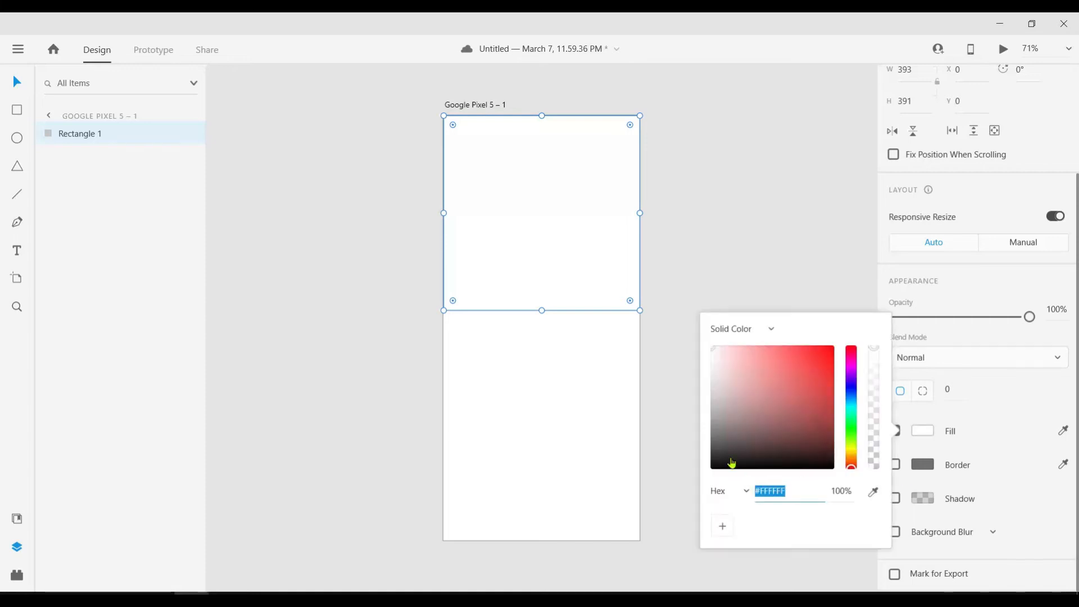
left_click(728, 452)
left_click_drag(720, 448, 712, 428)
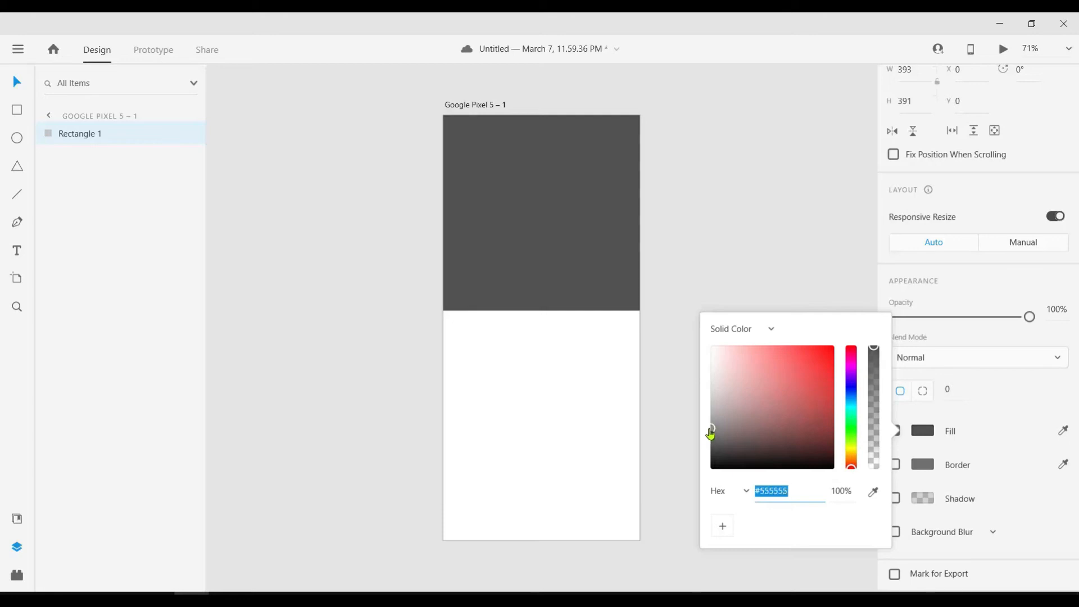
left_click(561, 353)
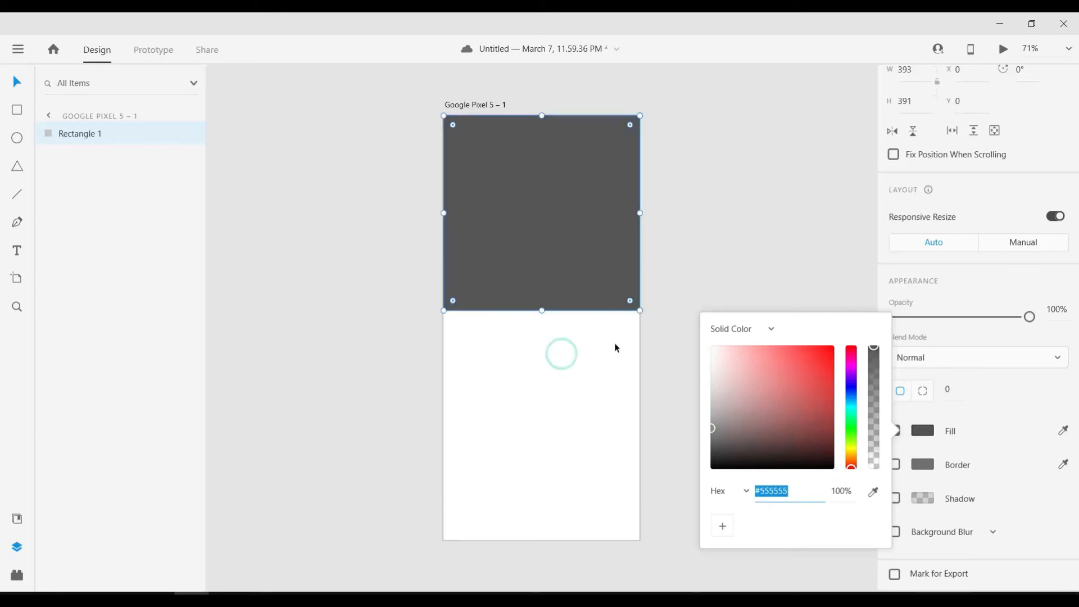
- Try a radius of 80 on all corners of the grey rectangle and reset it to 0
left_click(538, 253)
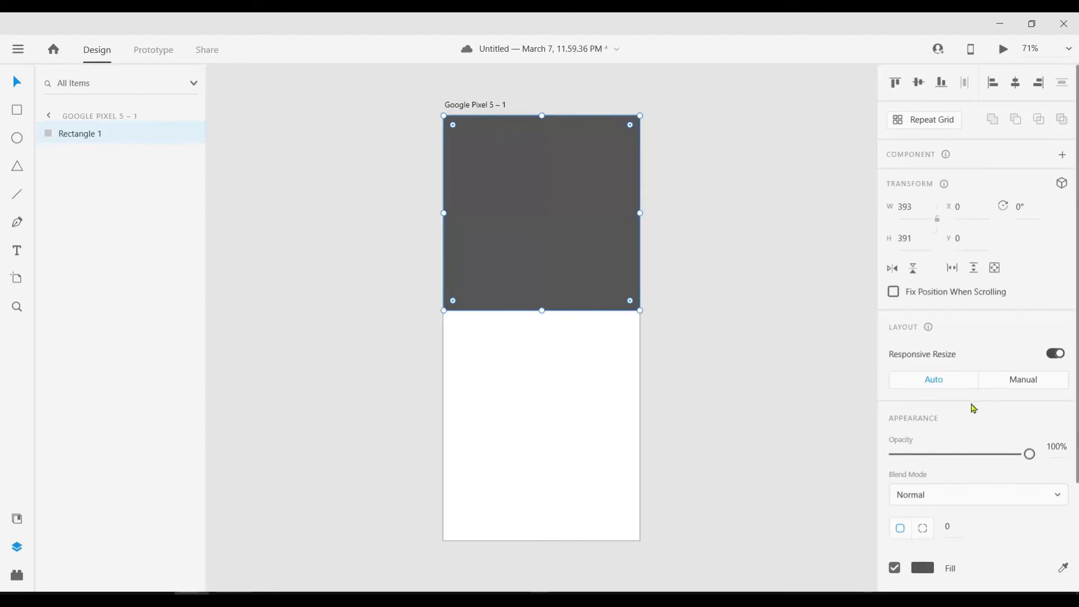
scroll(955, 423, "down", 2)
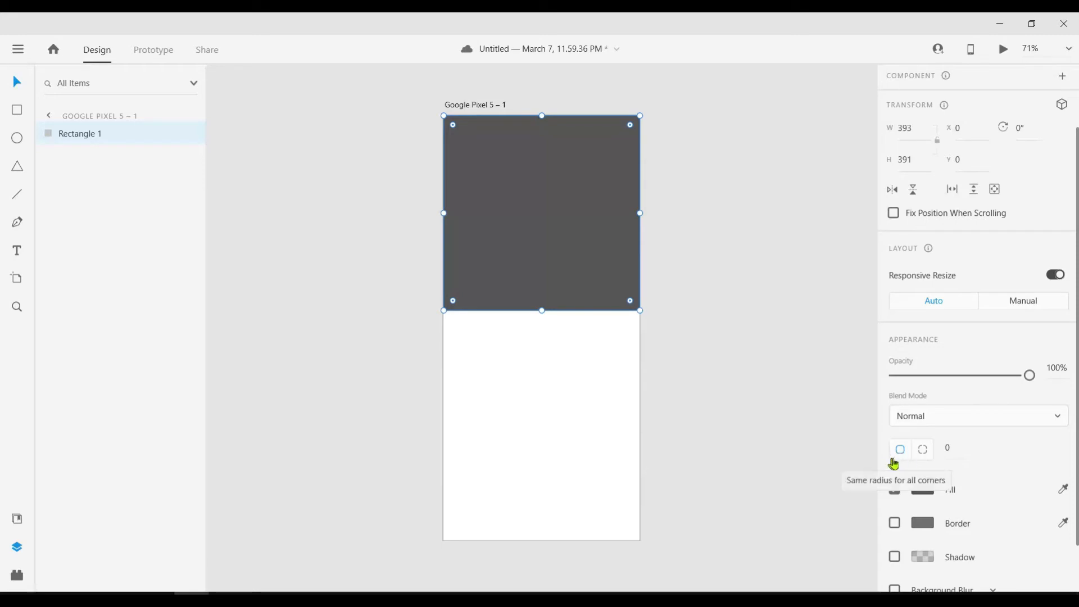
left_click(956, 450)
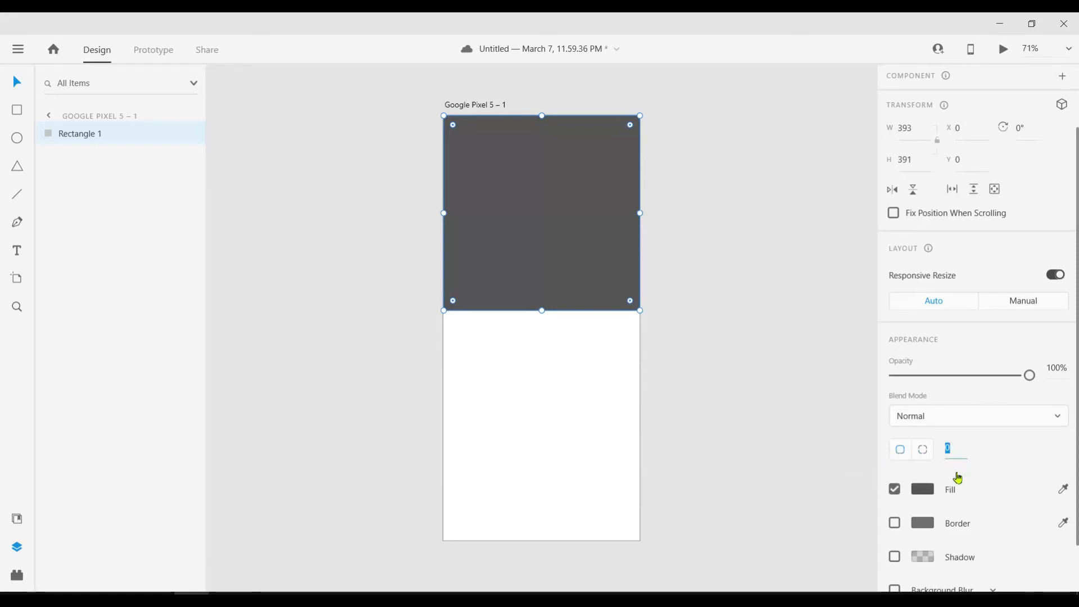
type("80")
key("Return")
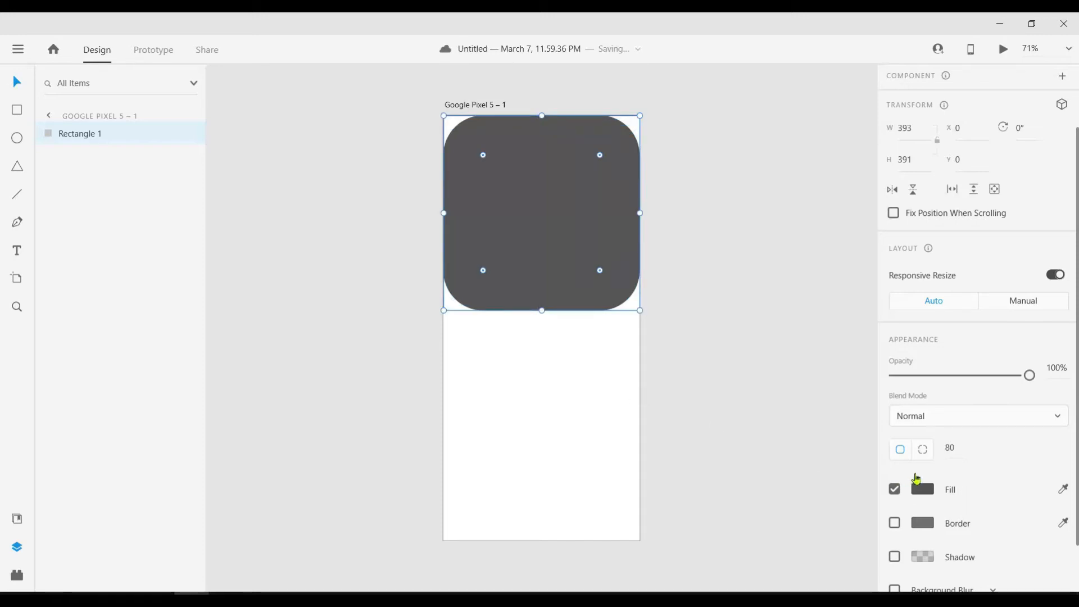
left_click(949, 447)
key("Return")
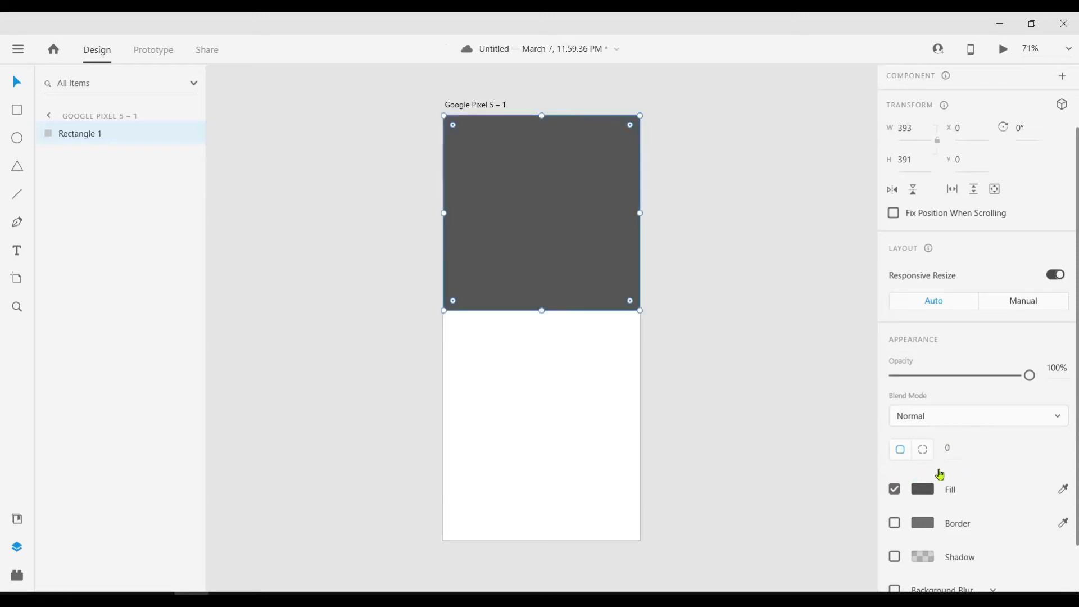
- Switch the grey rectangle to separate corner radii and set only its bottom left corner radius to 80
left_click(923, 451)
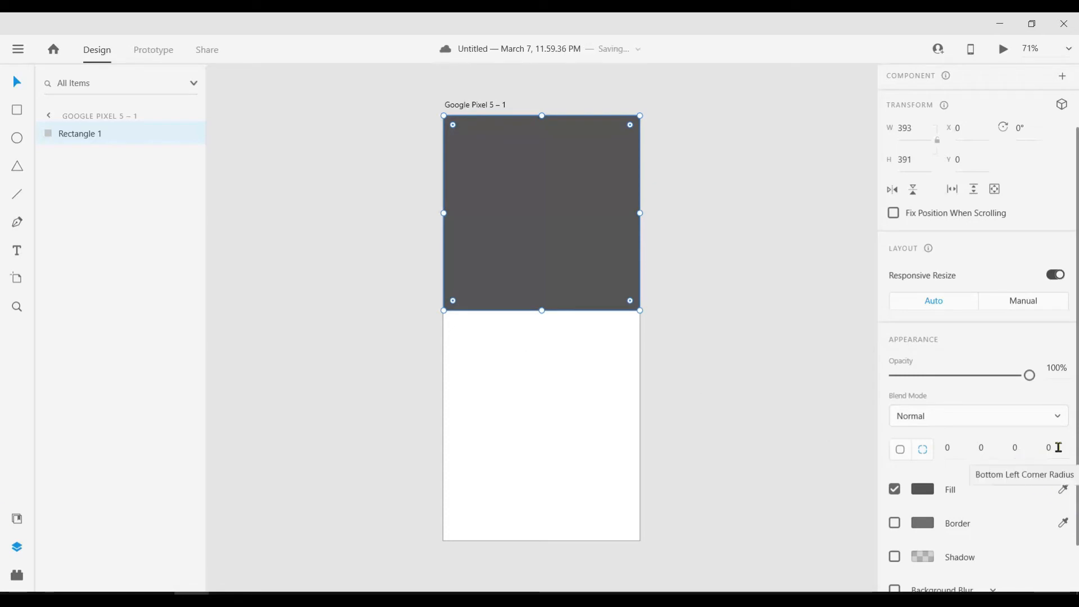
left_click(1015, 448)
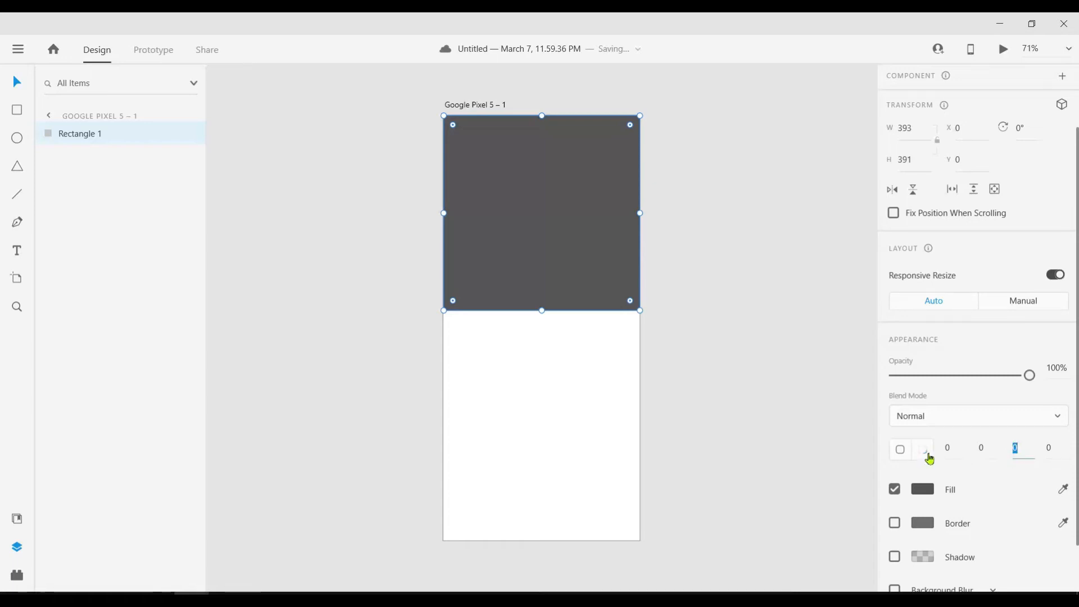
left_click(1015, 447)
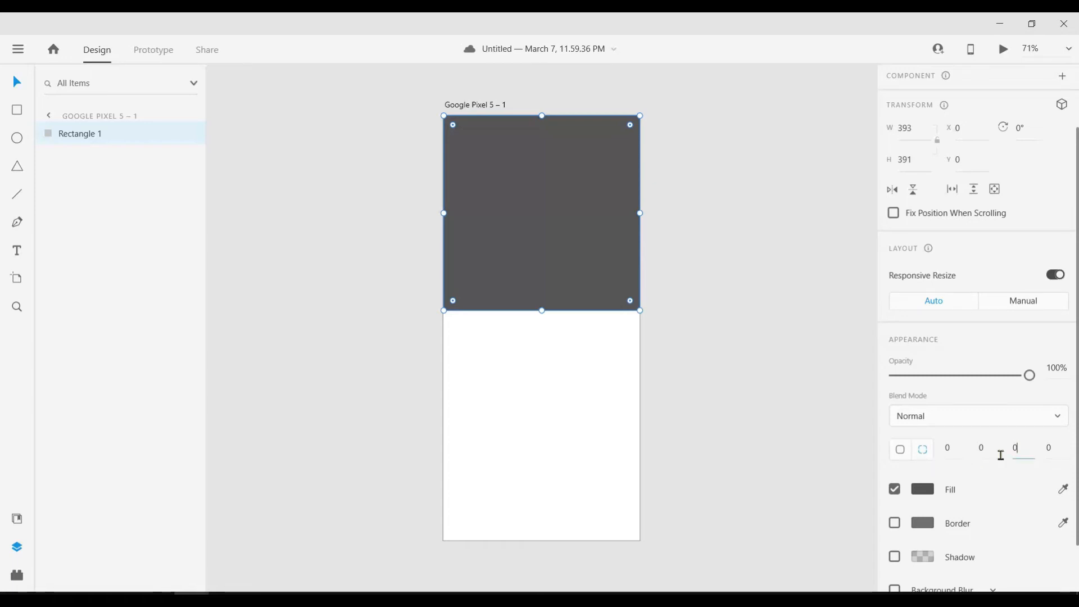
left_click(992, 452)
left_click(1054, 452)
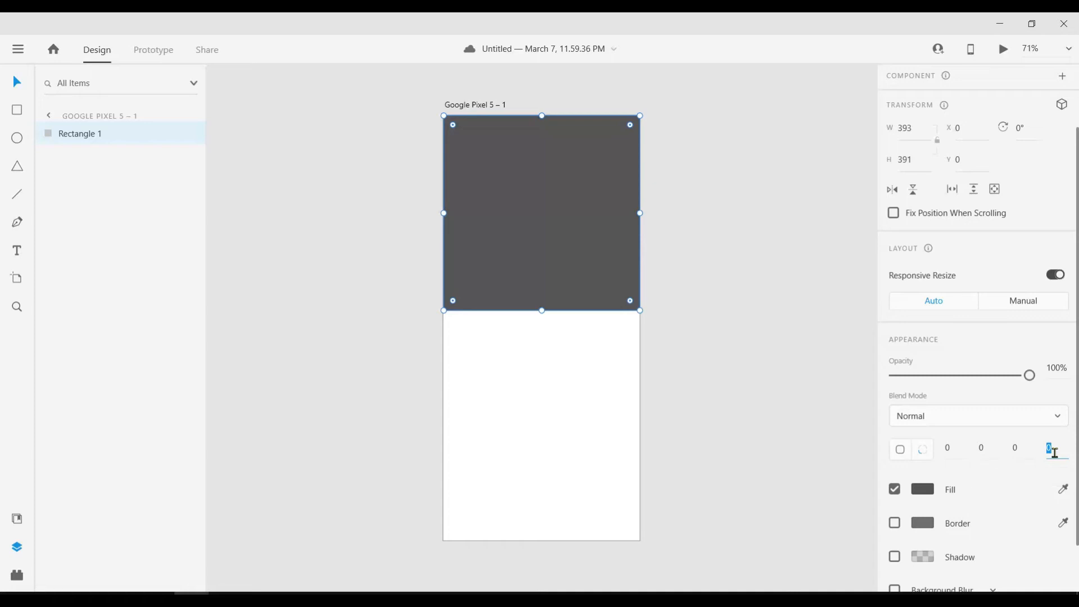
key("Return")
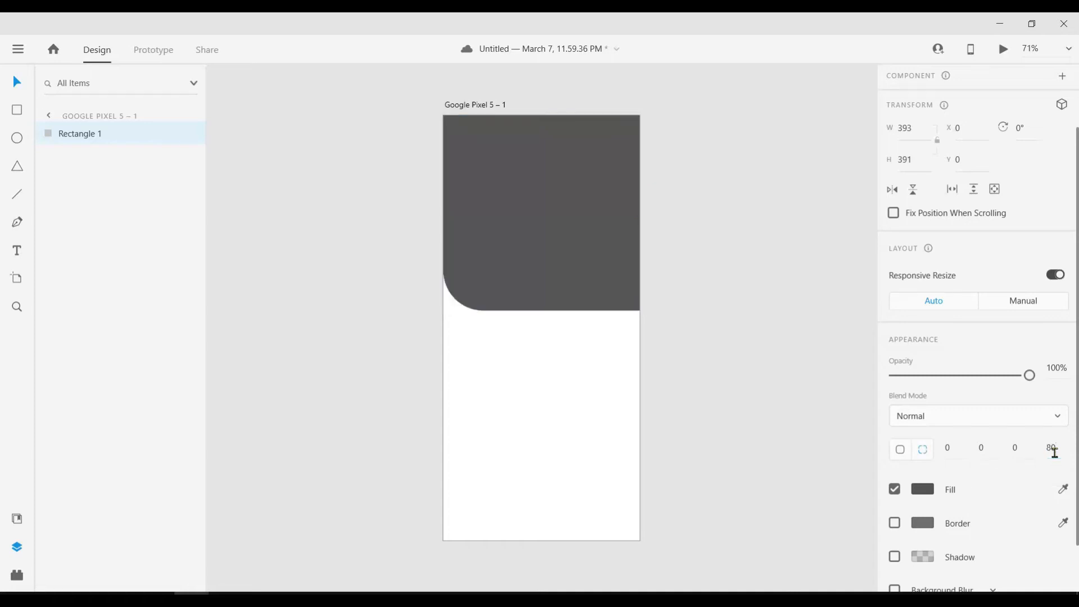
left_click(592, 470)
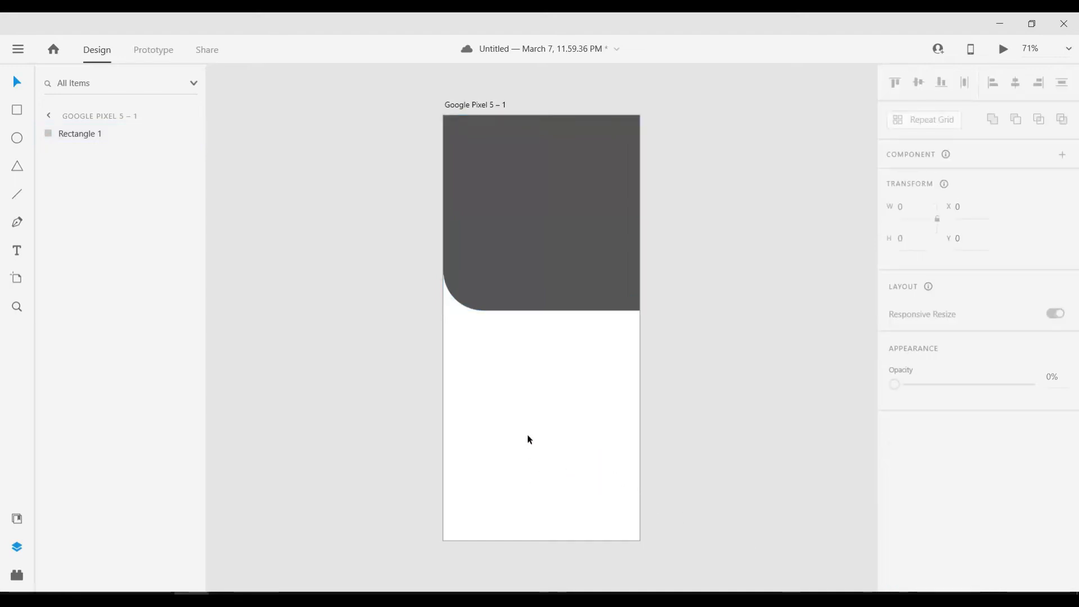
- Draw a small rectangle about 85 by 87 on the white area below the grey shape
key("r")
left_click(489, 342)
left_click_drag(488, 343, 531, 388)
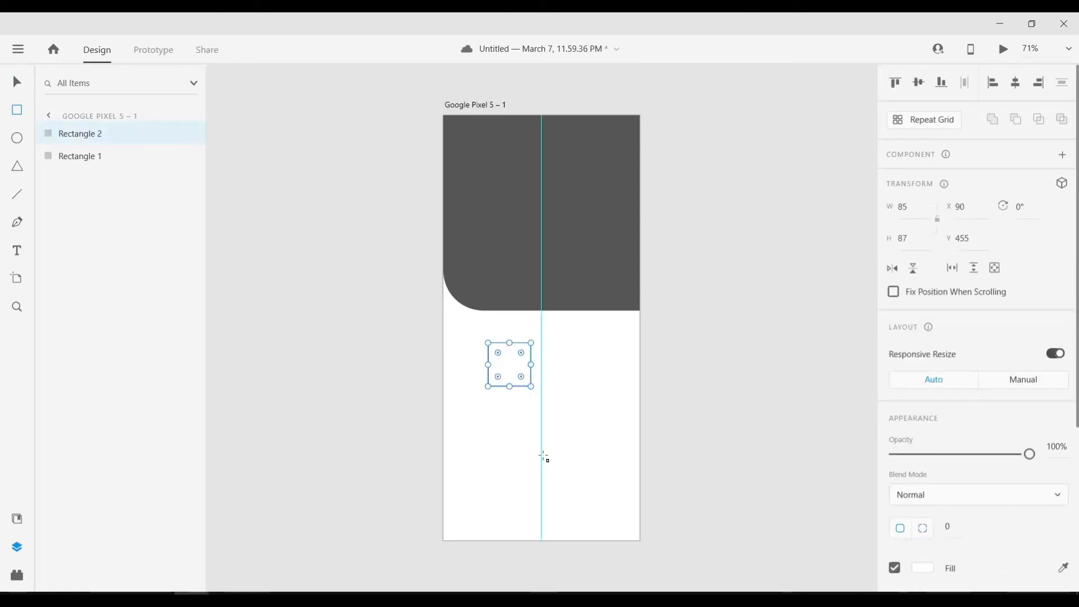
key("v")
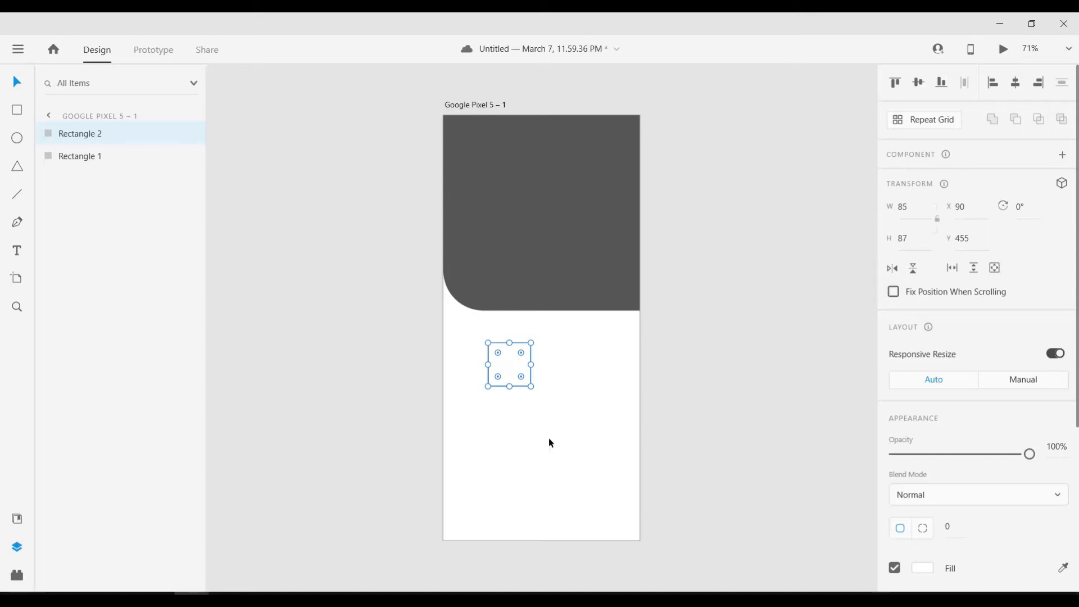
- Duplicate the small rectangle to its right on the same level, at about X 222
key("alt")
left_click_drag(511, 368, 574, 366)
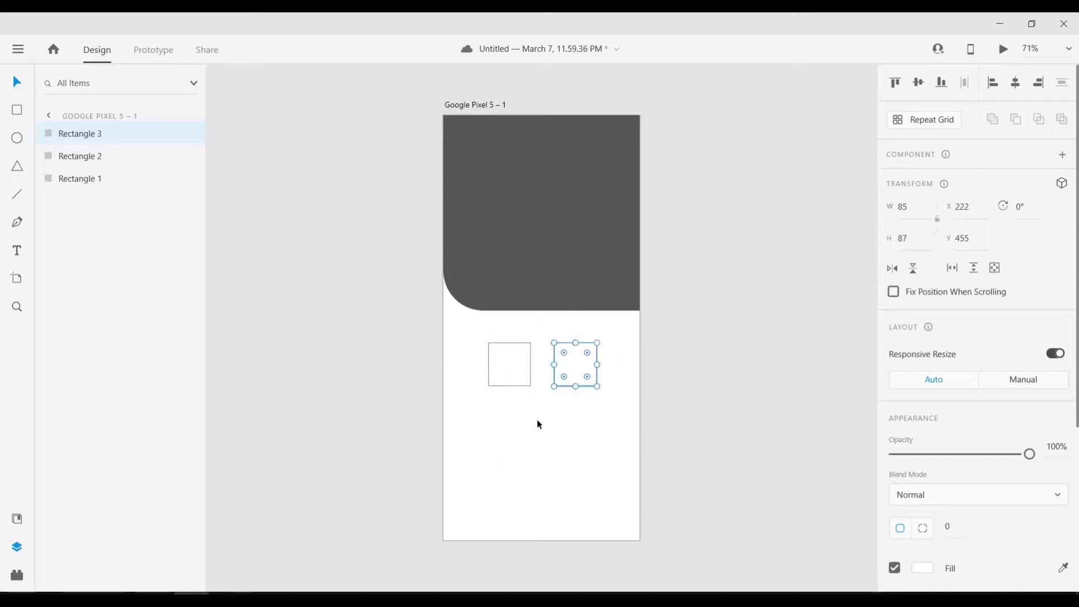
left_click(537, 419)
- Set the left small rectangle's width and height to 80
left_click(491, 373)
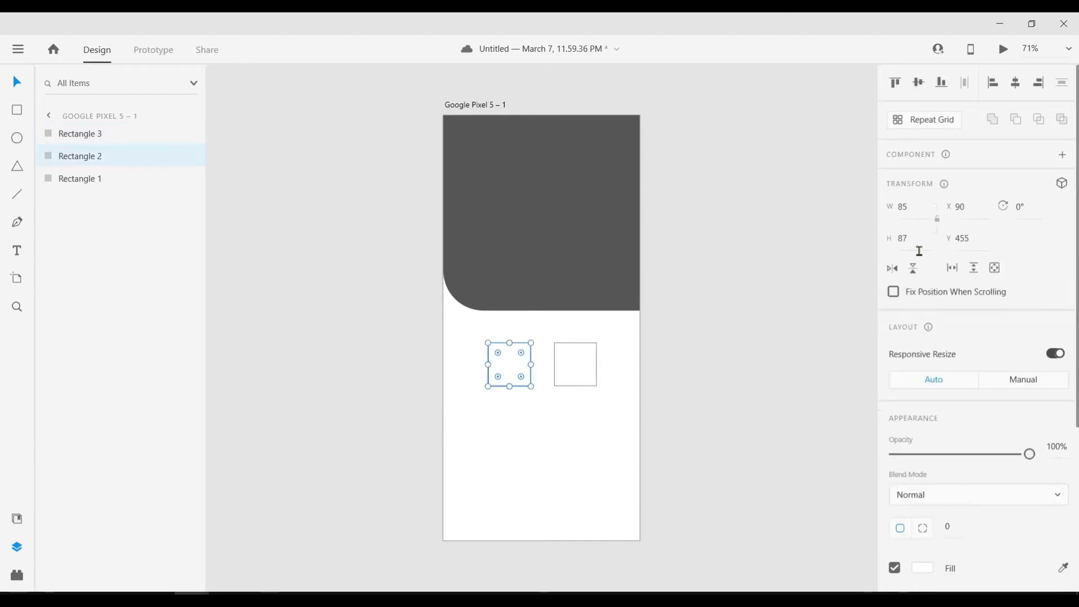
left_click(912, 212)
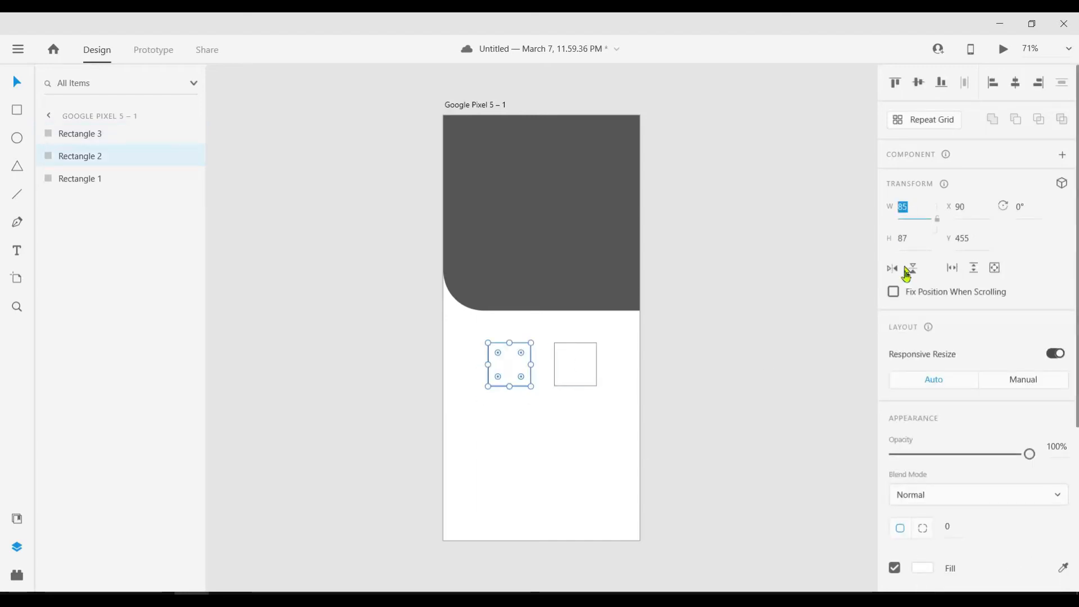
type("80")
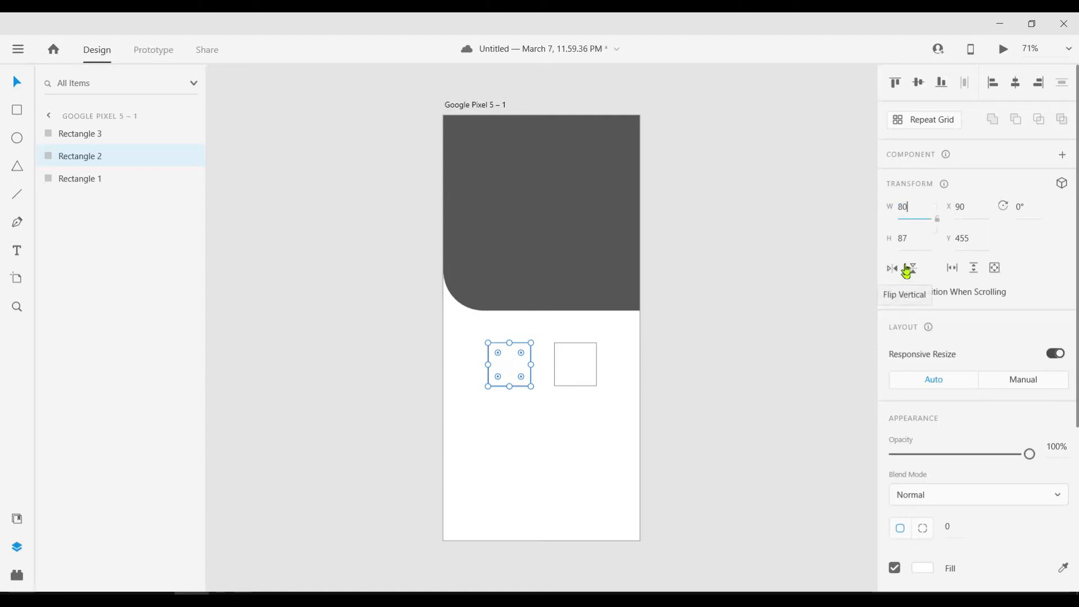
left_click(914, 239)
type("80")
key("Return")
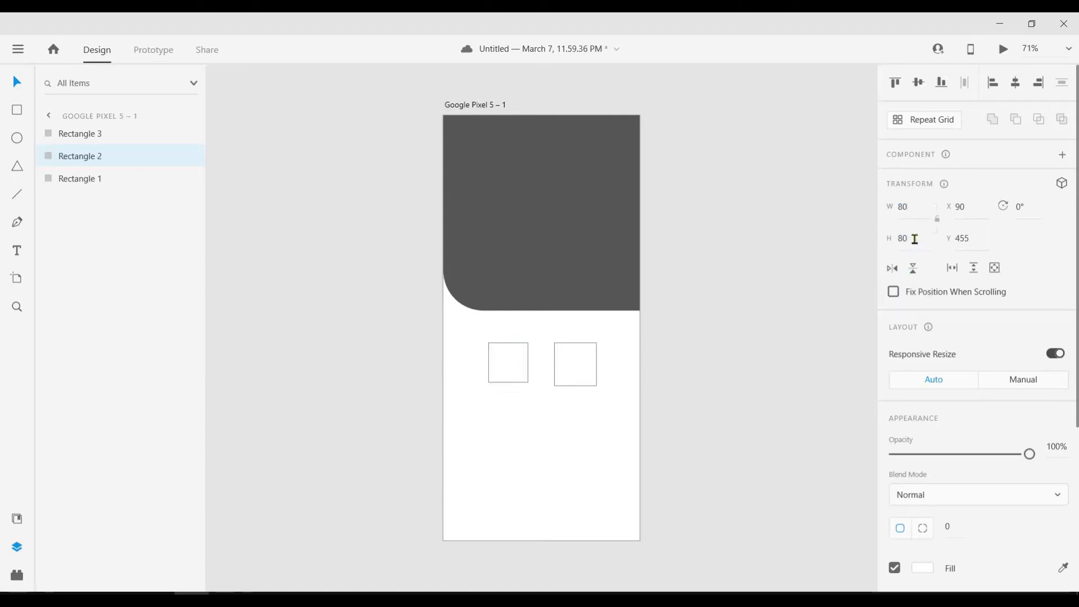
- Resize the right small rectangle to 80 by 80 as well
left_click(585, 363)
left_click(907, 207)
type("80")
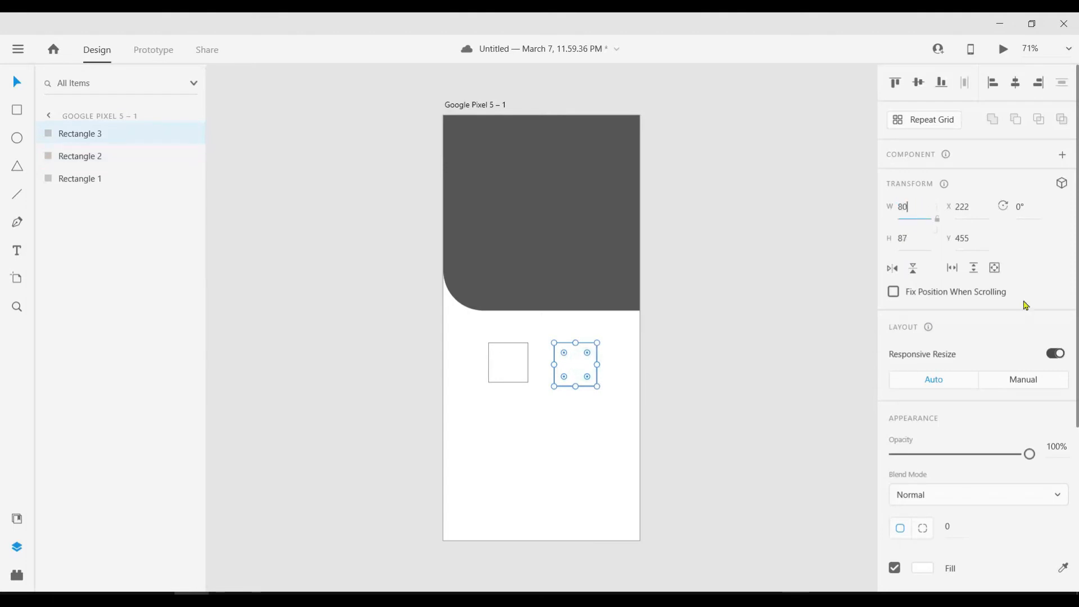
left_click(917, 240)
type("80")
key("Return")
left_click(526, 483)
- Switch the left small square to separate corner radii and set only its top right corner radius to 80
left_click(508, 364)
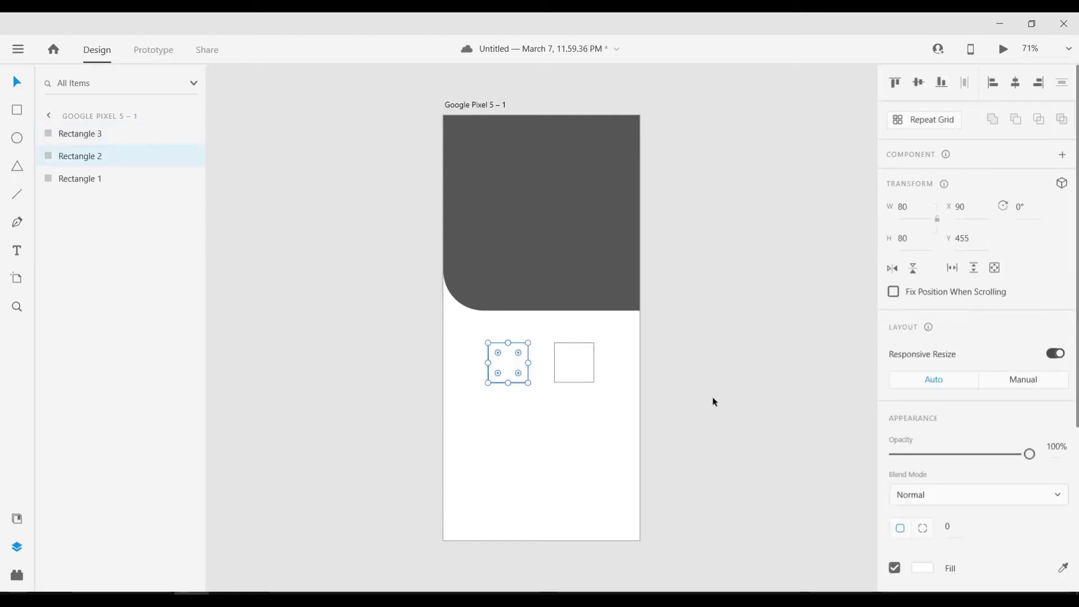
scroll(955, 476, "down", 3)
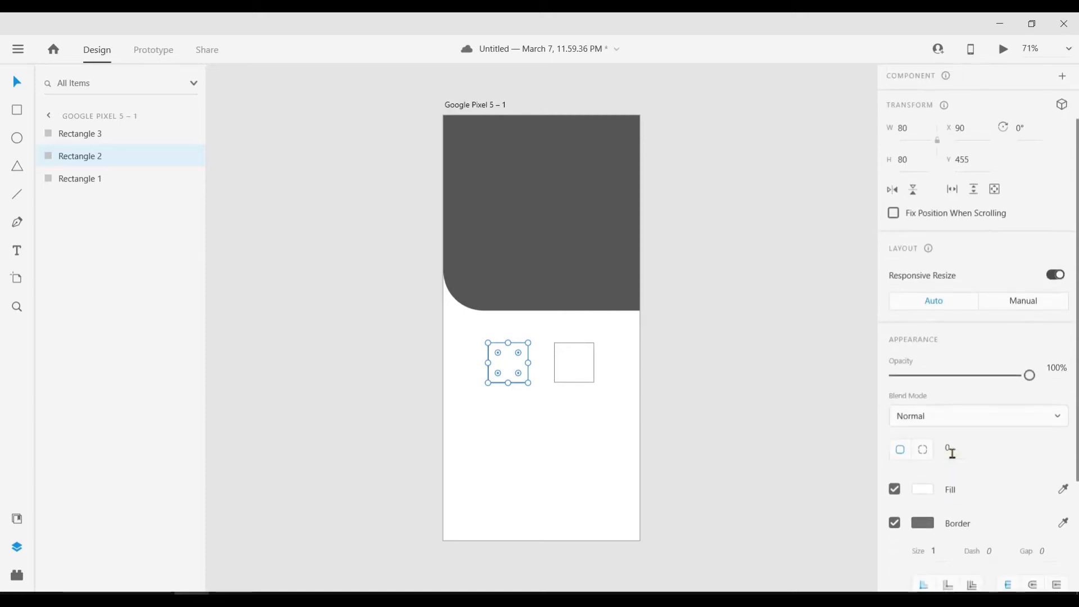
left_click(923, 450)
left_click(1016, 448)
left_click(958, 450)
left_click(980, 449)
type("80")
key("Return")
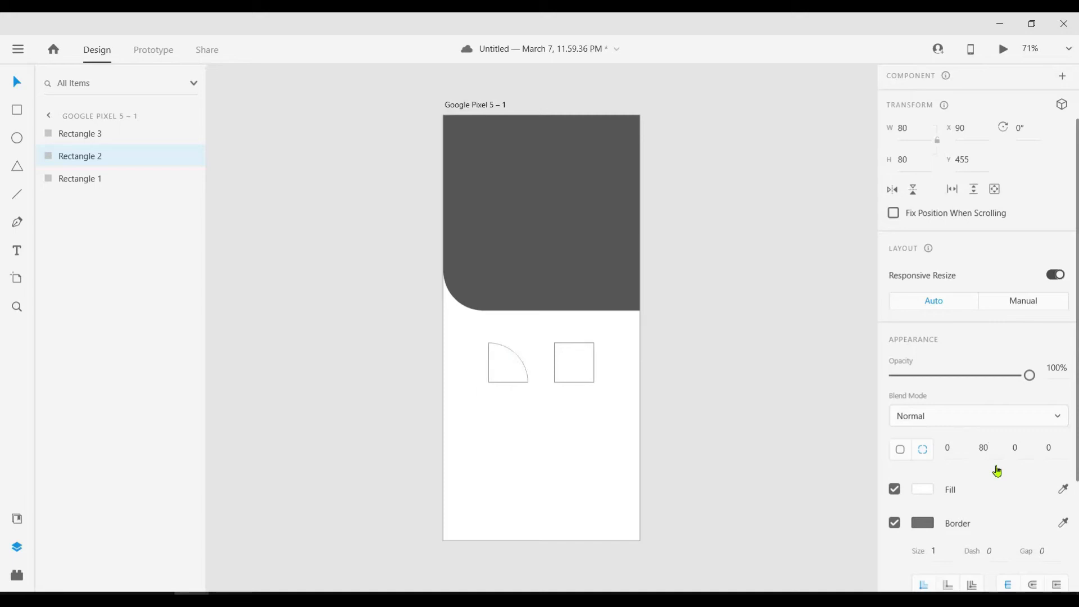
left_click(578, 466)
- Move the quarter-circle shape exactly over the right square and subtract it from that square
left_click(510, 356)
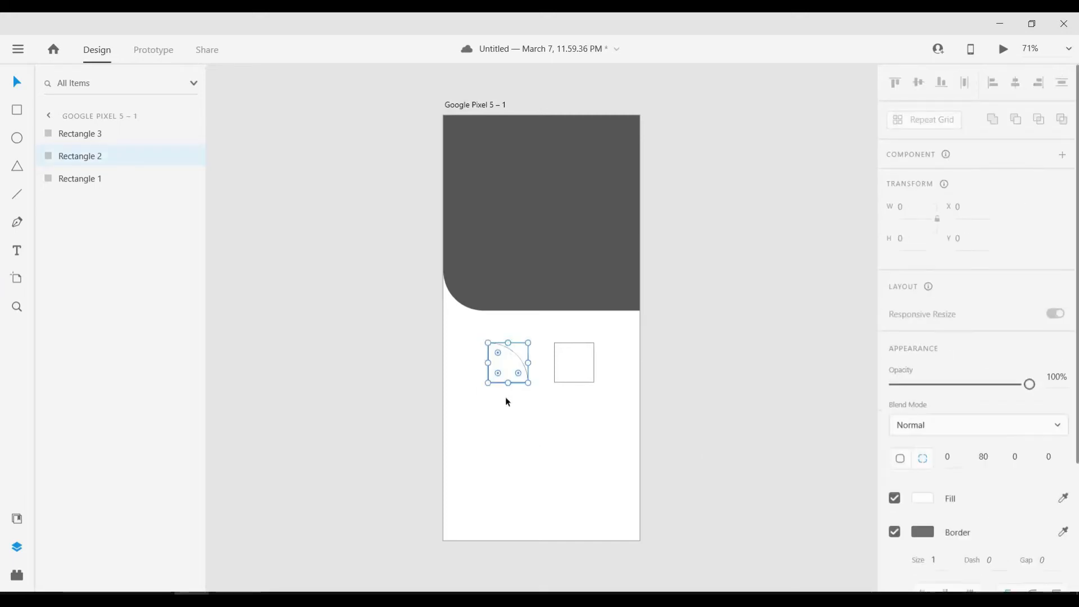
left_click_drag(510, 370, 616, 390)
left_click(578, 457)
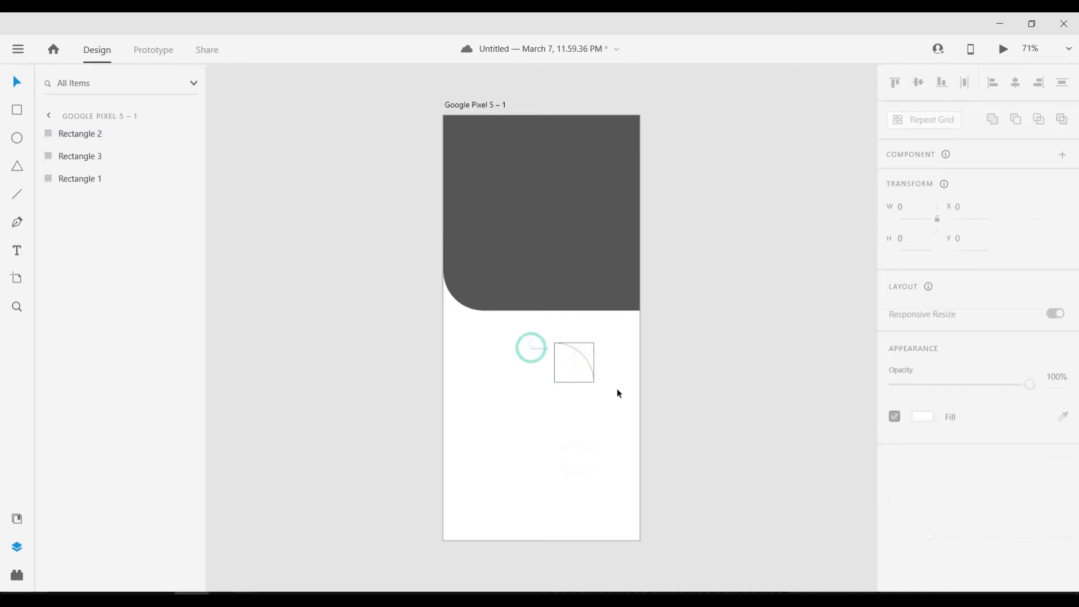
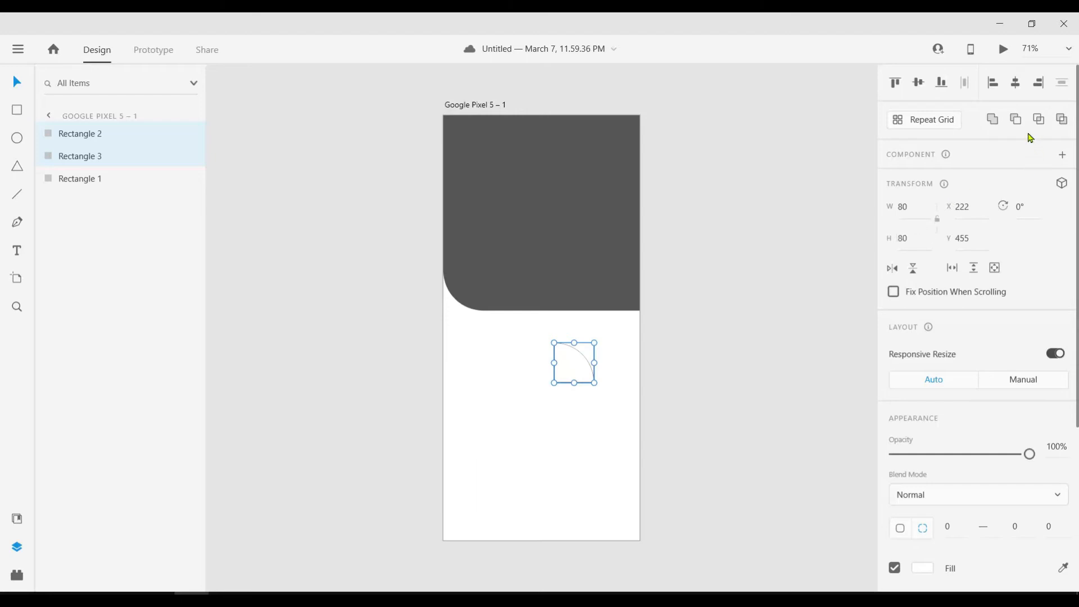
left_click(1016, 119)
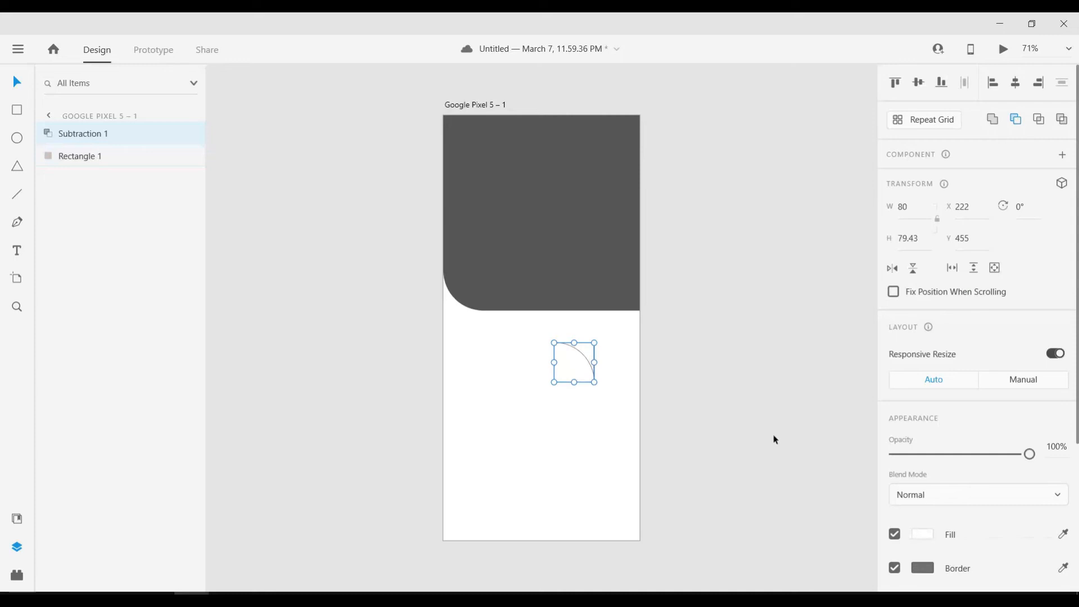
left_click(569, 490)
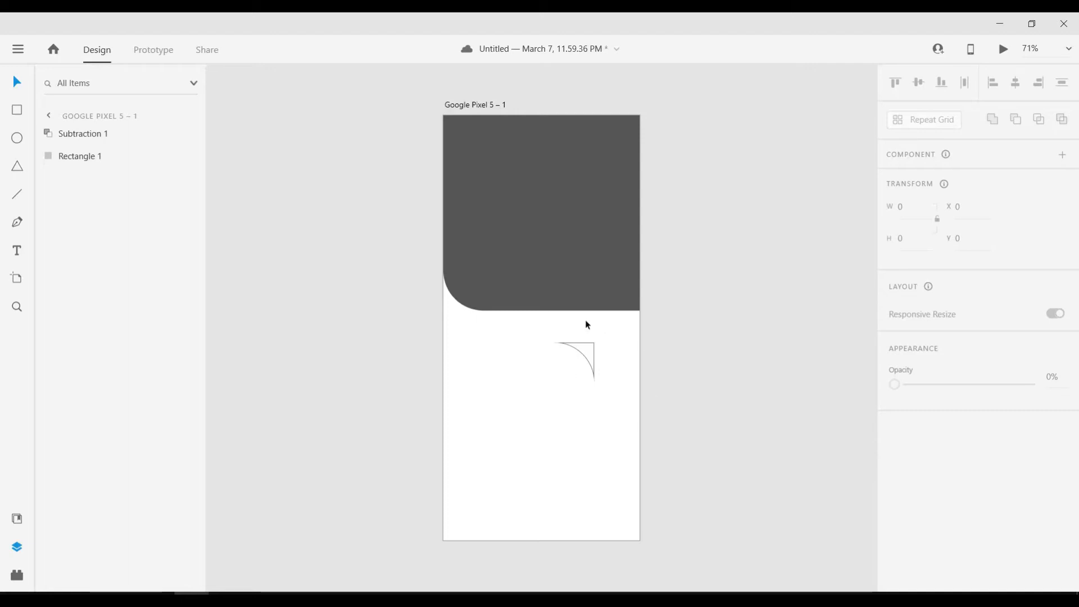
- Move the curved corner piece under the grey shape's bottom right corner, at X 313 and Y 391, and remove its border
left_click(614, 408)
left_click_drag(585, 357, 632, 331)
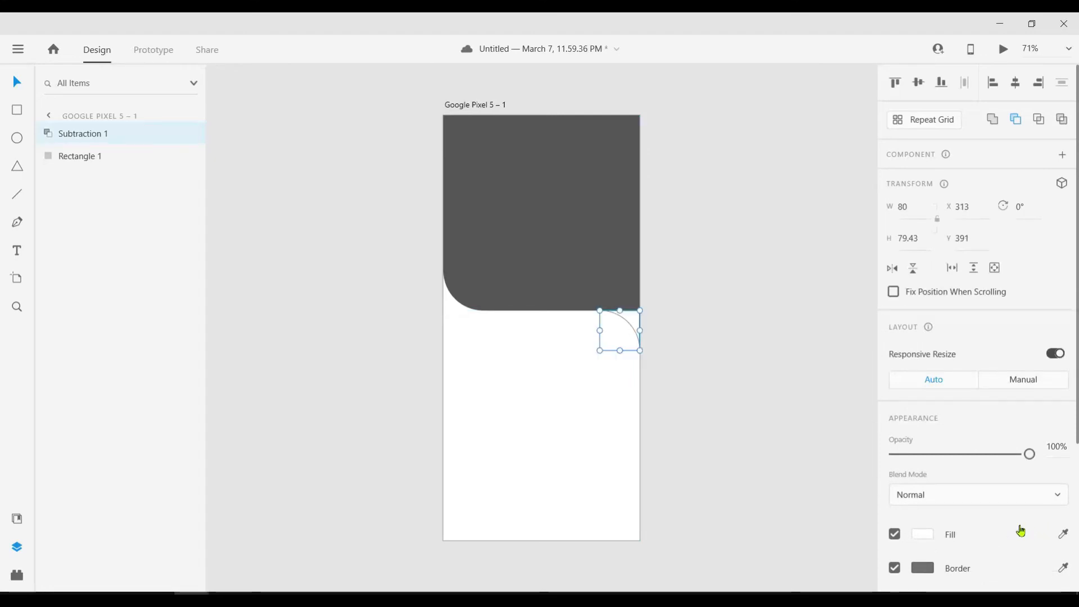
left_click(895, 568)
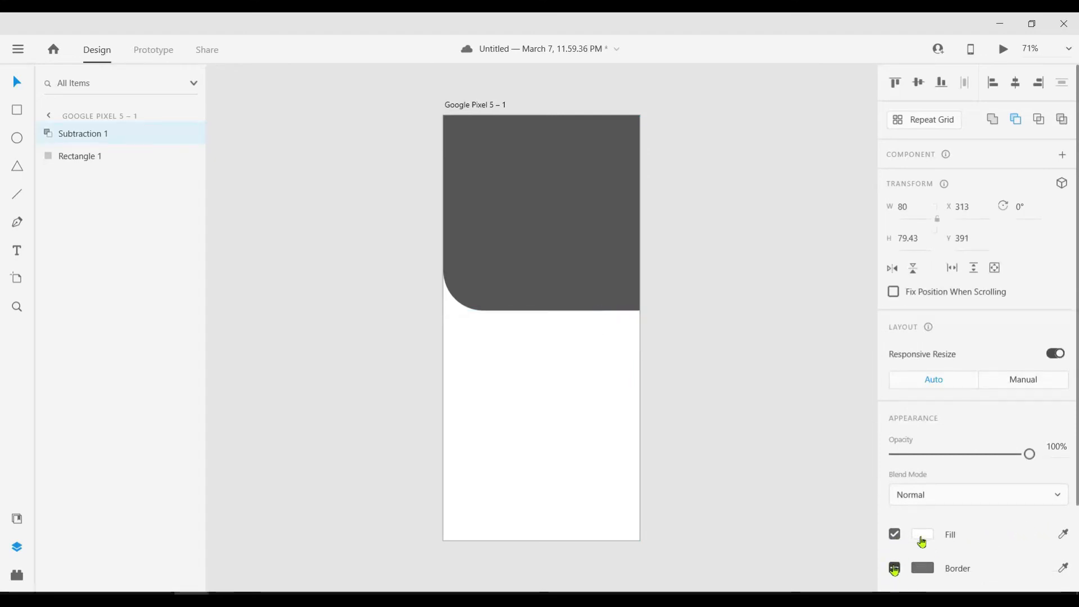
- Fill the curved corner piece with the dark grey sampled from the large shape
left_click(922, 535)
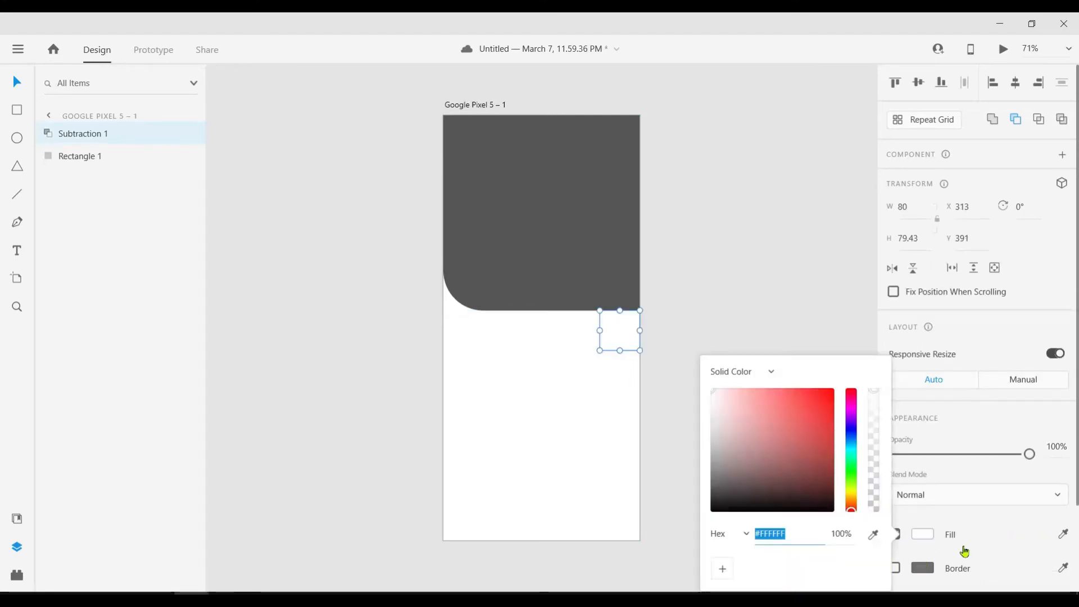
left_click(873, 534)
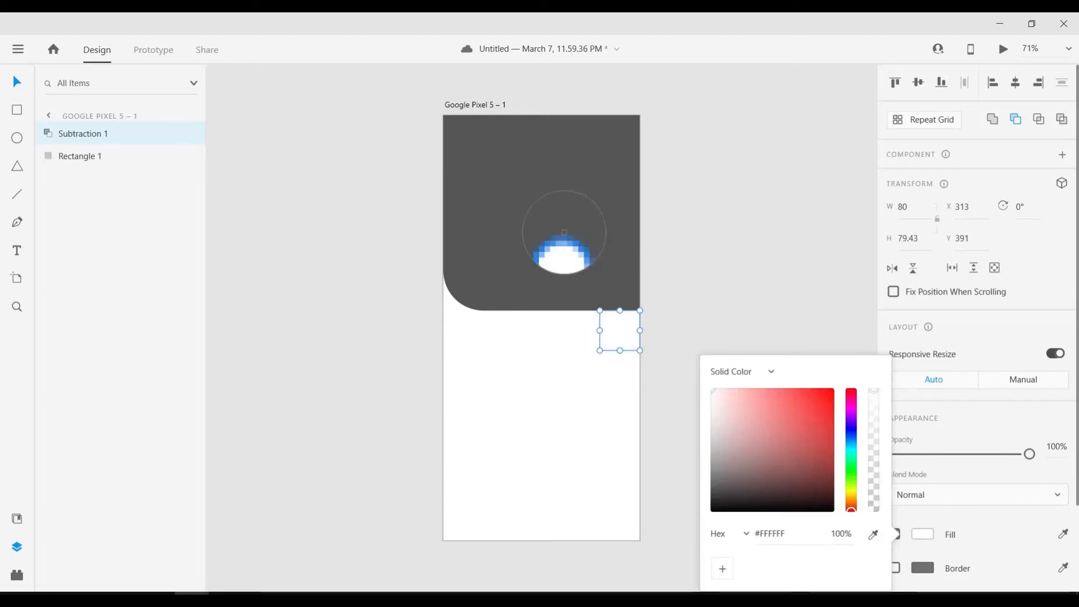
left_click(565, 258)
left_click(564, 376)
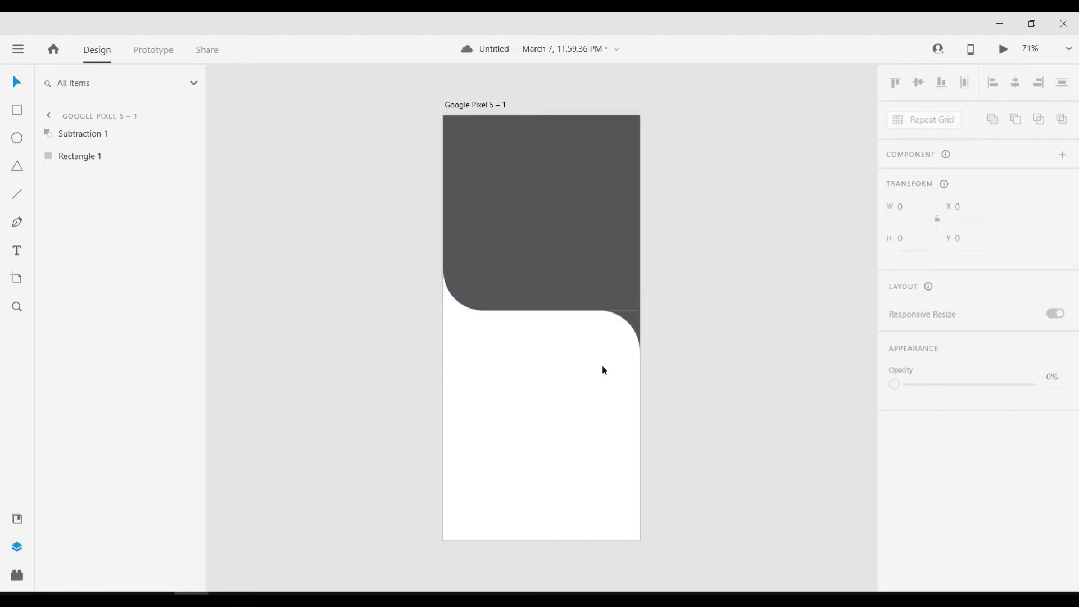
- Unite the curved corner piece and the large grey shape into a single shape
left_click(630, 322)
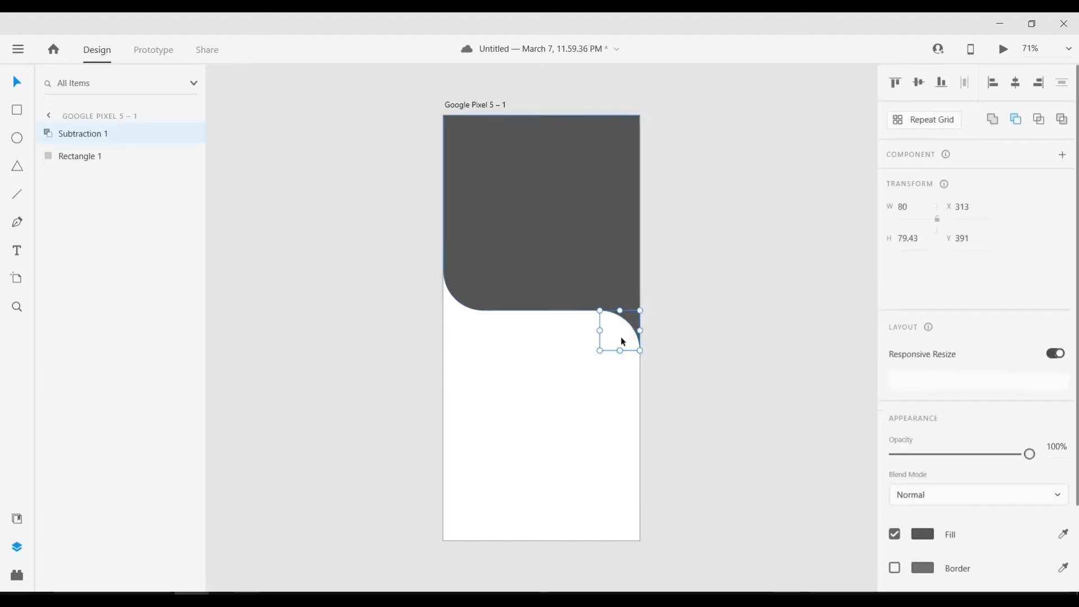
left_click(586, 241, "shift")
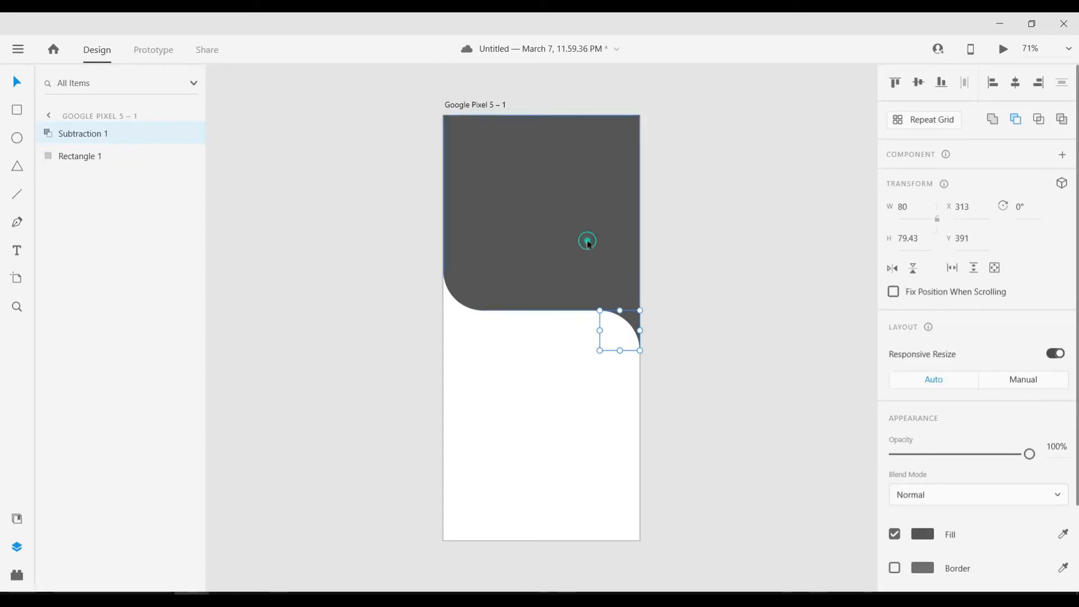
left_click(992, 128)
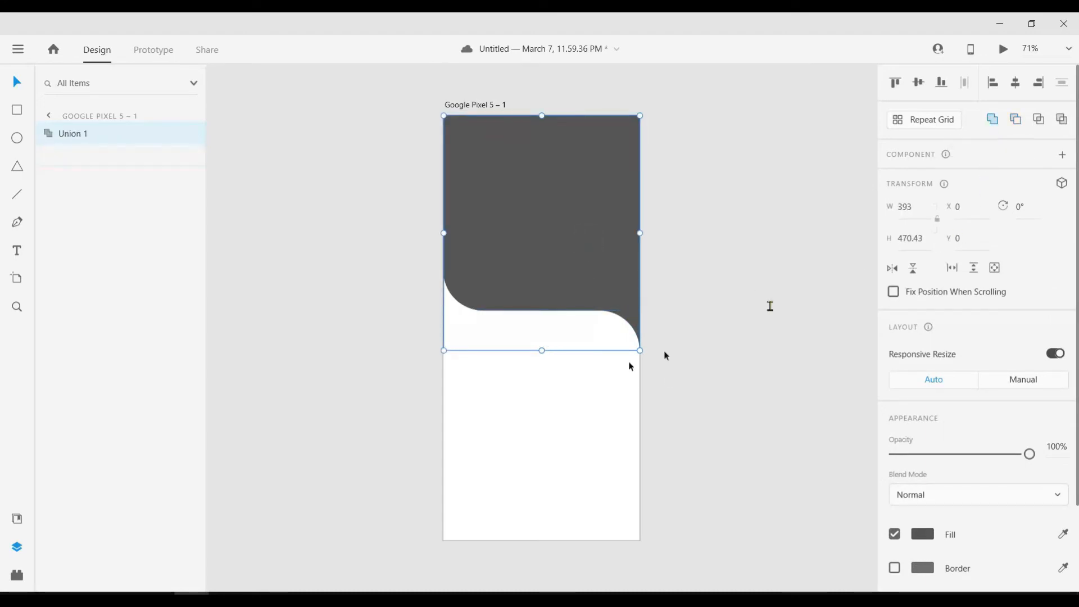
left_click(584, 410)
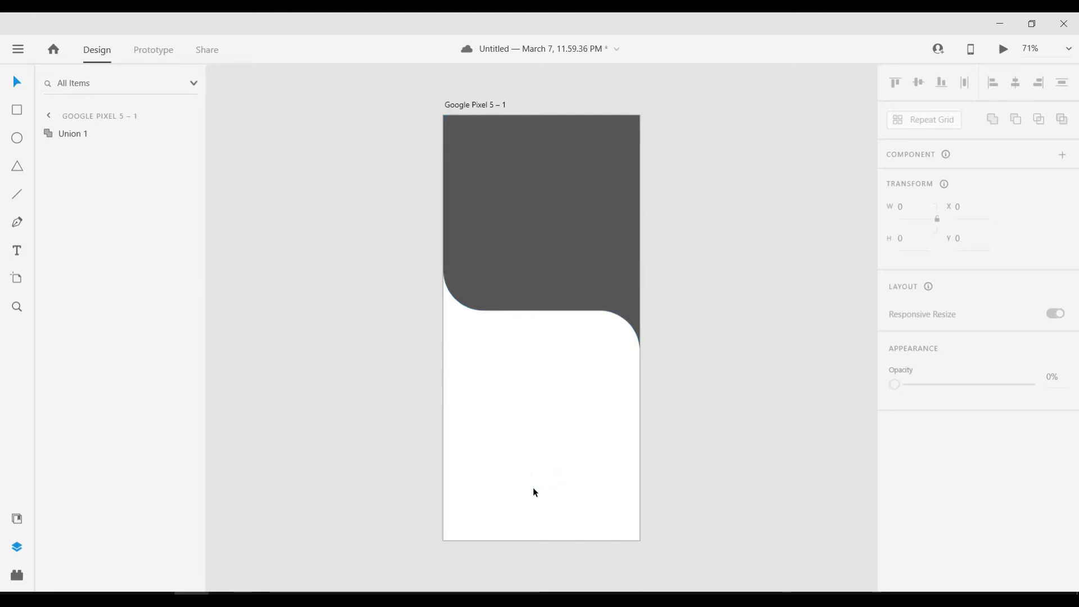
- Draw a rectangle across the full artboard width, 393 by about 394, overlapping the grey shape's lower part at Y 311
key("r")
mouse_move(446, 339)
left_mouse_down()
mouse_move(609, 390)
mouse_move(639, 481)
left_mouse_up()
key("v")
left_click_drag(573, 418, 571, 350)
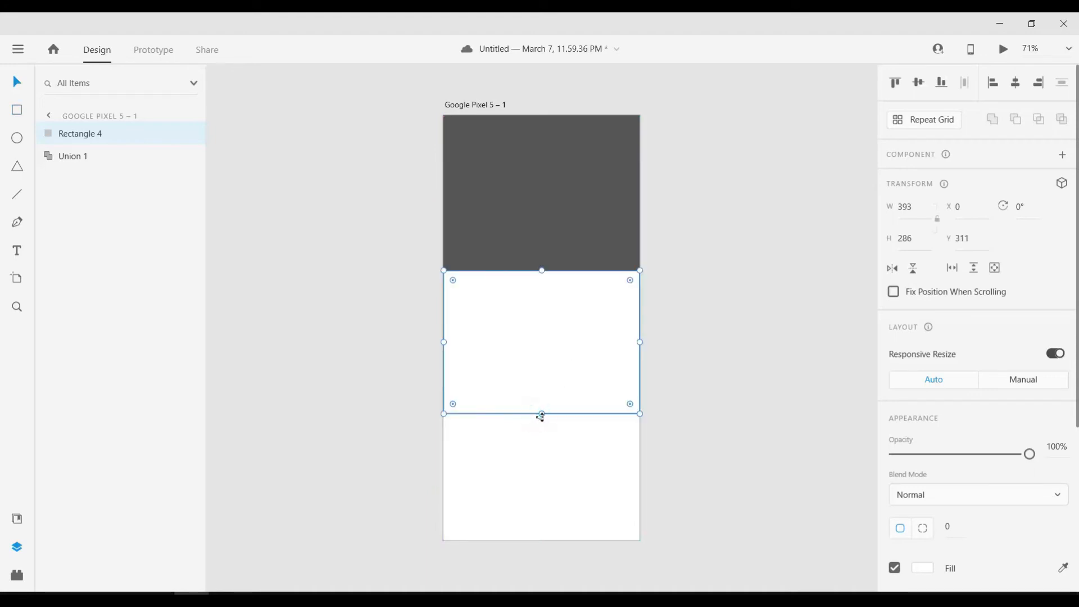
left_click_drag(543, 417, 543, 467)
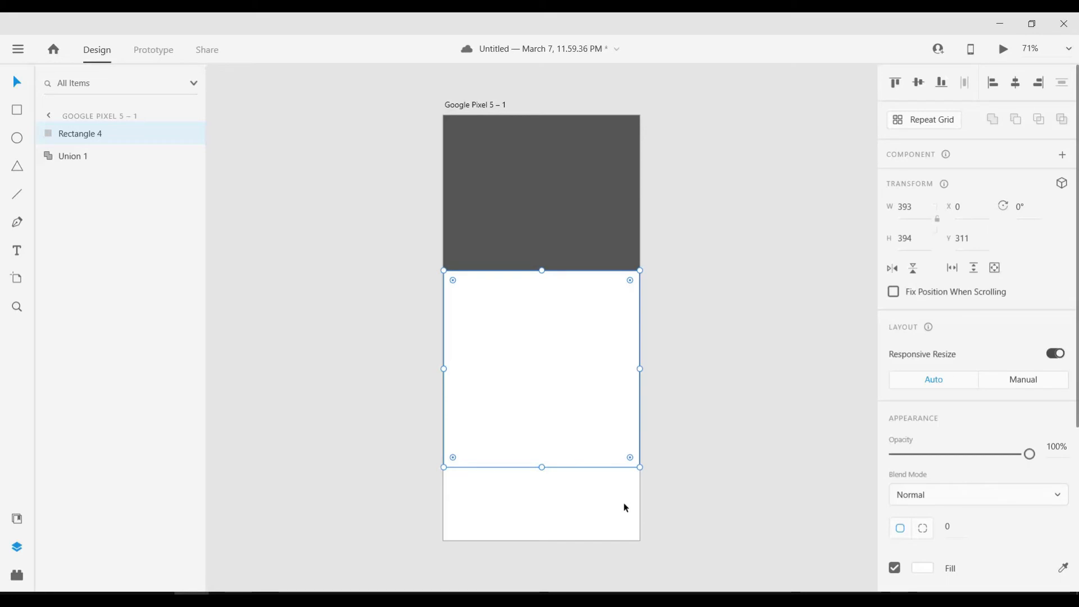
- Send the new white rectangle to the back, behind the united grey shape
left_click(680, 529)
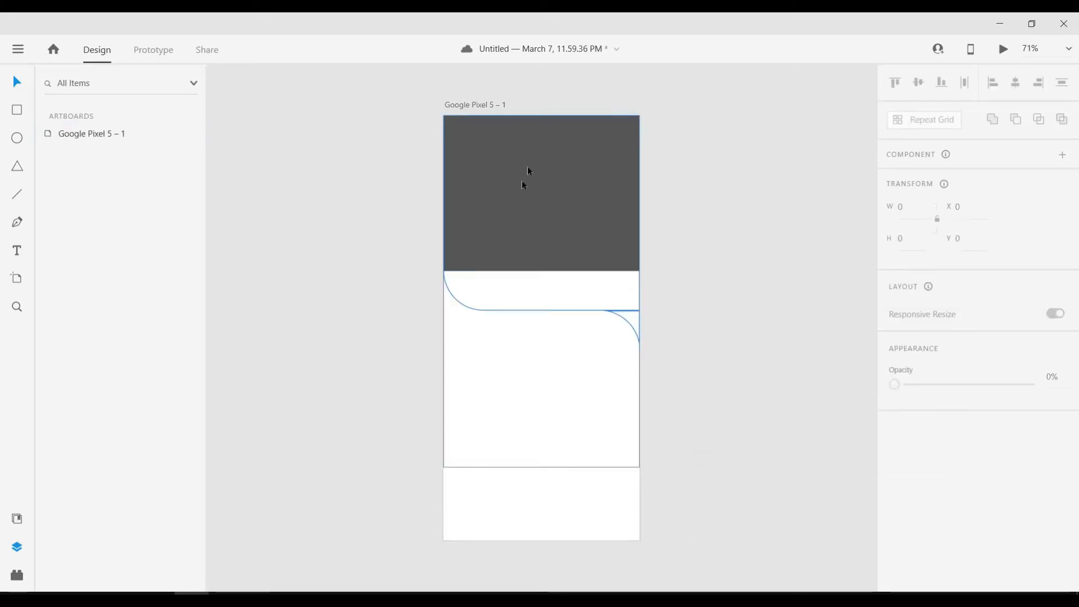
left_click(509, 393)
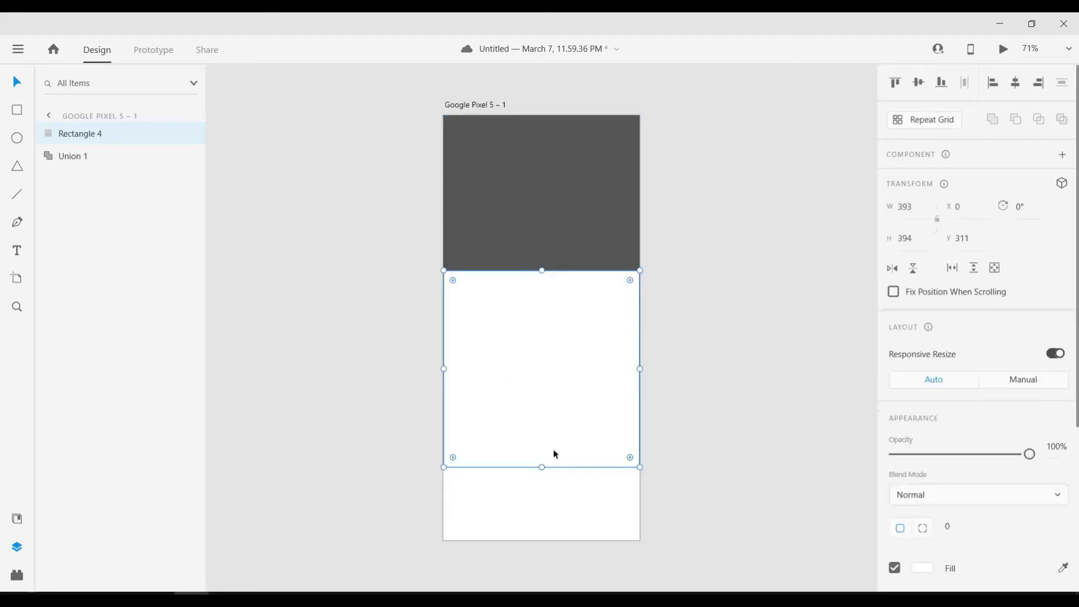
right_click(529, 352)
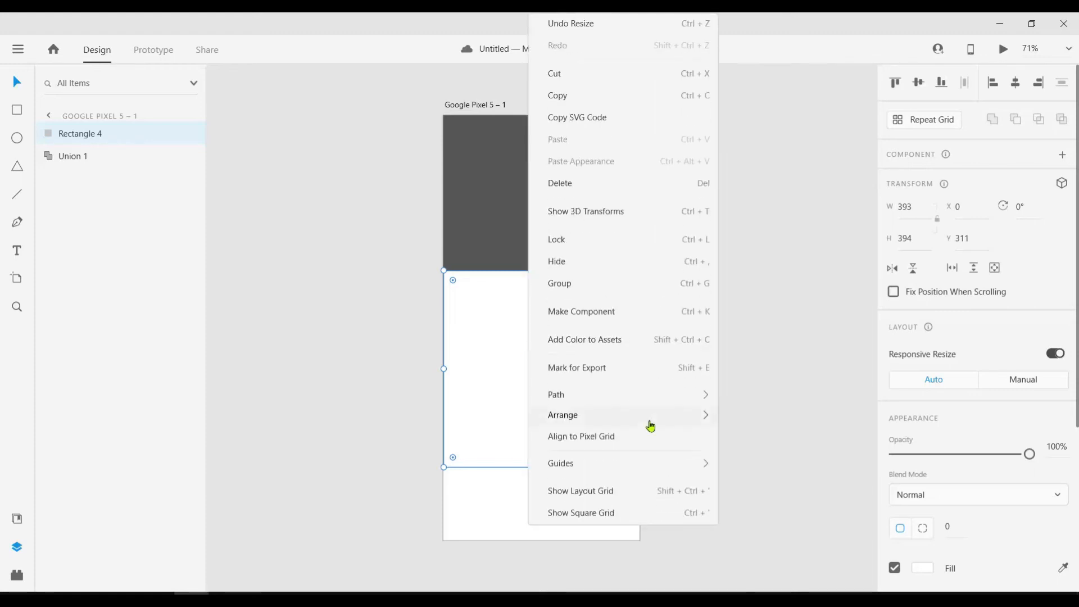
mouse_move(652, 425)
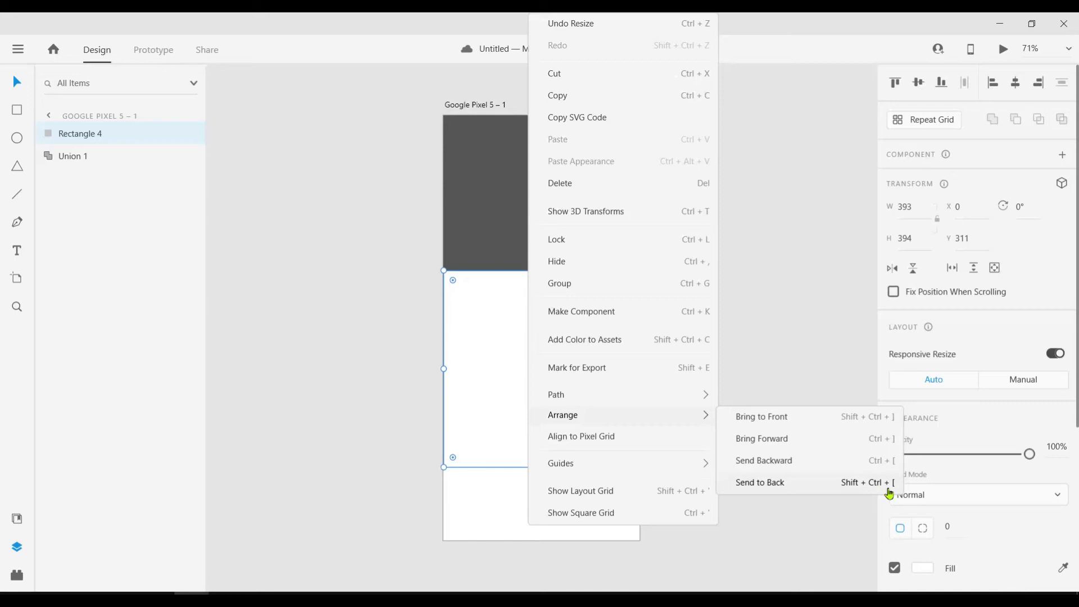
left_click(832, 479)
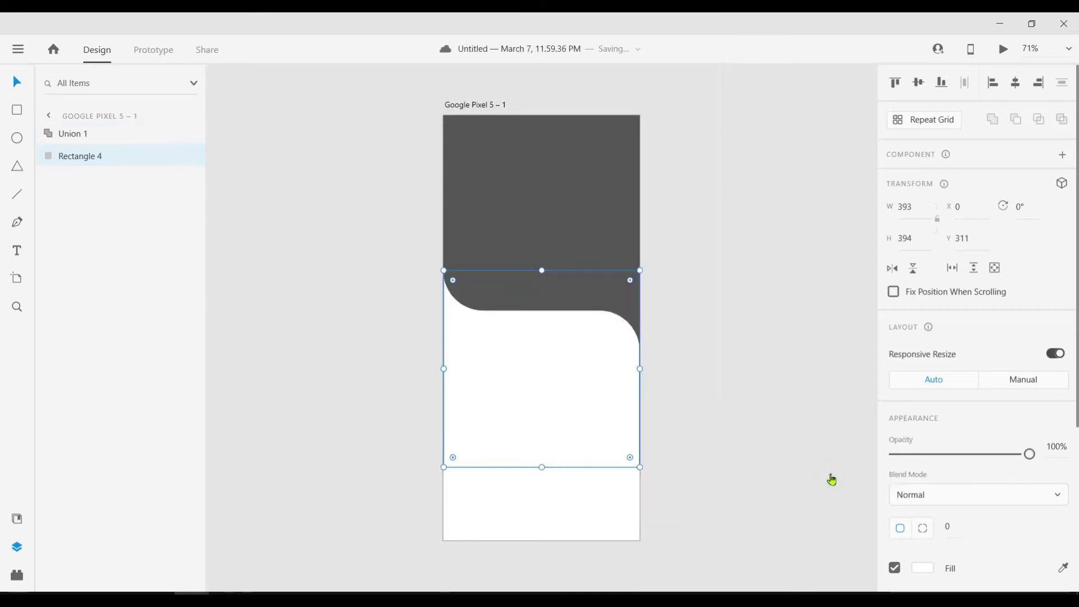
left_click(565, 509)
left_click(744, 494)
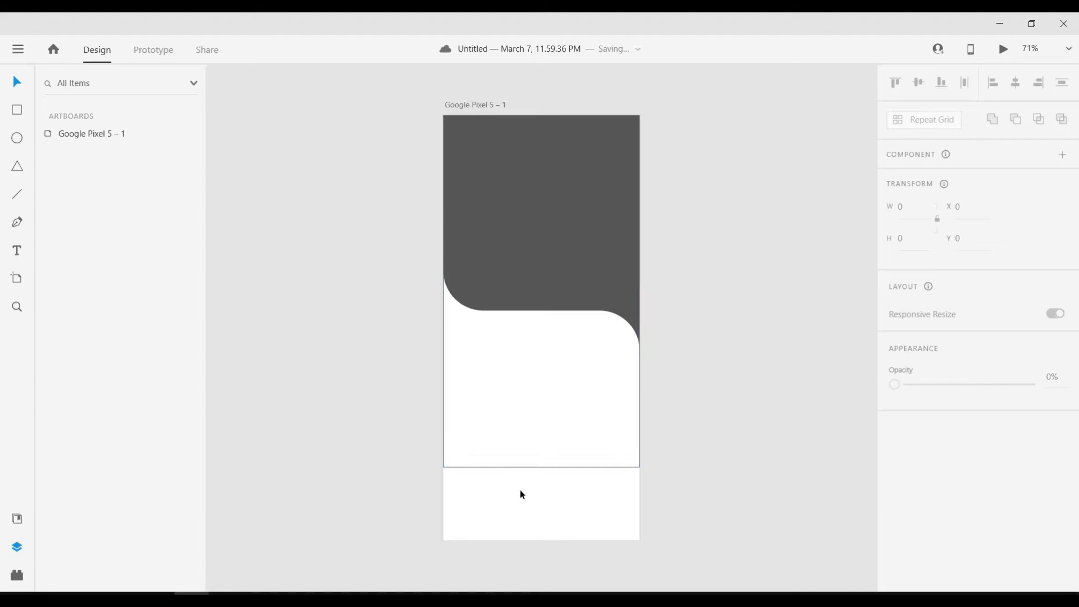
- Set the fill of the rectangle behind the grey shape to light grey #DCD4D4
left_click(525, 440)
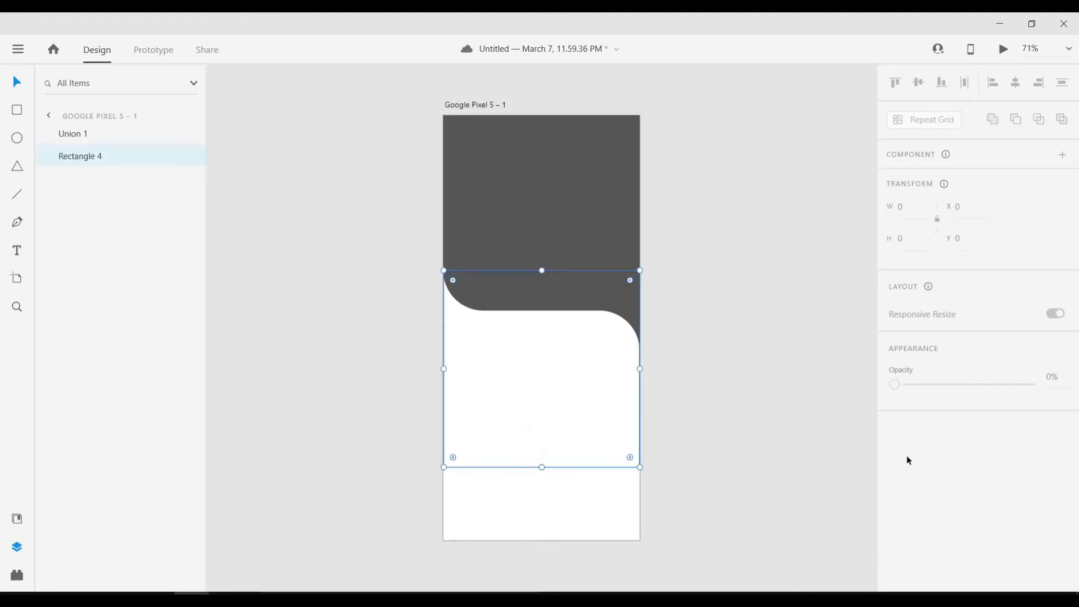
scroll(969, 510, "down", 2)
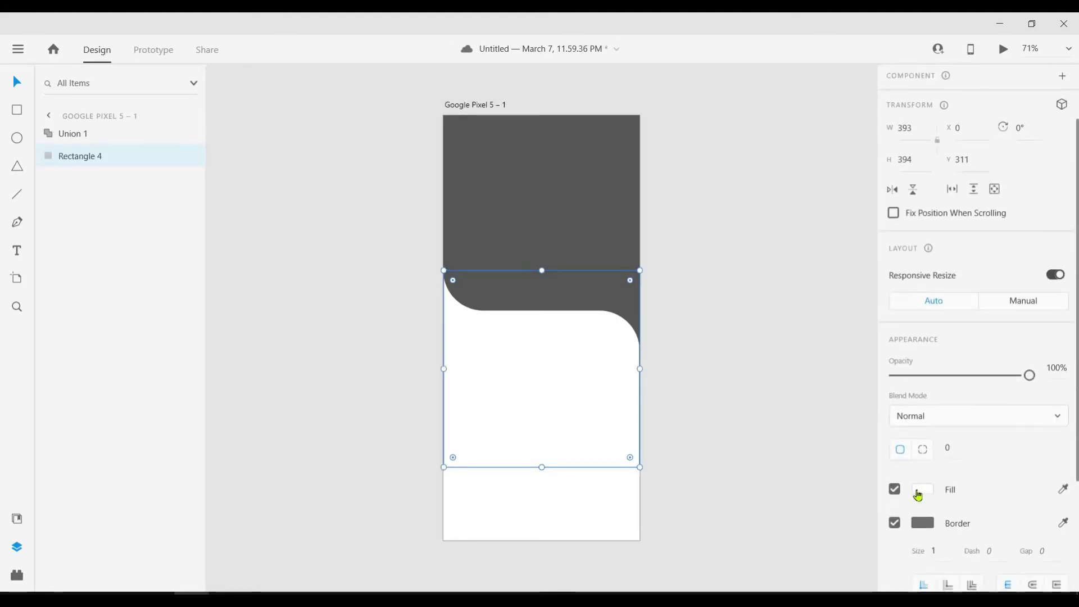
left_click(922, 494)
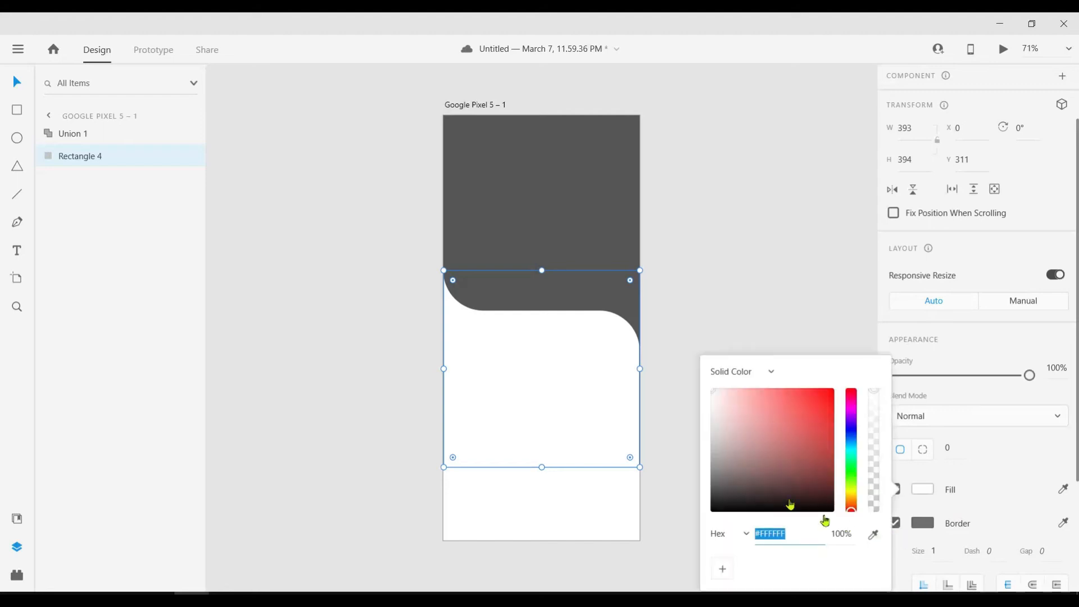
left_click(738, 469)
left_click_drag(723, 432, 716, 411)
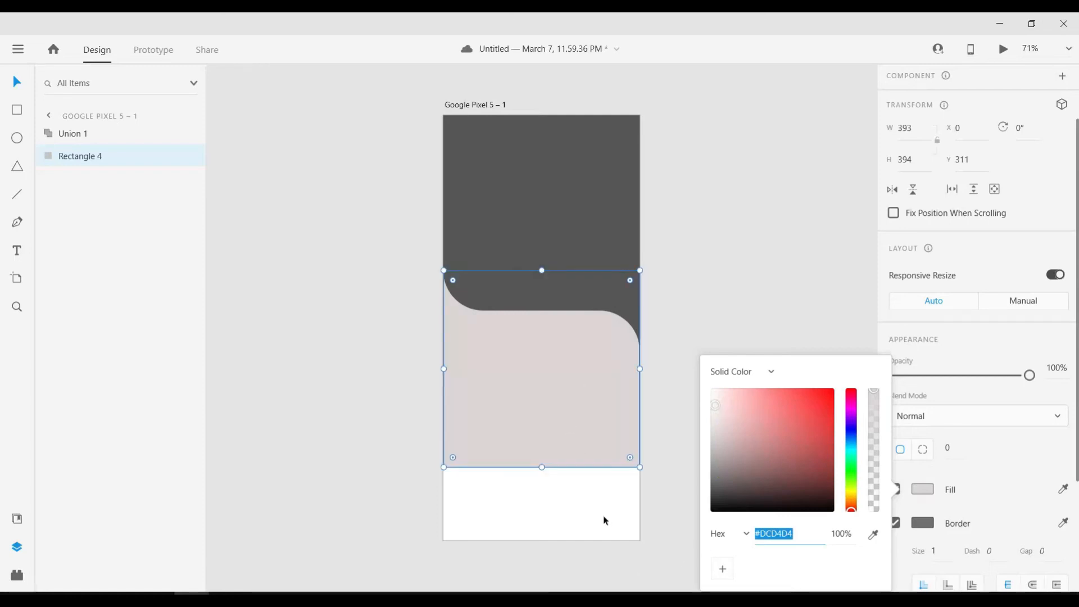
left_click(582, 544)
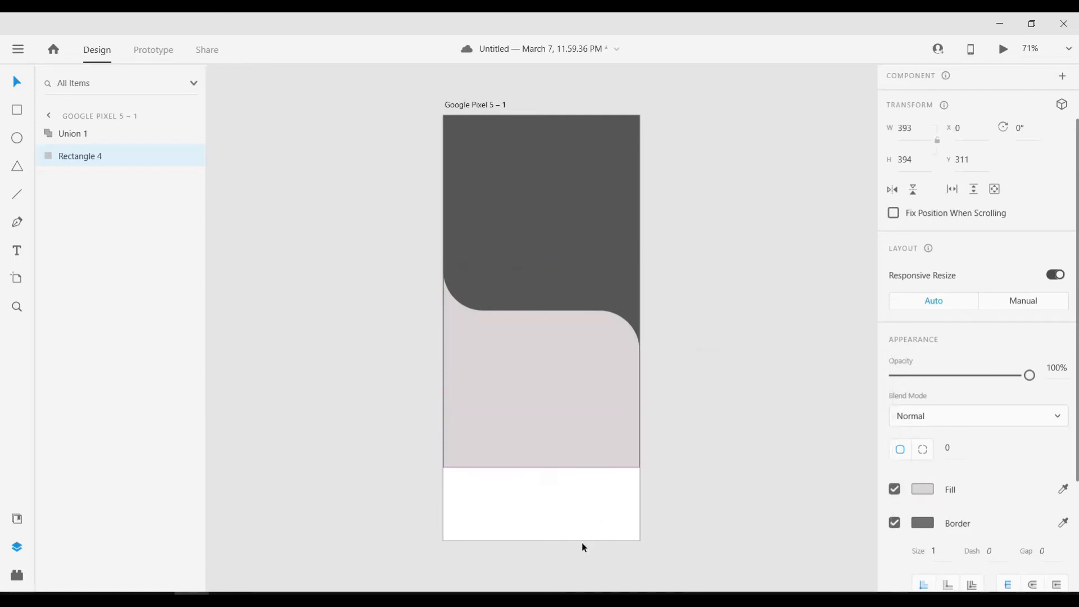
- Change the Google Pixel 5 artboard's background fill from white to a light grey
left_click(564, 512)
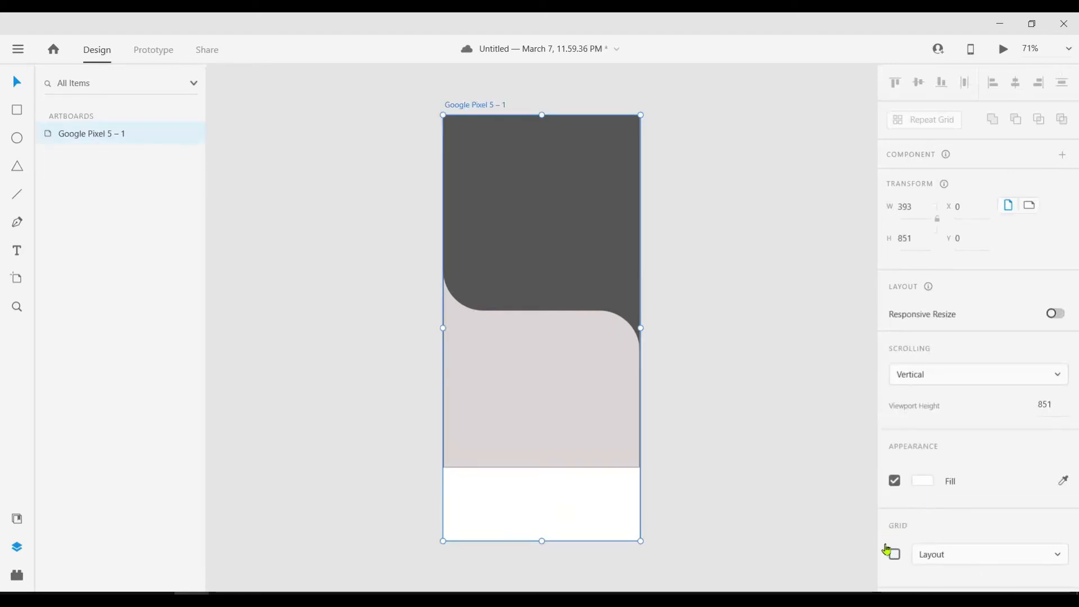
left_click(924, 482)
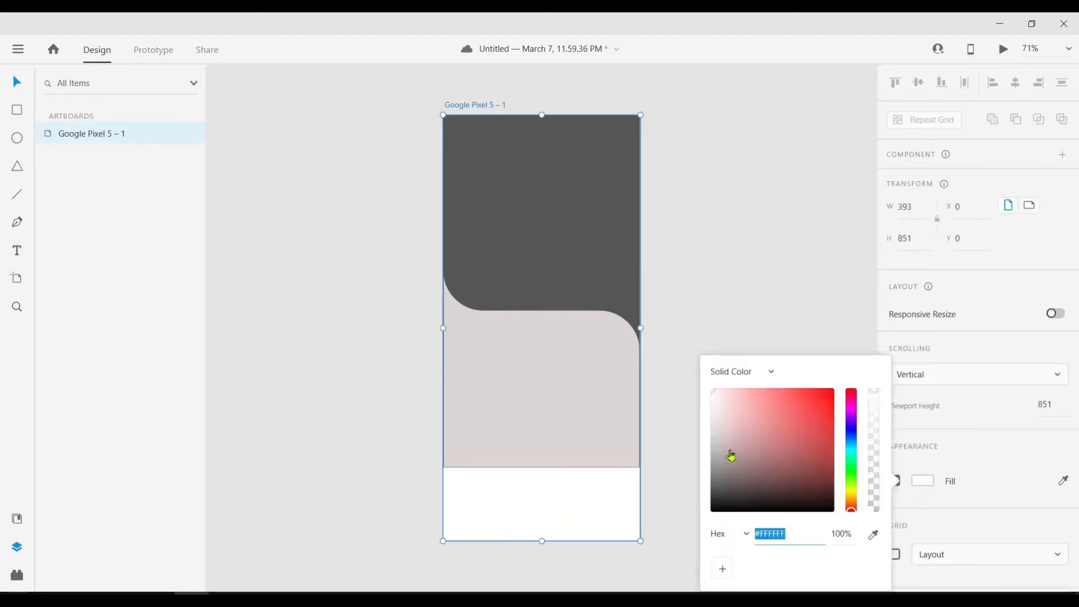
left_click_drag(730, 424, 705, 401)
- Fill the large rectangle below the dark shape with white and remove its border
left_click(549, 443)
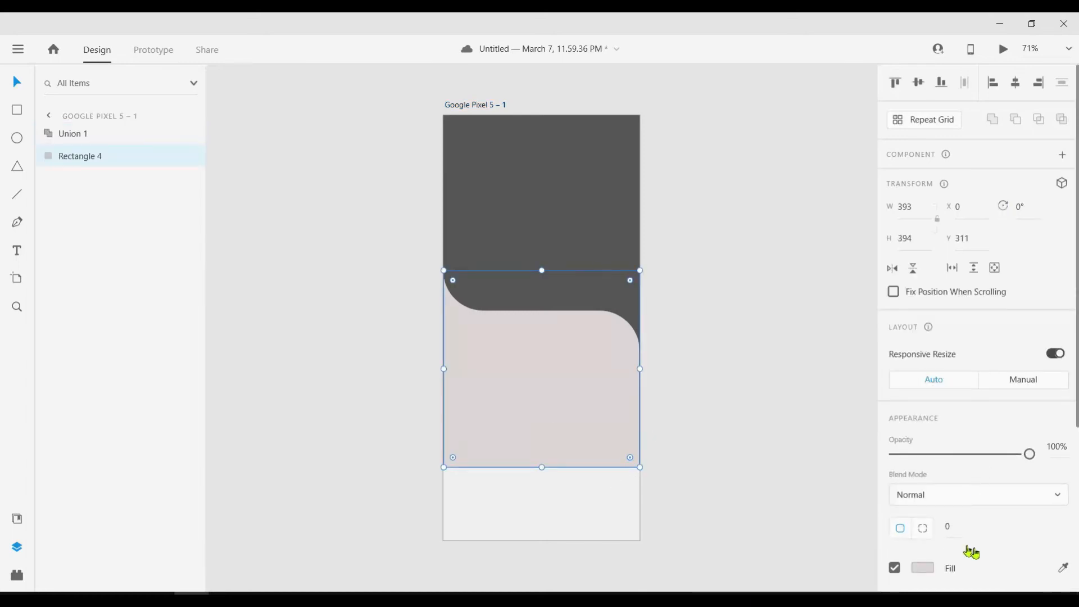
left_click(922, 568)
left_click_drag(727, 409, 689, 373)
left_click_drag(751, 286, 450, 279)
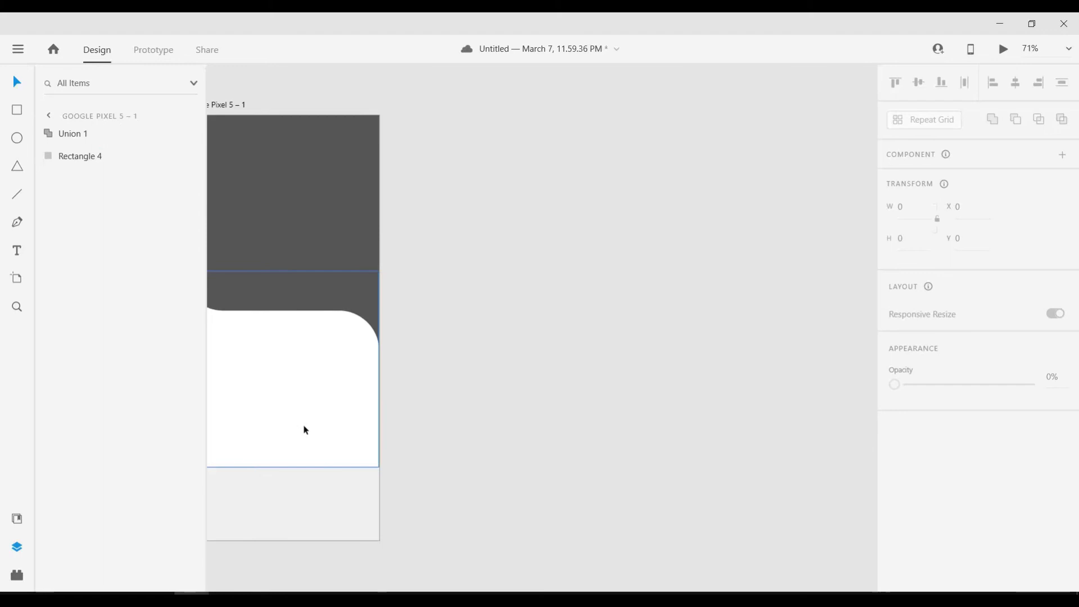
left_click(564, 436)
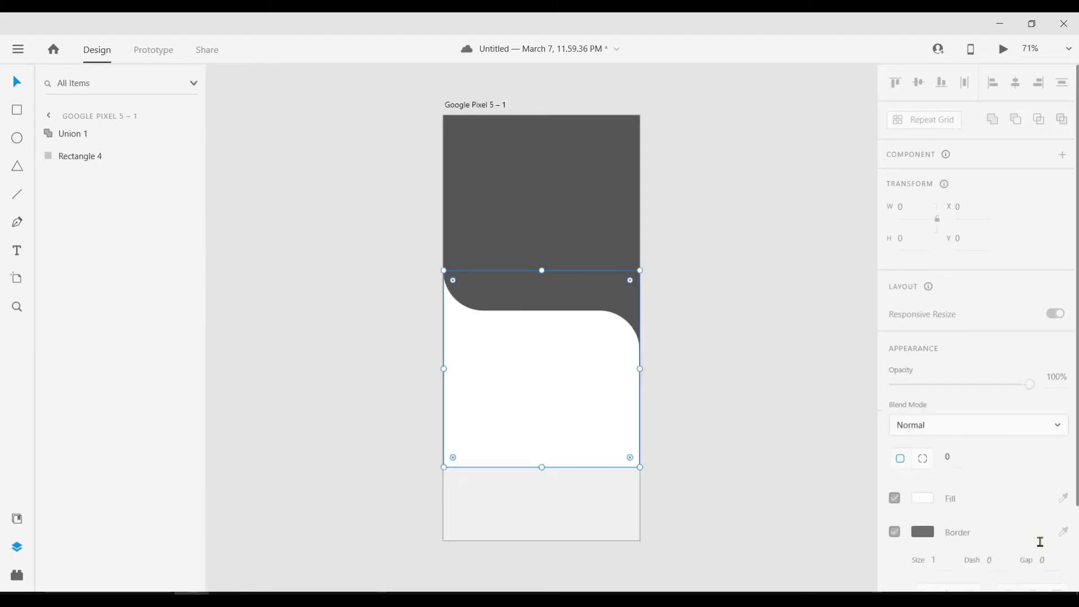
scroll(910, 573, "down", 3)
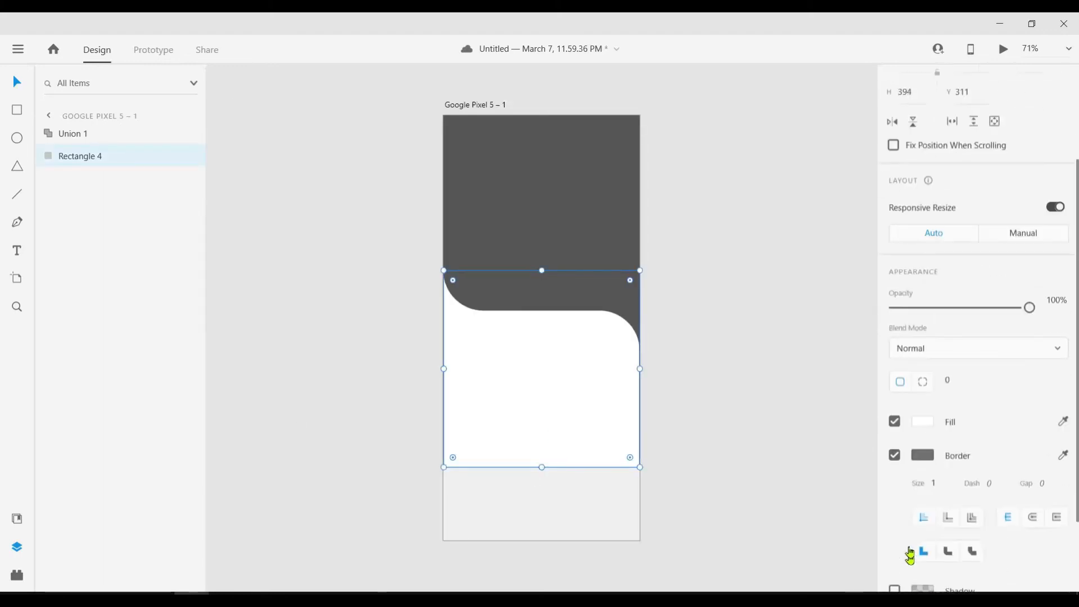
left_click(894, 452)
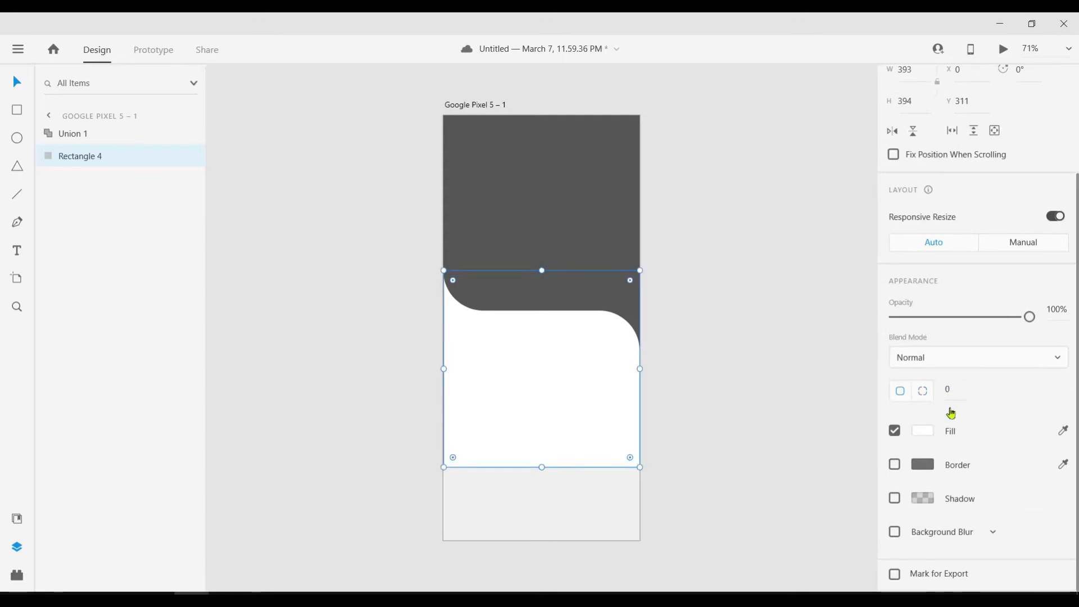
- Round only the two bottom corners of the white rectangle with a radius of 80 each
left_click(929, 396)
left_click(1015, 389)
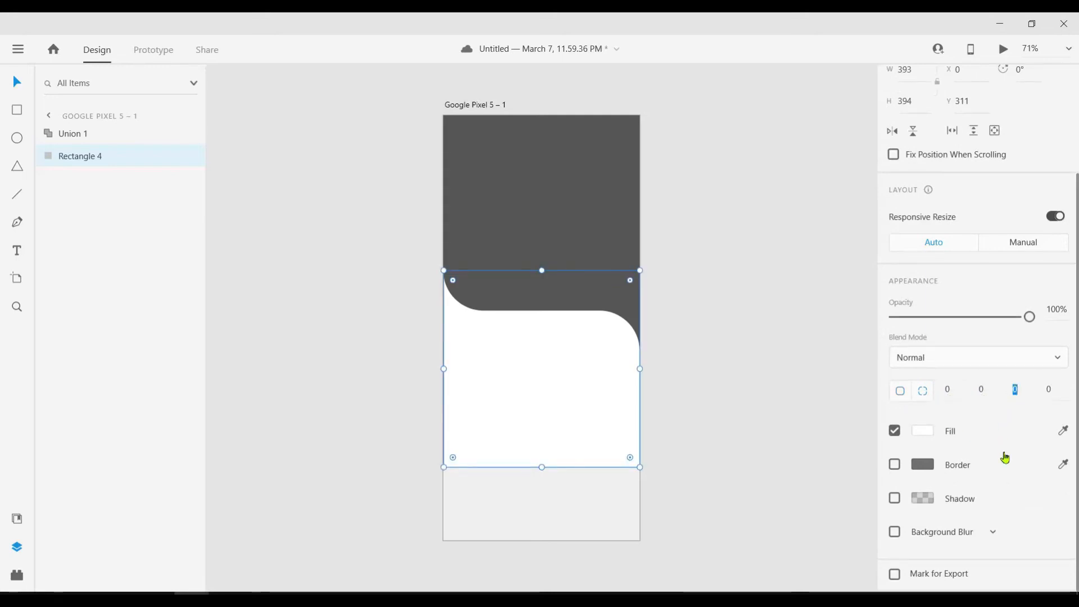
type("80")
key("Return")
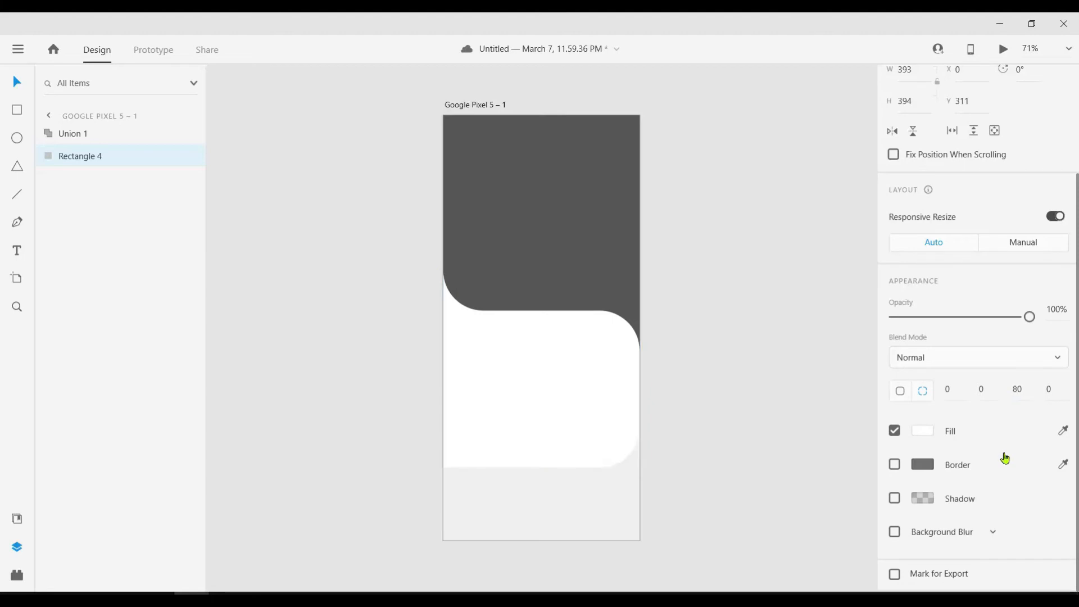
type("0")
key("Return")
left_click(754, 468)
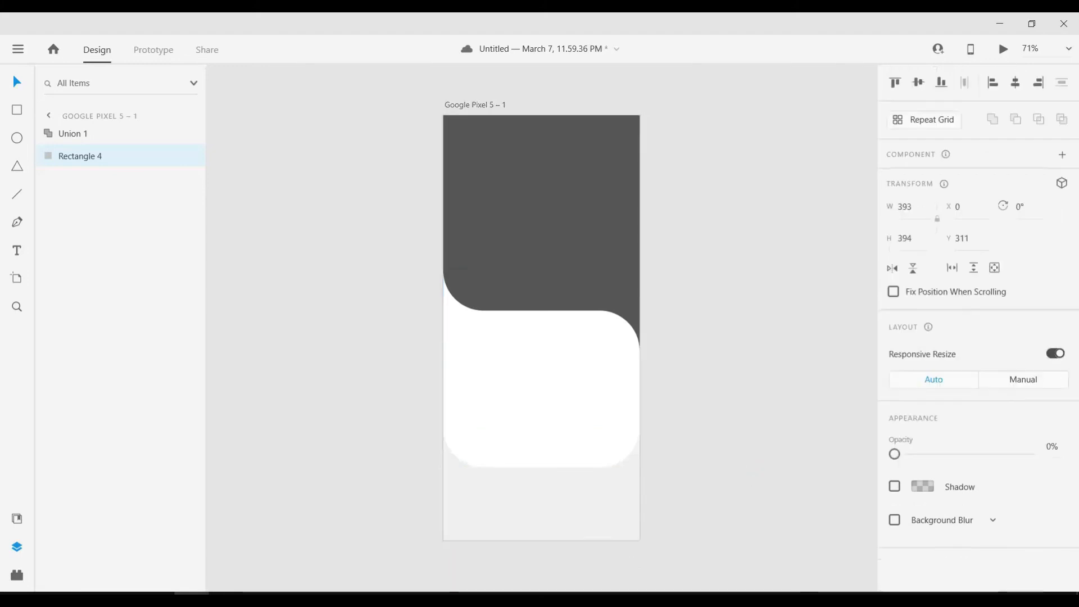
- Add a drop shadow to the white rectangle, using the default shadow settings
left_click(539, 388)
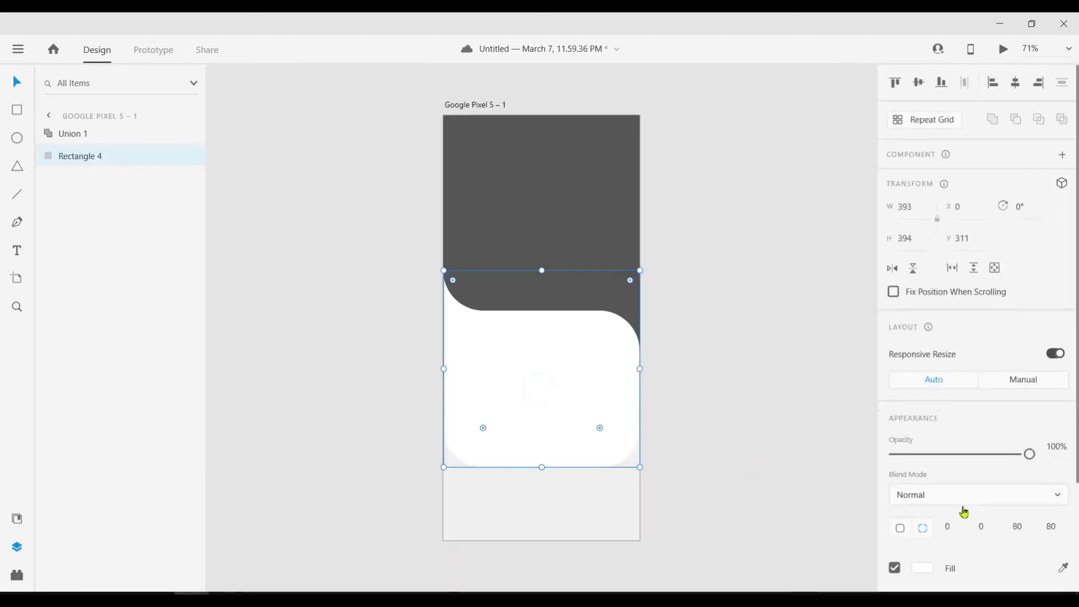
scroll(965, 512, "down", 3)
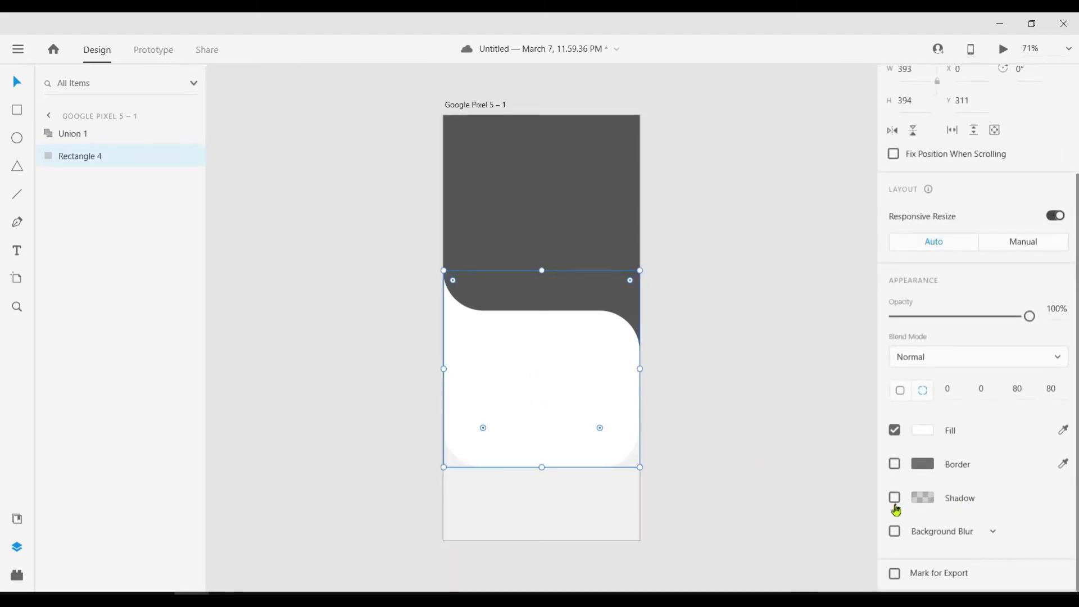
left_click(768, 518)
left_click(570, 424)
scroll(995, 562, "down", 3)
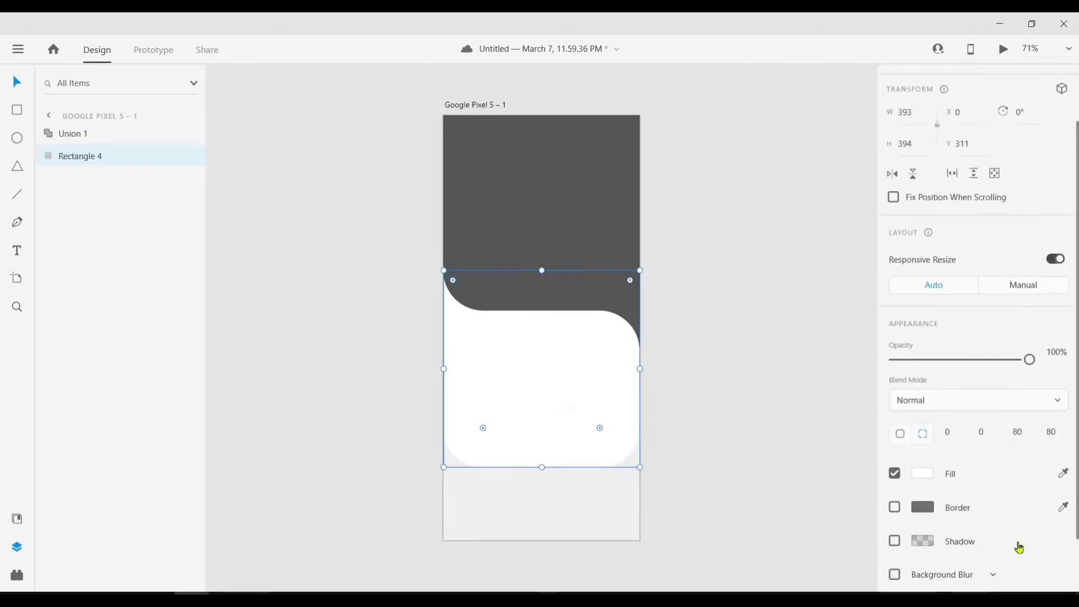
left_click(893, 498)
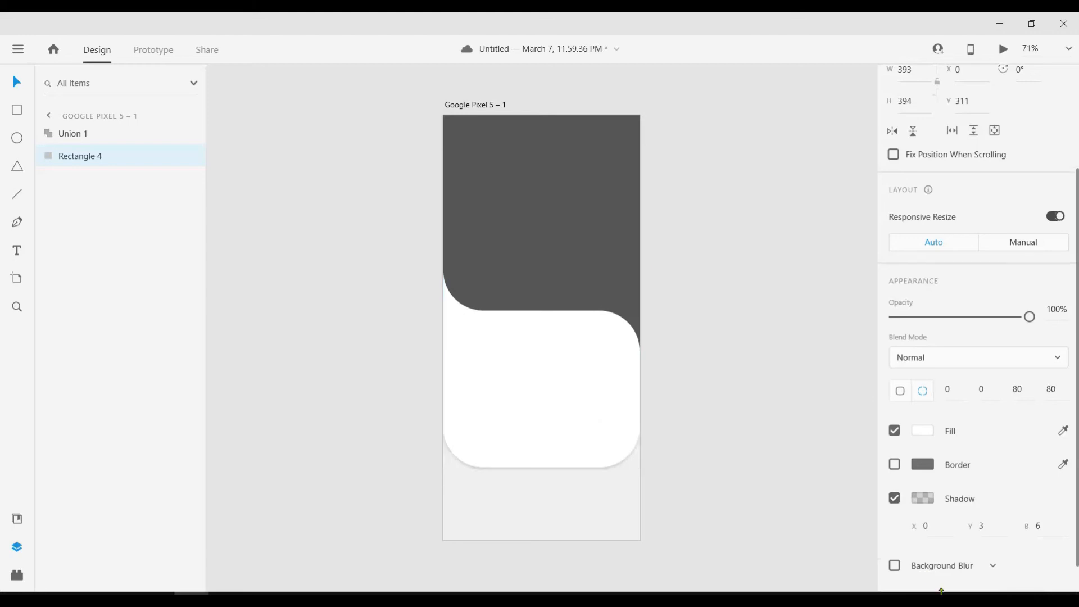
left_click(809, 536)
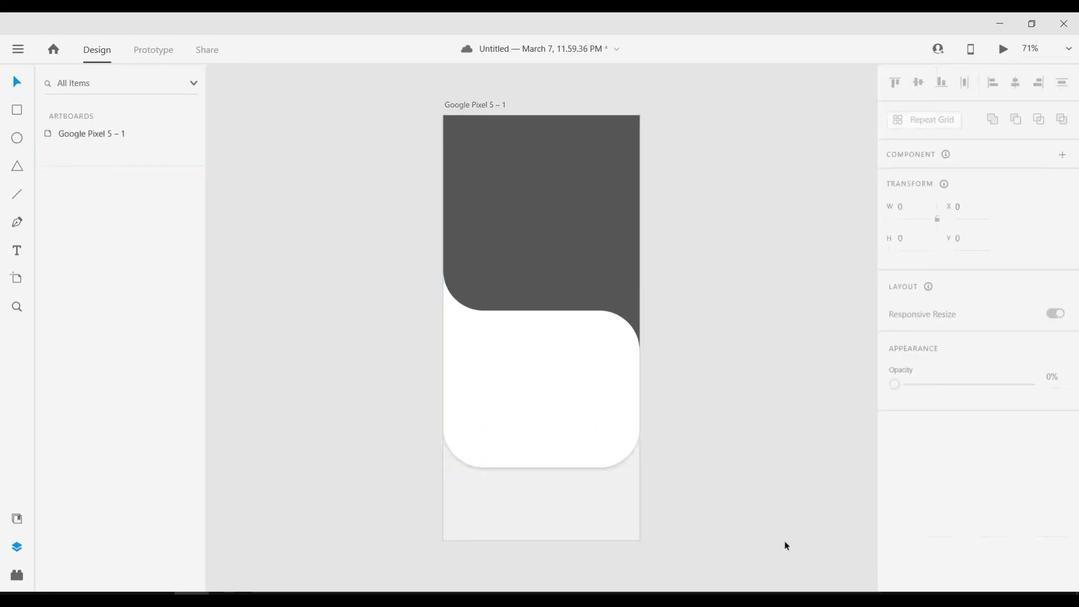
- Save the document and place a duplicate of the white rectangle lower down, at about Y 470
left_click(594, 421)
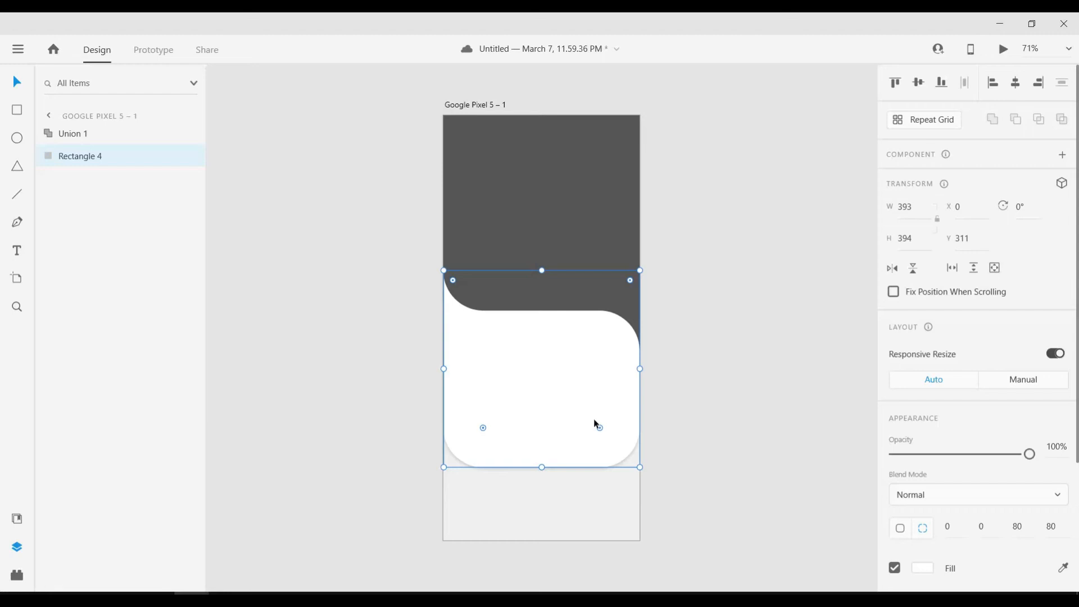
key("ctrl+s")
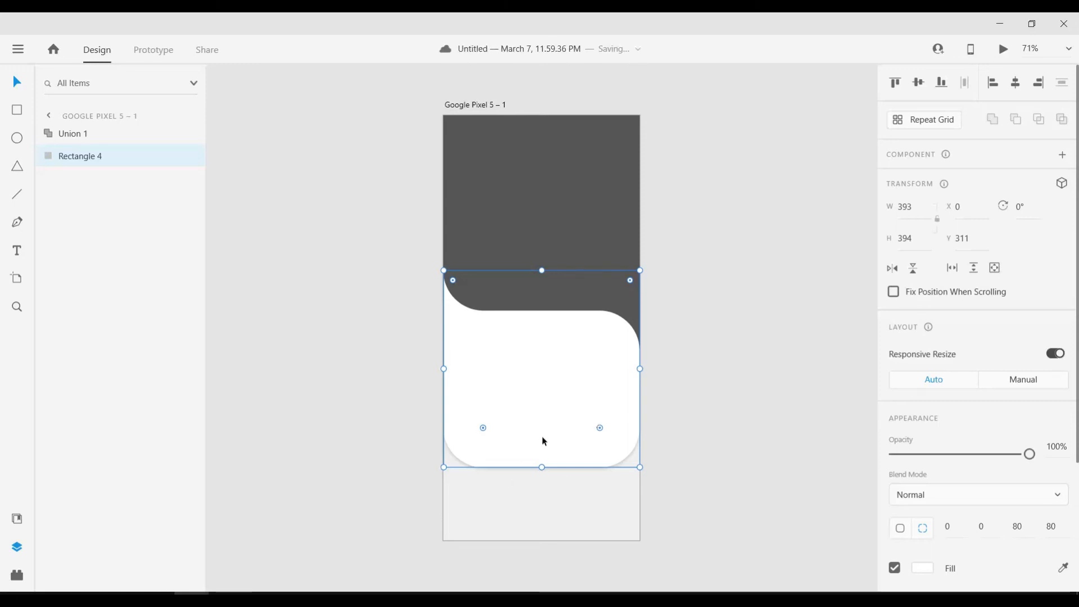
key("alt")
left_click_drag(551, 405, 552, 485)
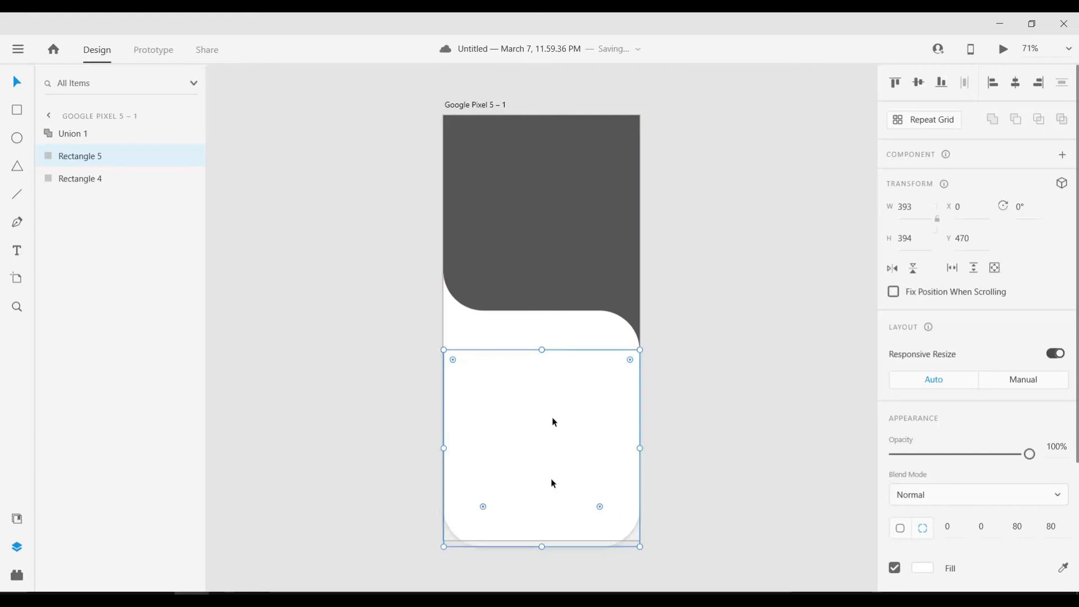
- Shorten the duplicate from its top edge to a height of about 98 and flip it vertically
left_click_drag(542, 350, 537, 493)
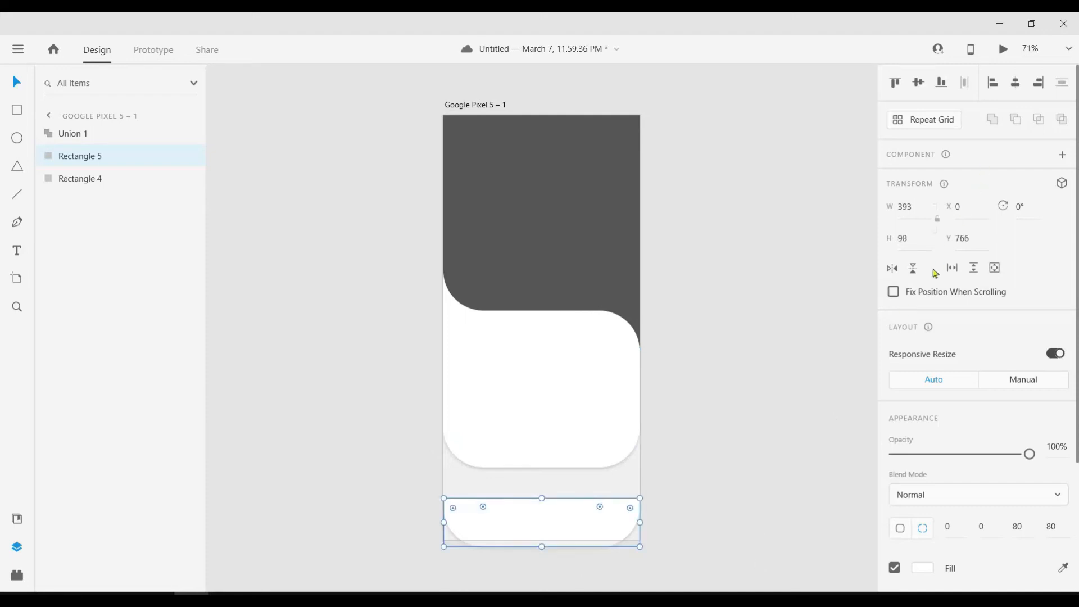
left_click(914, 270)
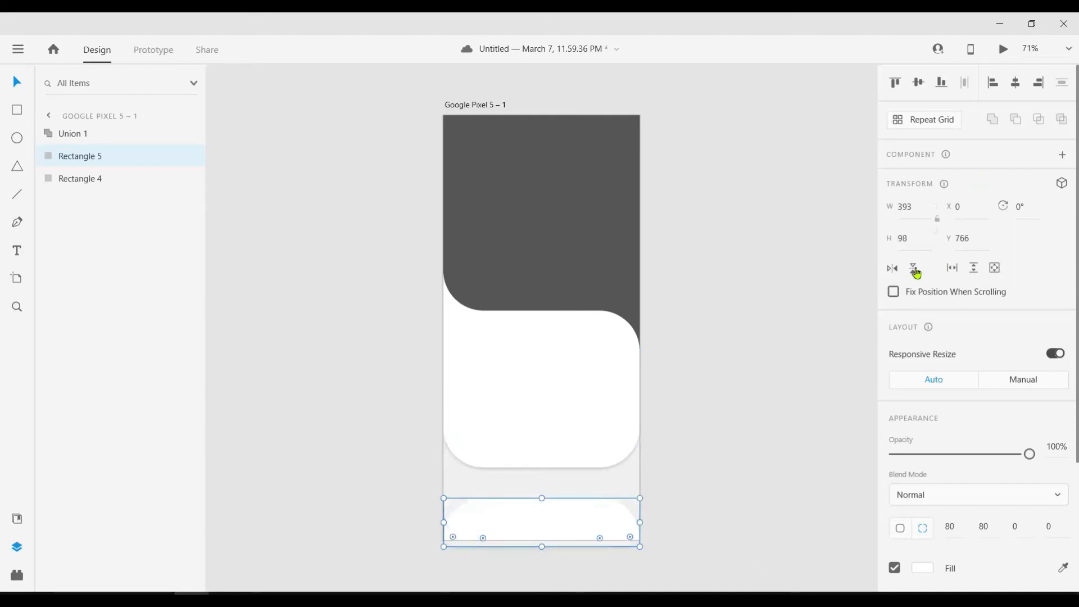
left_click(792, 416)
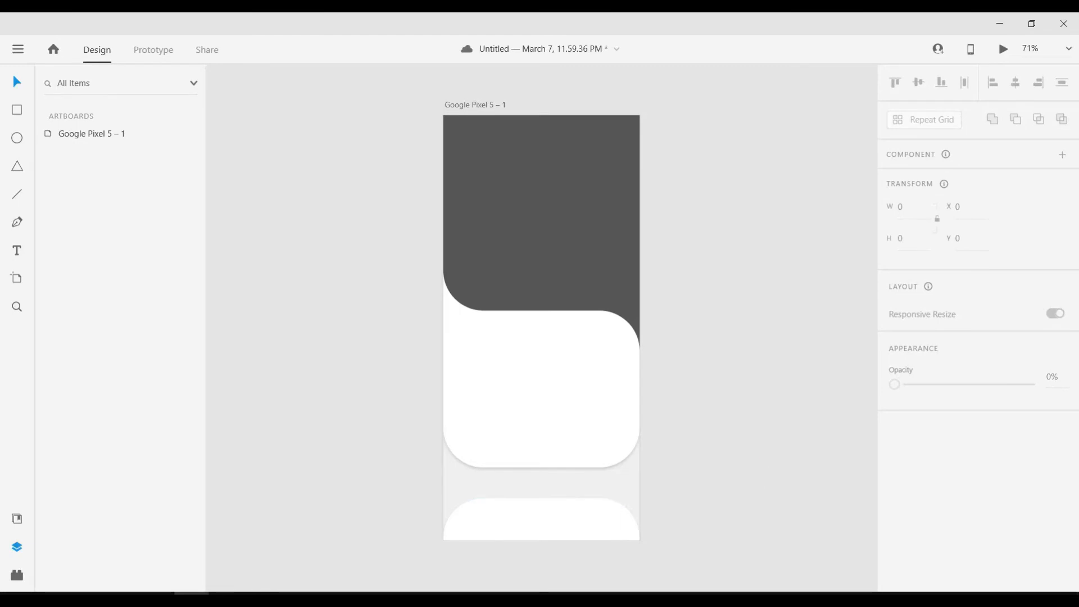
- Extend the original white rectangle downward to a height of about 424
left_click(558, 426)
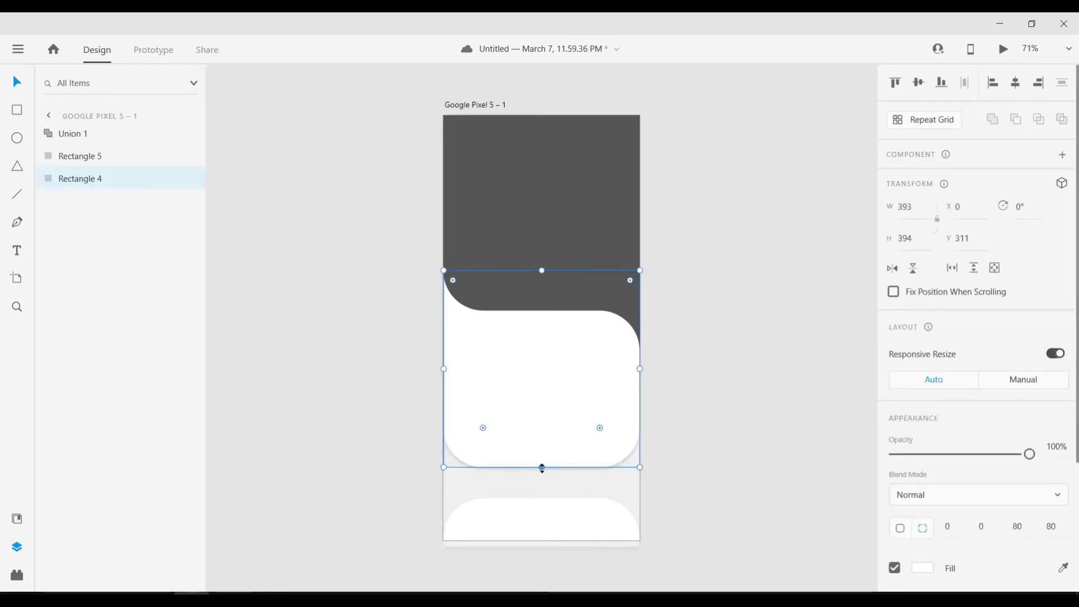
left_click_drag(541, 467, 541, 483)
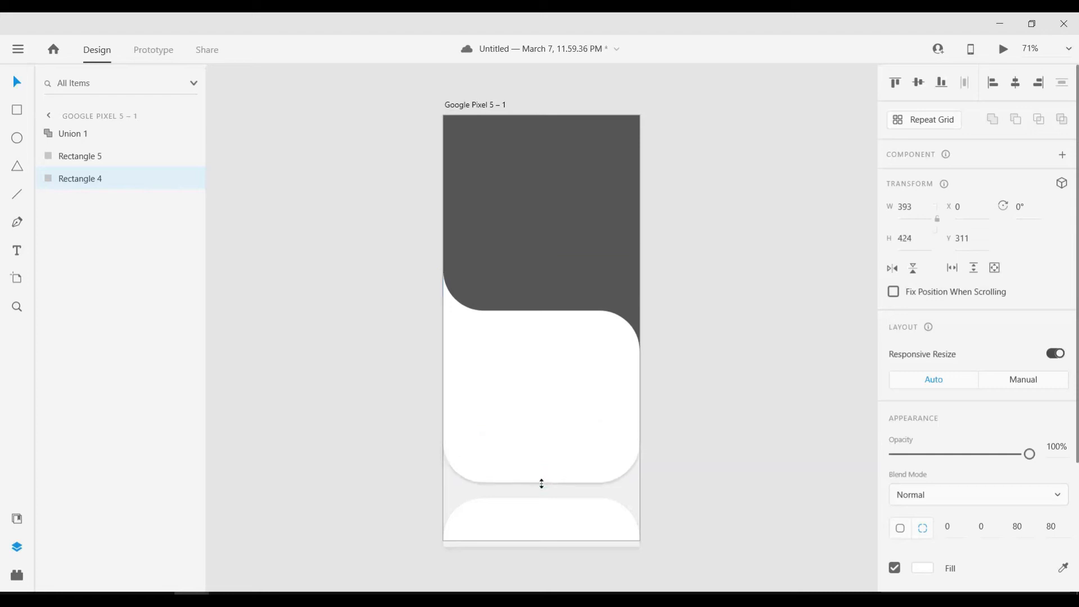
left_click(711, 544)
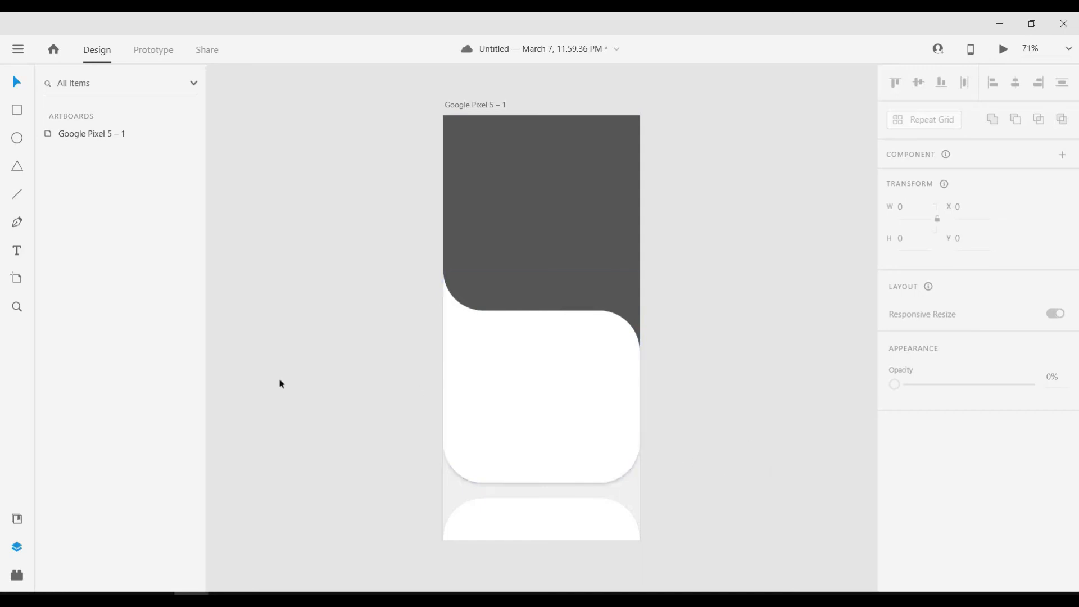
- Draw a circle about 101 by 101 on the white panel, without a border and filled with red #FF4343
left_click(15, 142)
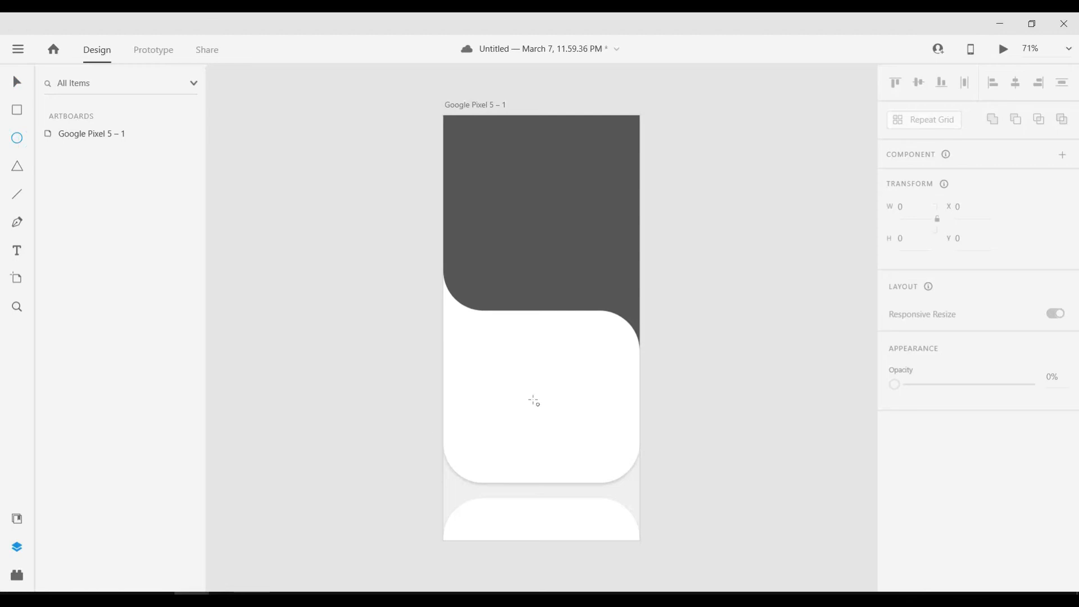
left_click_drag(508, 367, 567, 418)
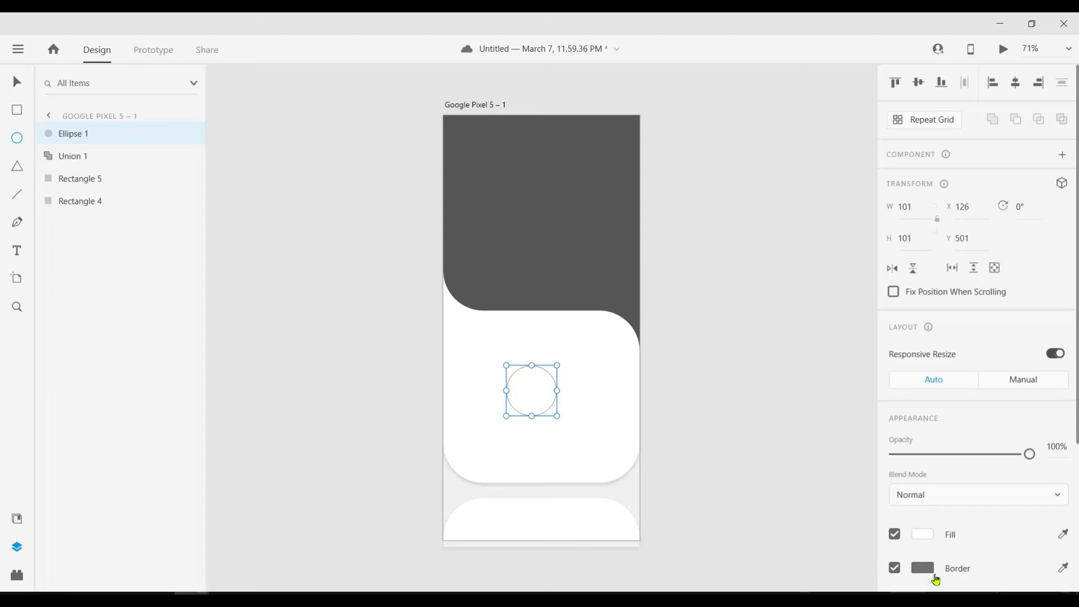
left_click(895, 569)
left_click(922, 542)
mouse_move(784, 454)
left_mouse_down()
mouse_move(768, 428)
mouse_move(784, 394)
mouse_move(804, 393)
left_mouse_up()
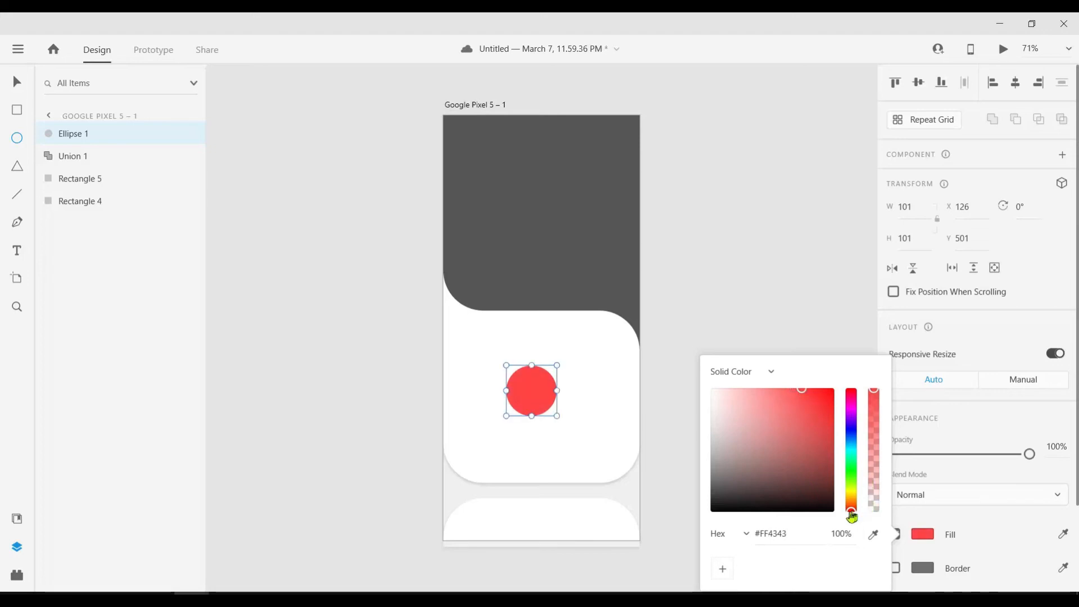
left_click(605, 414)
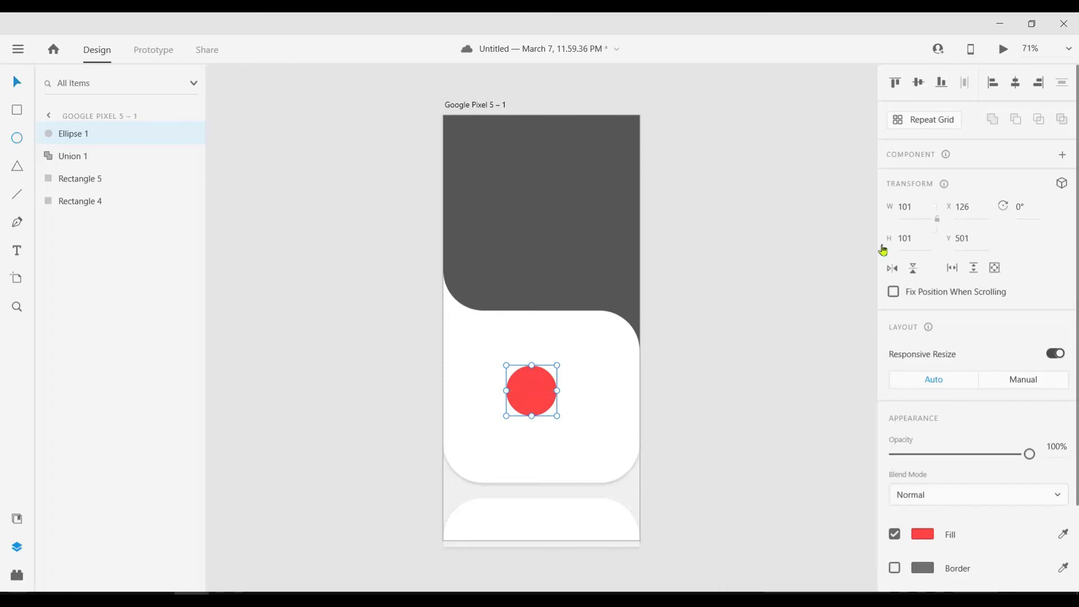
- Resize the red circle to 85 by 85 and move it to the horizontal center of the white panel's lower part
left_click(905, 207)
type("85")
key("Tab")
type("80")
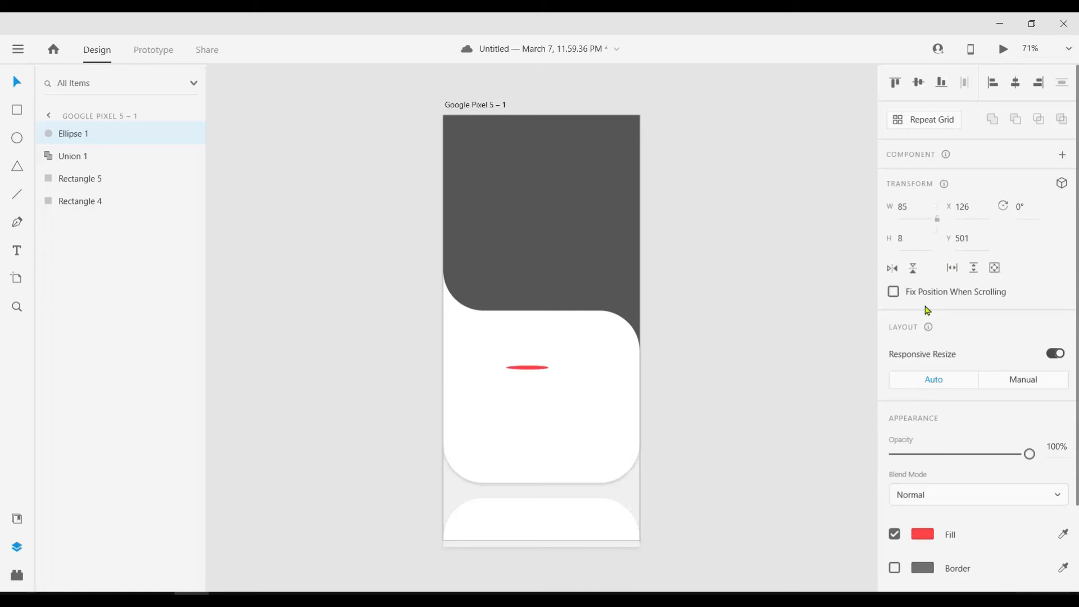
double_click(903, 239)
type("85")
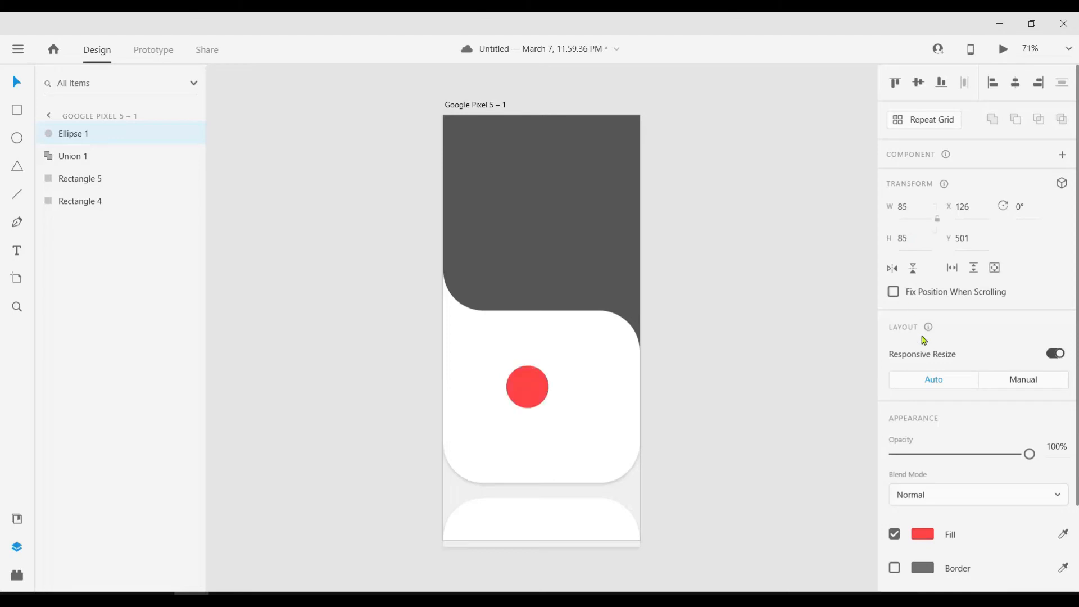
left_click_drag(528, 394, 543, 442)
left_click(676, 527)
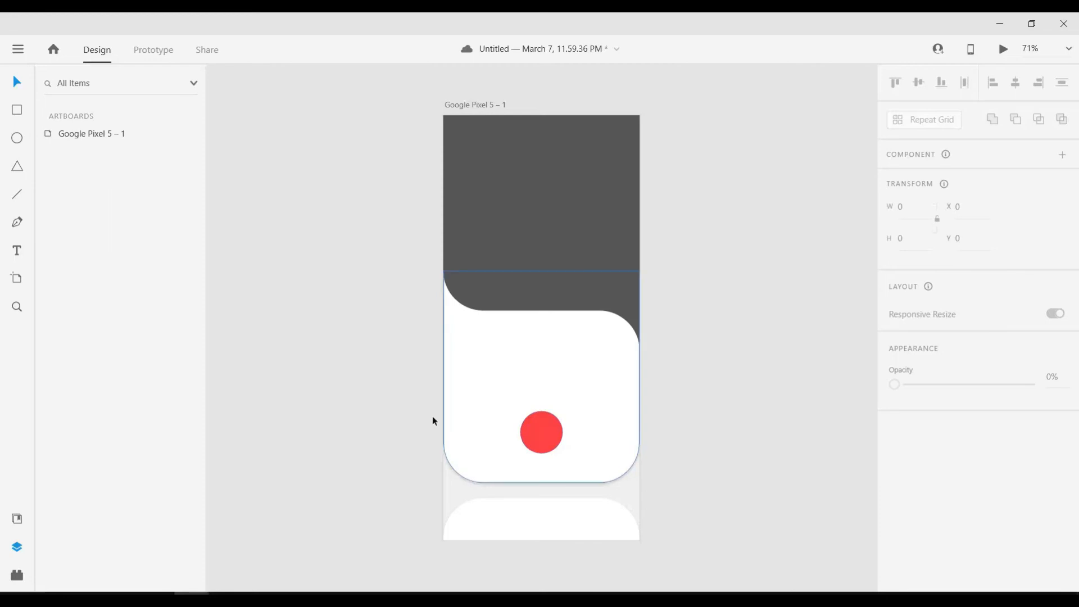
- Draw a triangle about 43 by 38 above the red circle and rotate it 90° to point right
left_click(17, 170)
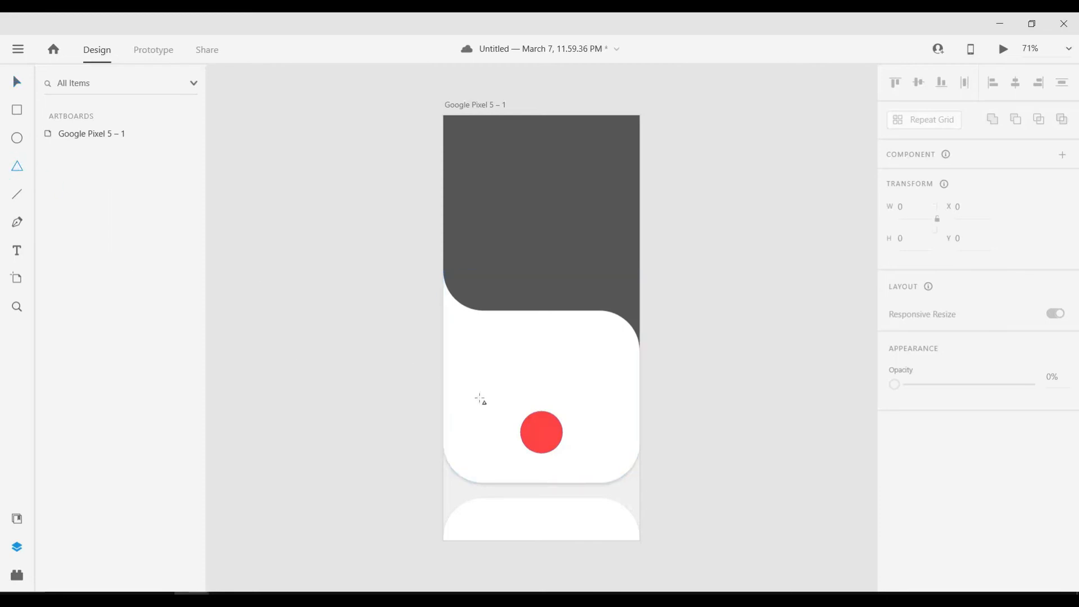
left_click_drag(511, 358, 540, 381)
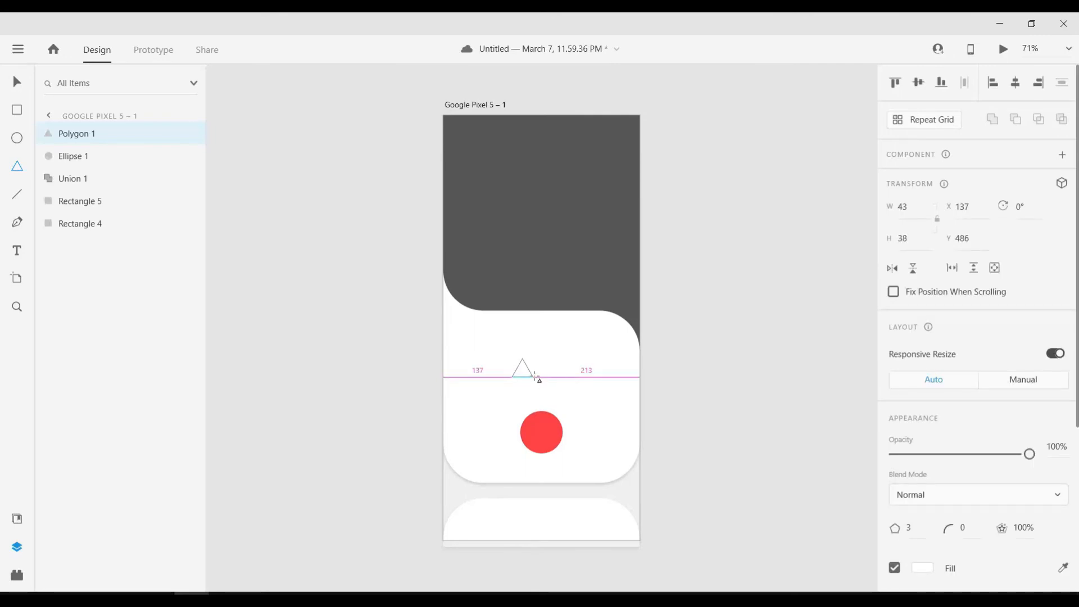
left_click(535, 377)
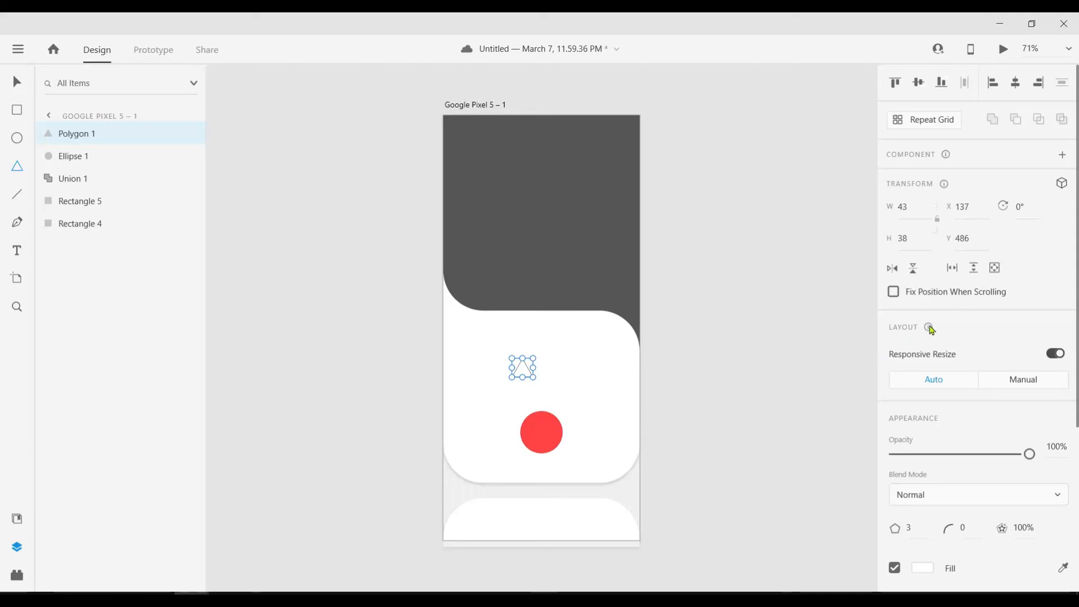
left_click(1028, 211)
type("90")
key("Return")
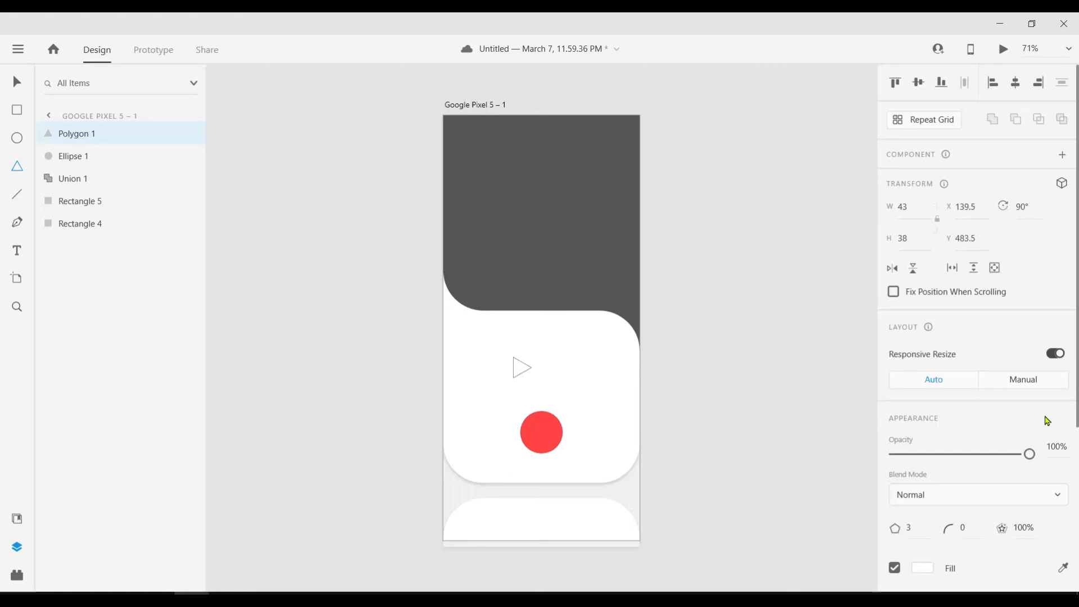
- Move the triangle onto the middle of the red circle at about X 183.5, Y 613 and remove its border
key("v")
left_click_drag(523, 371, 547, 439)
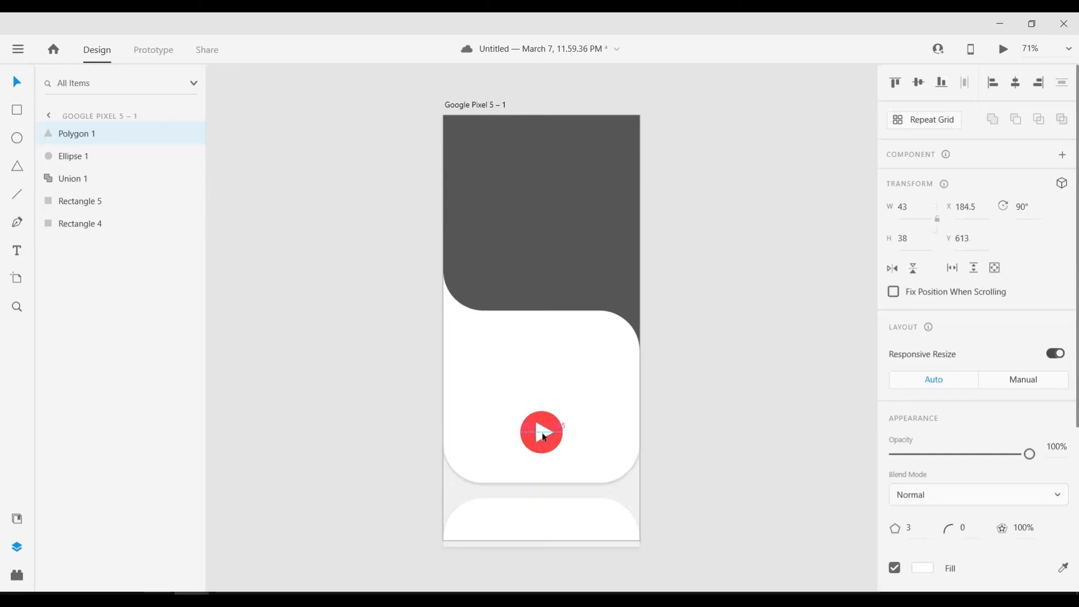
left_click(683, 539)
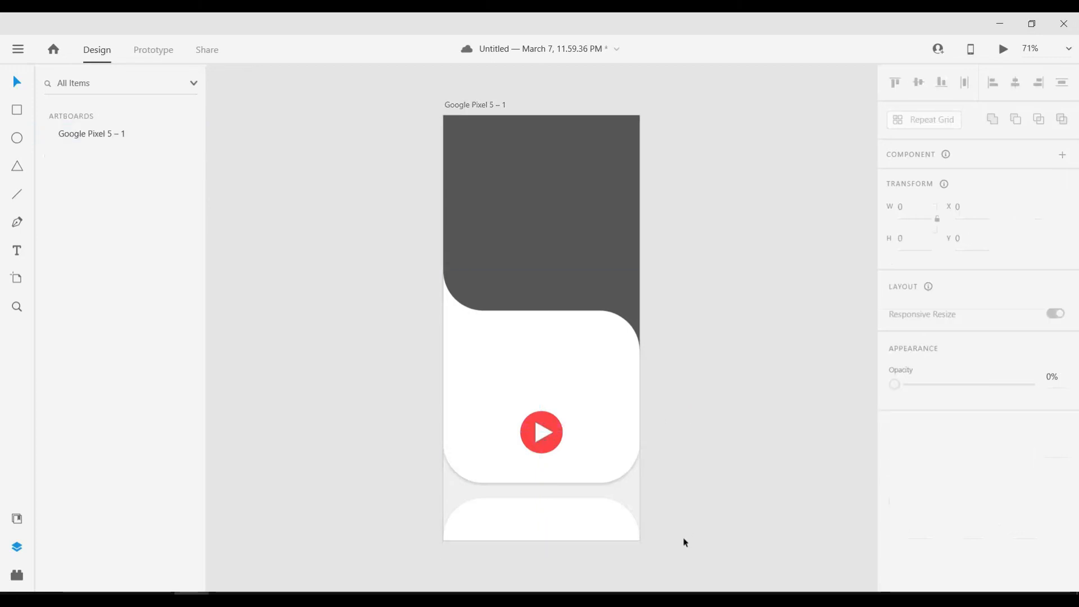
left_click(535, 433)
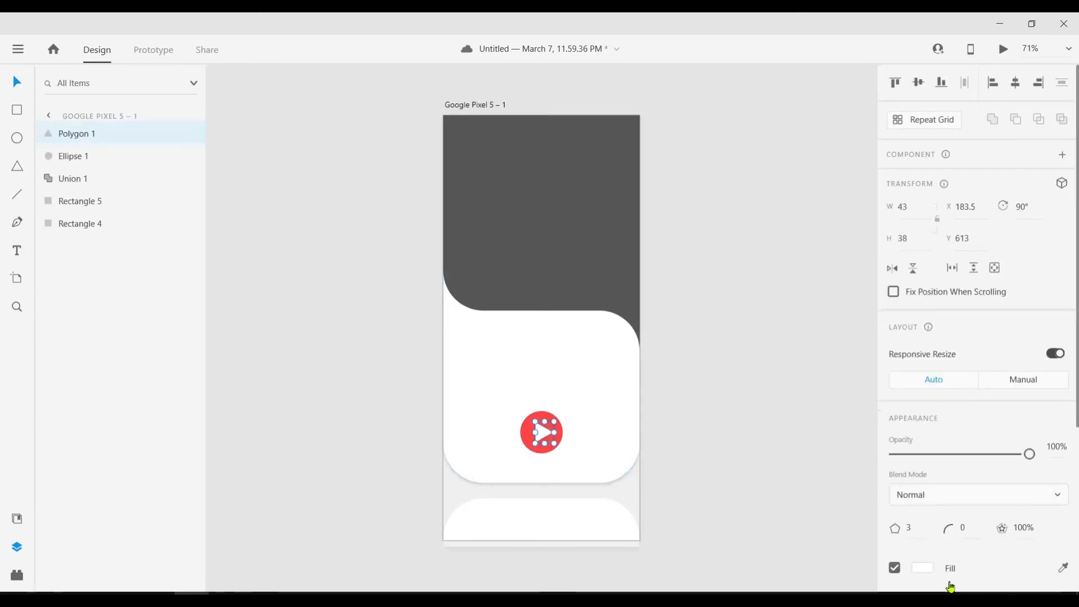
scroll(947, 582, "down", 3)
left_click(895, 524)
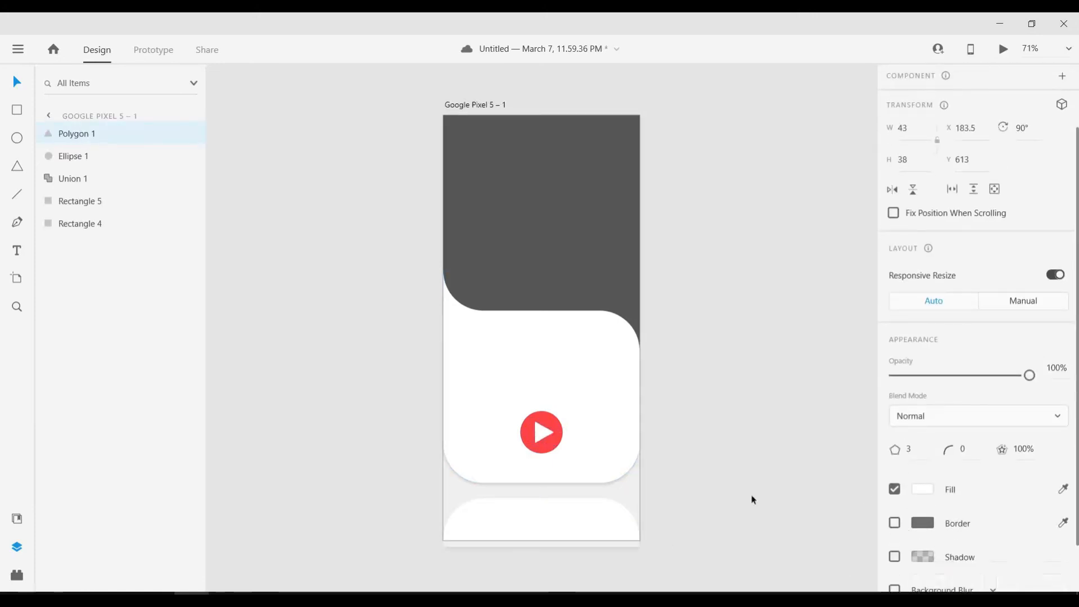
left_click(741, 475)
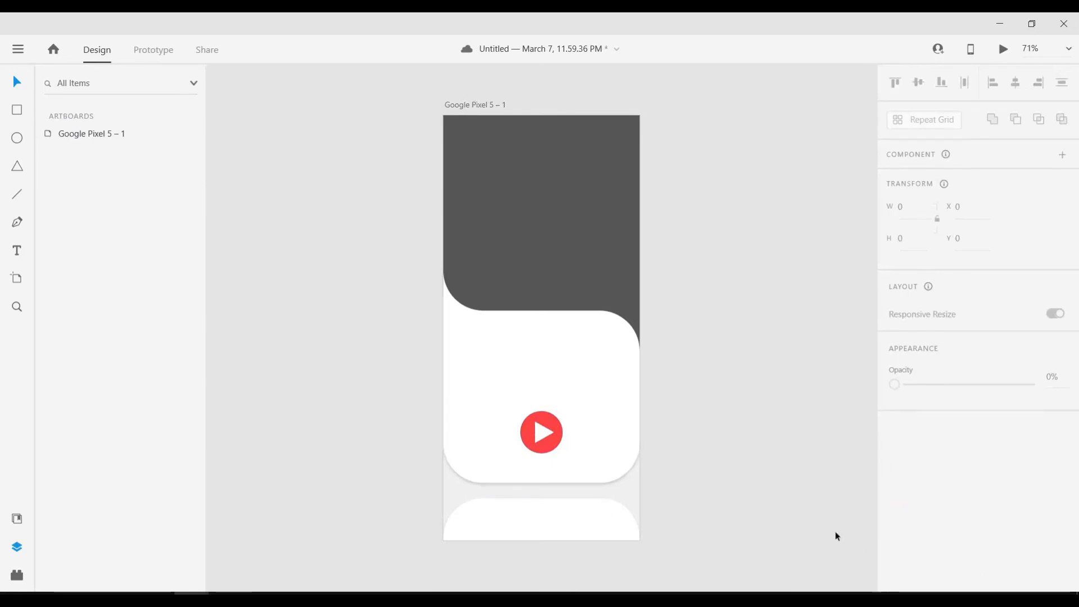
- Duplicate the white triangle to the right of the red circle at about X 299.5, level with the original
left_click(544, 437)
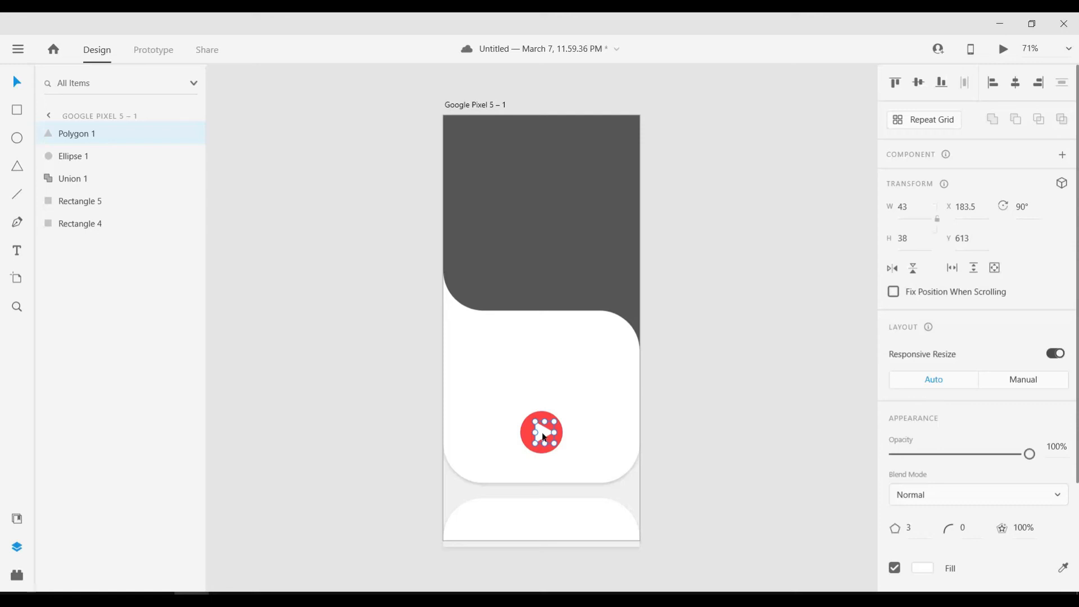
key("alt")
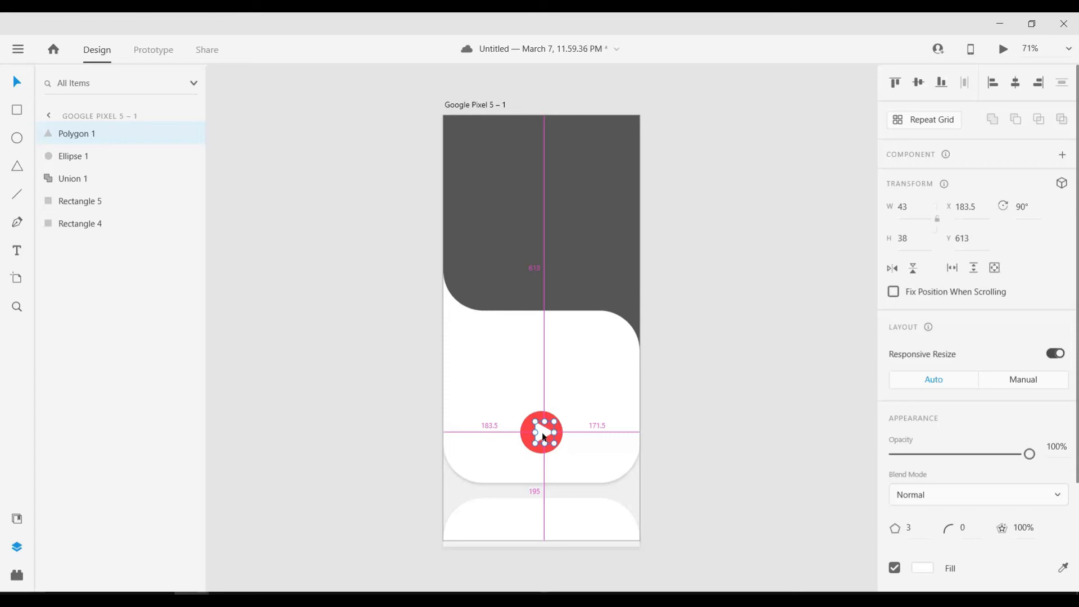
left_click_drag(544, 437, 600, 434)
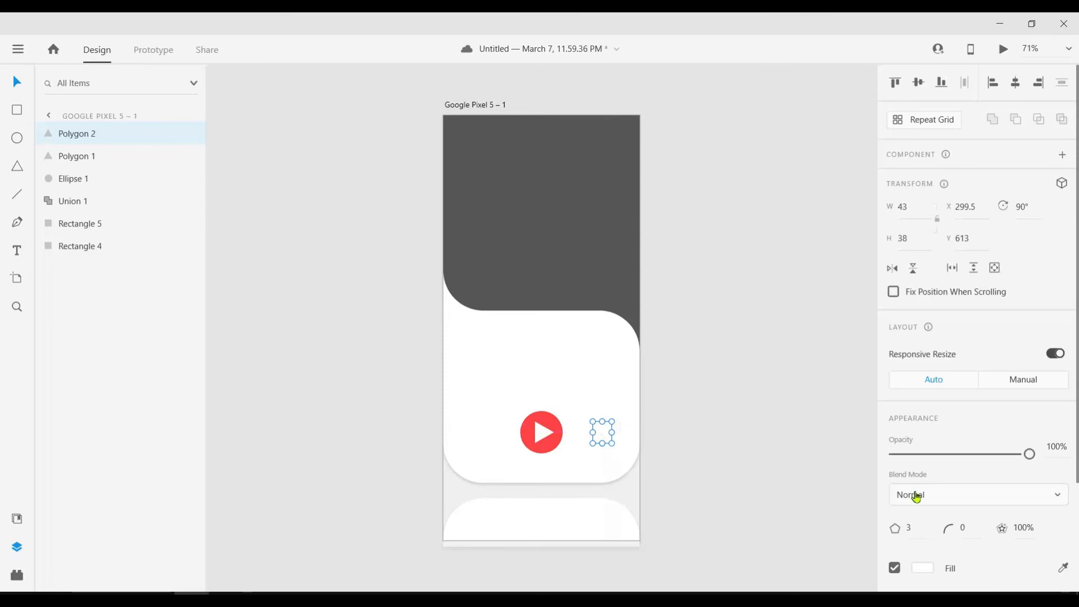
- Fill the duplicated triangle beside the red circle with black
scroll(917, 499, "down", 3)
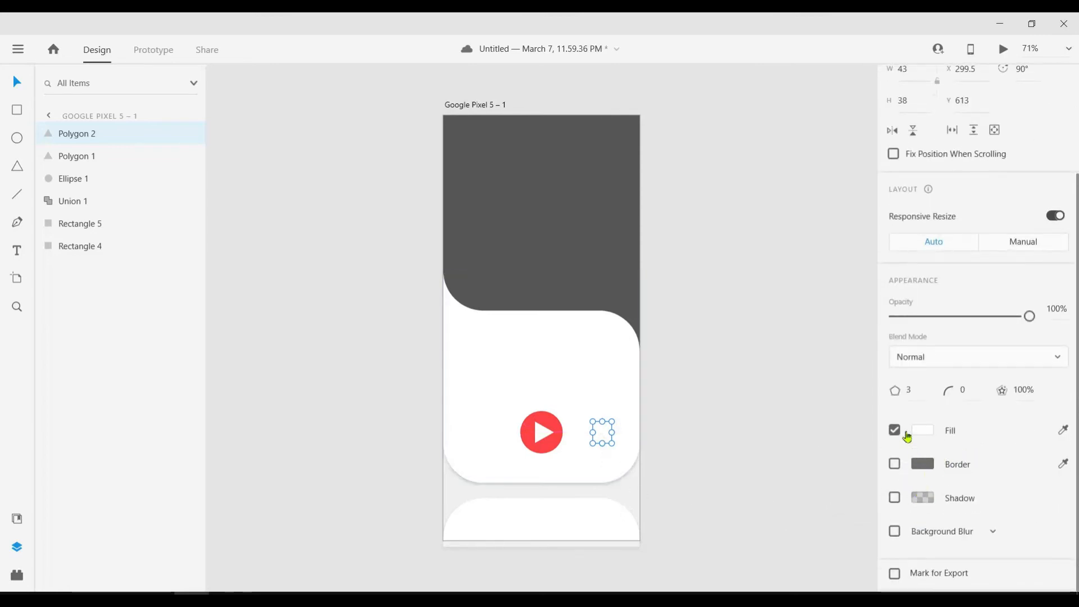
left_click(895, 431)
left_click(915, 438)
left_click(922, 441)
left_click(922, 441)
left_click_drag(787, 457, 712, 464)
left_click(656, 504)
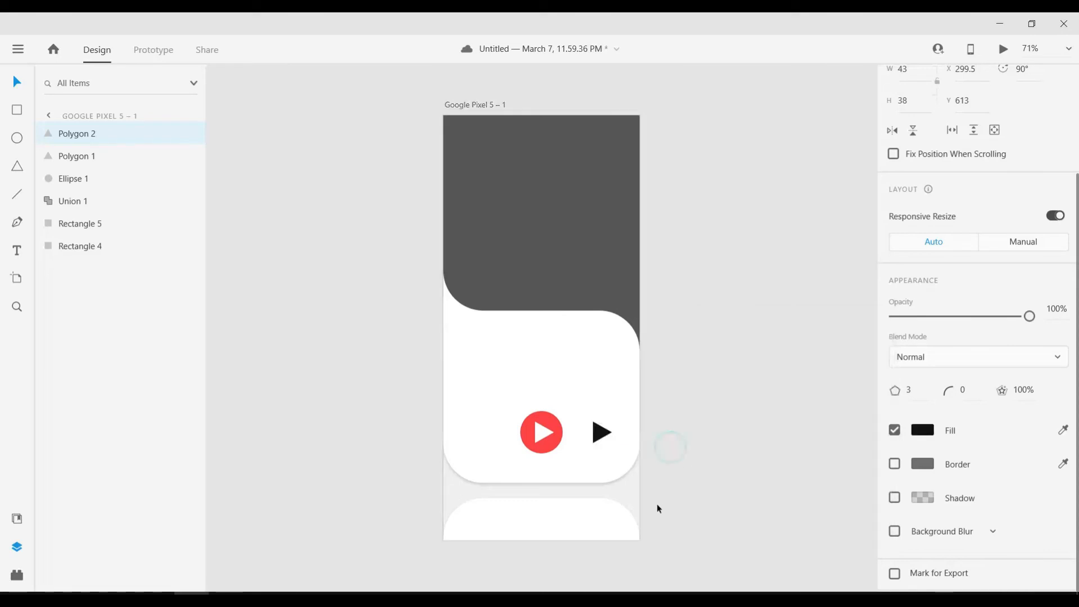
left_click(656, 503)
- Set the black triangle's corner radius to 3
left_click(599, 432)
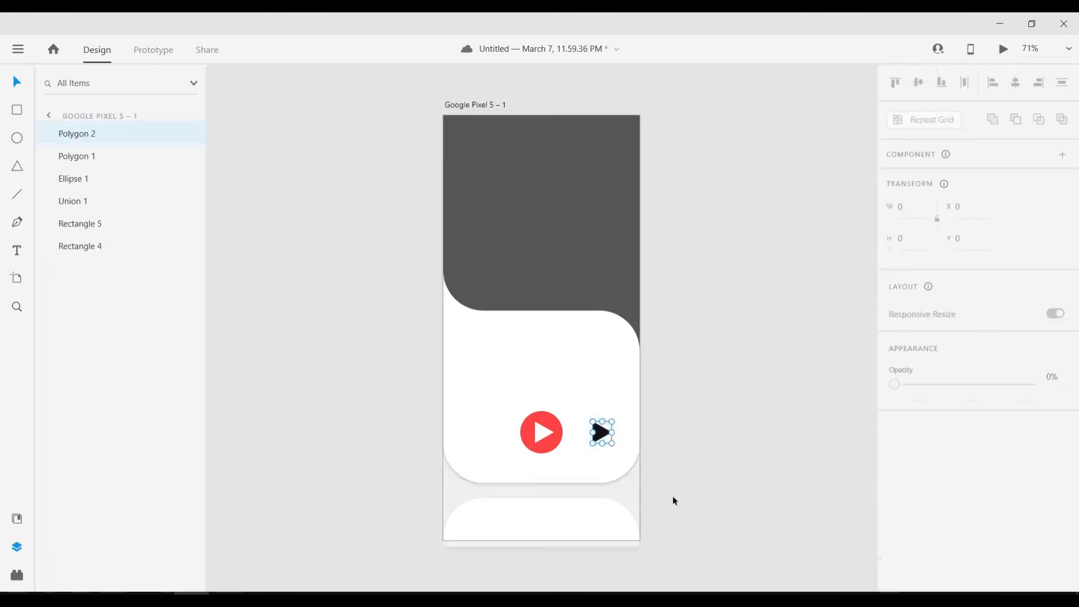
scroll(933, 454, "down", 2)
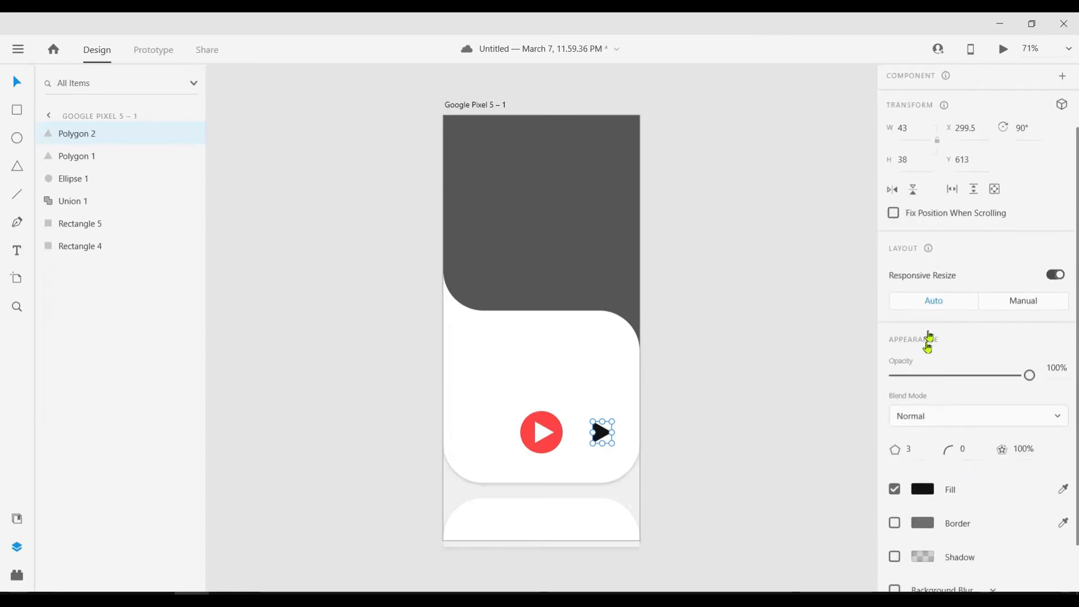
left_click(964, 451)
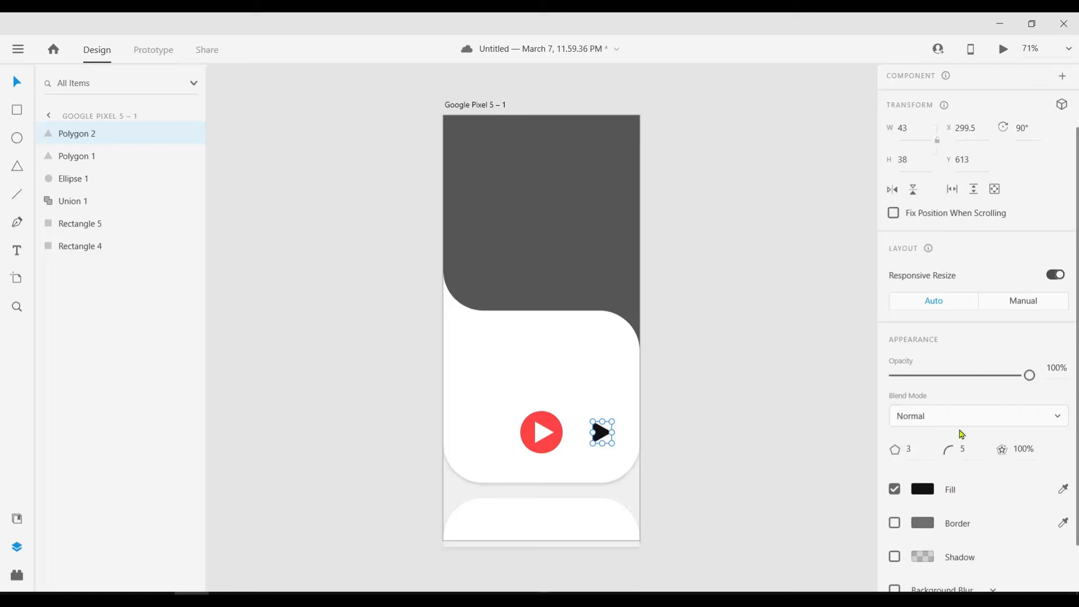
left_click(961, 450)
type("3")
left_click(708, 426)
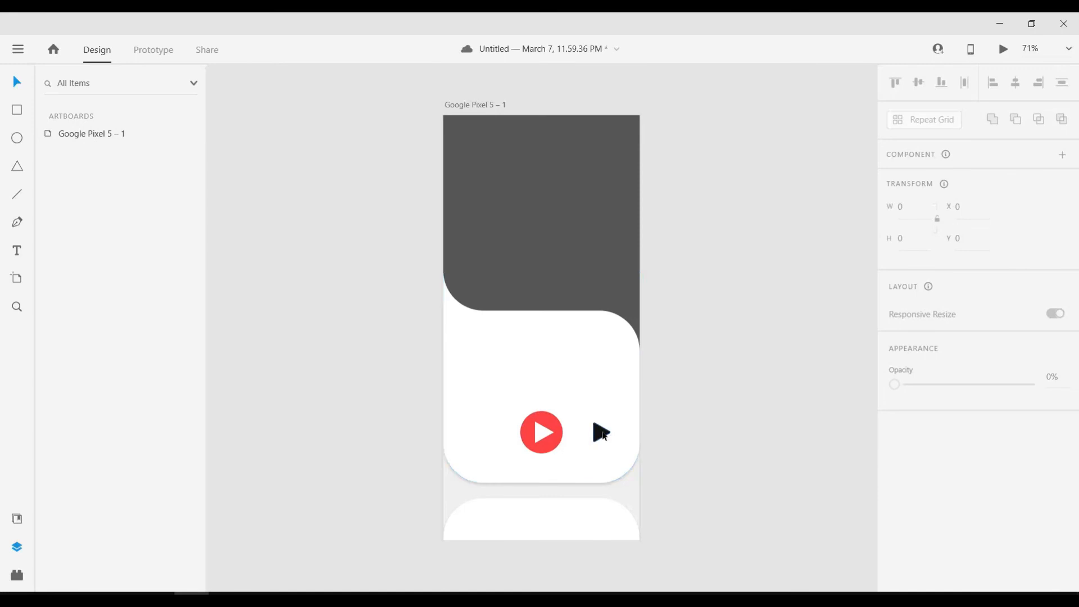
- Duplicate the black triangle slightly to its left, at about X 289.5, so the two overlap as a fast-forward icon
left_click(602, 431)
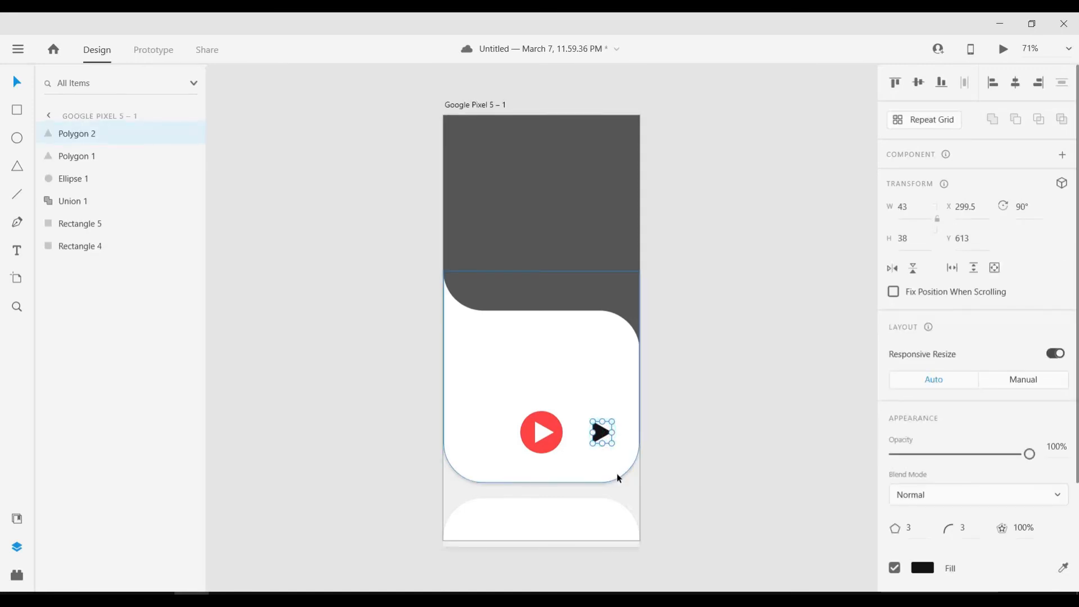
key("alt")
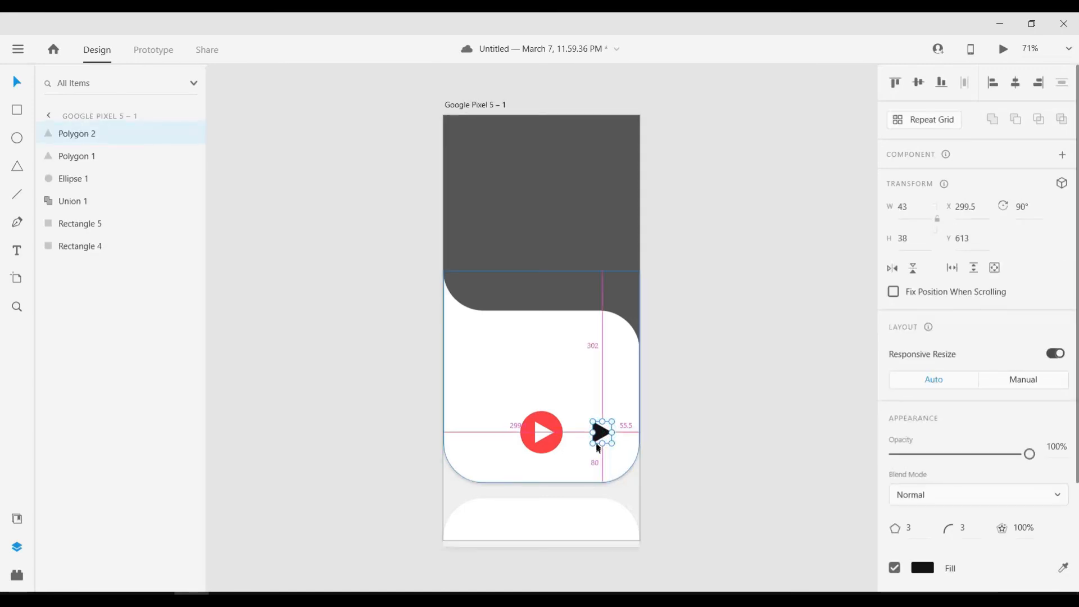
left_click_drag(601, 434, 596, 437)
left_click(723, 453)
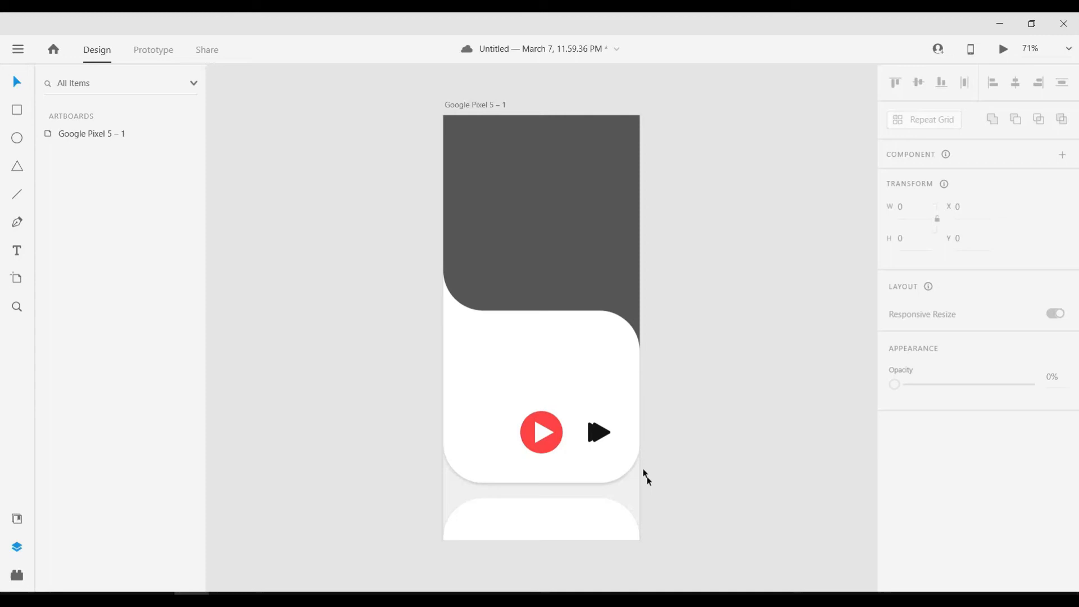
left_click(599, 432)
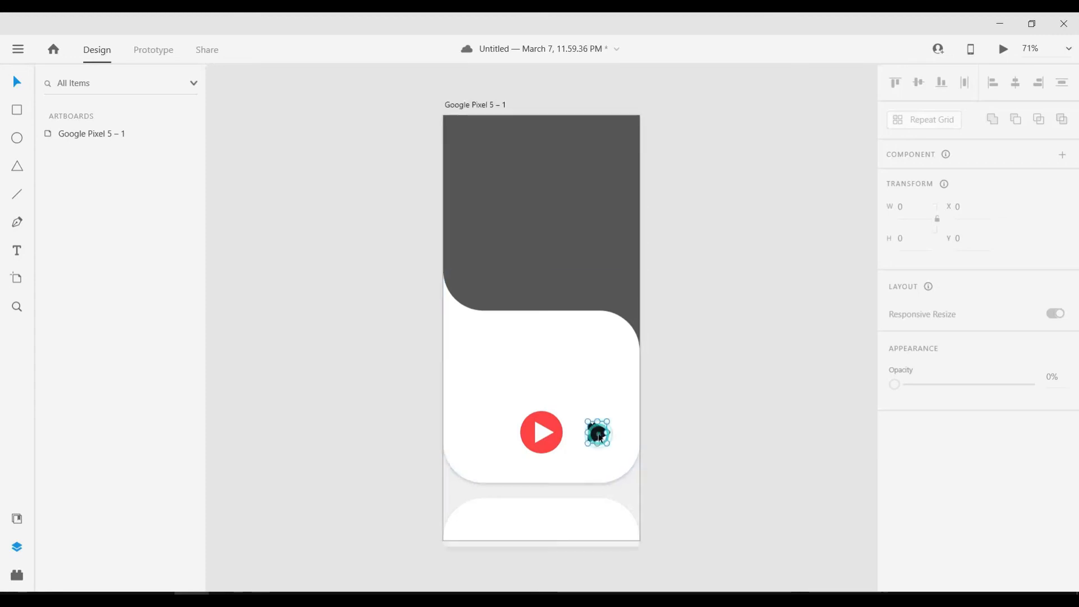
left_click(664, 448)
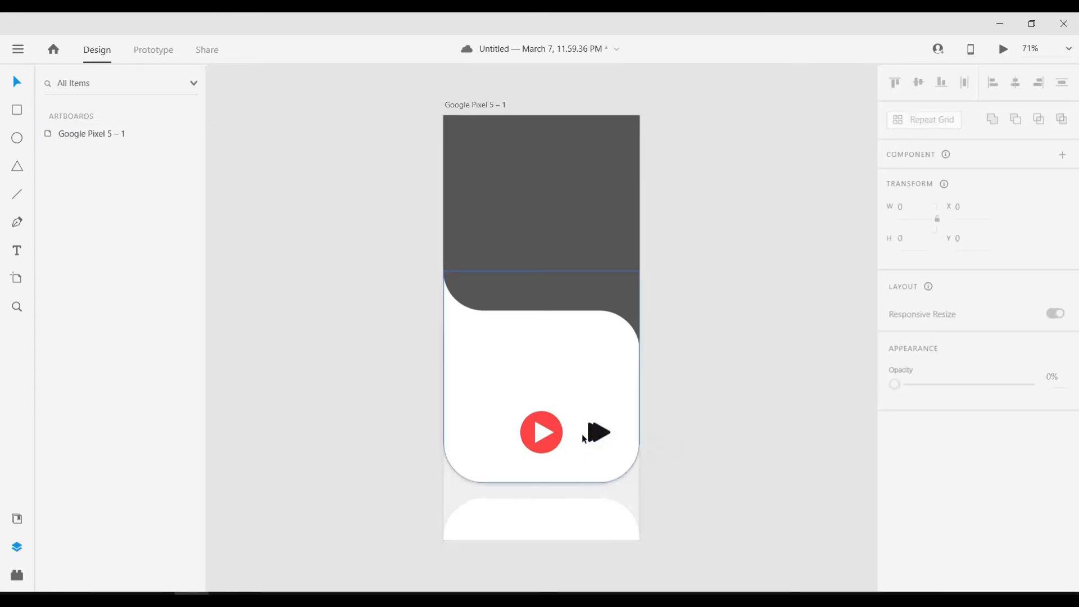
left_click(599, 432)
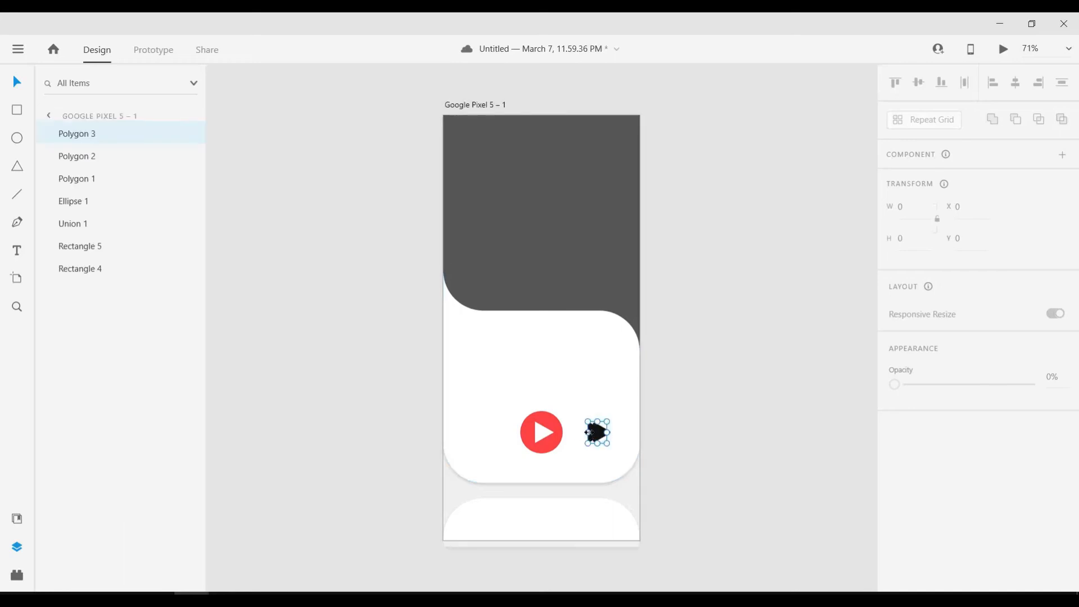
left_click(689, 439)
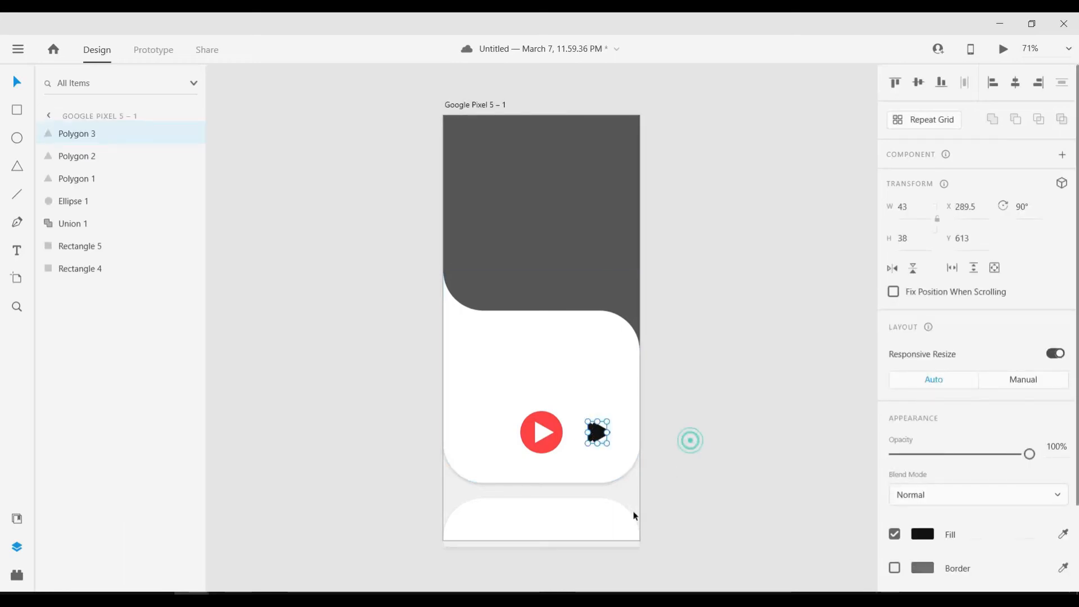
left_click(581, 419)
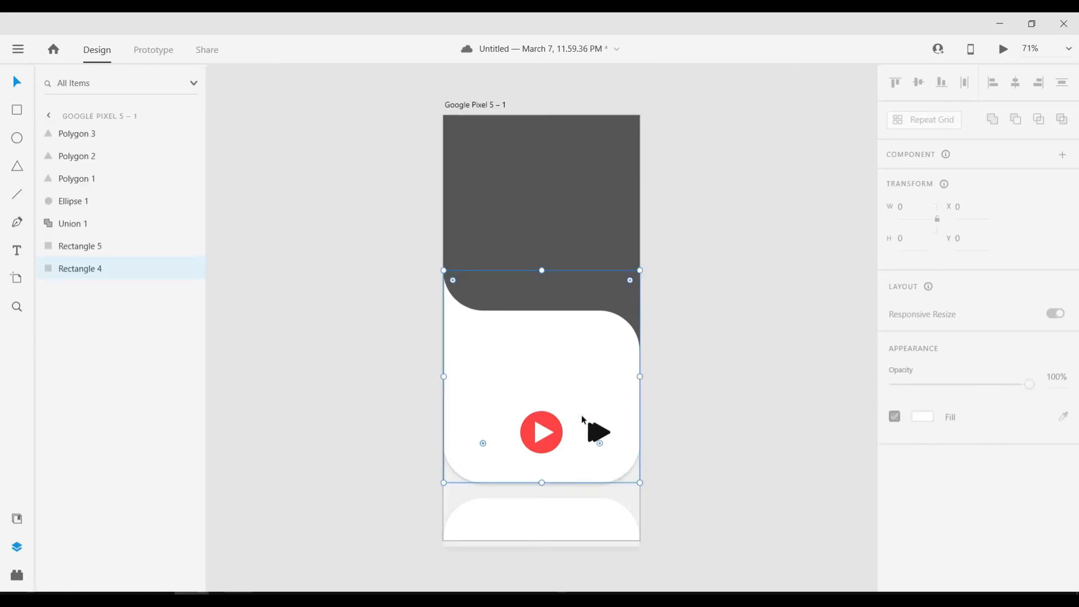
left_click_drag(581, 418, 610, 443)
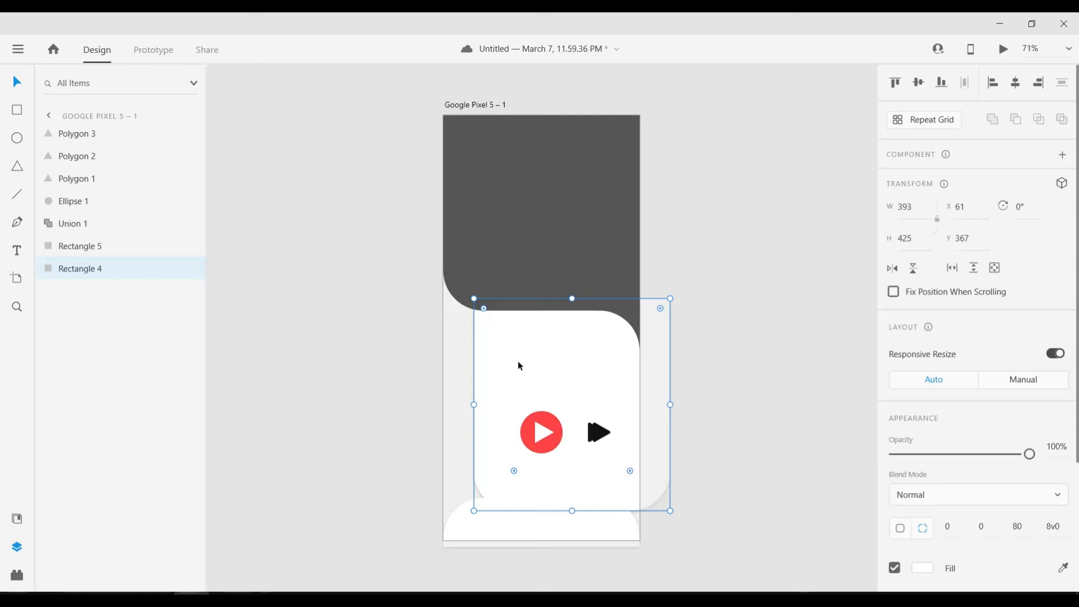
key("ctrl+z")
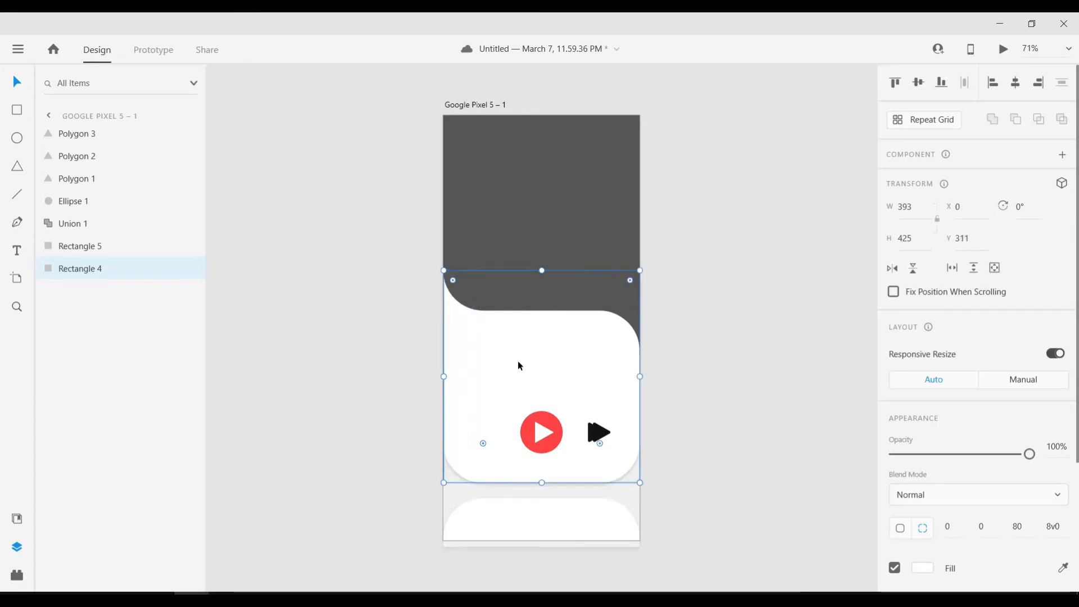
- Lock the large white panel (Rectangle 4) so that it cannot be moved by accident
mouse_move(176, 277)
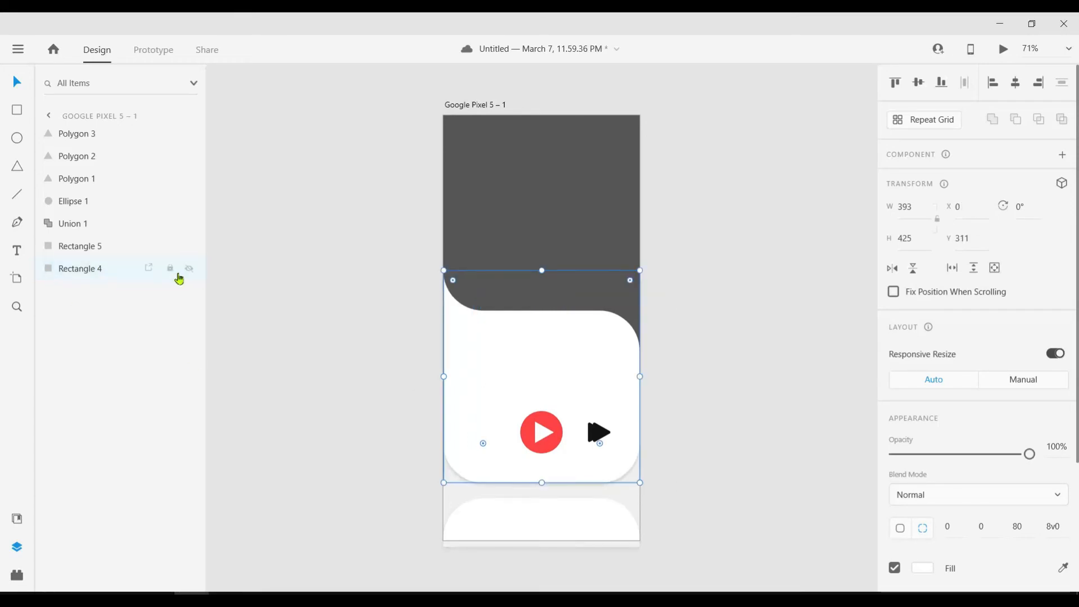
left_click(171, 269)
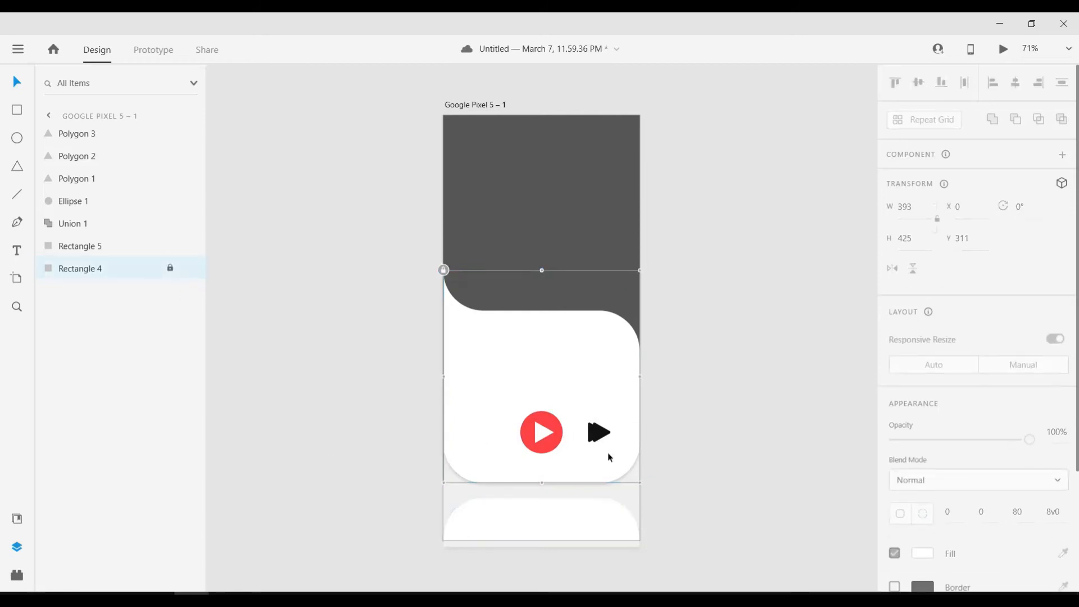
left_click_drag(534, 366, 677, 401)
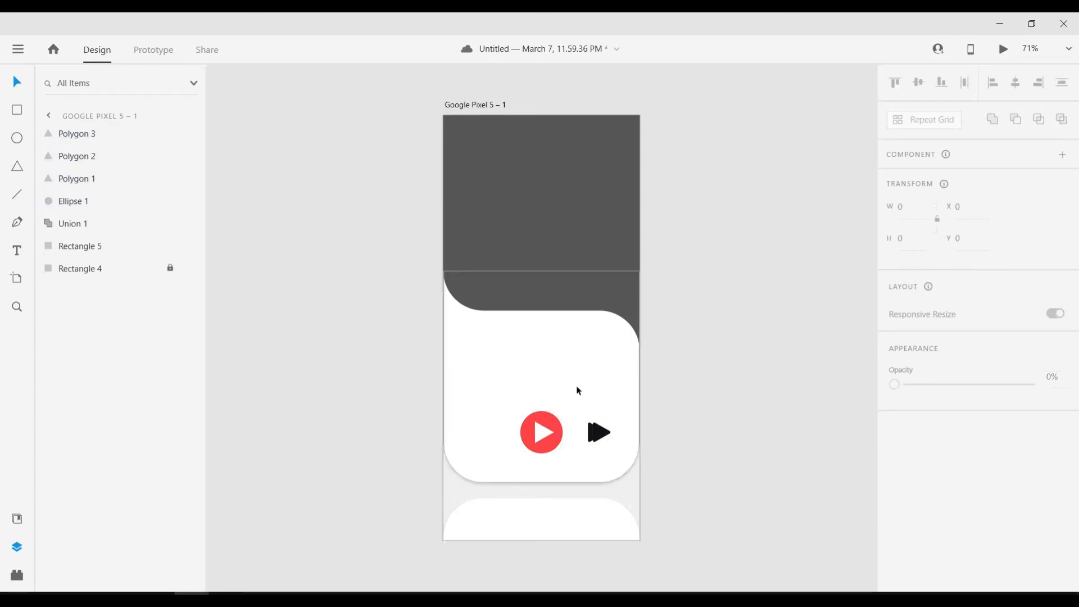
left_click(711, 374)
- Duplicate both black triangles, place the copies left of the red circle at about X 53.5, and flip them horizontally
left_click_drag(590, 400, 604, 450)
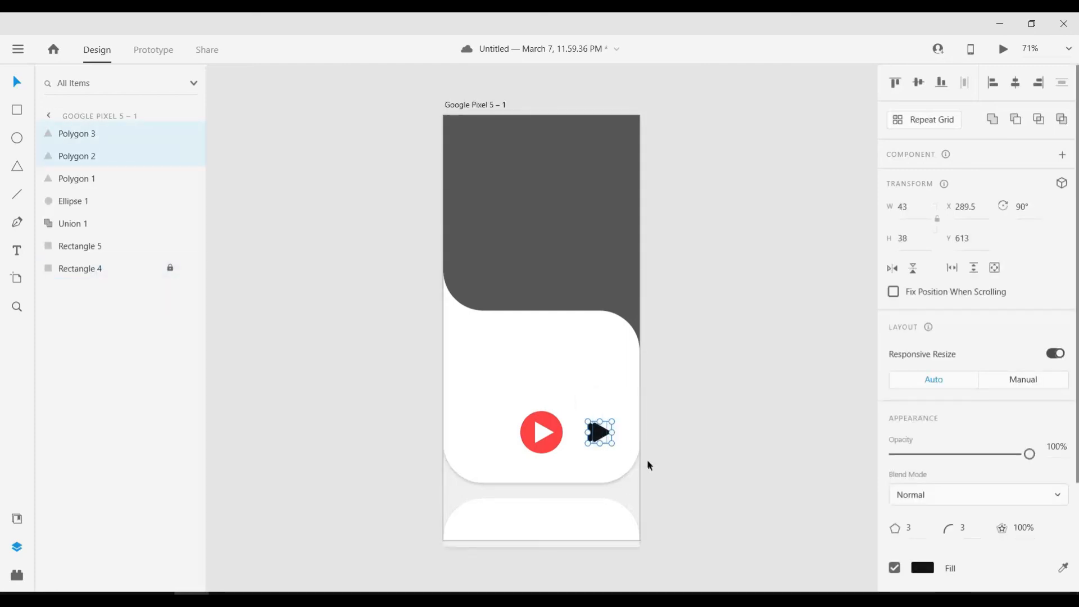
key("ctrl+d")
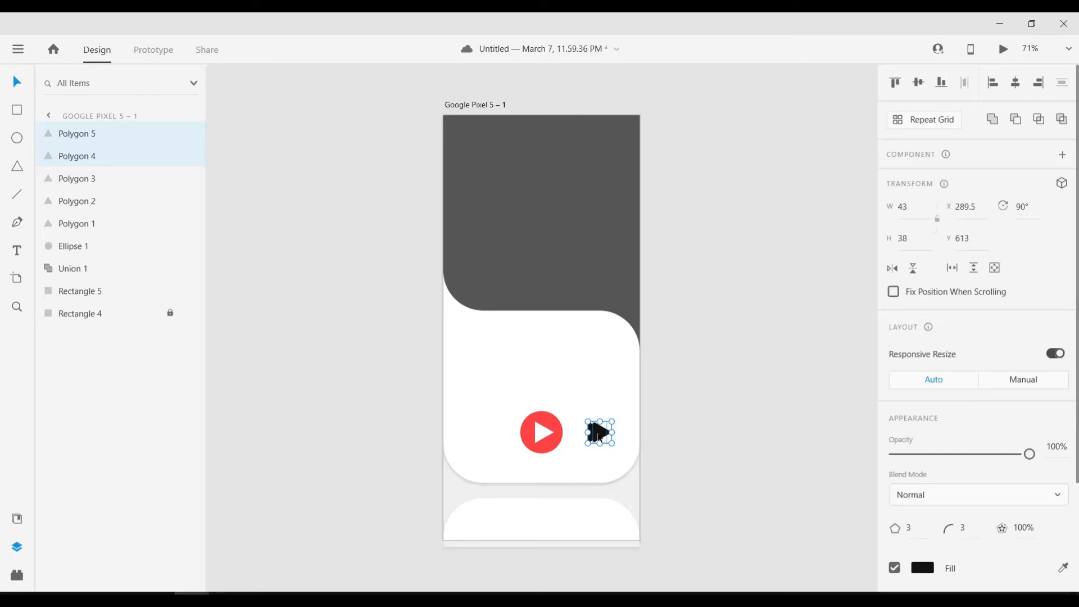
left_click_drag(597, 435, 481, 438)
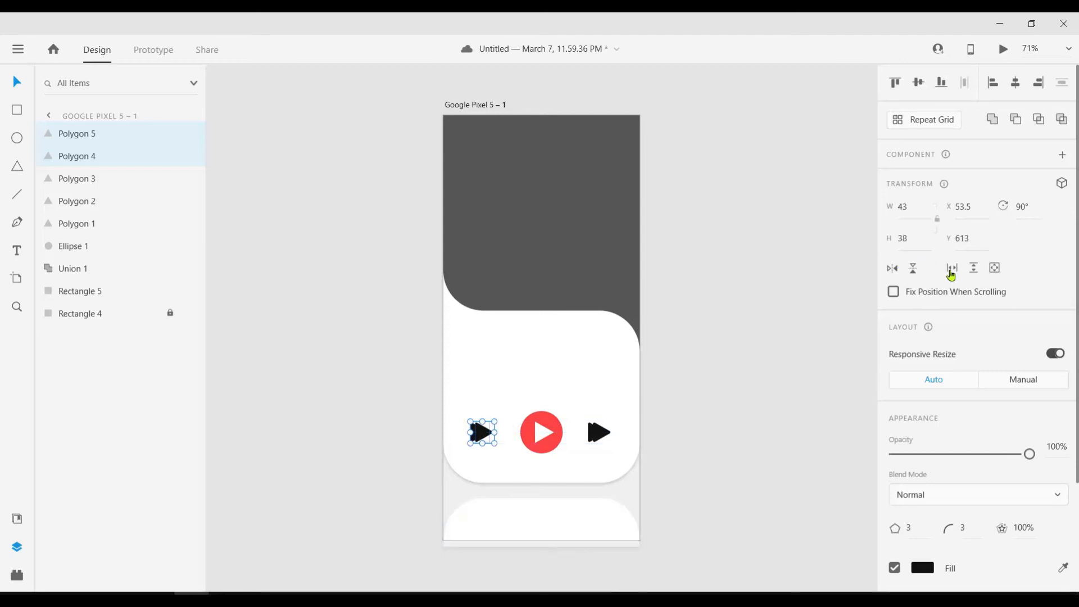
left_click(892, 268)
left_click(782, 342)
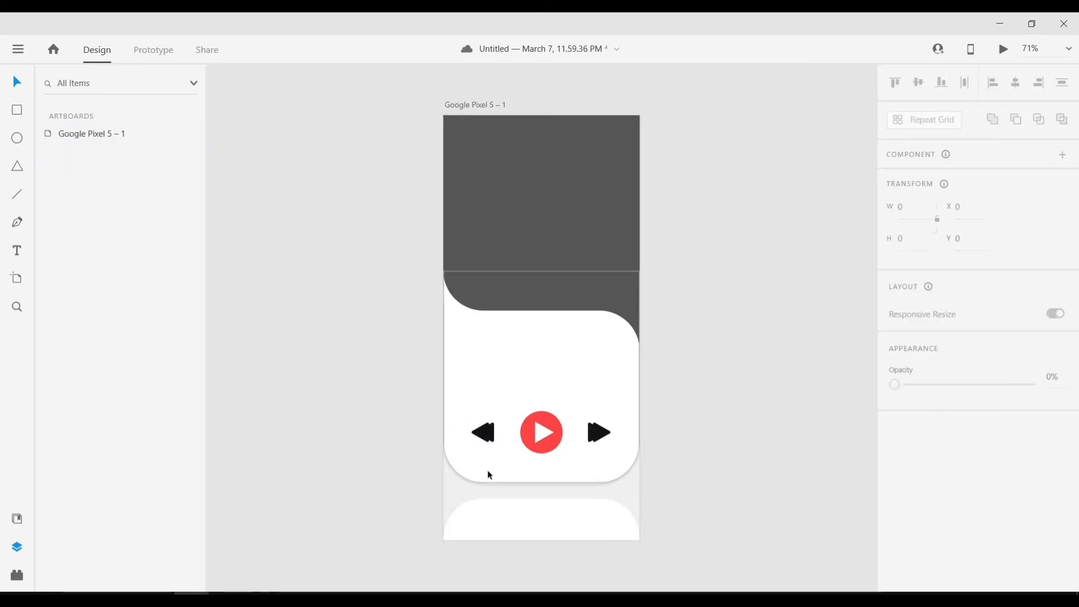
left_click(712, 437)
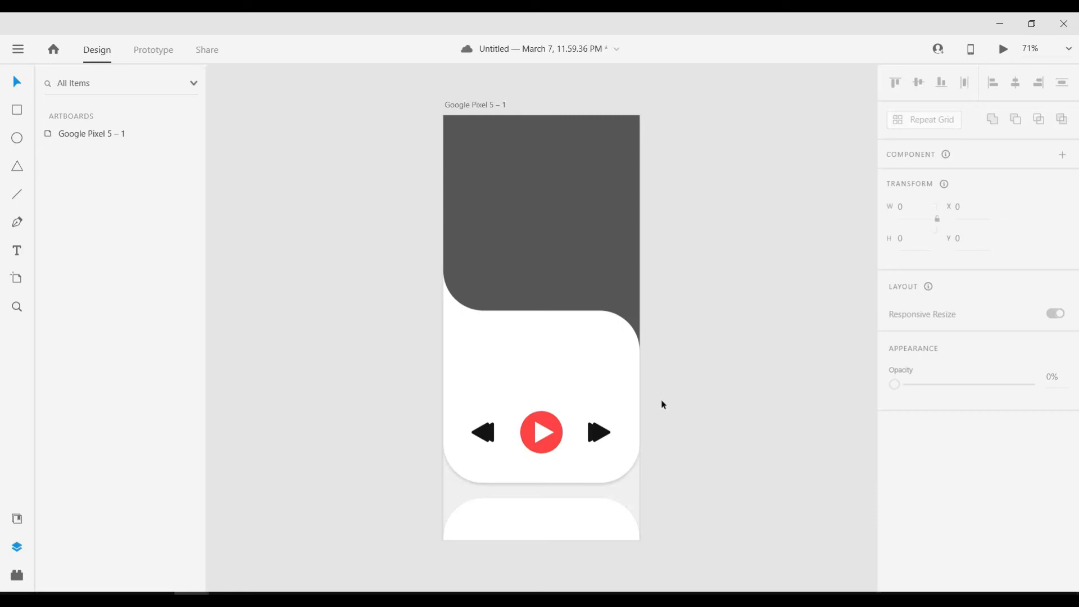
- Draw a horizontal line about 274 wide on the white panel above the playback controls
left_click(604, 390)
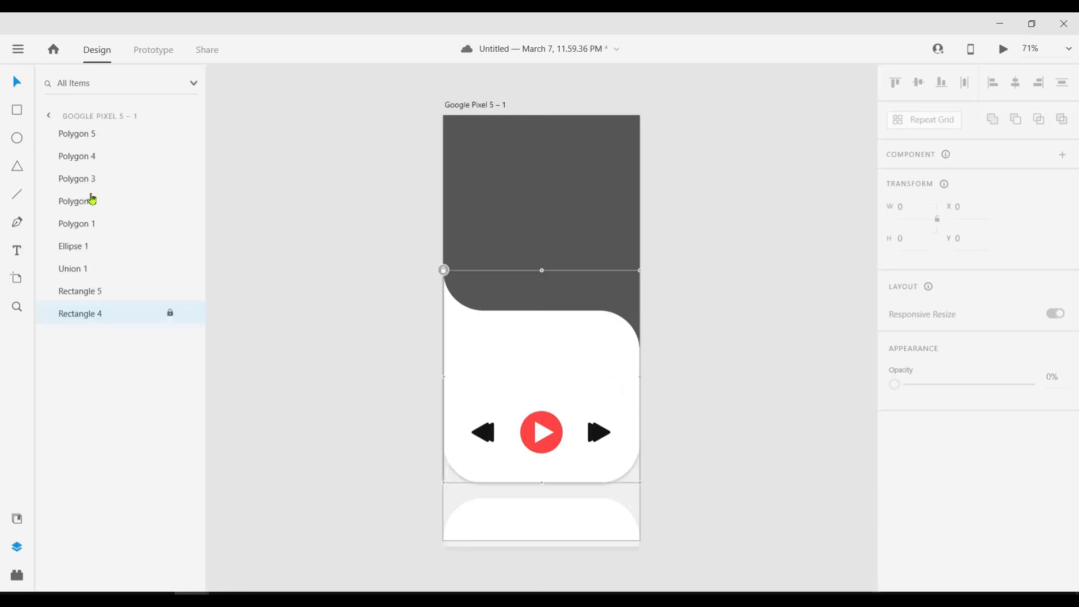
left_click(22, 196)
left_click_drag(475, 371, 475, 444)
mouse_move(593, 386)
left_mouse_down()
mouse_move(622, 381)
mouse_move(612, 383)
left_mouse_up()
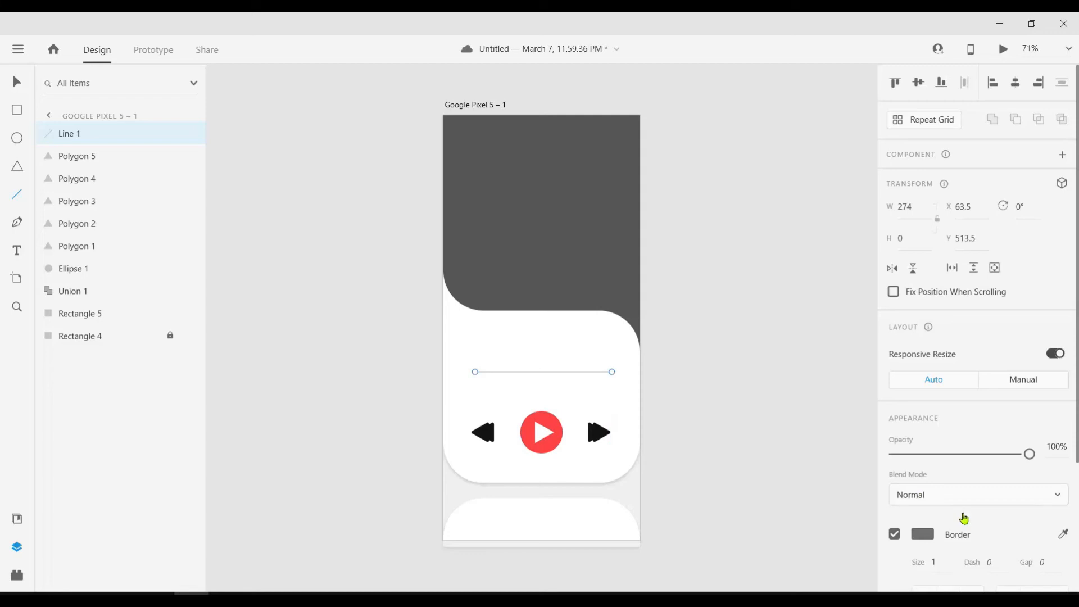
- Set the border size of the horizontal line above the playback controls to 3
scroll(963, 515, "down", 3)
left_click(934, 404)
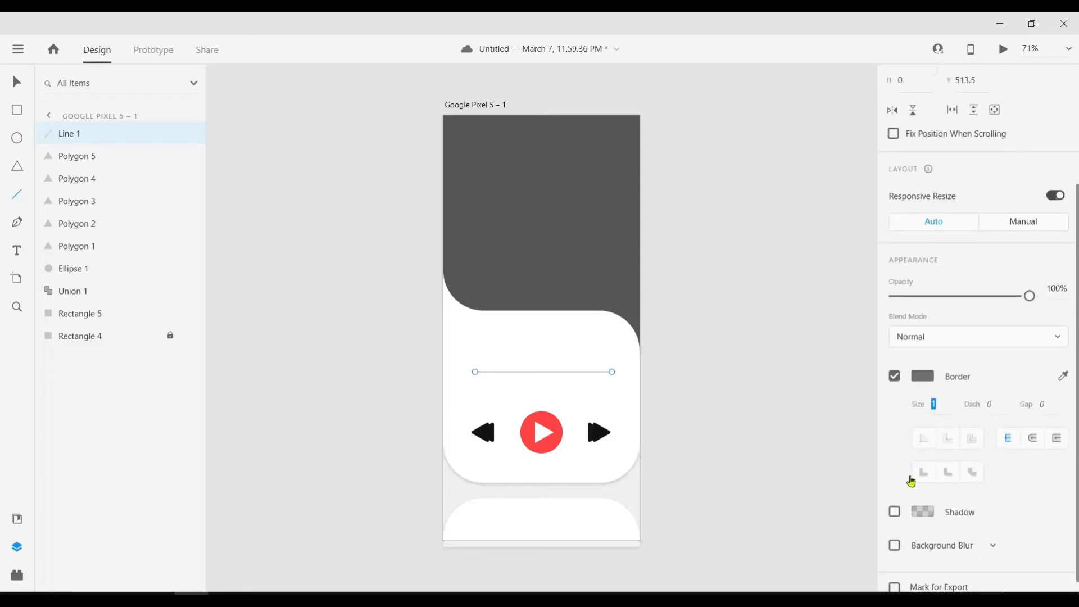
type("3")
key("Return")
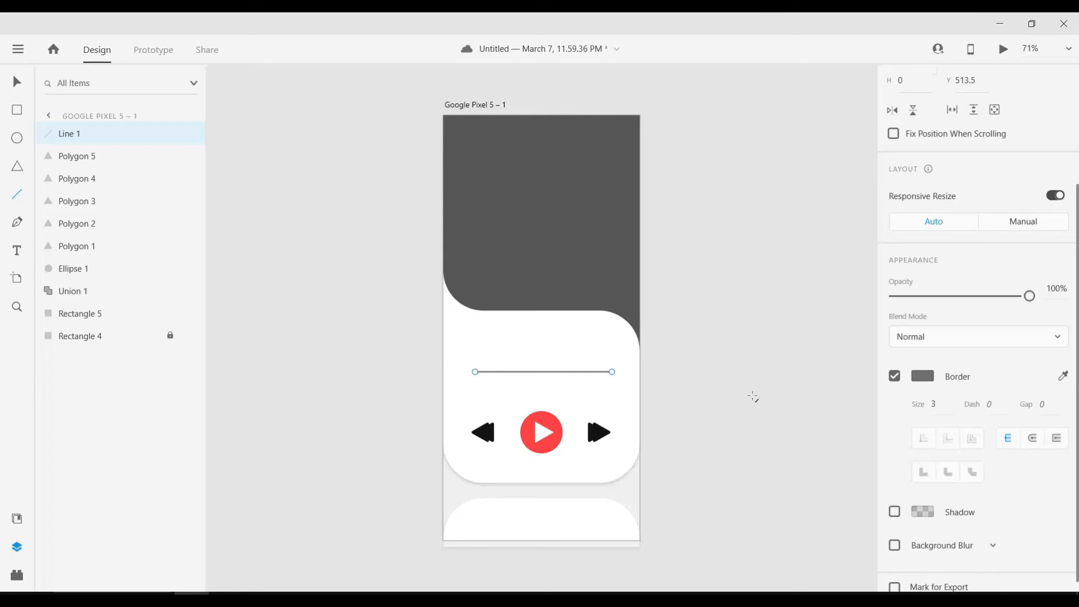
- Duplicate the progress line in place and set the copy's border colour to orange #F8601E
key("ctrl+d")
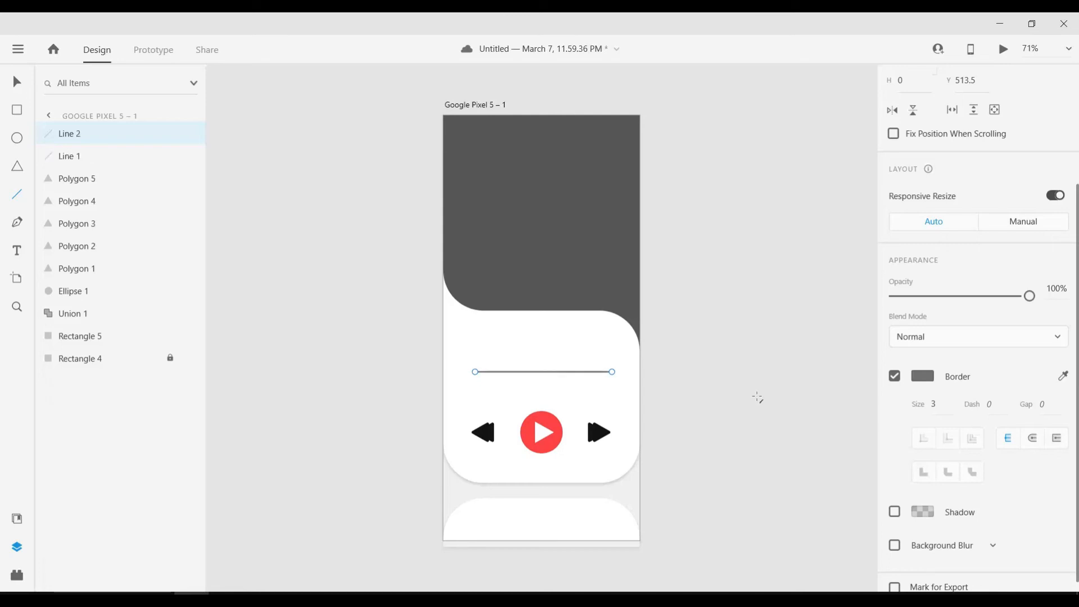
left_click(930, 383)
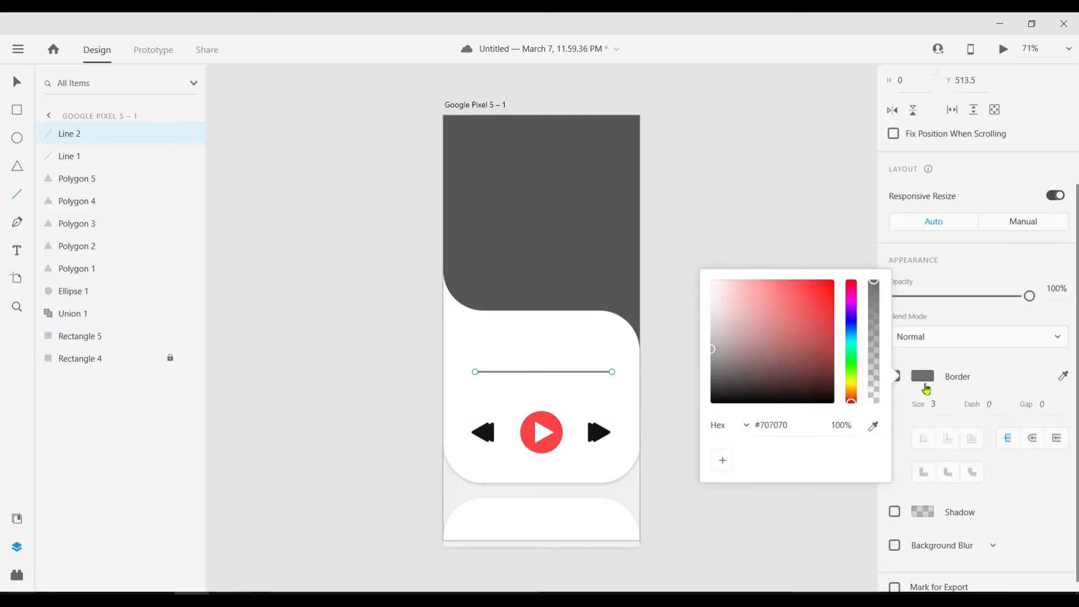
left_click(853, 400)
left_click_drag(800, 297, 819, 282)
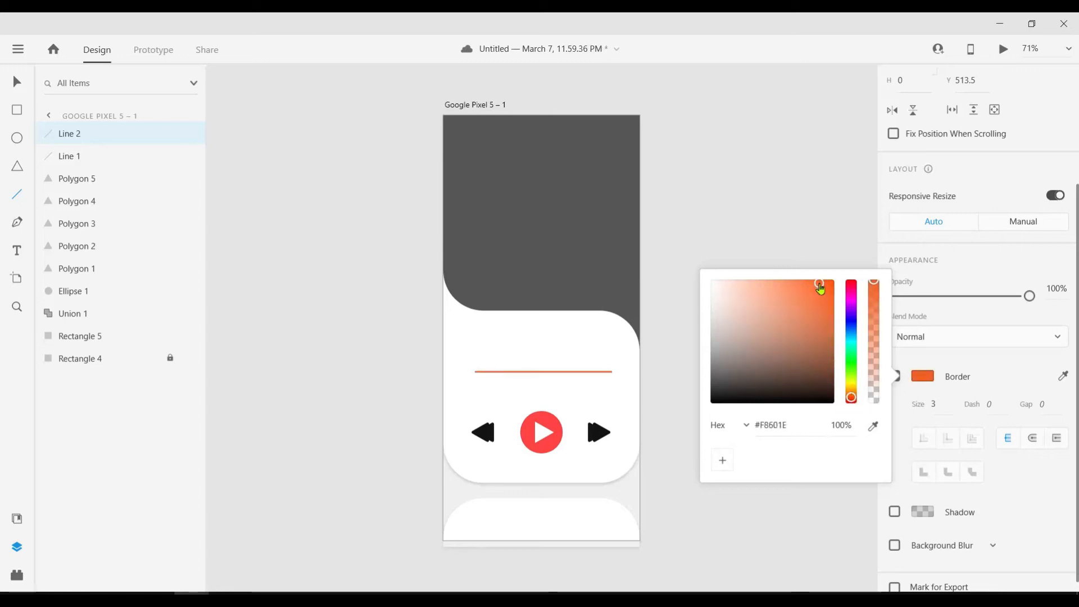
left_click(609, 429)
- Shorten the orange line from its right end so it stops slightly past the middle of the grey line
key("v")
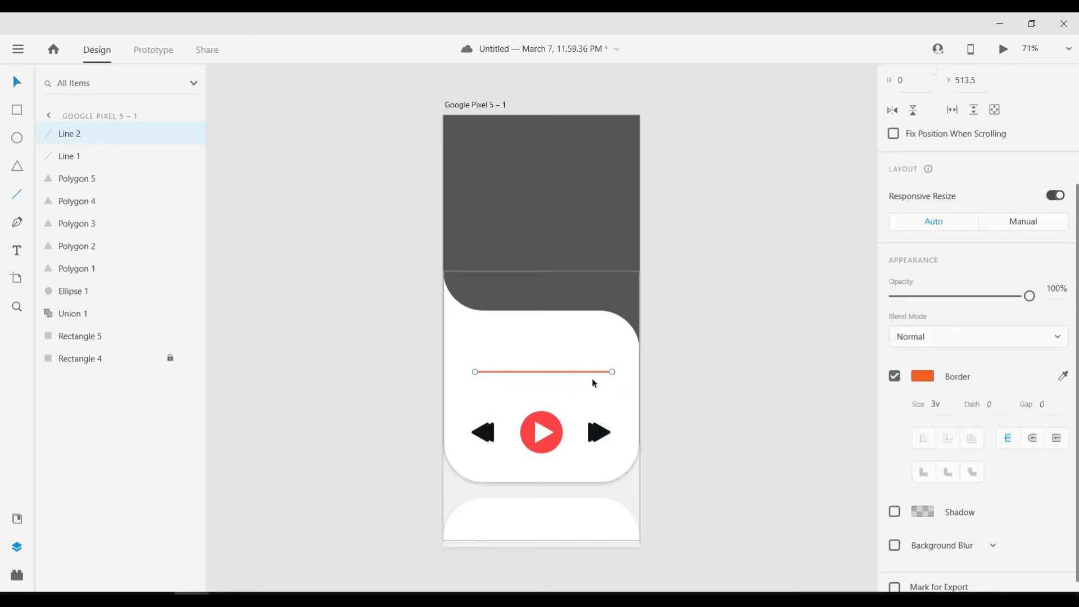
left_click_drag(611, 372, 555, 374)
left_click(677, 387)
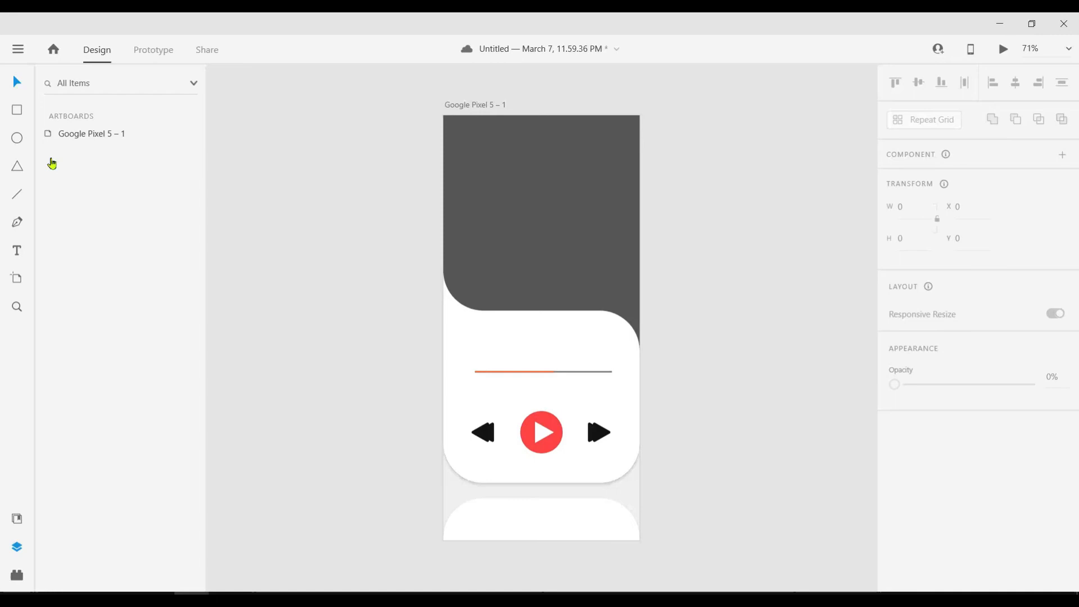
- Draw a circle about 9 by 9 at the right end of the orange line, at about X 216, Y 509
left_click(17, 137)
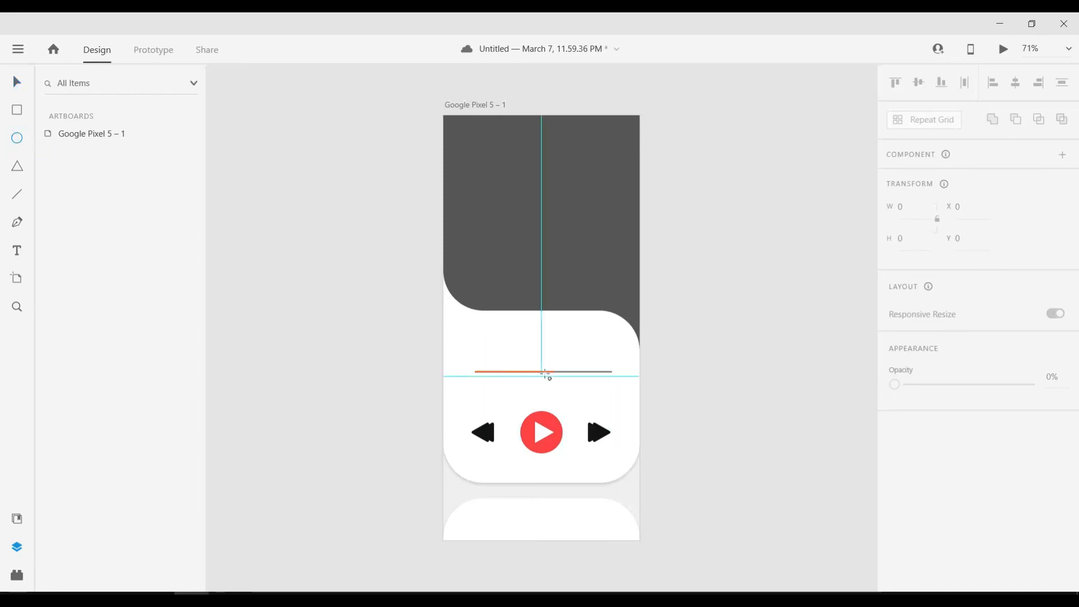
scroll(549, 403, "up", 10, "ctrl")
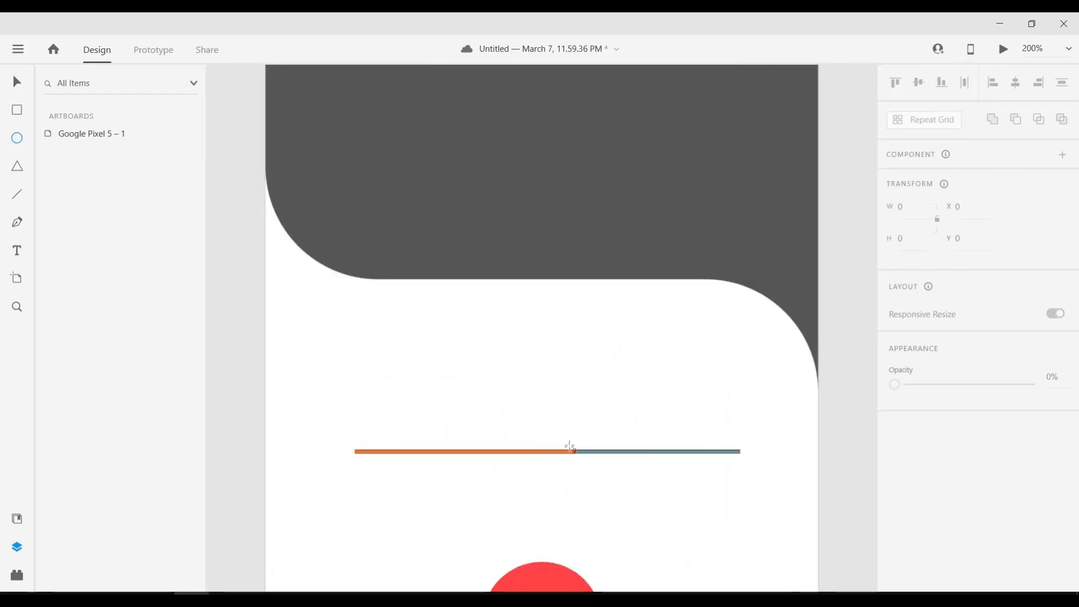
left_click_drag(570, 446, 589, 459)
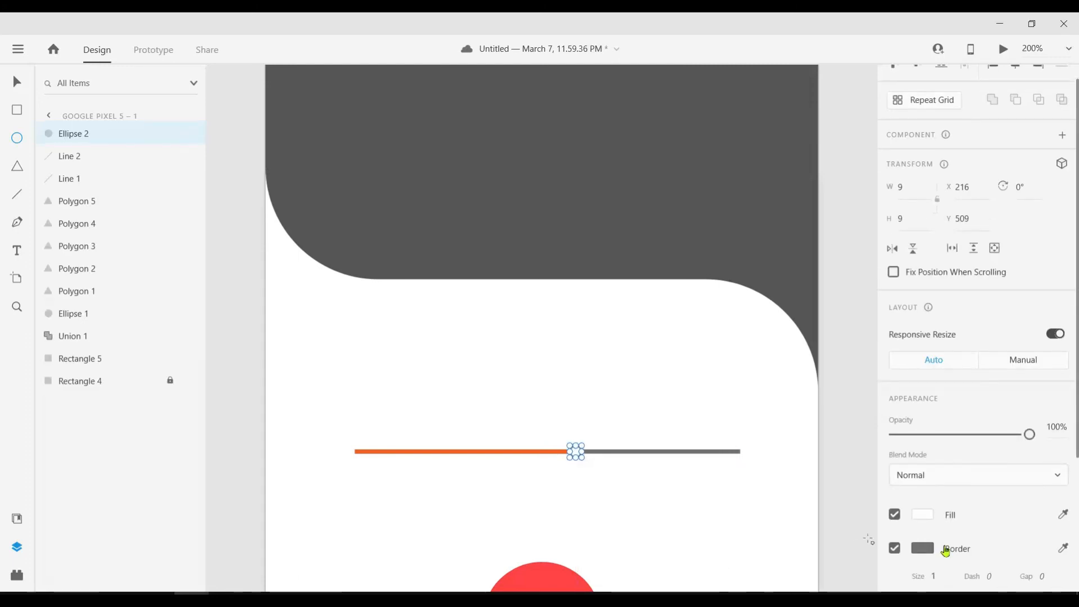
- Remove the small circle's border and fill it with the orange #F8601E sampled from the progress line
scroll(945, 552, "down", 2)
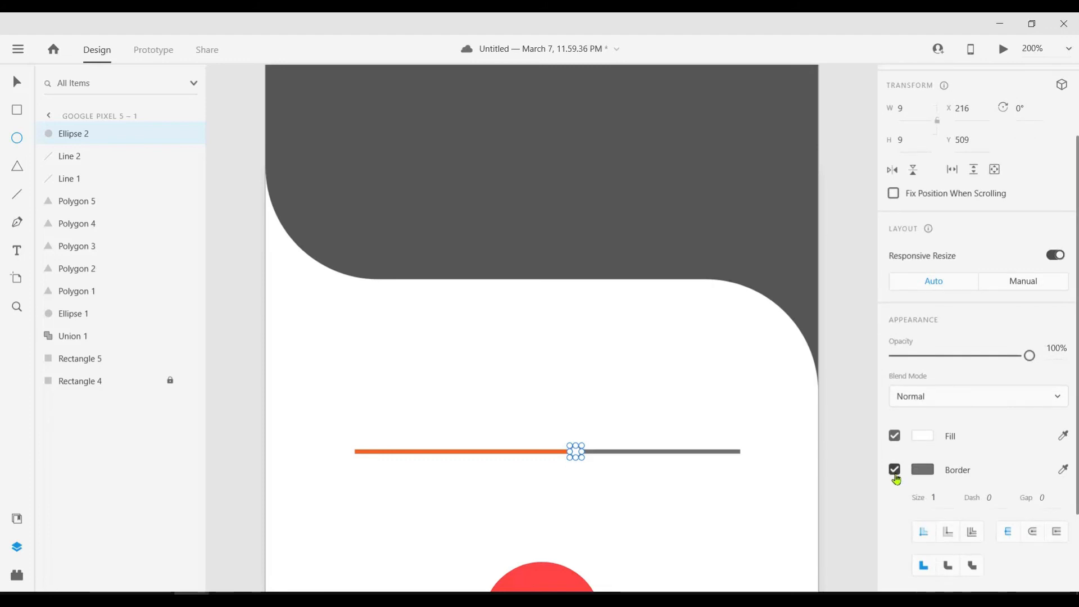
left_click(895, 470)
left_click(922, 436)
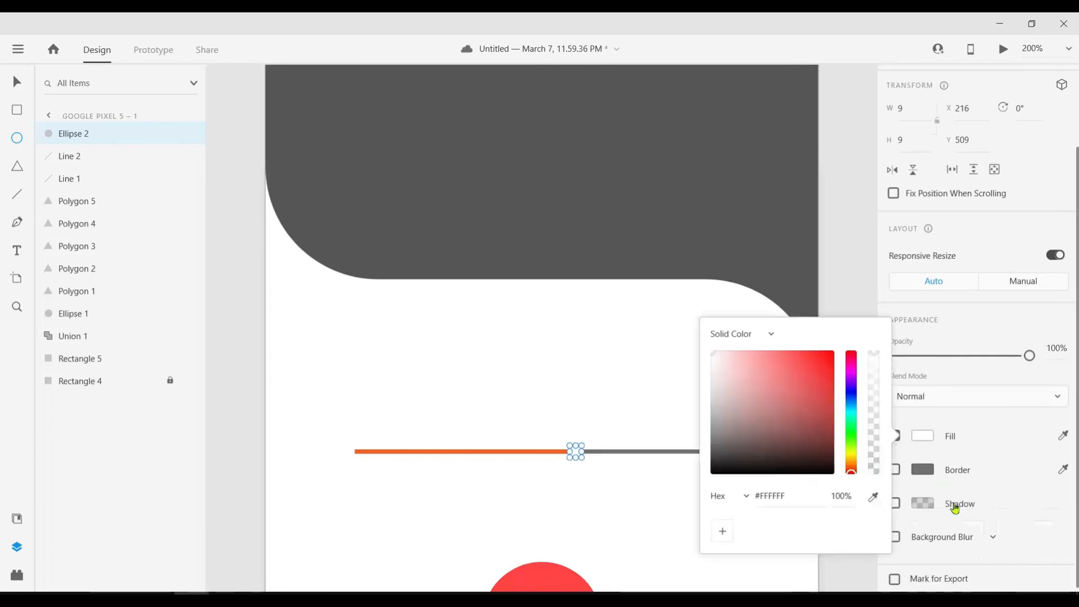
left_click(873, 497)
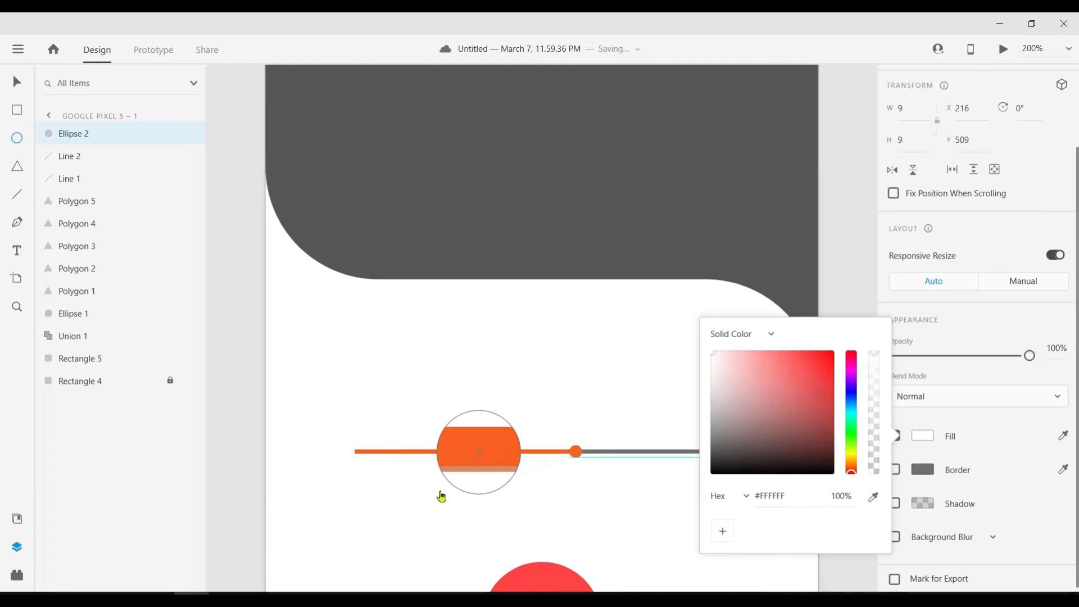
left_click(479, 452)
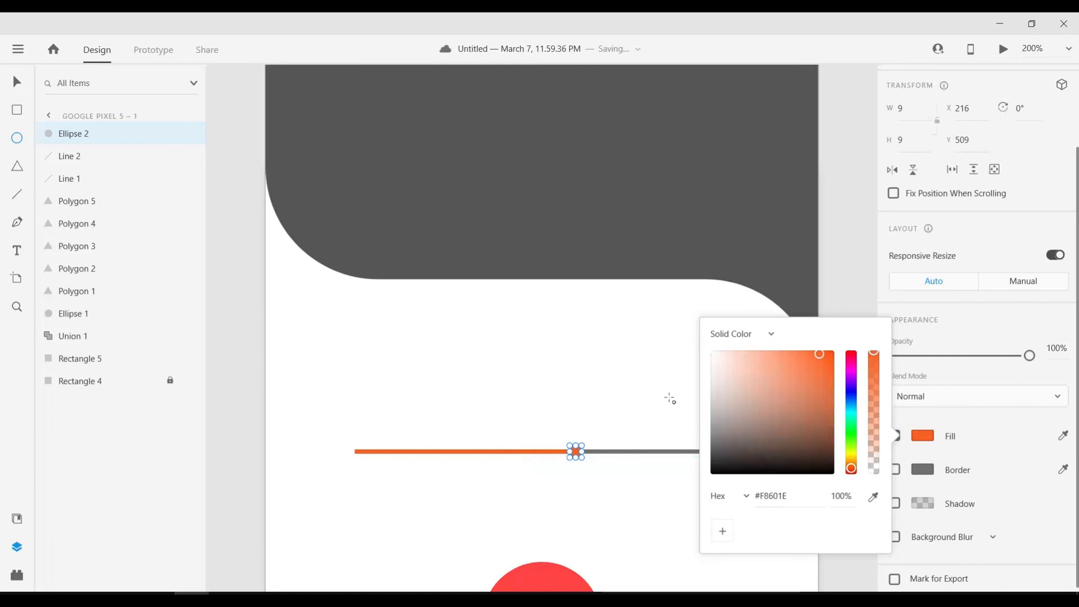
key("Escape")
key("v")
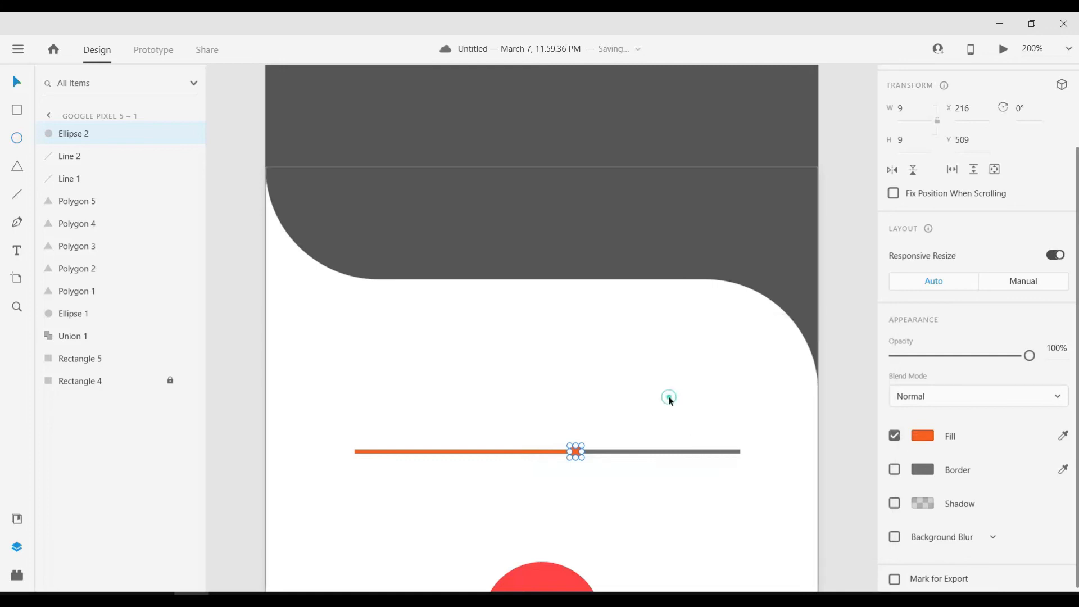
left_click(701, 515)
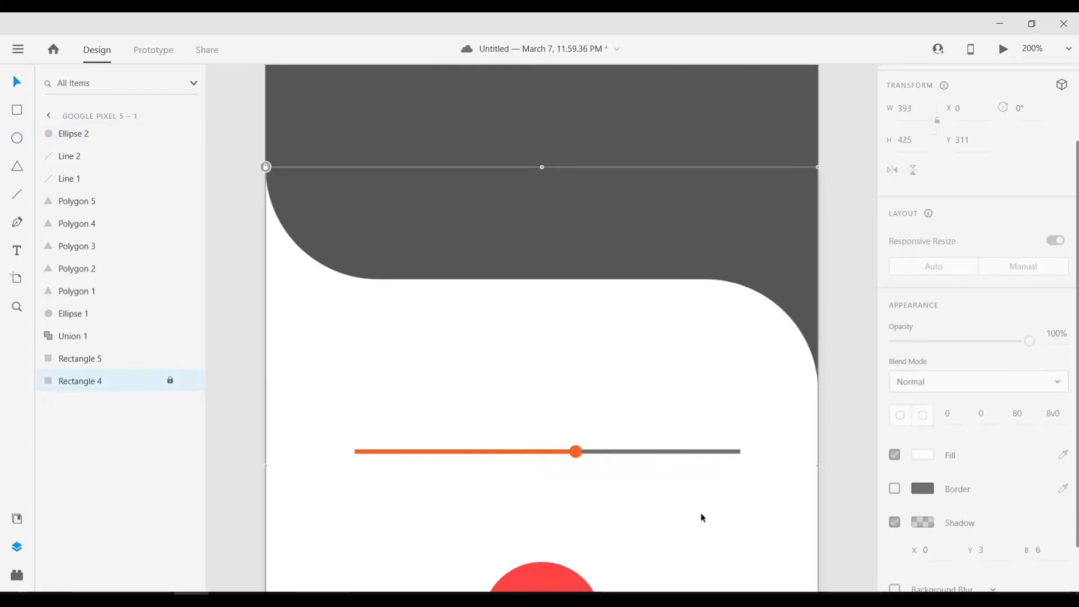
- Group the grey line, the orange line and the small orange circle together
key("ctrl+0")
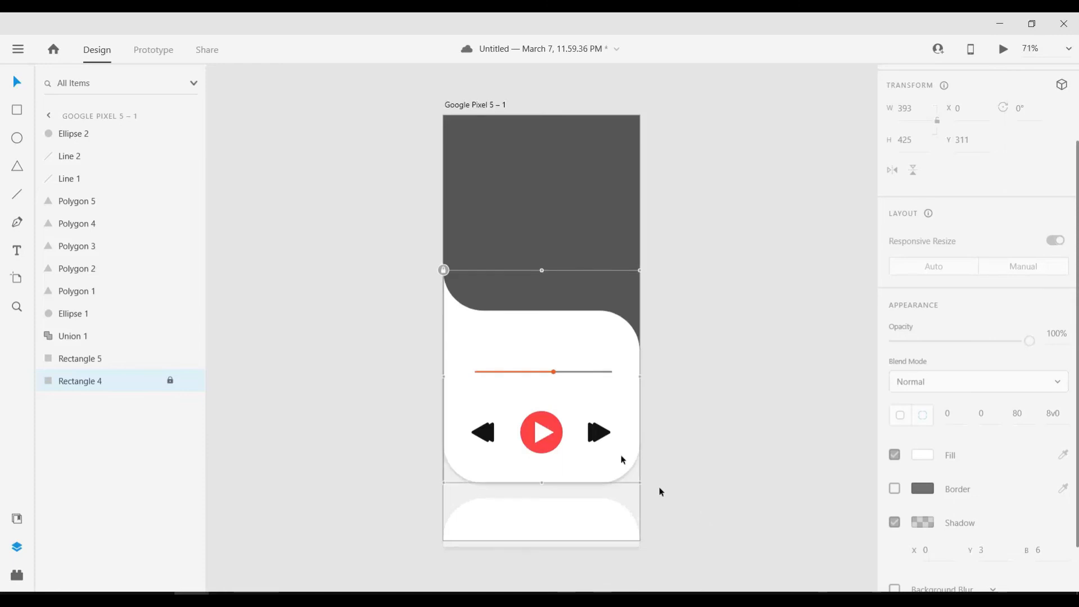
left_click_drag(514, 349, 581, 390)
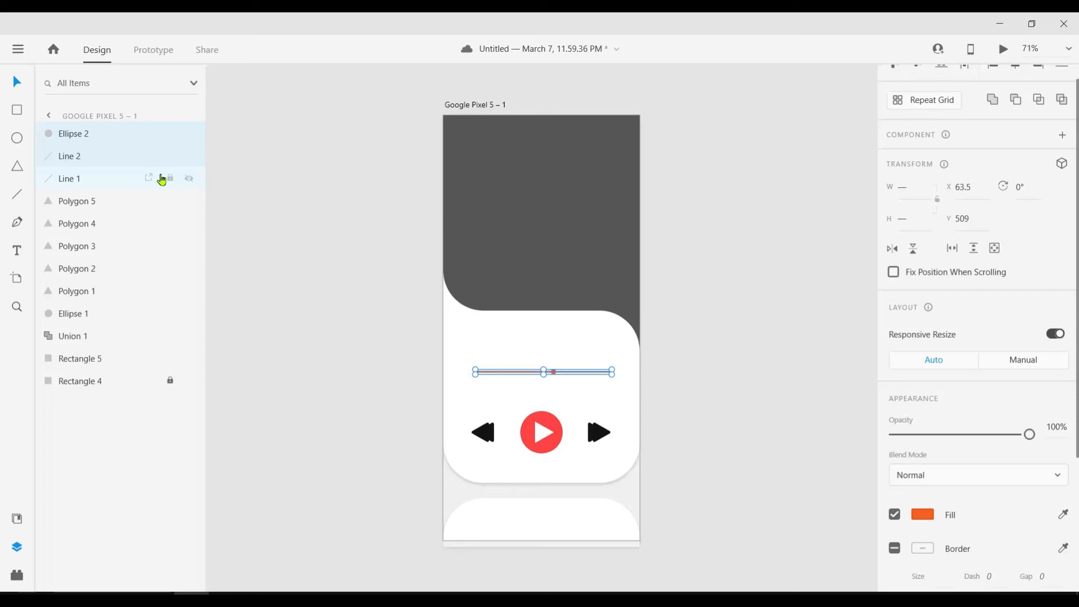
key("ctrl+g")
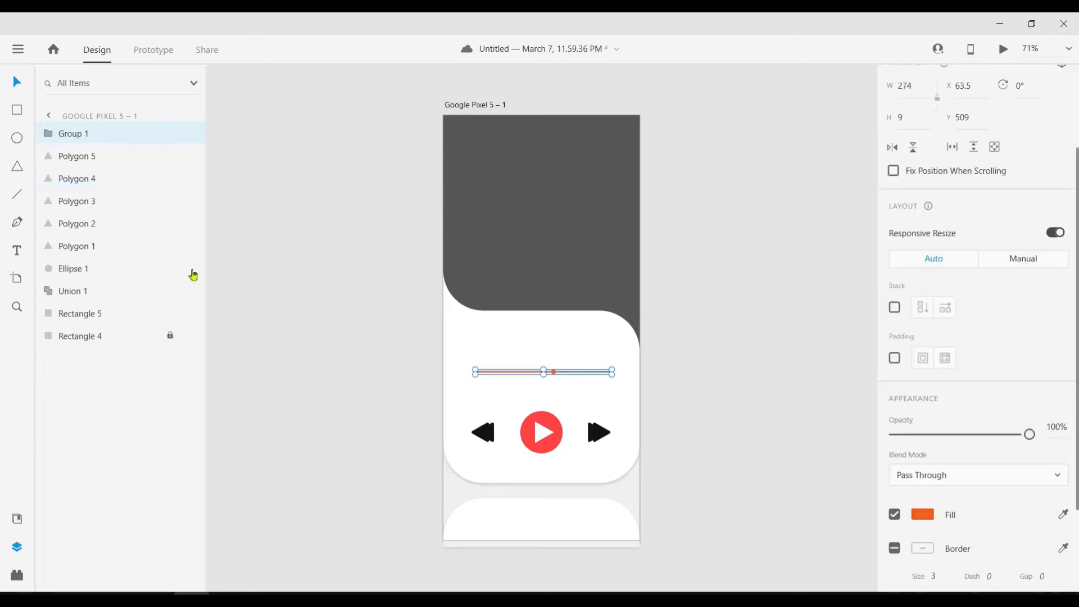
- Group the red play button together with the rewind and forward triangles
left_click_drag(629, 454, 467, 405)
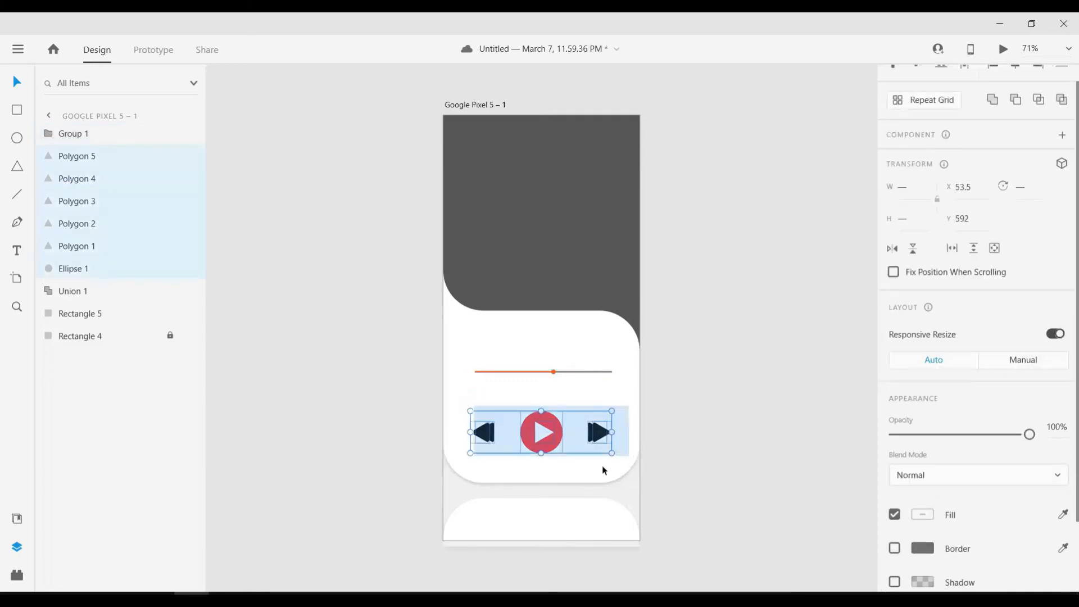
right_click(88, 165)
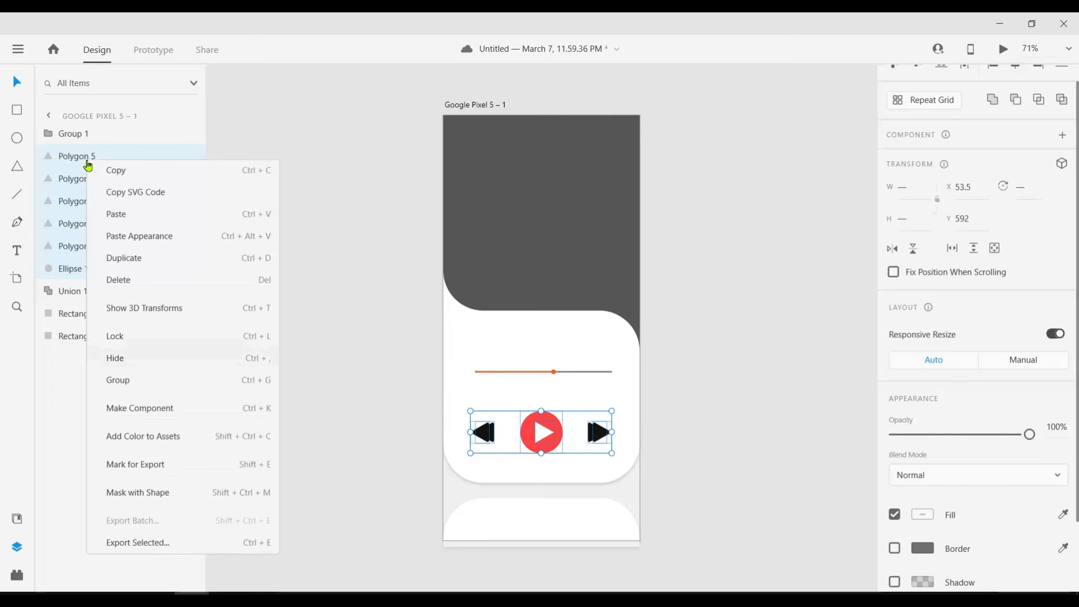
left_click(215, 386)
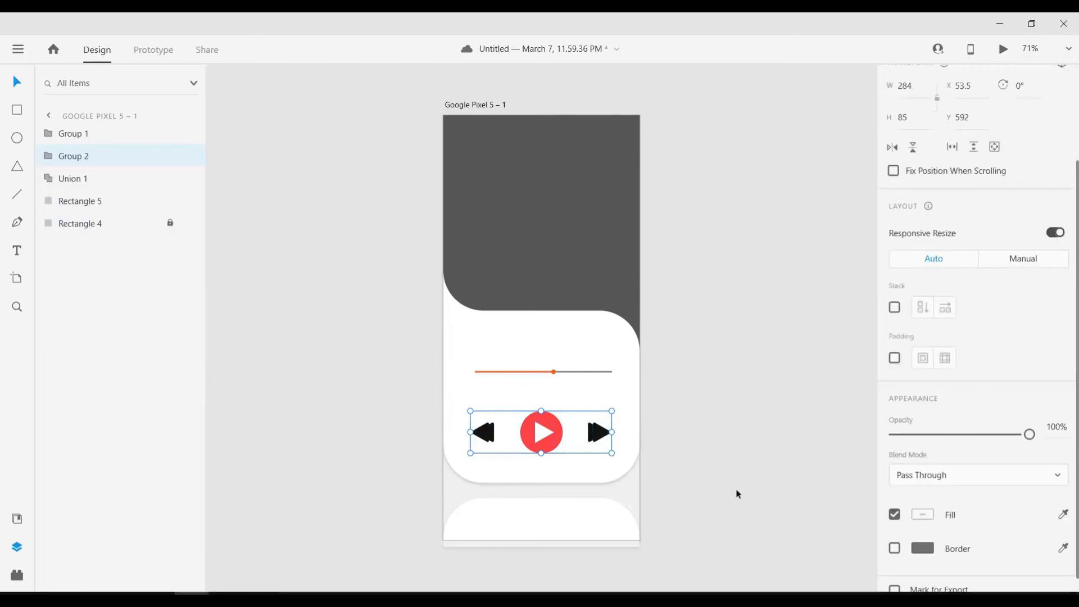
left_click(754, 487)
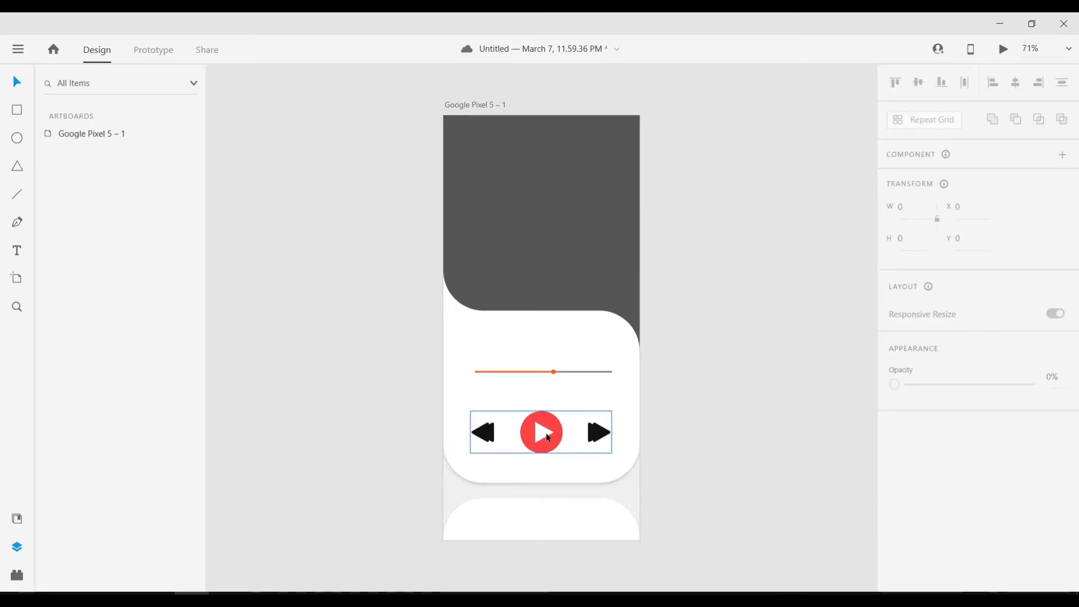
- Try moving the playback controls group to about X 63.5, Y 575, and undo the move
mouse_move(549, 438)
left_mouse_down()
mouse_move(581, 361)
mouse_move(611, 357)
mouse_move(542, 441)
mouse_move(550, 424)
left_mouse_up()
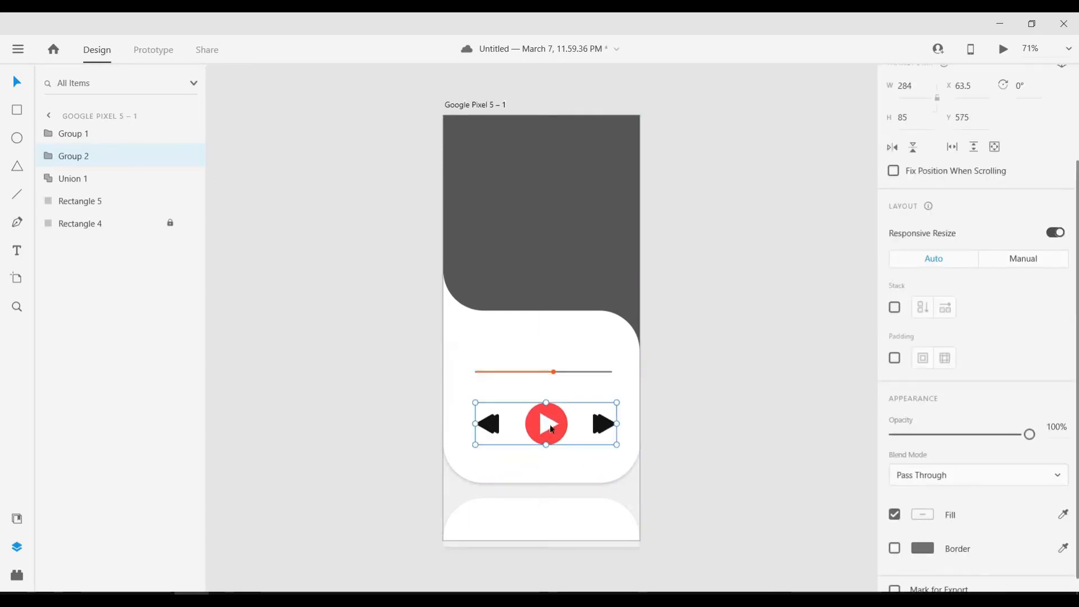
left_click(697, 443)
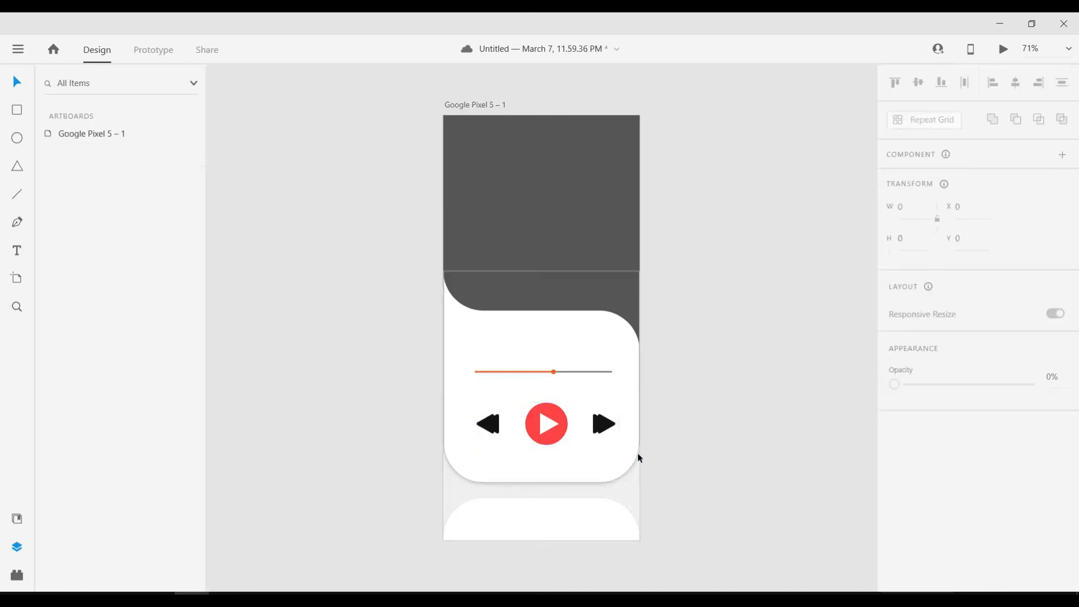
key("ctrl+z")
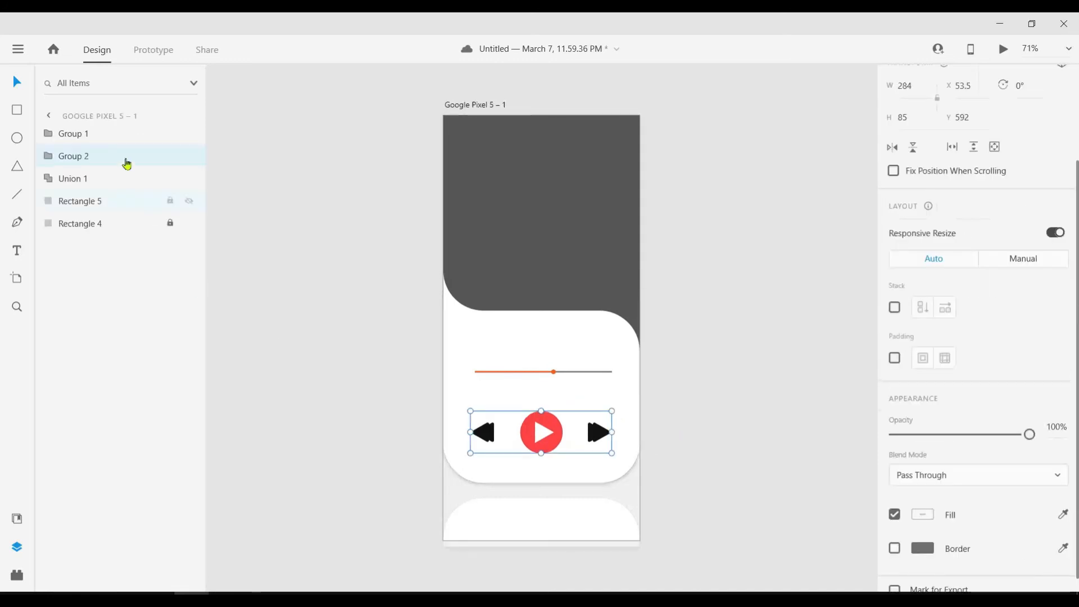
double_click(87, 158)
left_click(101, 159)
left_click_drag(99, 157, 51, 159)
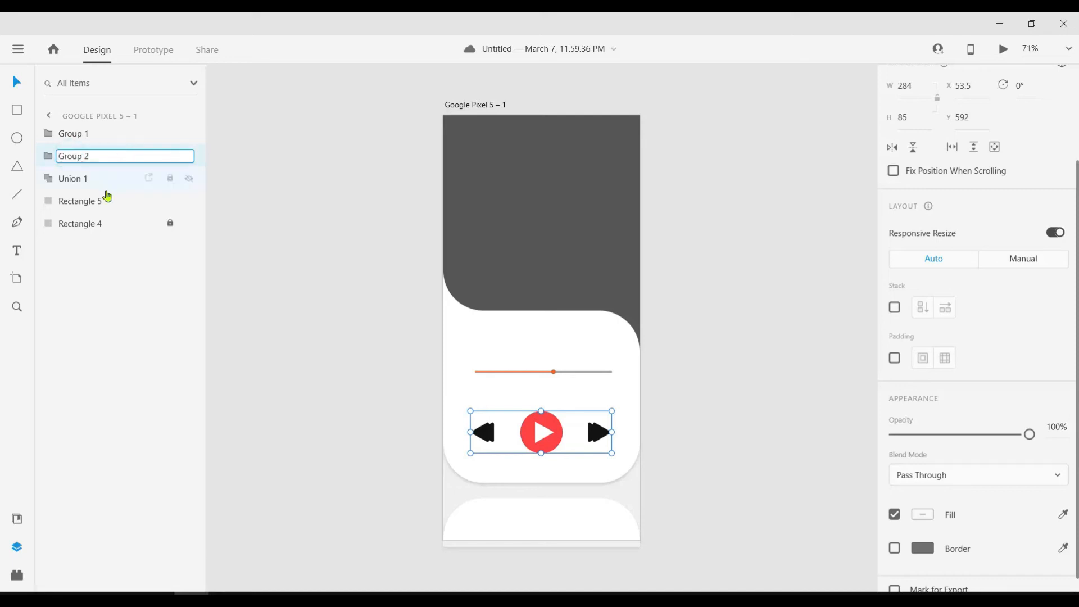
left_click(84, 155)
left_click(84, 156)
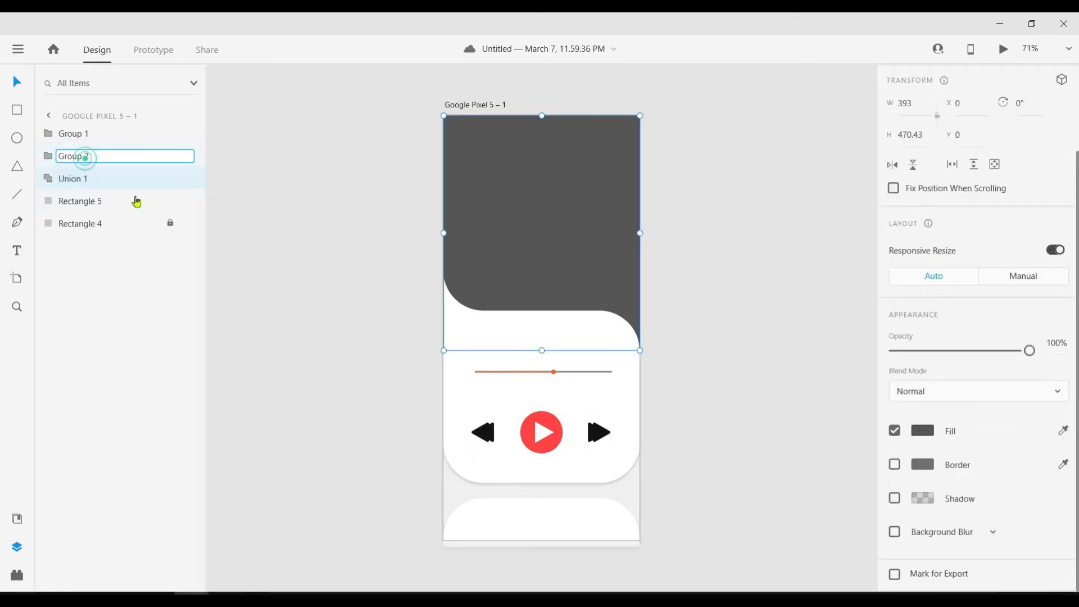
left_click(80, 151)
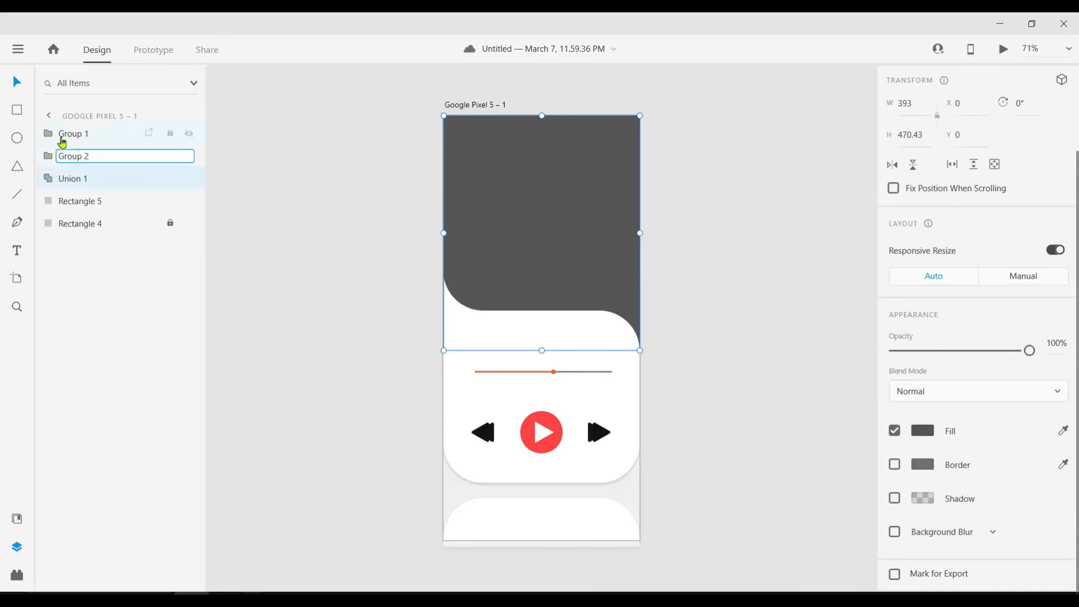
left_click(66, 134)
left_click(95, 271)
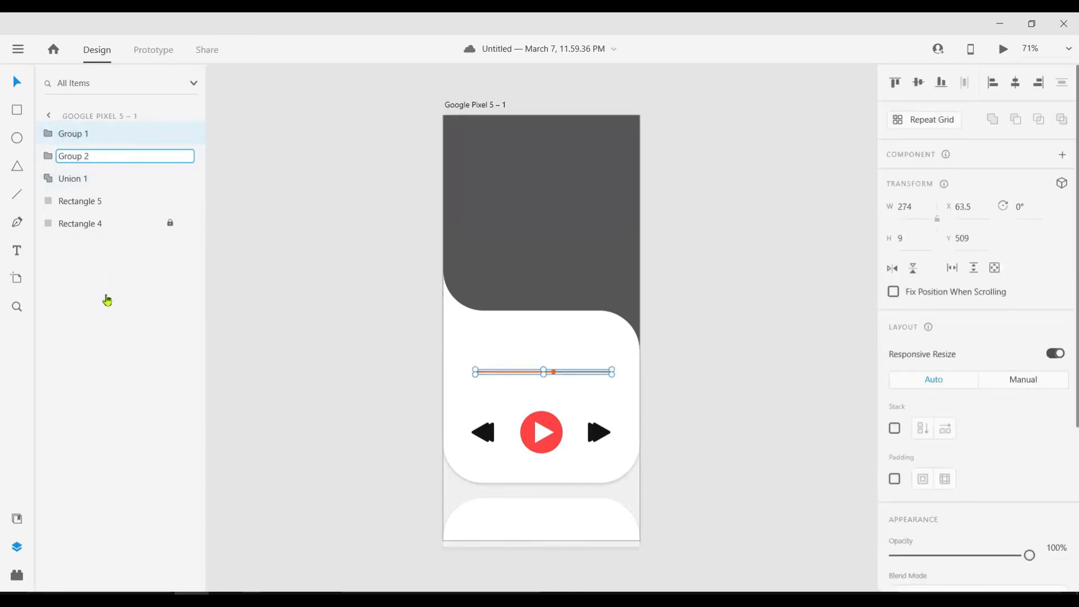
left_click(695, 388)
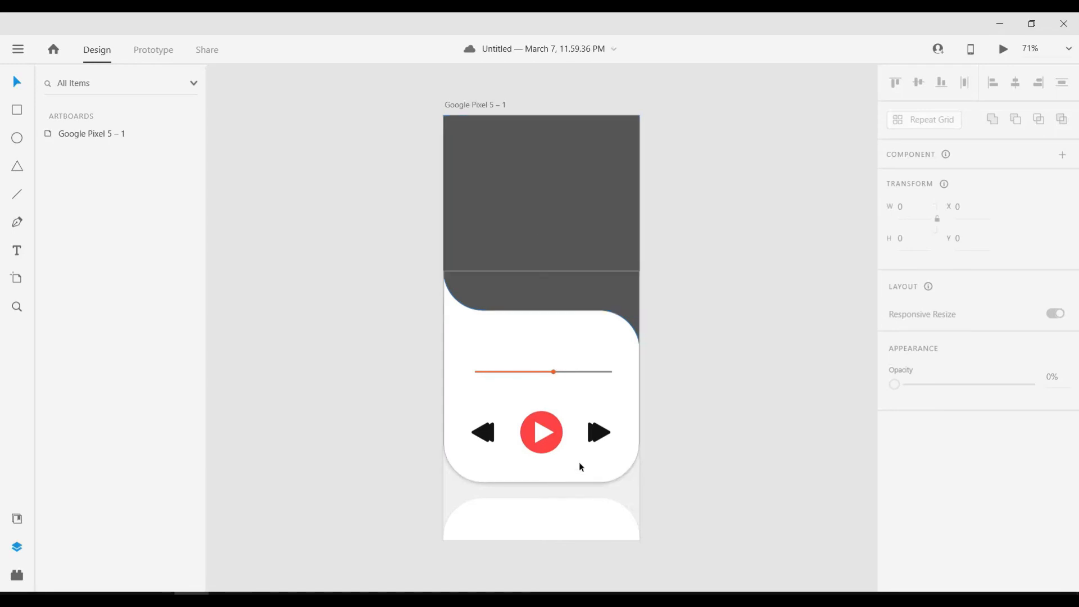
- Fill the dark grey shape (Union 1) with the Love_Story image from the Resources folder in File Explorer
left_click(87, 598)
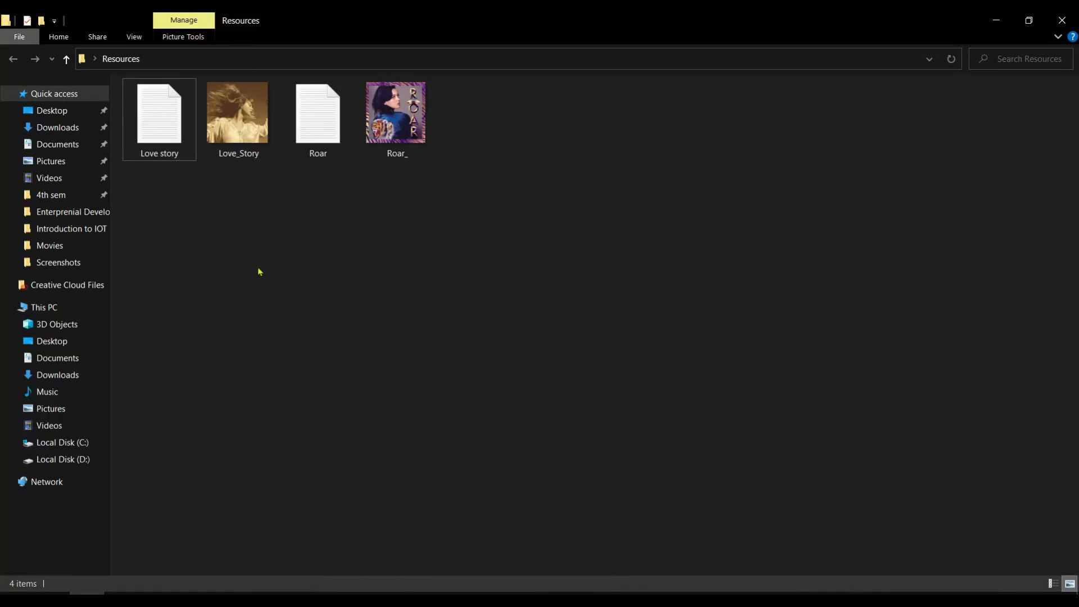
left_click_drag(237, 115, 616, 381)
key("alt+Tab")
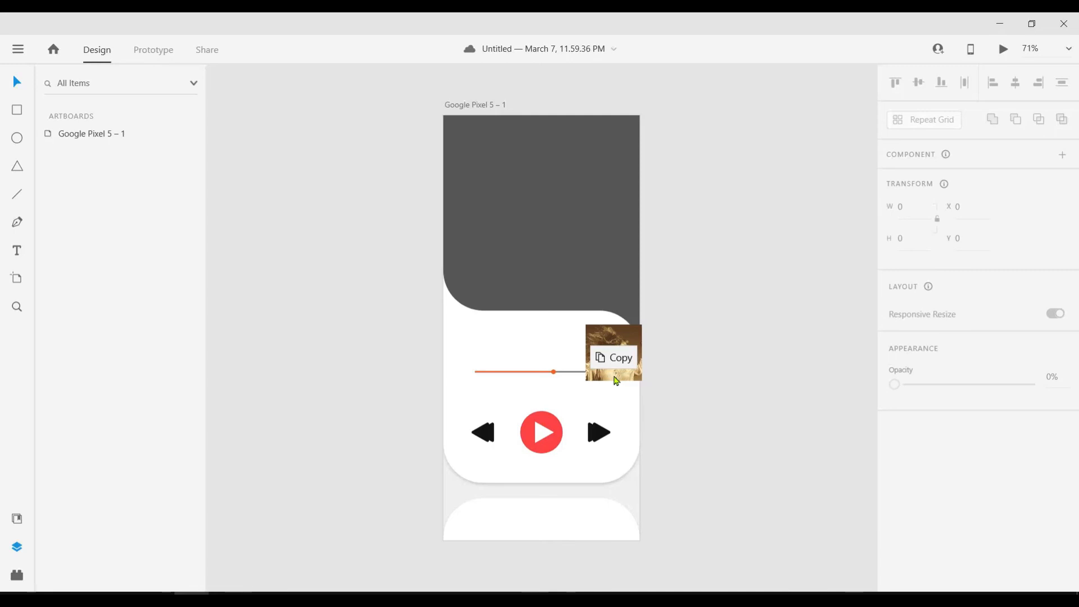
left_click_drag(613, 382, 551, 238)
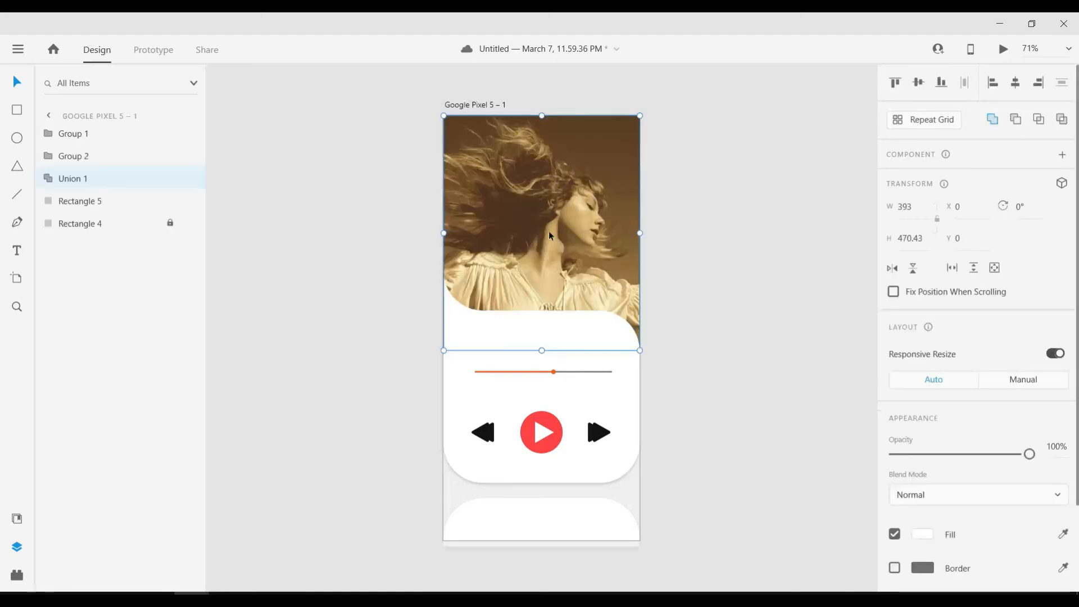
left_click(730, 320)
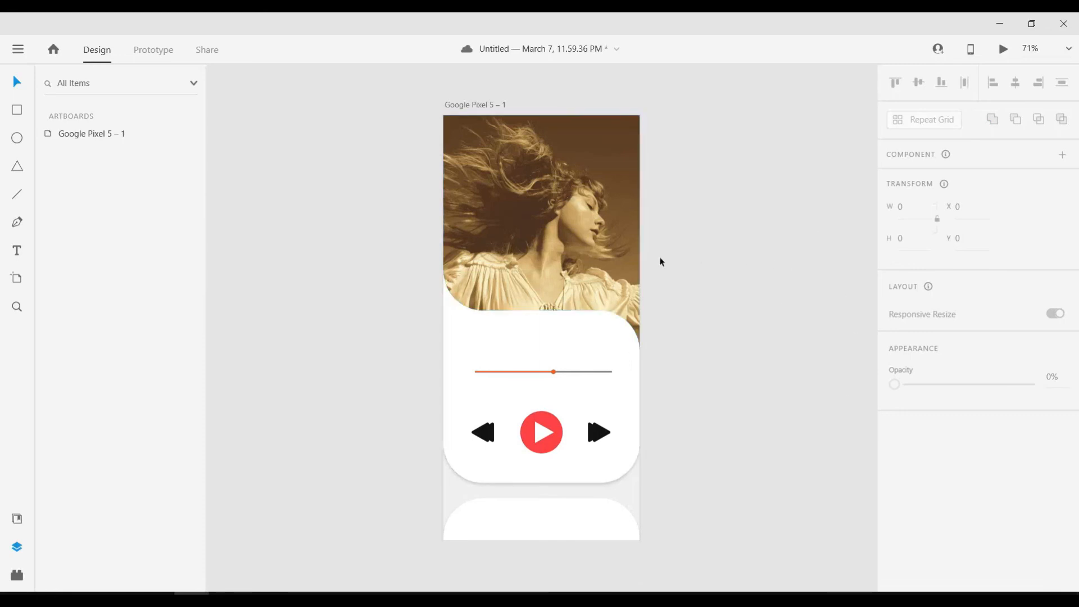
- Add the text "1:25" above the starting end of the orange progress bar
left_click(785, 289)
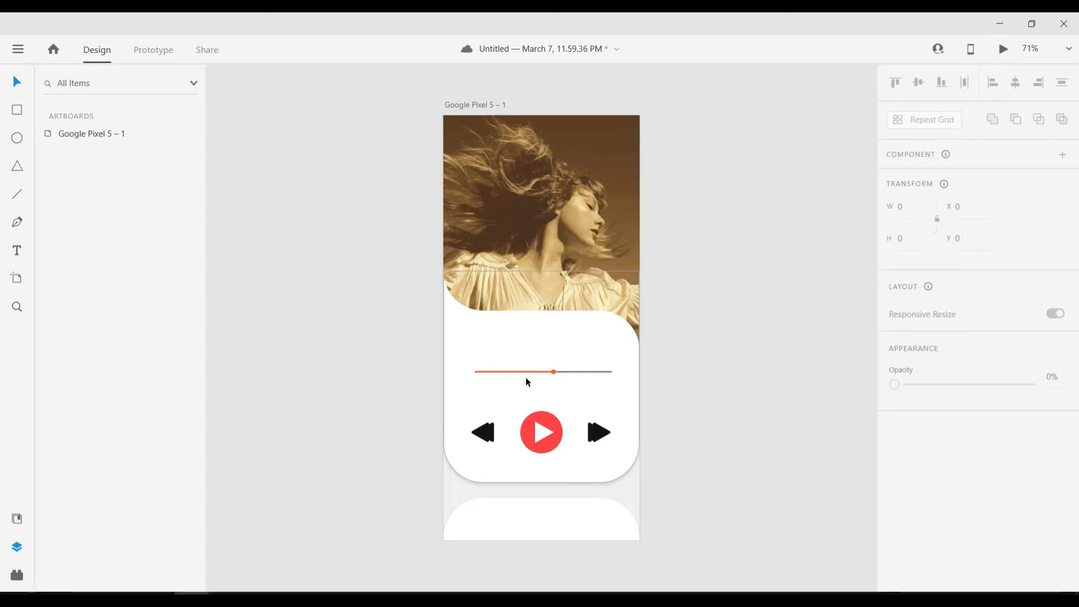
key("alt+Tab")
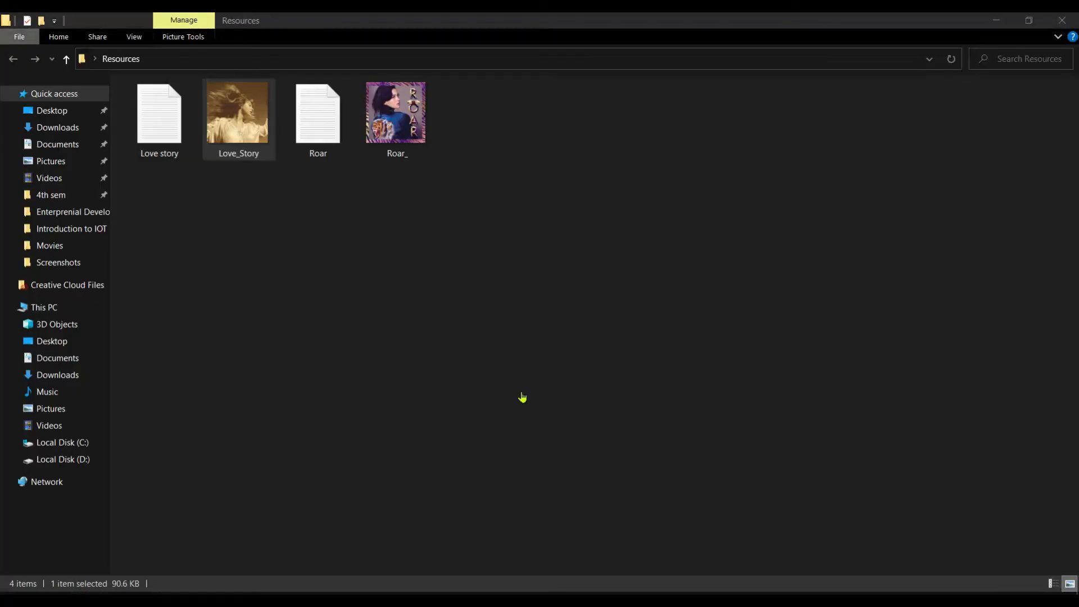
key("alt+Tab")
left_click(18, 251)
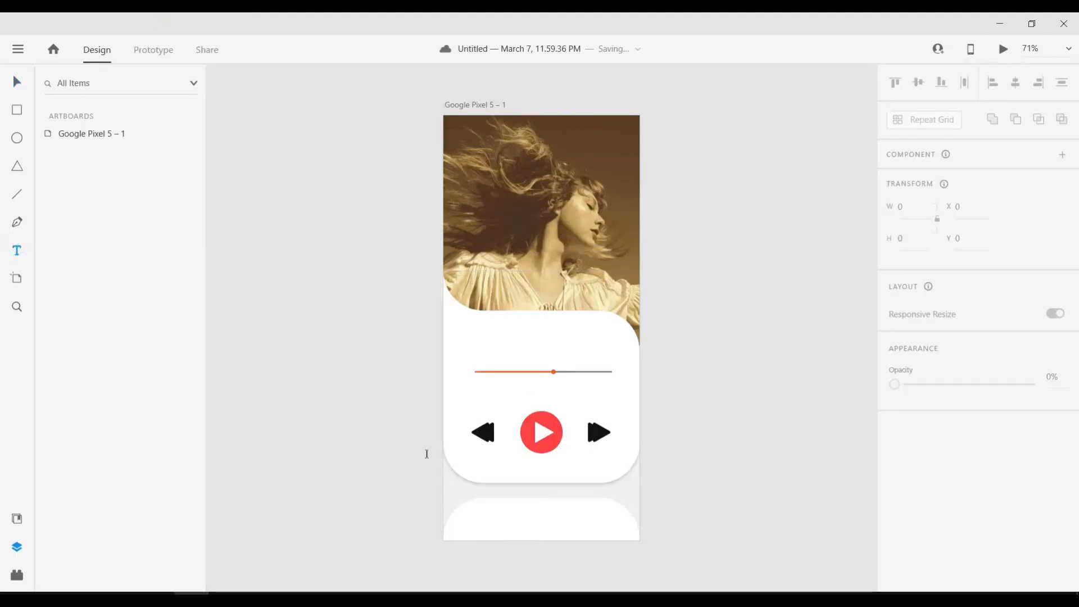
left_click(476, 360)
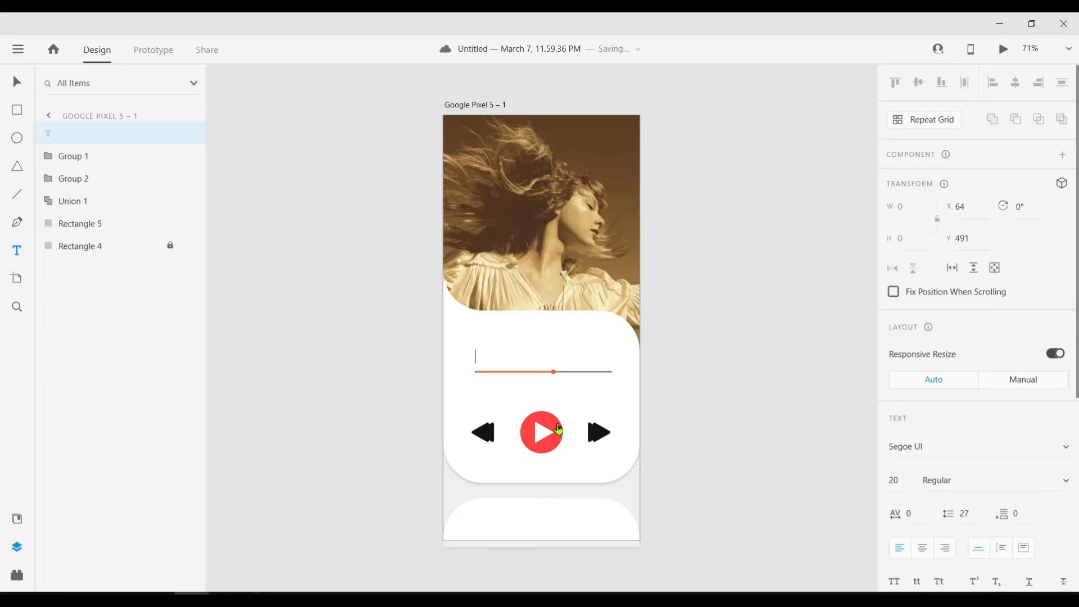
type("1:25")
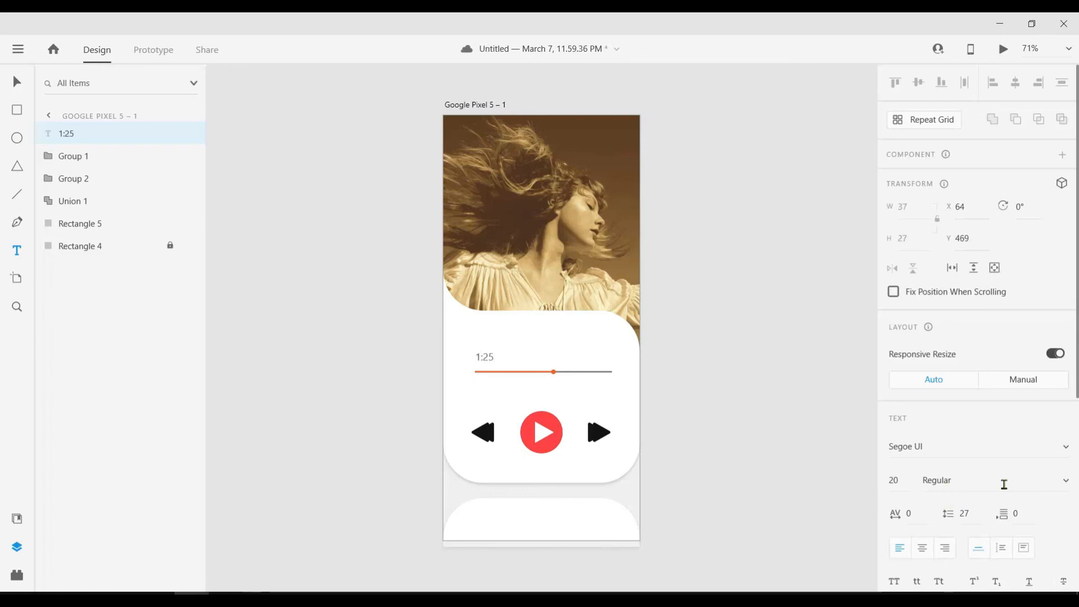
- Set the weight of the whole "1:25" text to Bold
left_click(1066, 482)
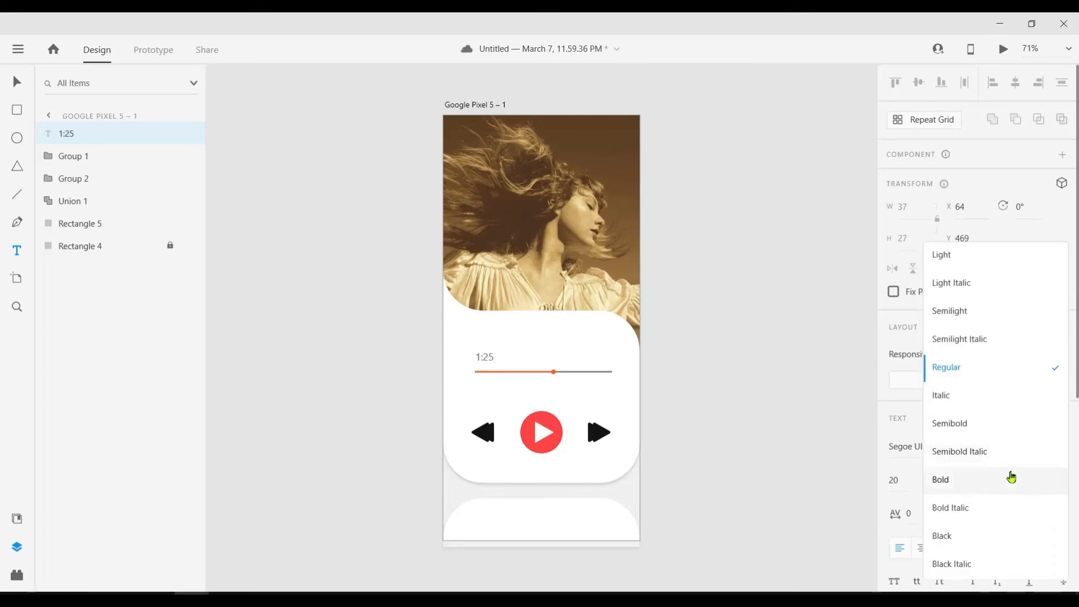
left_click(1011, 479)
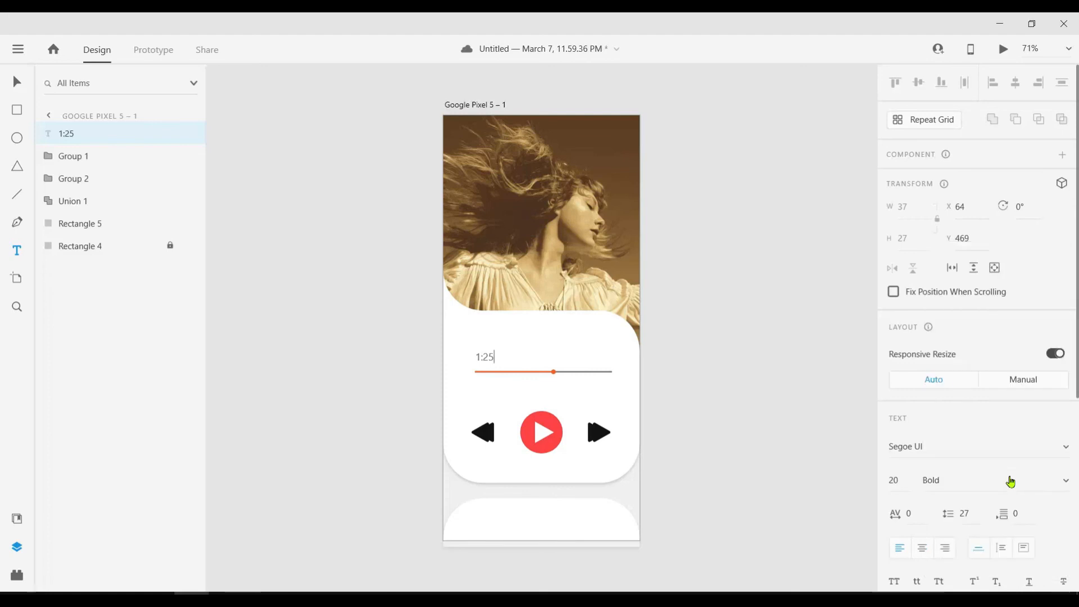
left_click(894, 482)
left_click(481, 356)
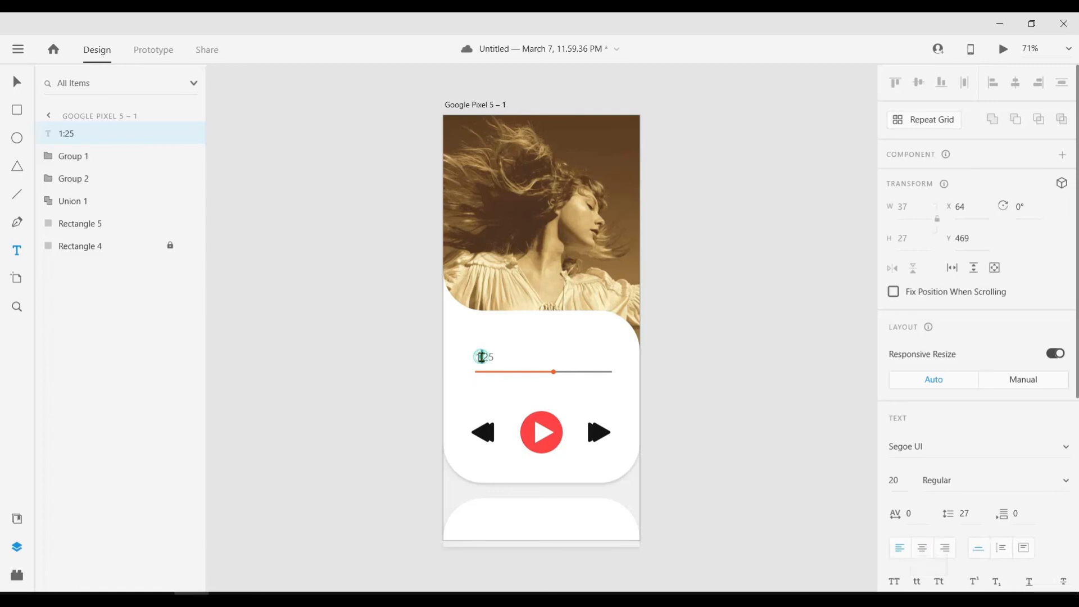
key("ctrl+a")
left_click(989, 482)
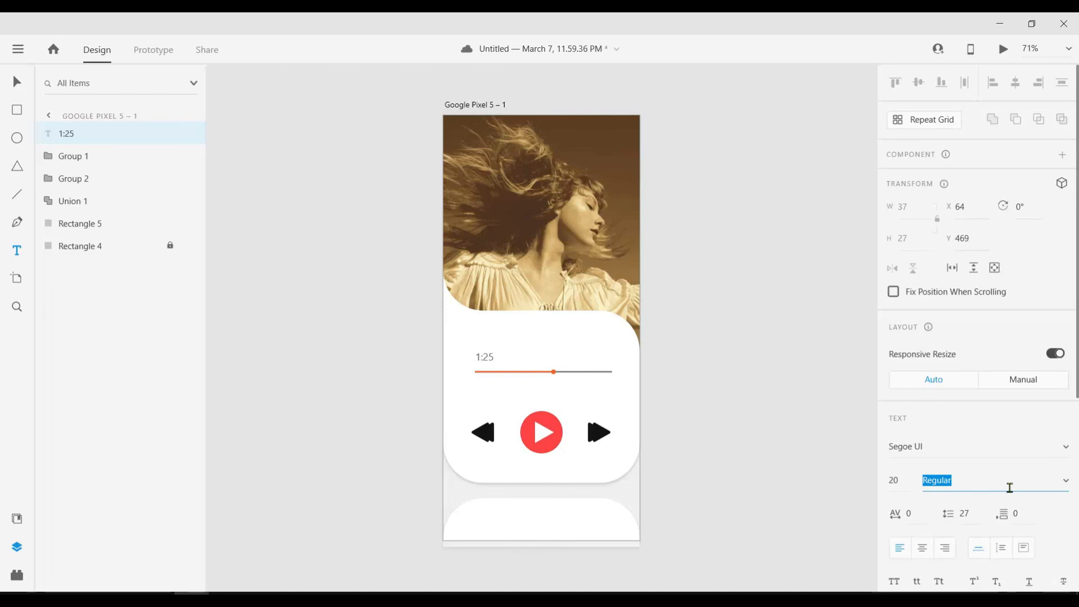
left_click(1061, 482)
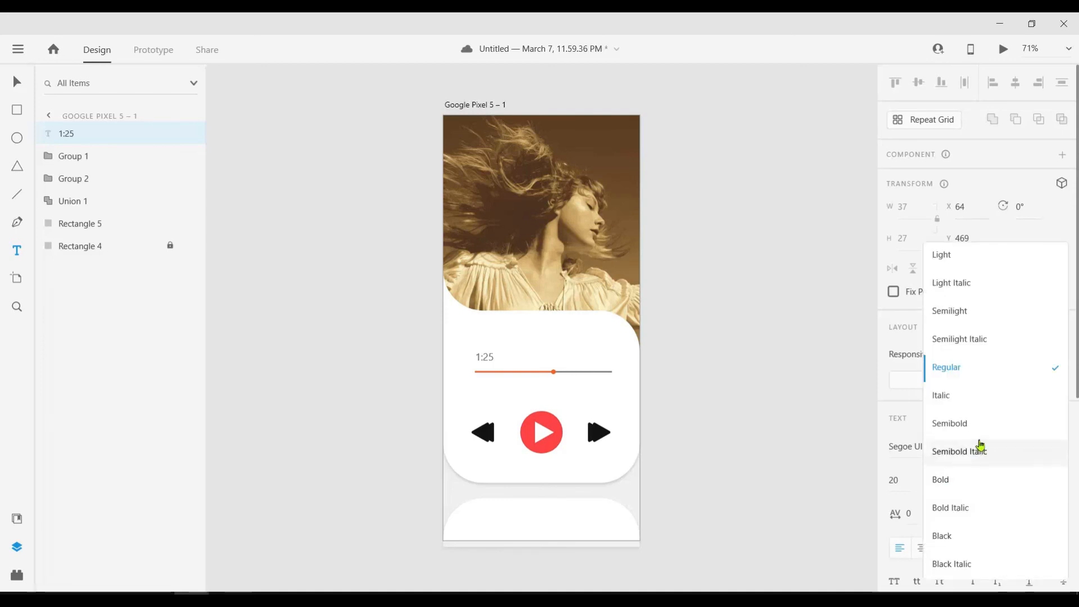
left_click(978, 492)
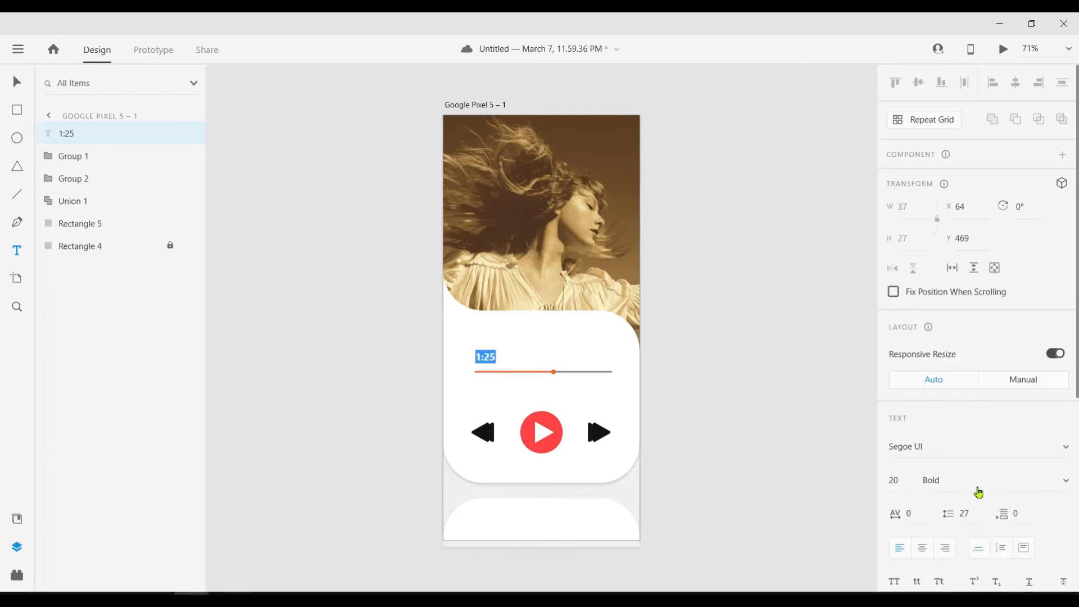
- Try font size 15 on the "1:25" text, and set the size back to 20
left_click(895, 481)
type("15")
key("Return")
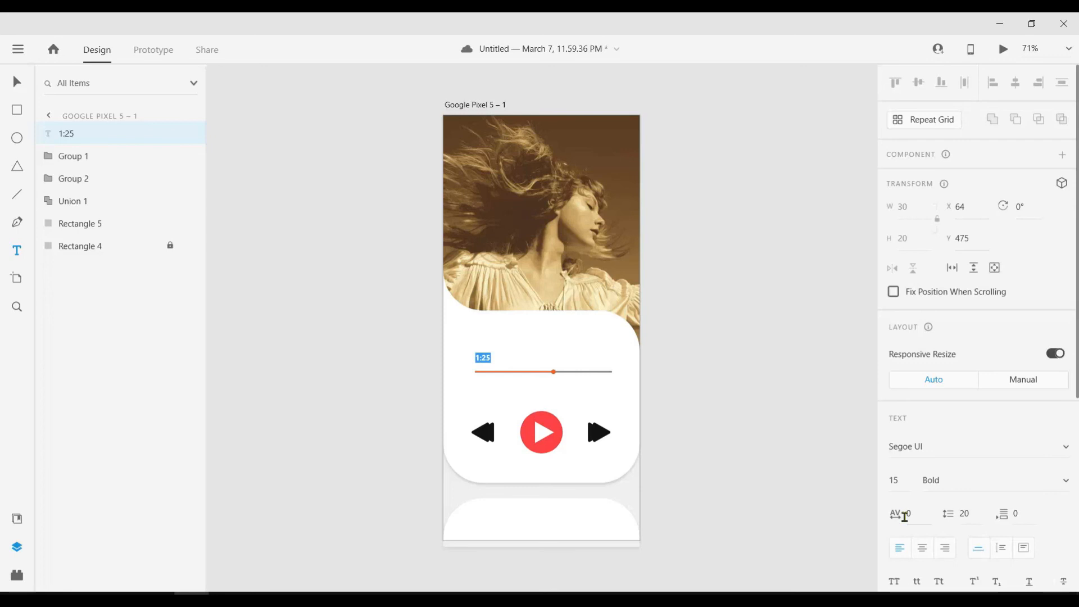
left_click(894, 480)
type("20")
key("Return")
- Move the "1:25" text down to about Y 482, just above the progress bar
left_click(687, 473)
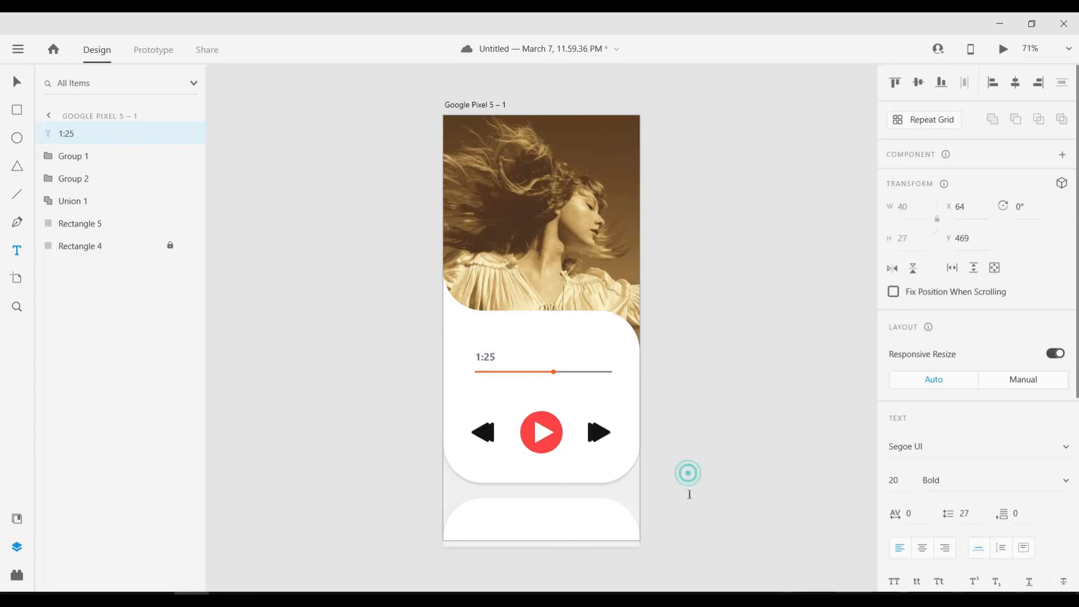
type("v")
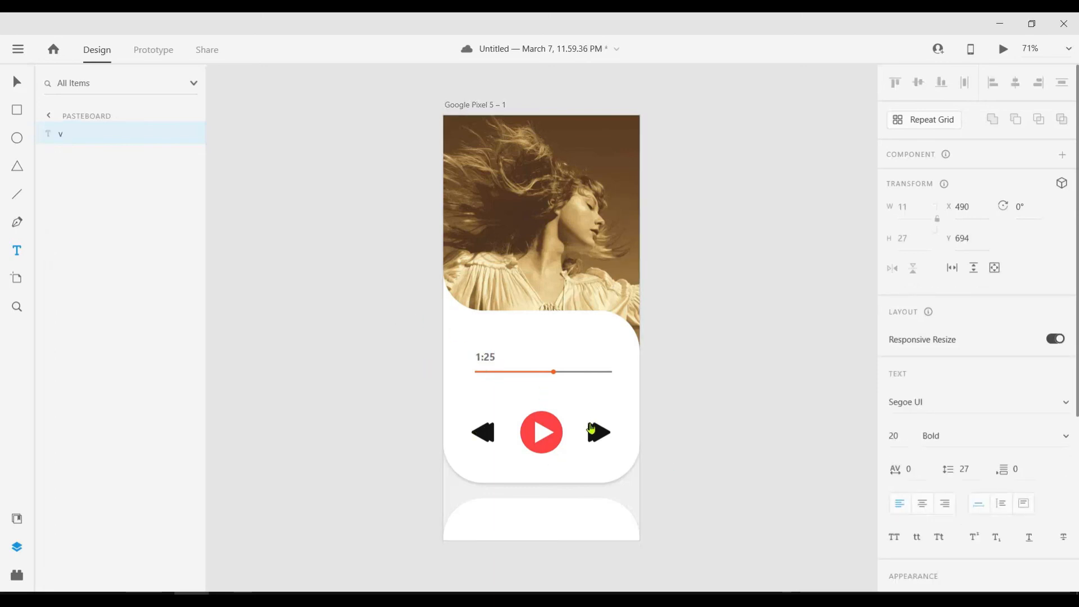
left_click(484, 357)
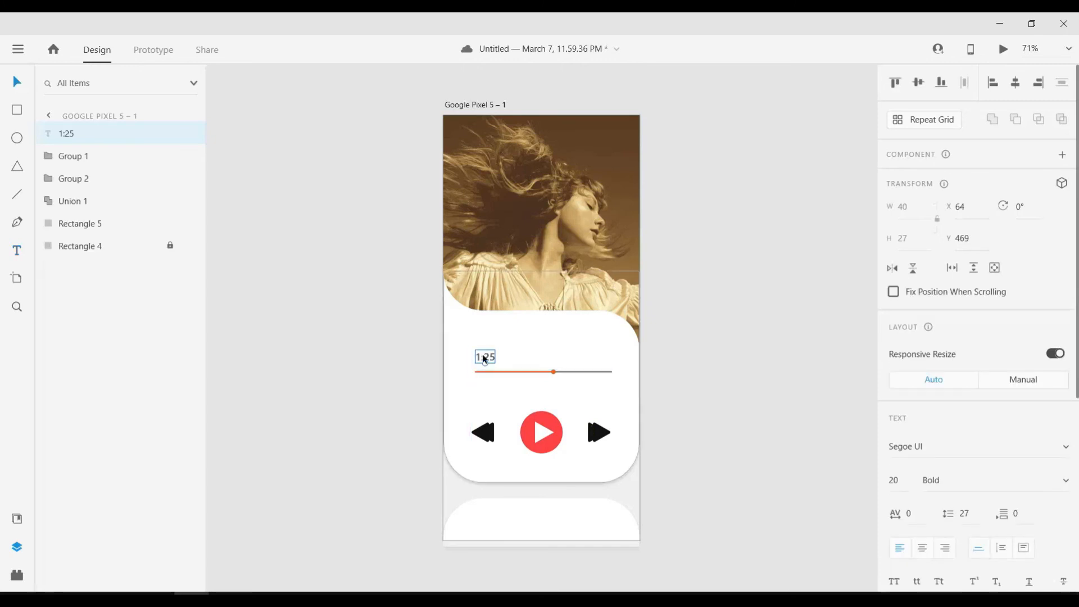
left_click_drag(484, 360, 482, 369)
left_click(703, 344)
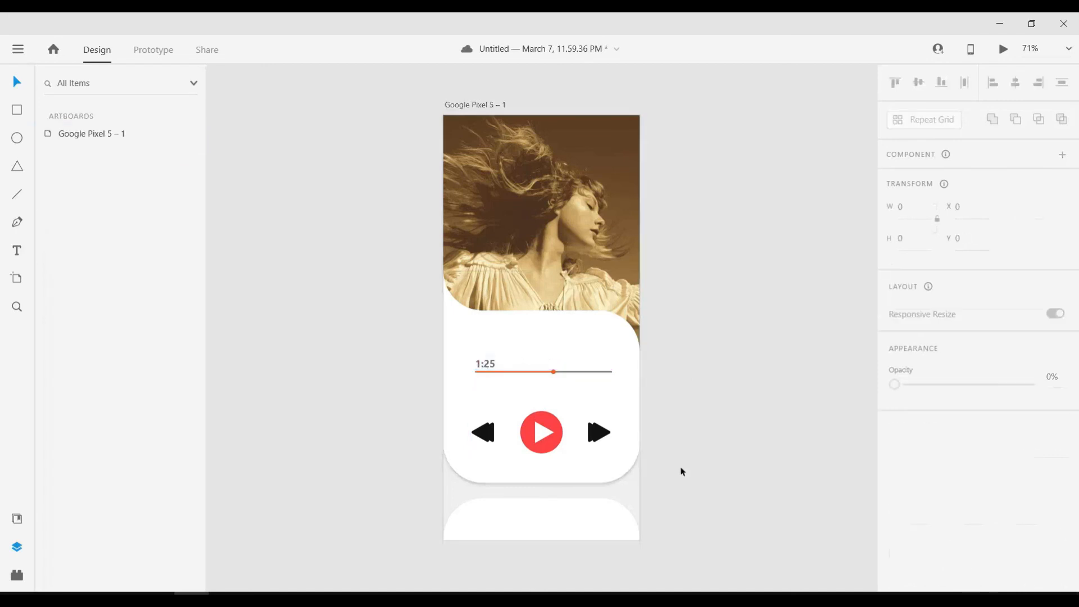
- Duplicate the "1:25" text to the far end of the progress bar at X 298, Y 482, and change the copy to "2:35"
left_click_drag(487, 368, 602, 368)
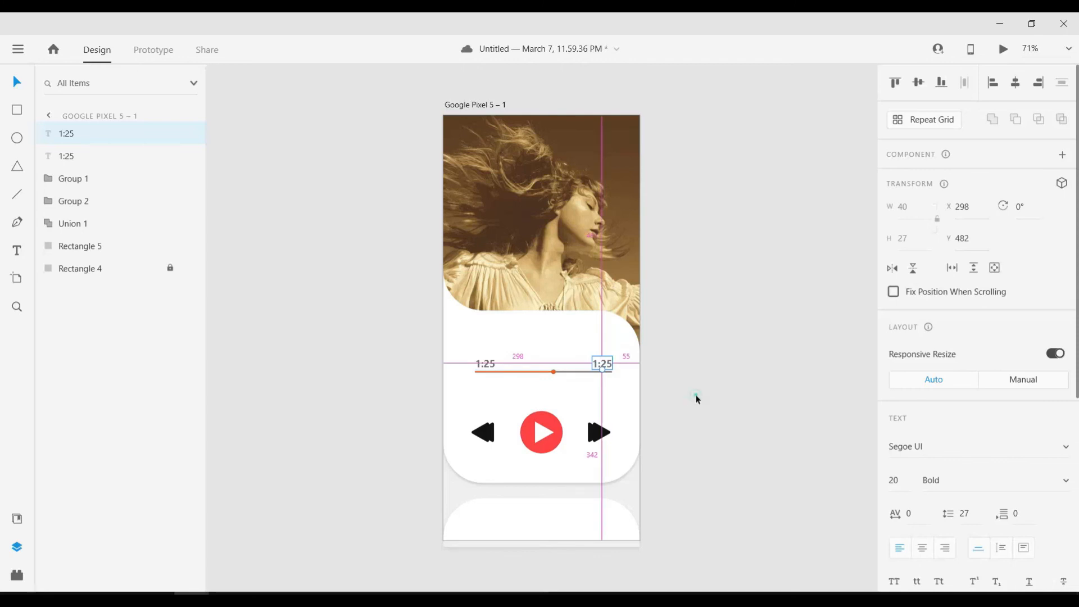
left_click(691, 402)
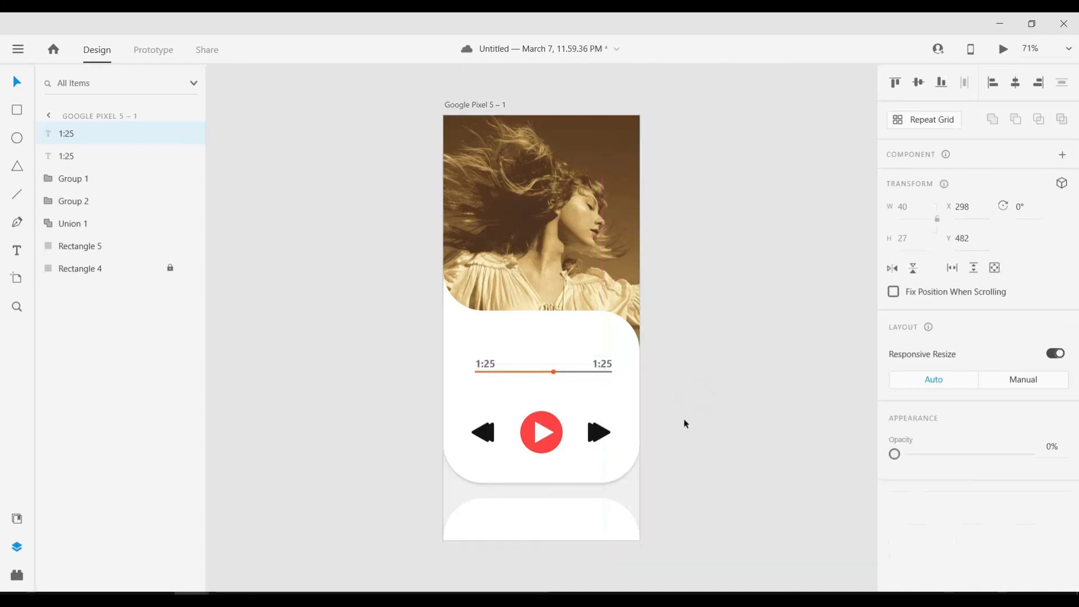
left_click(605, 365)
double_click(604, 364)
left_click(607, 362)
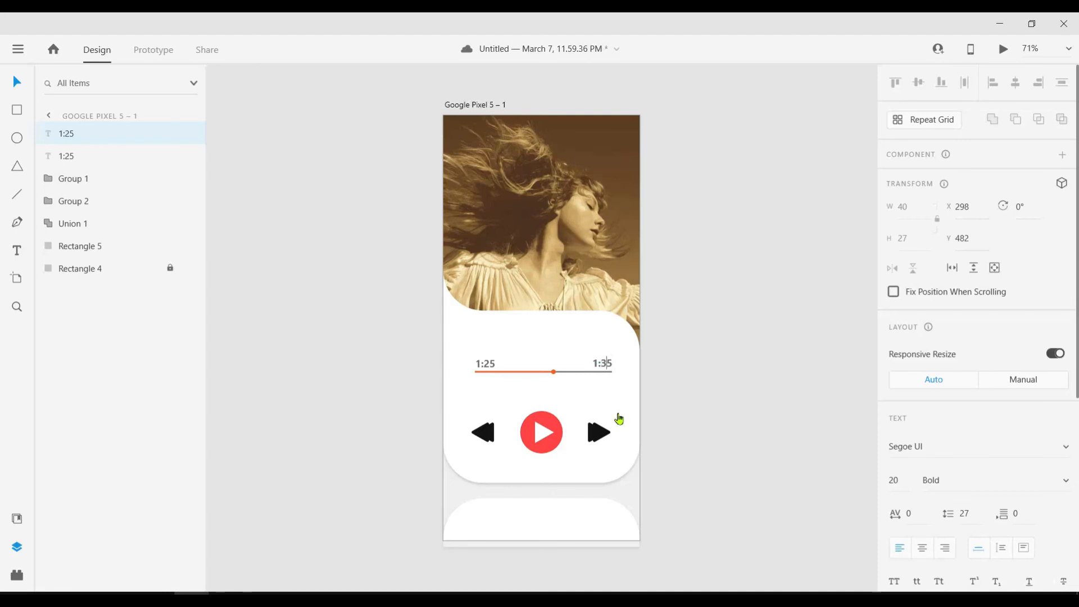
type("=")
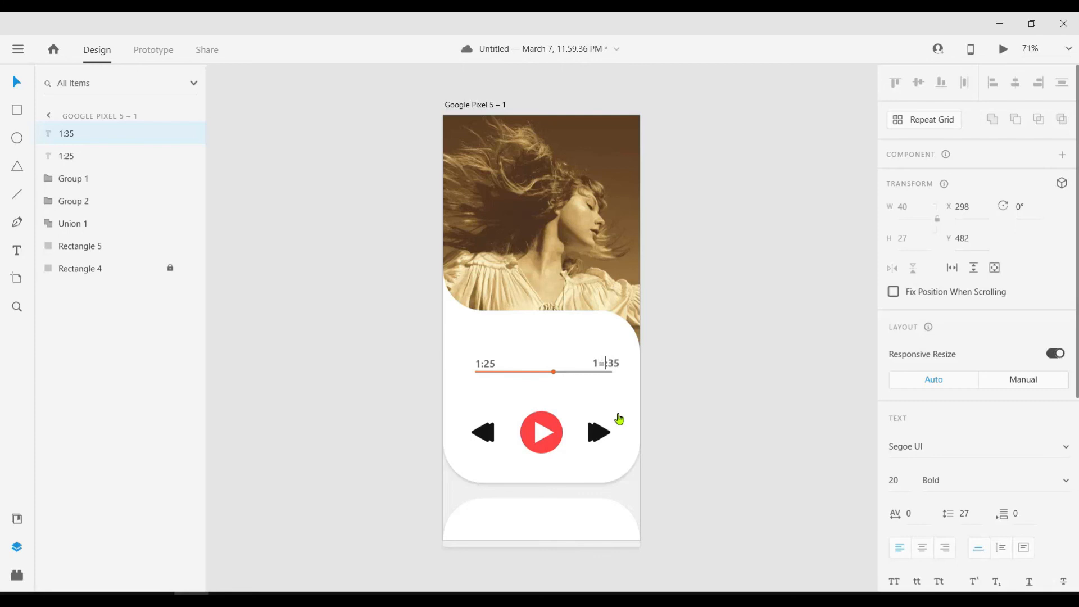
key("BackSpace")
key("BackSpace")
type("2")
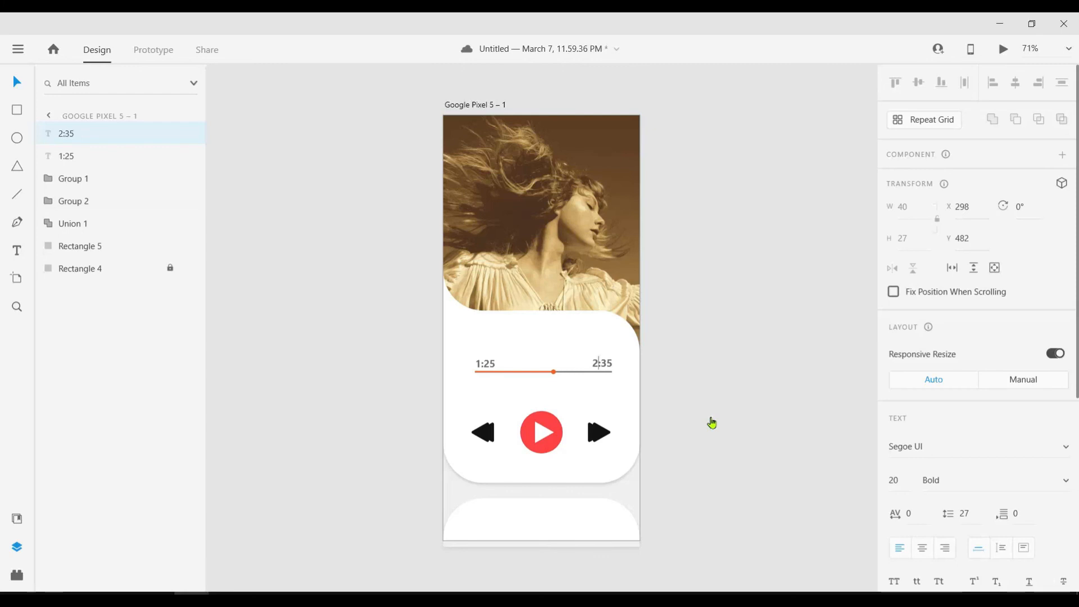
key("Escape")
left_click(710, 417)
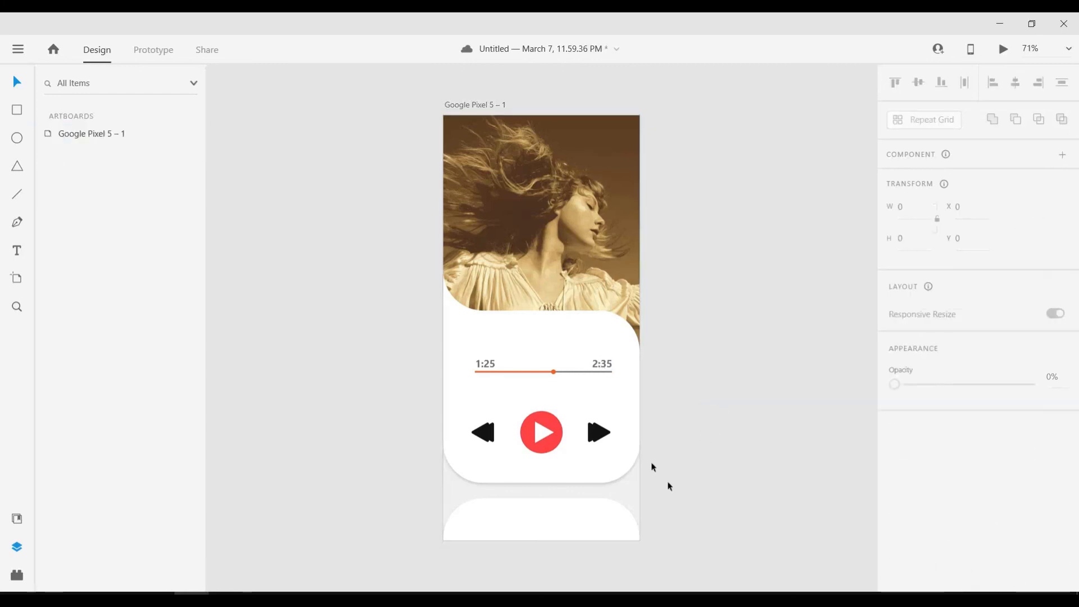
- Start a text object above the "1:25" label and copy the song title and artist lines from the Love story text file in Resources
key("t")
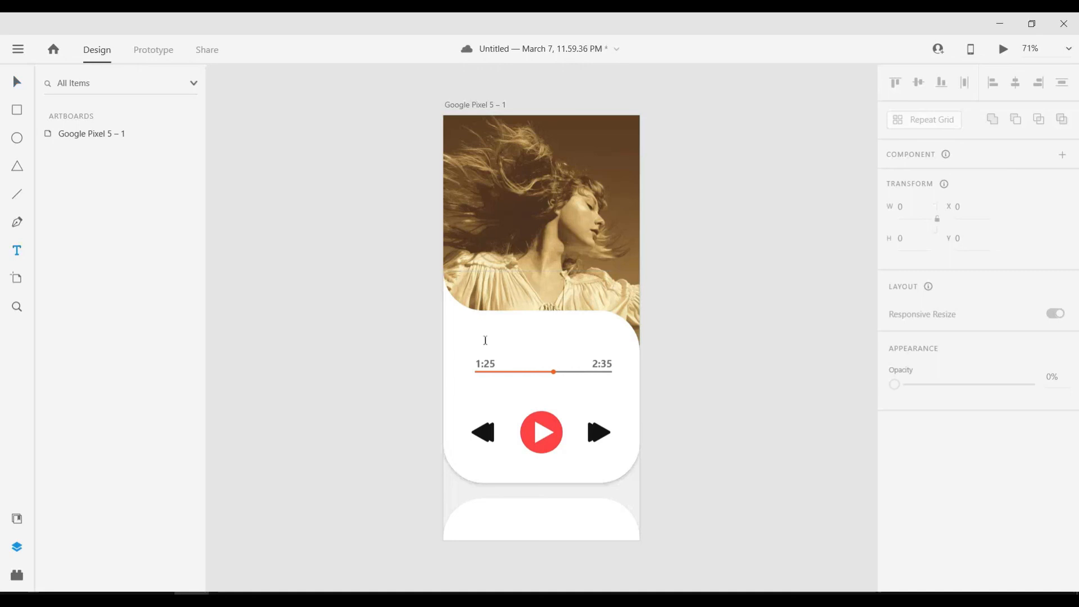
left_click(474, 325)
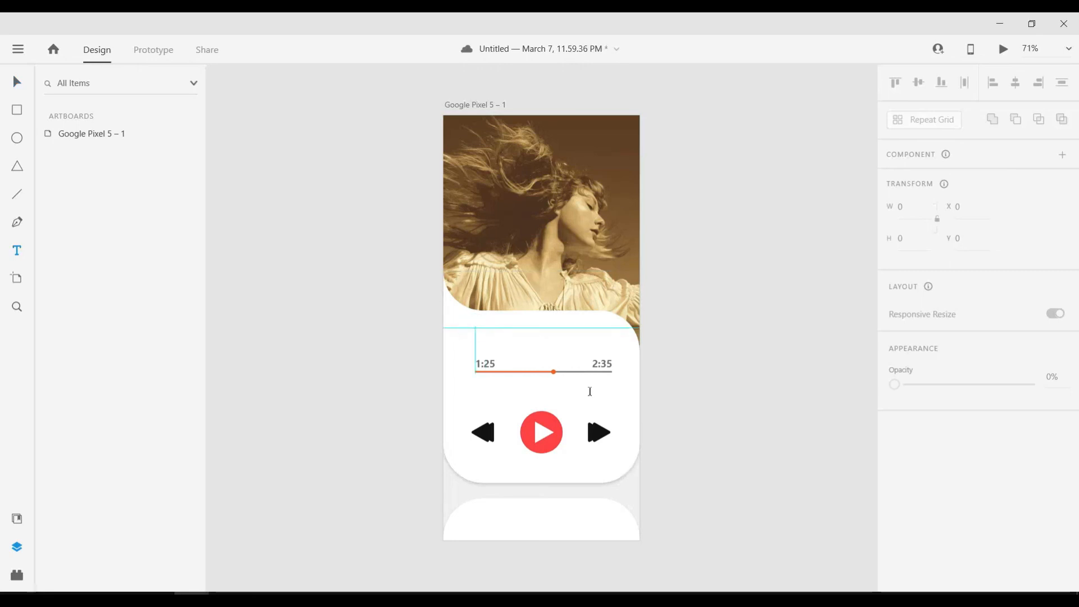
key("alt+Tab")
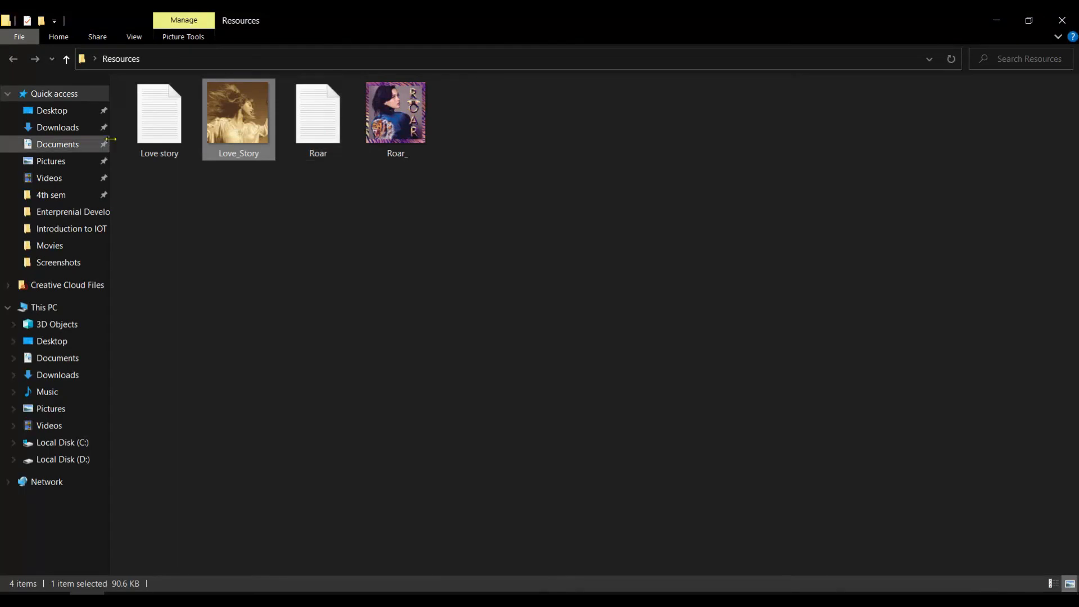
left_click(157, 137)
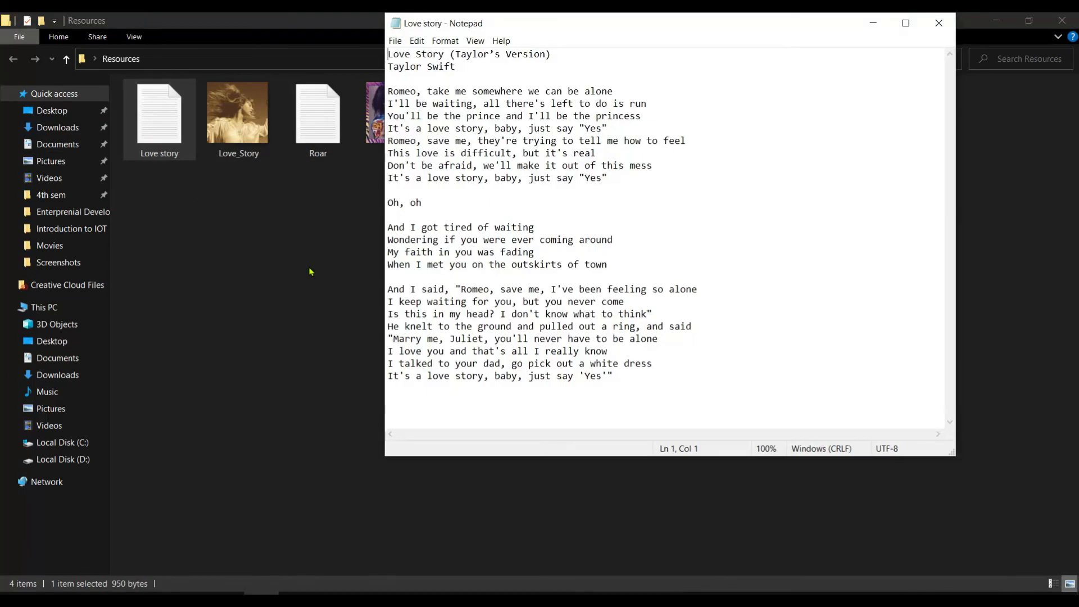
left_click_drag(456, 66, 343, 47)
key("ctrl+c")
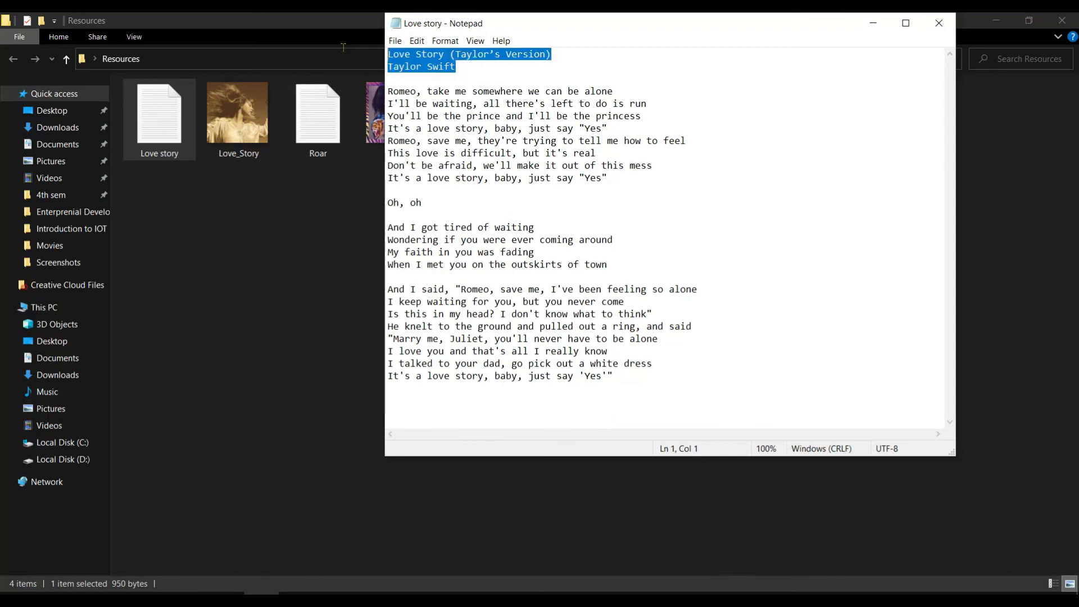
- Paste the copied title and artist into the new text object in Adobe XD and move it to about X 63, Y 416
key("alt+Tab")
key("Tab")
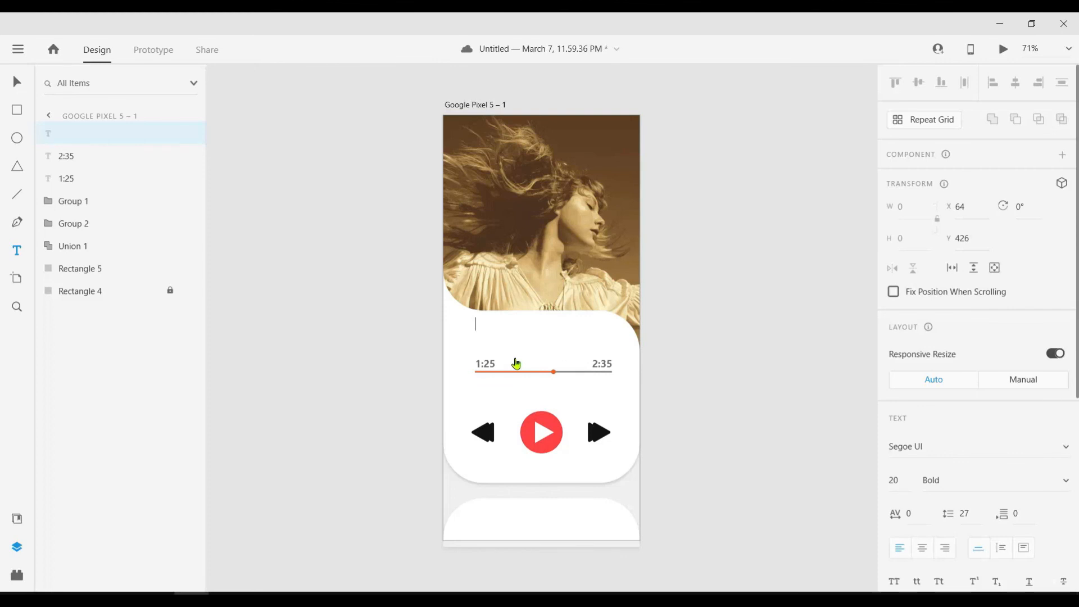
key("ctrl+v")
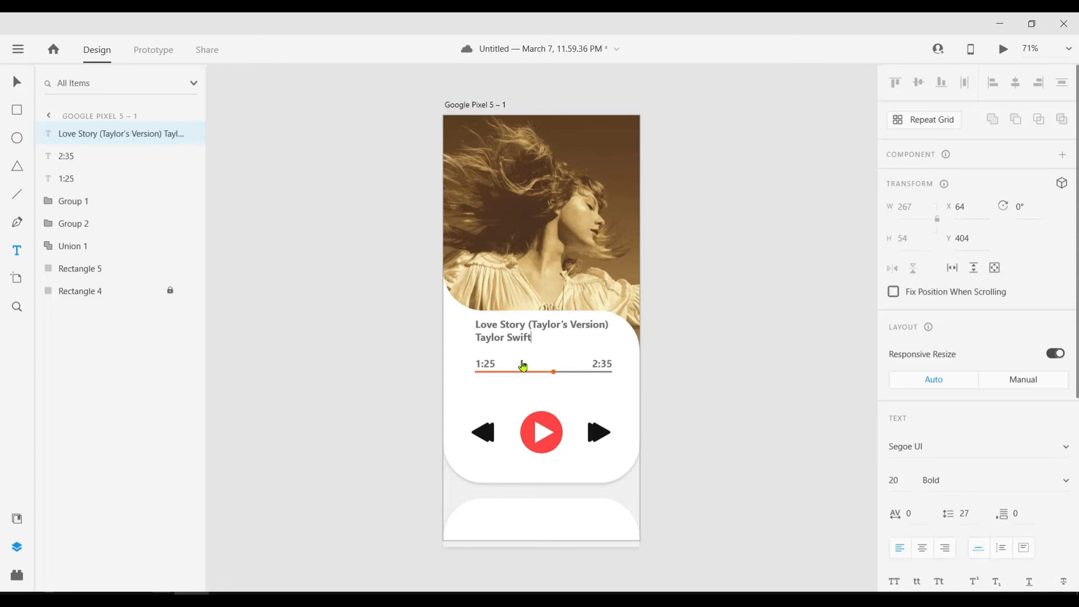
key("Escape")
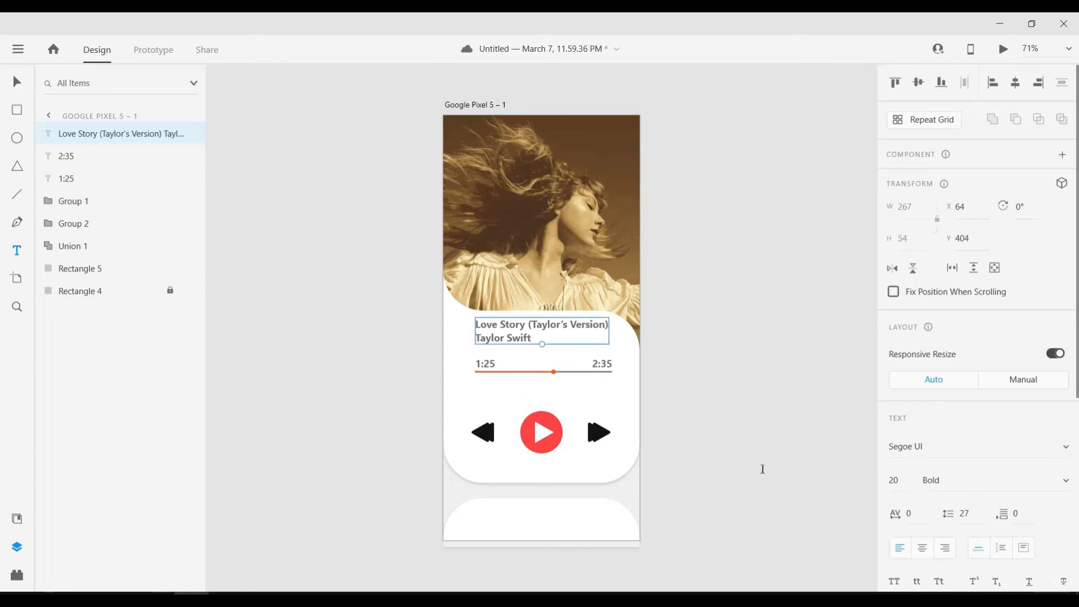
left_click(746, 422)
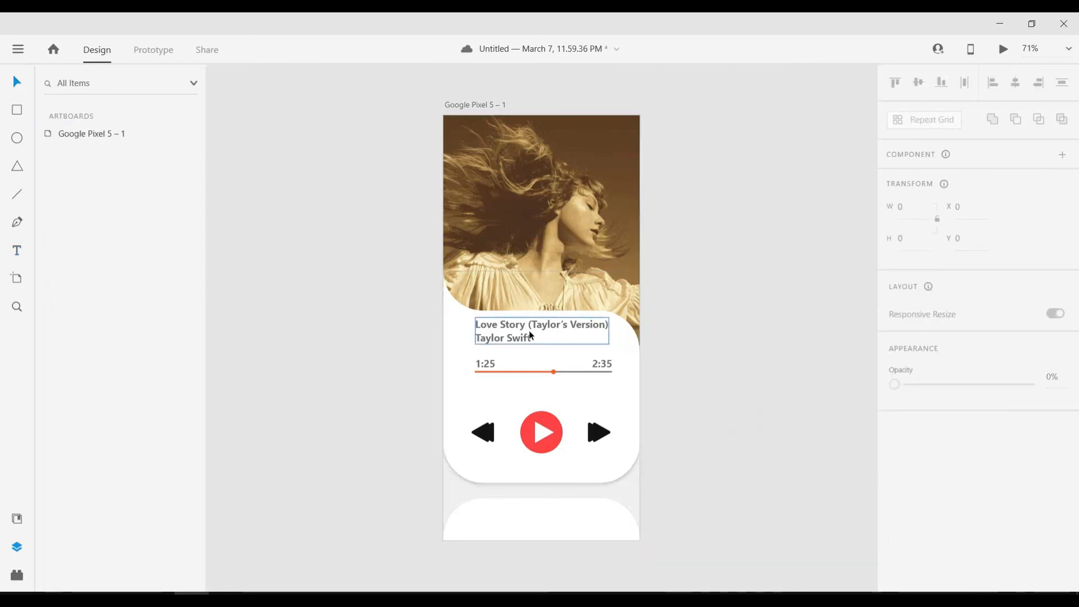
left_click_drag(528, 331, 527, 336)
left_click(763, 368)
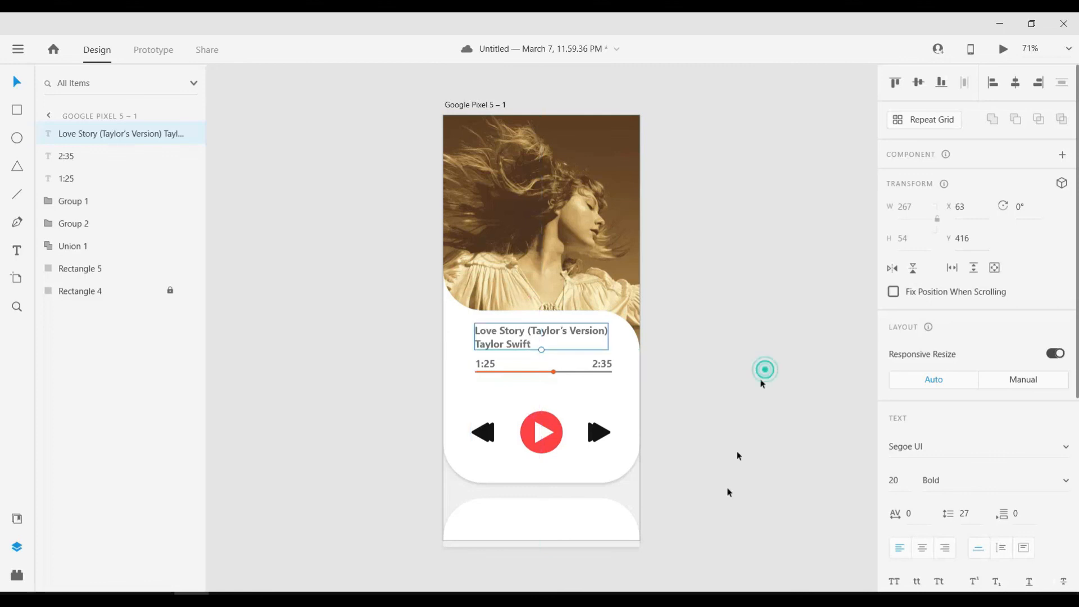
- Add the text "Lyrics" on the lower white panel at about X 196, Y 793
scroll(730, 487, "down", 1)
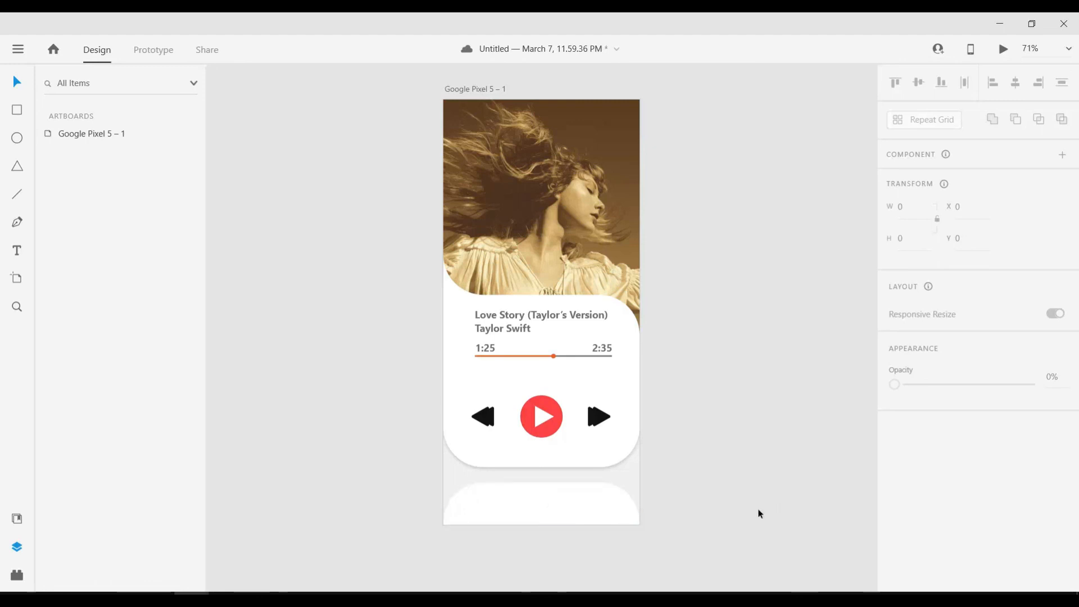
key("t")
left_click(541, 507)
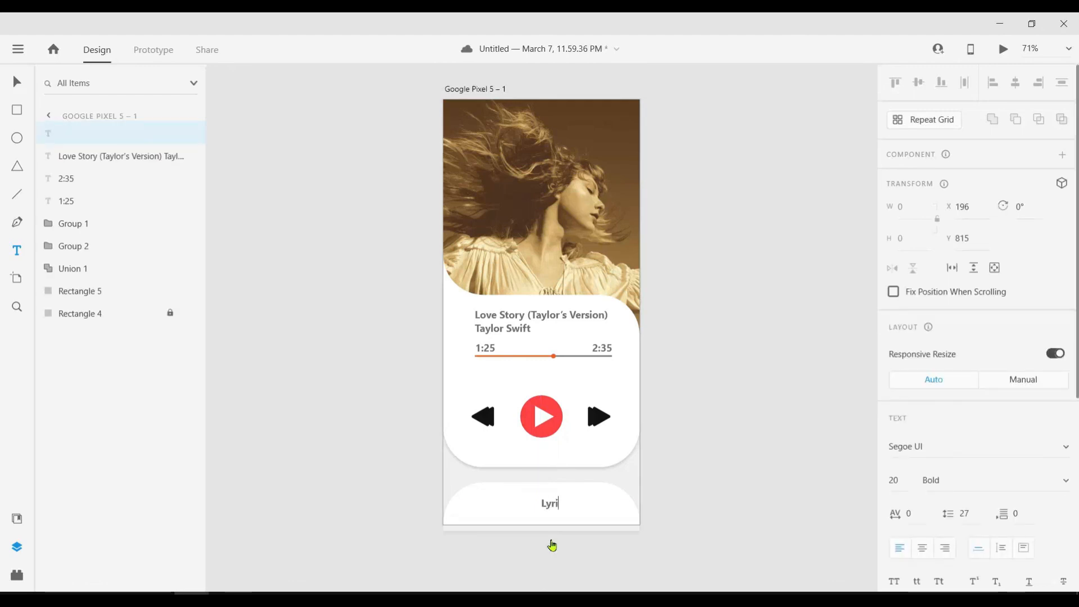
key("Escape")
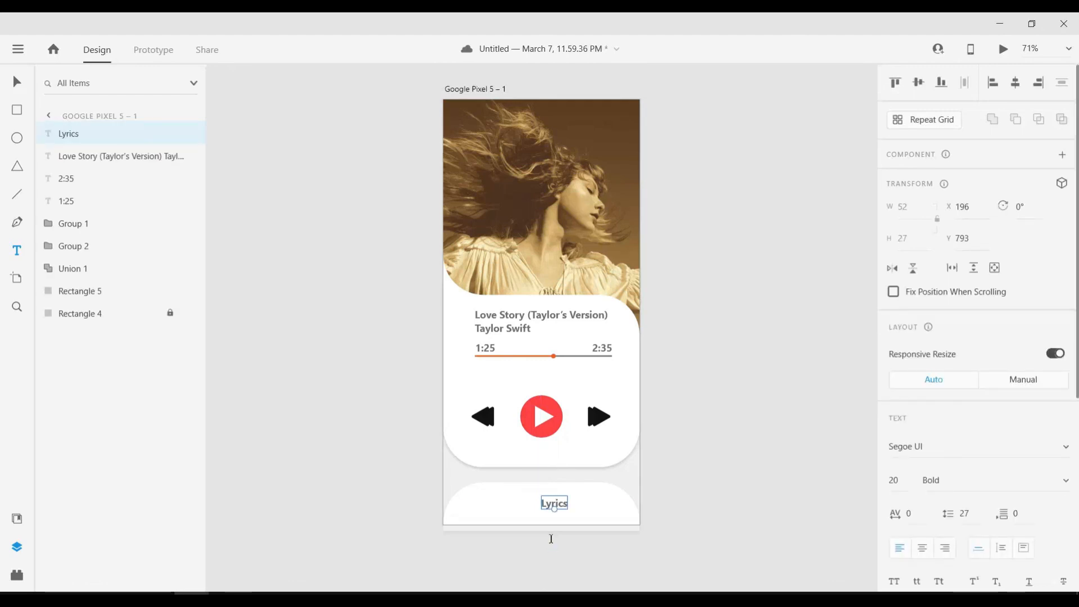
- Move the "Lyrics" text to X 171, Y 802, centring it on the lower white panel
left_click_drag(559, 504, 546, 508)
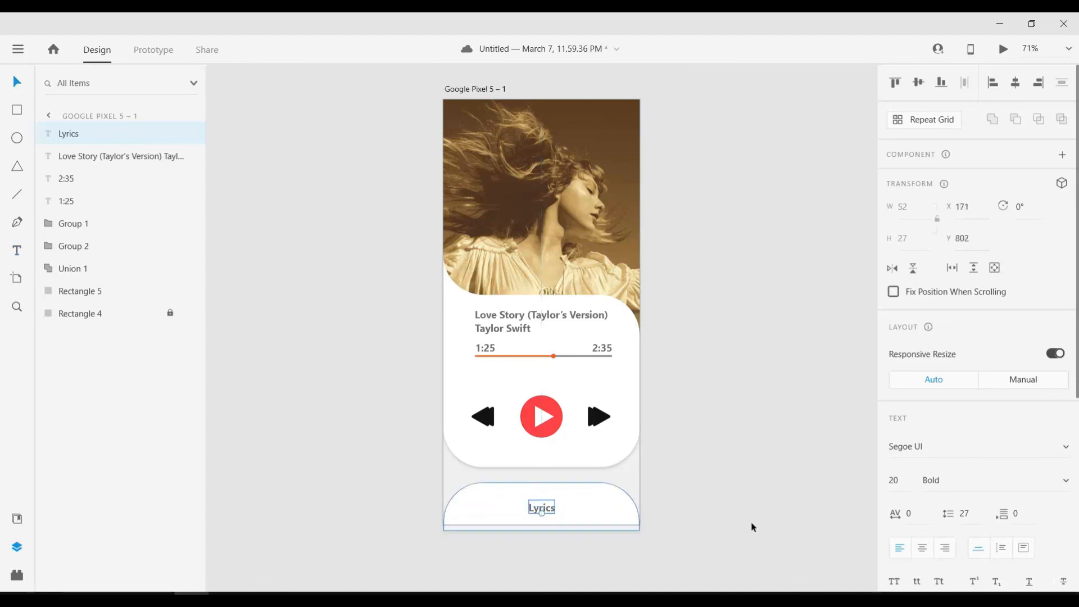
left_click(753, 527)
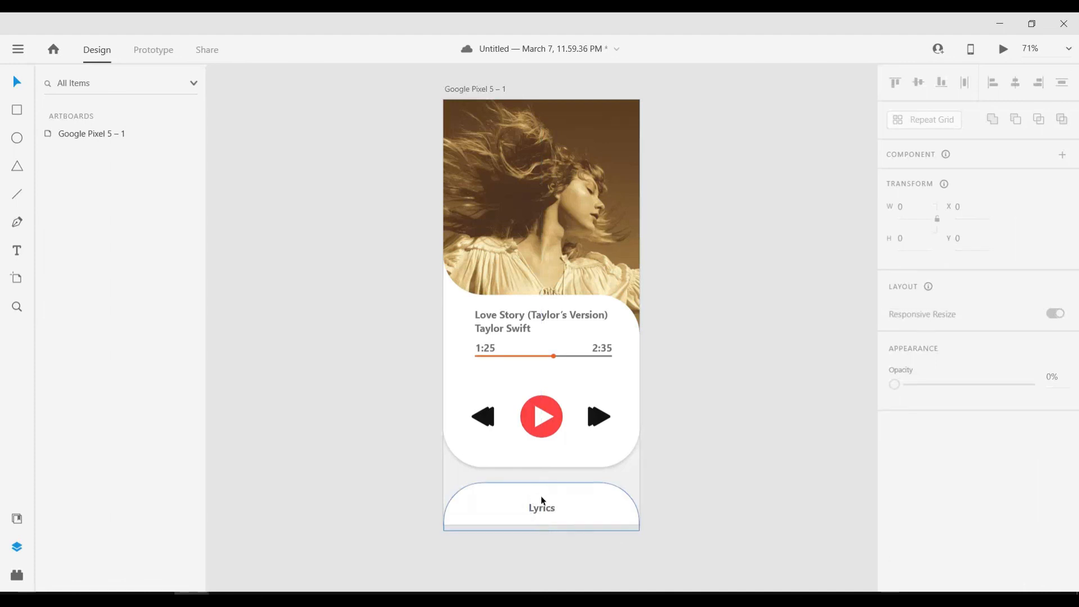
left_click(799, 393)
- Draw a small upward-pointing chevron above the "Lyrics" text with the Pen tool, from about X 178, Y 794 to X 212, Y 794
left_click(17, 194)
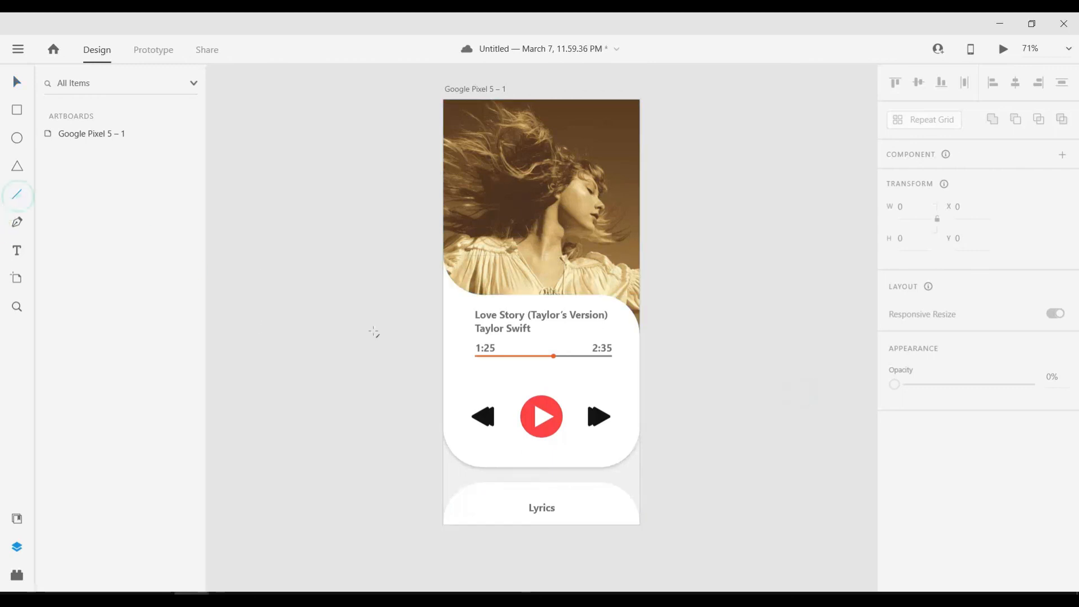
left_click(19, 225)
left_click(540, 488)
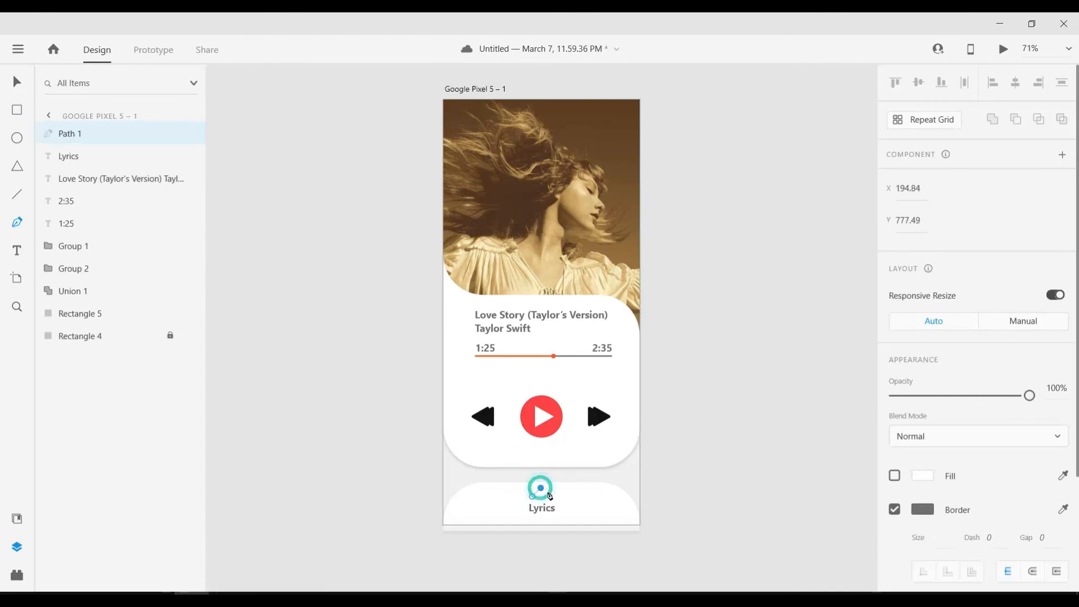
left_click(549, 496)
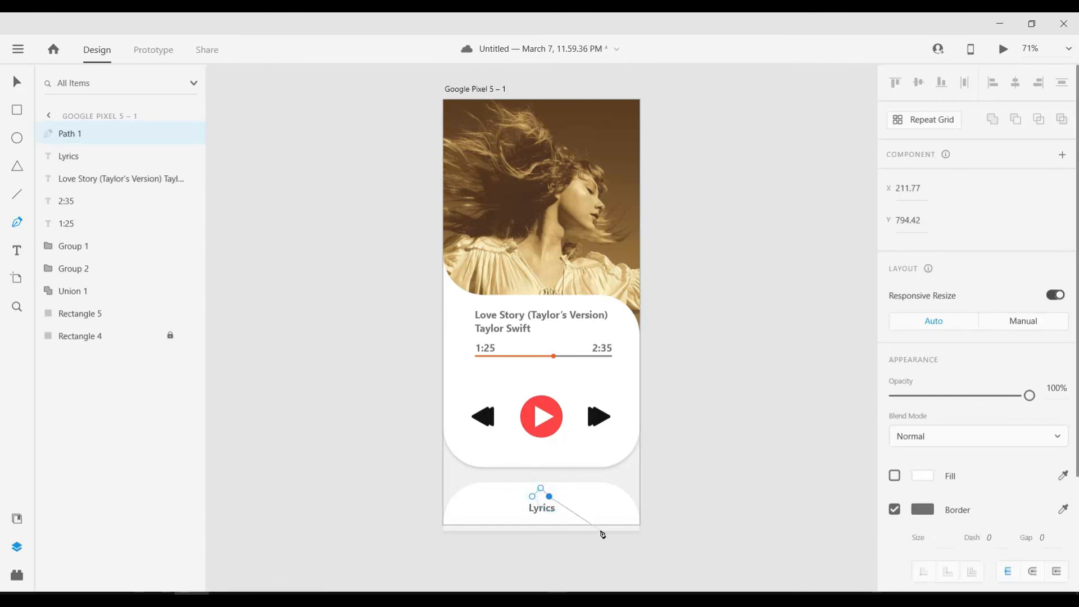
key("Escape")
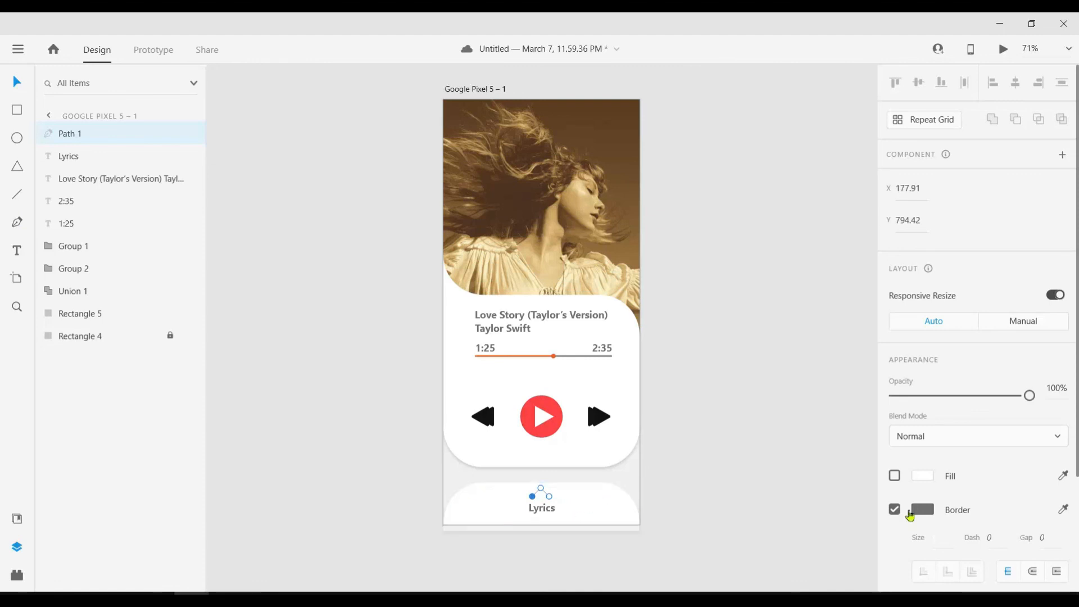
- Set the chevron's border size to 3 and its colour to the orange sampled from the played part of the progress bar
scroll(972, 531, "down", 2)
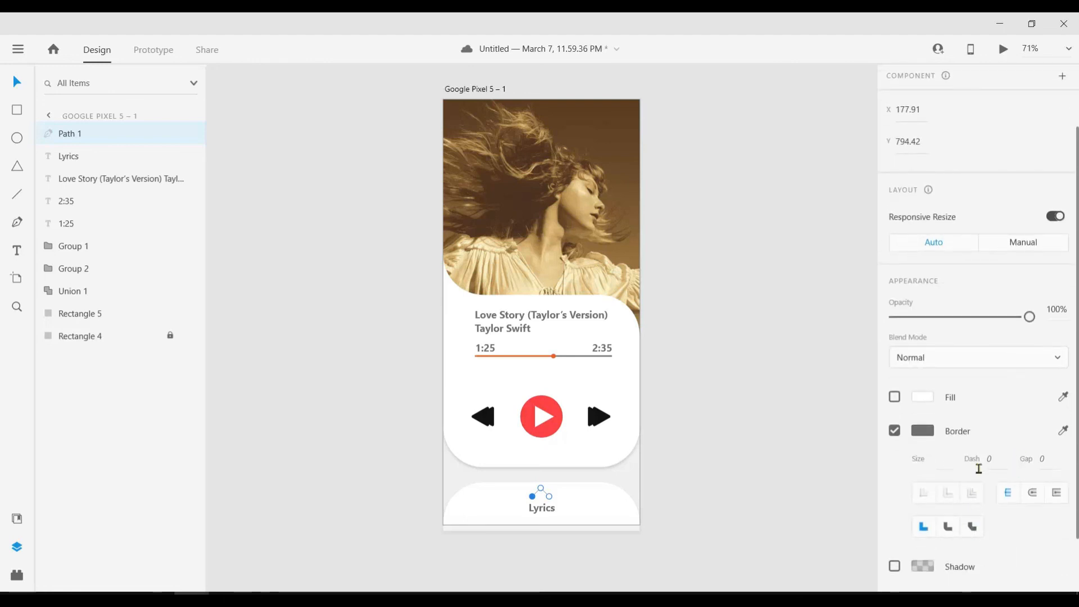
left_click(934, 459)
type("1")
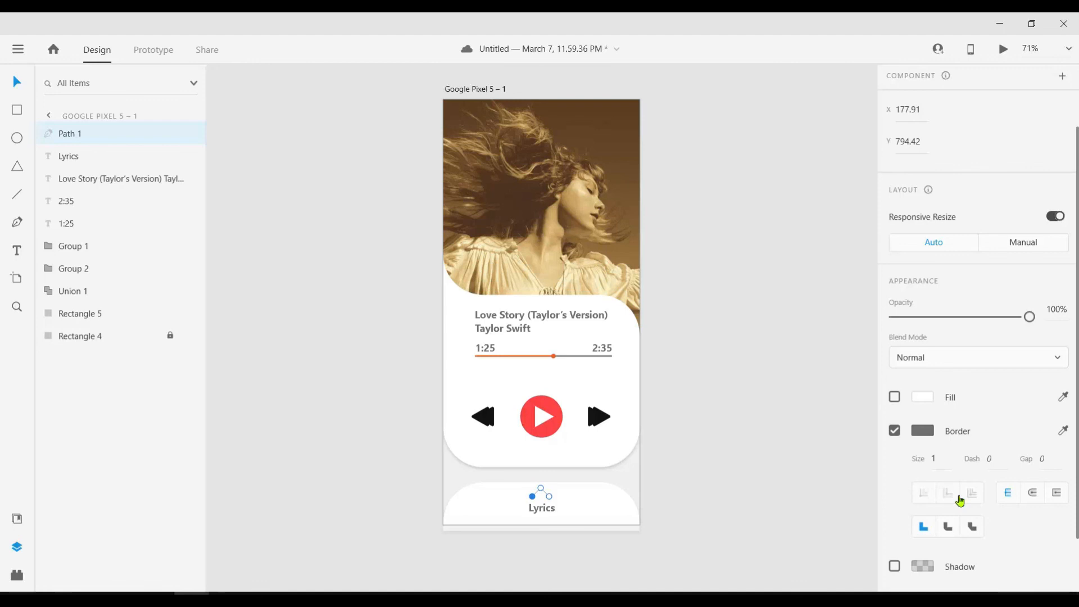
left_click(930, 458)
type("3")
left_click(976, 500)
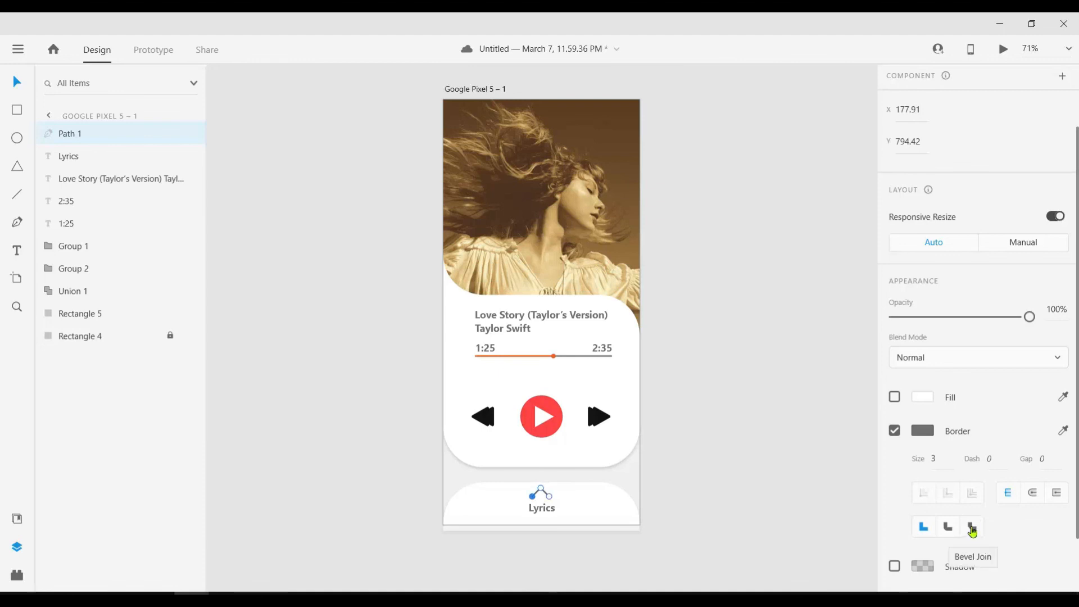
left_click(1063, 430)
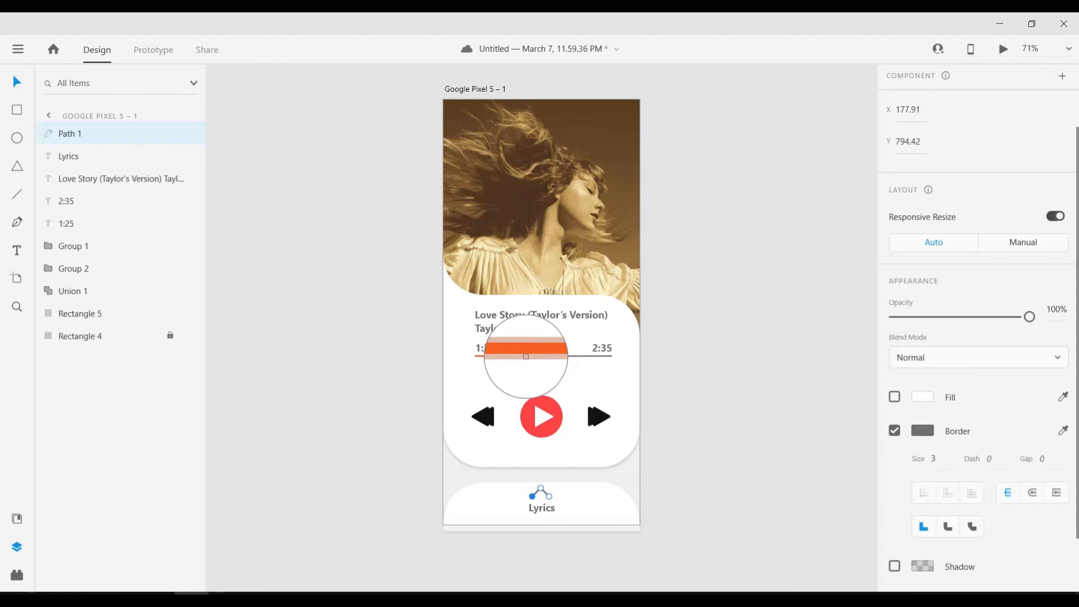
left_click(527, 356)
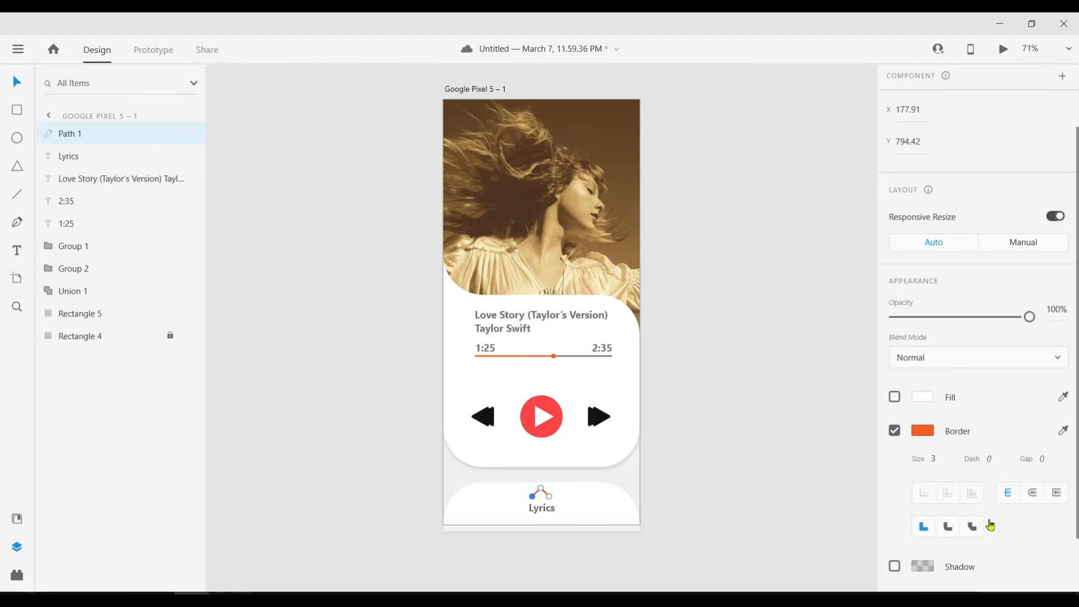
- Enable a shadow on the chevron and set its colour to #EF8686 at 25% opacity
scroll(988, 521, "down", 2)
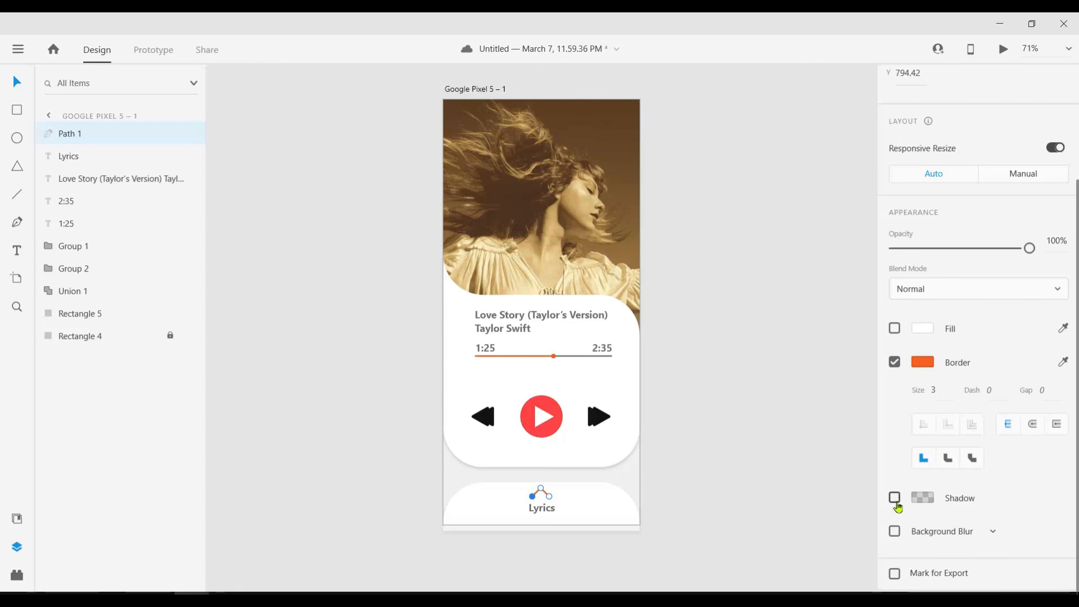
left_click(895, 501)
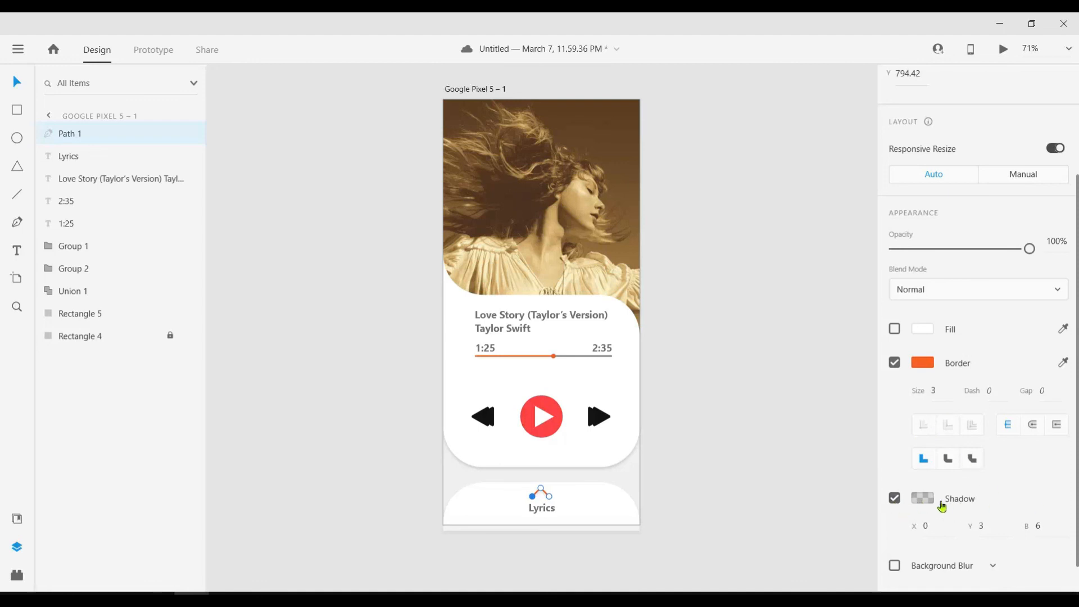
left_click(922, 498)
left_click(765, 396)
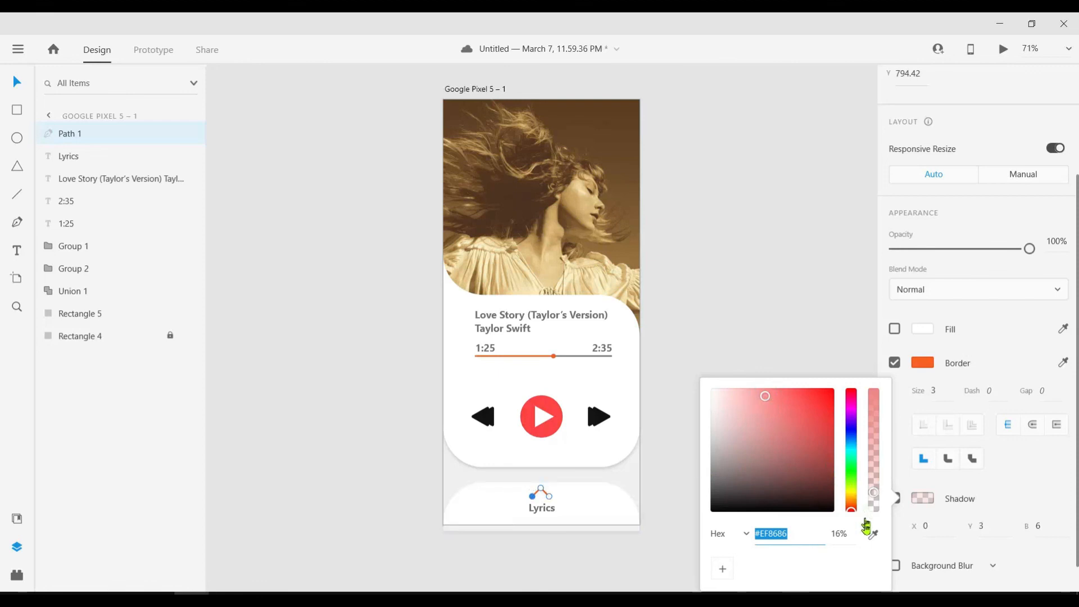
left_click(836, 533)
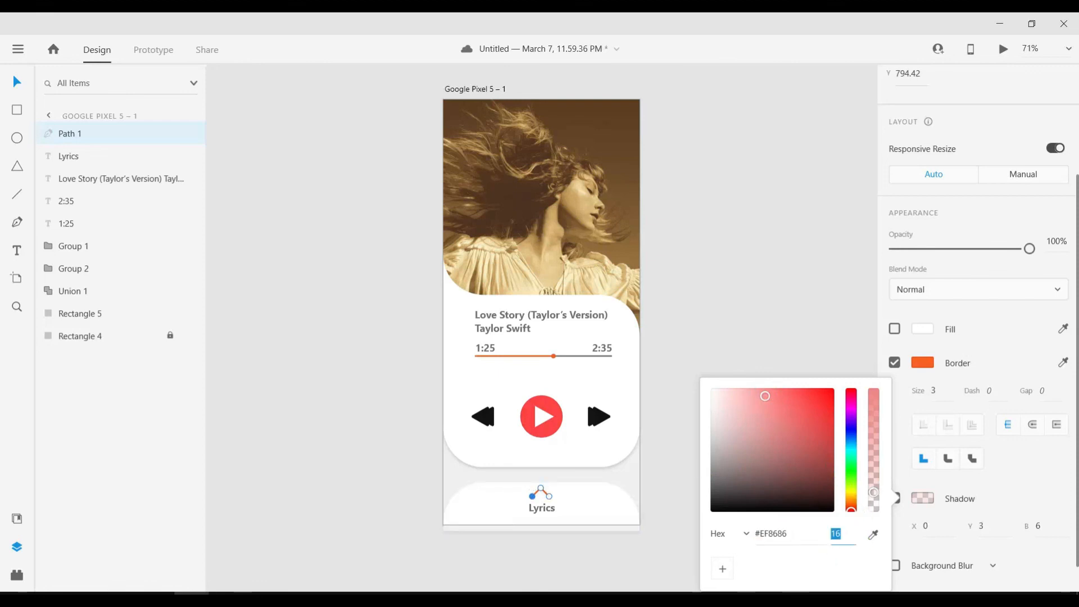
type("25")
key("Return")
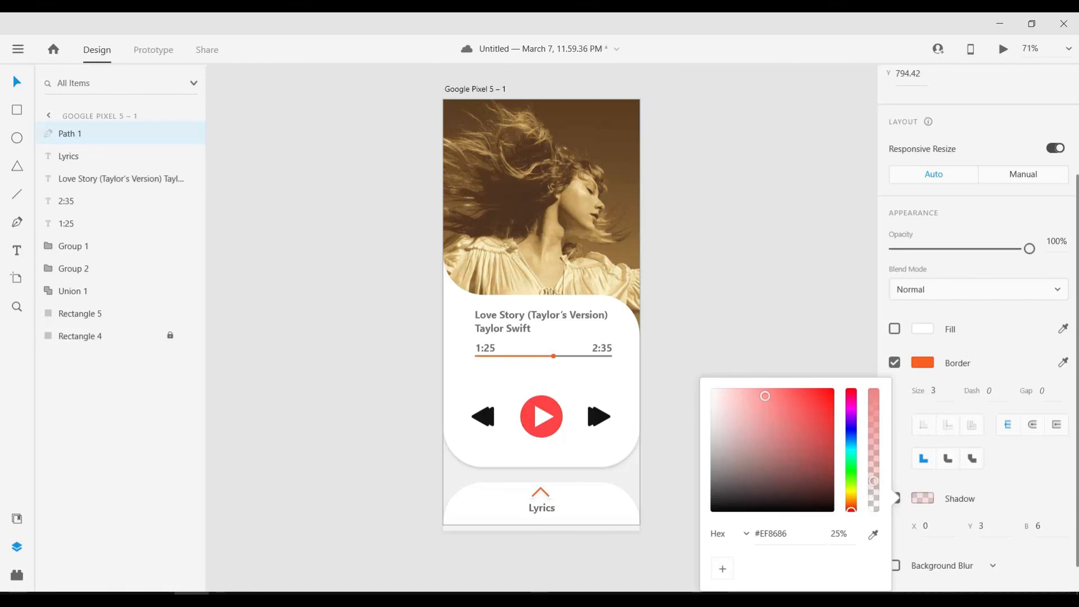
- Change the chevron's shadow colour to #E2BCAB by sampling the edge of the orange progress line, and deselect the chevron
left_click(872, 534)
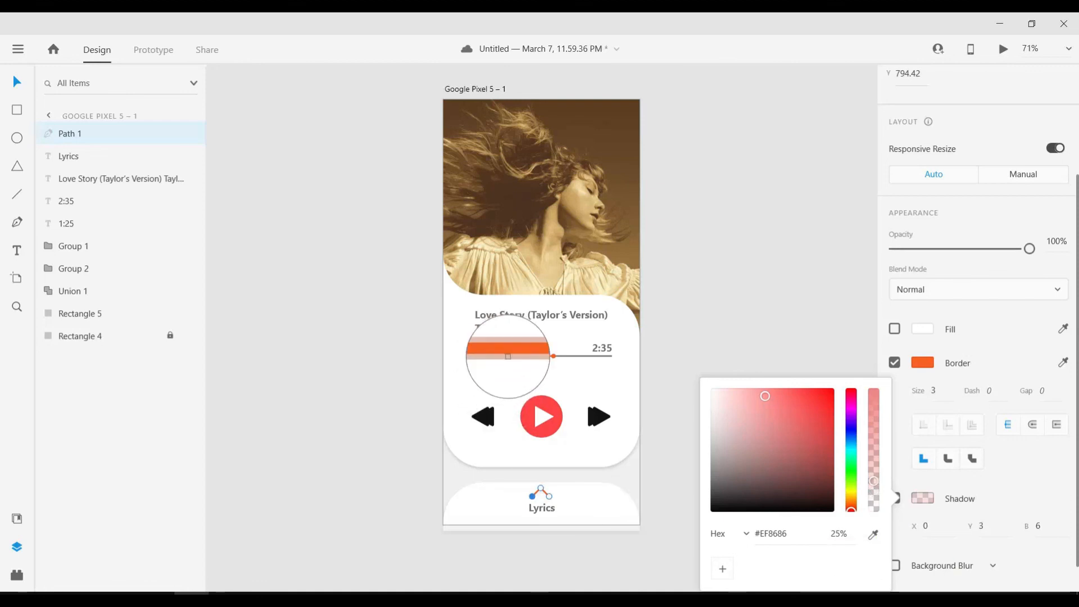
left_click(506, 356)
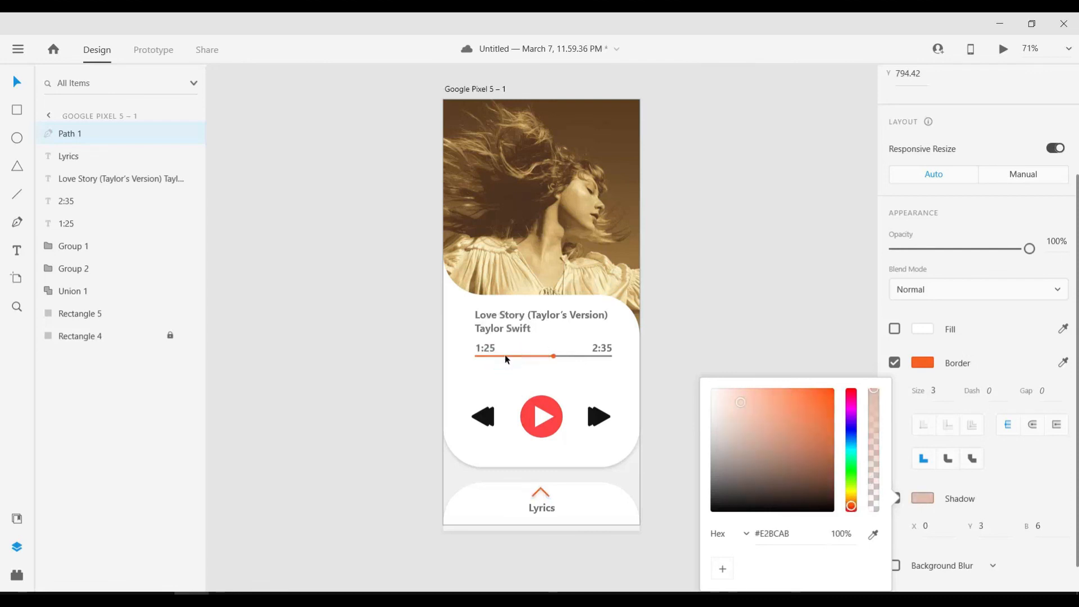
key("Escape")
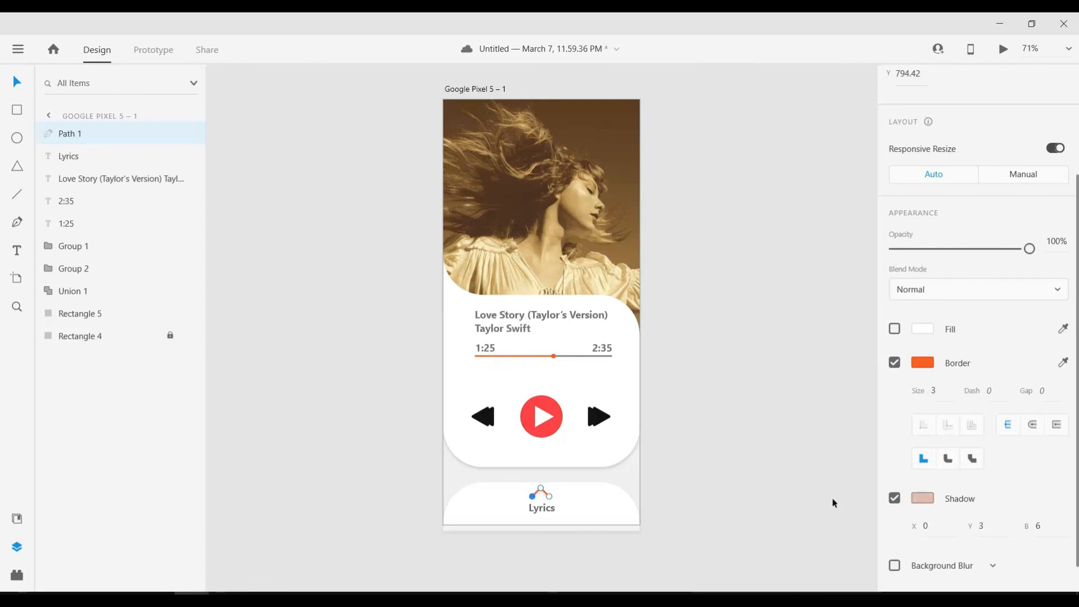
left_click(765, 391)
- Duplicate the Google Pixel 5 – 1 artboard and place the copy directly below the original
scroll(764, 469, "up", 1)
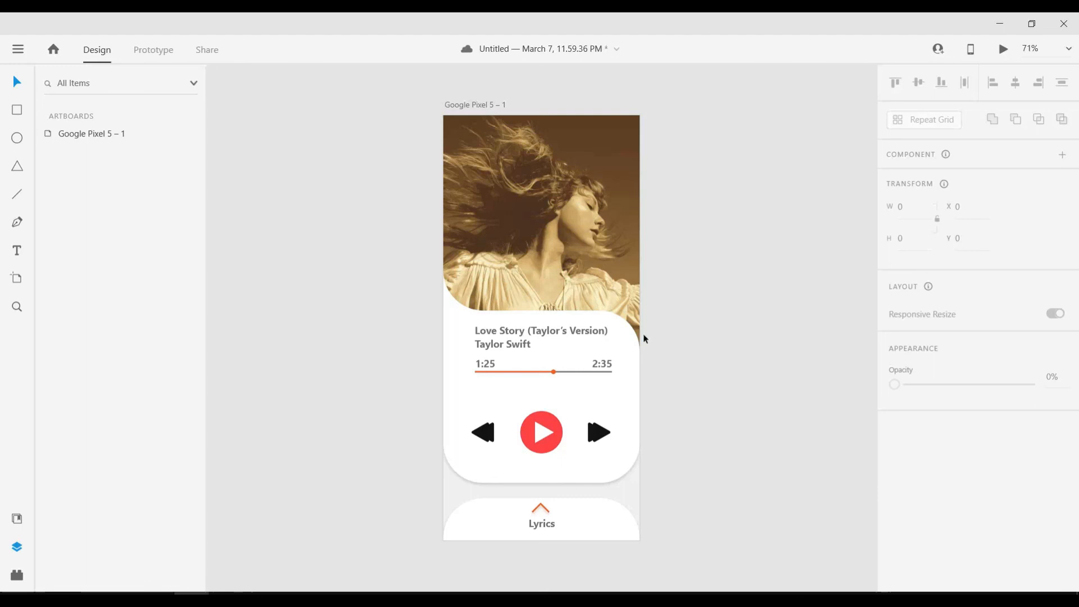
scroll(633, 501, "down", 1)
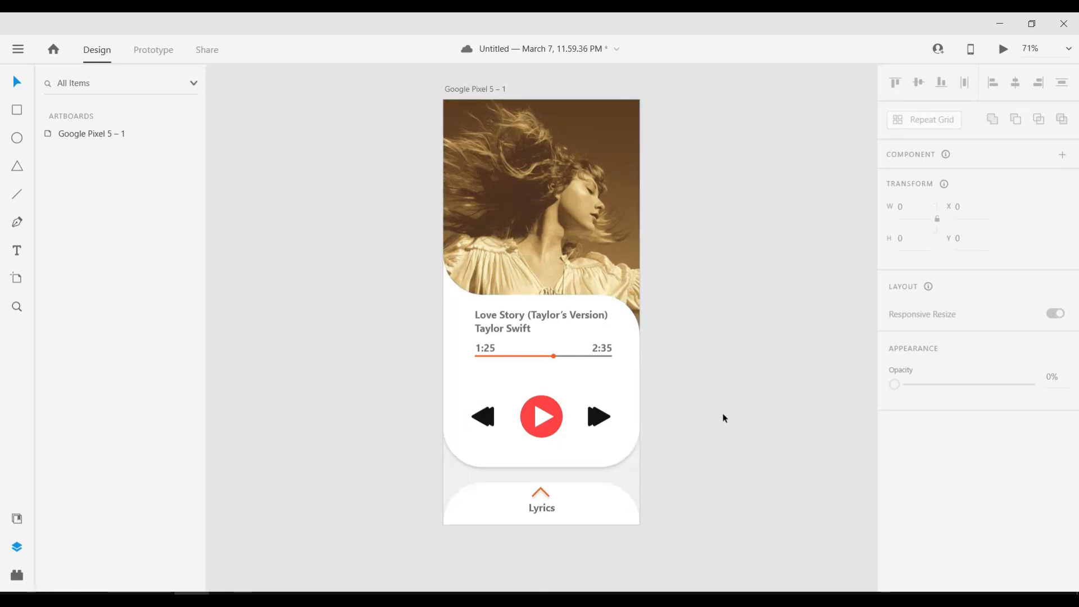
key("ctrl+minus")
key("ctrl+minus")
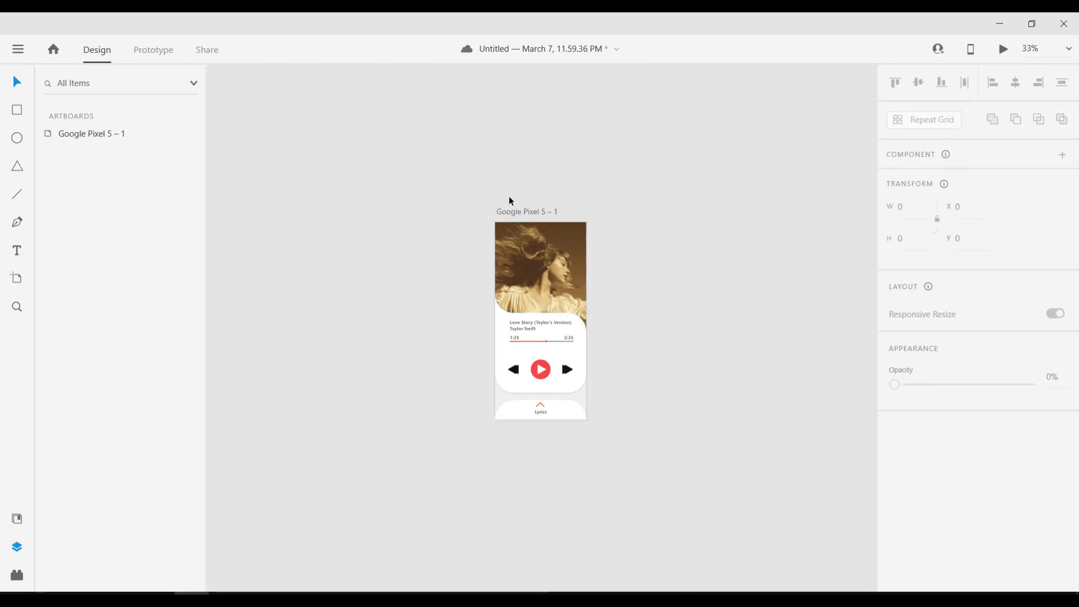
left_click(523, 215)
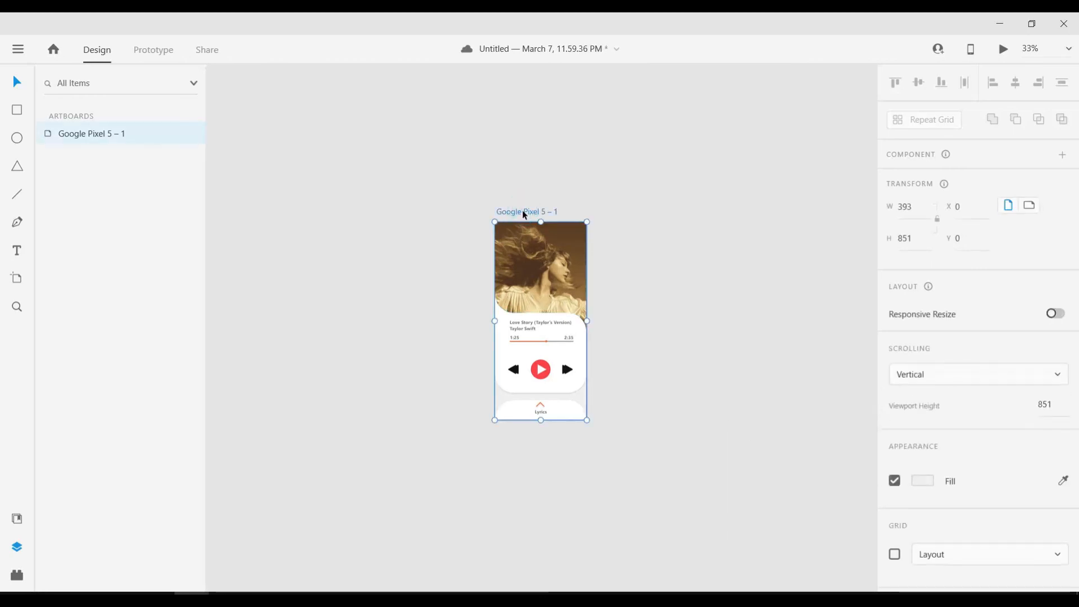
left_click_drag(522, 212, 527, 423)
left_click(667, 433)
scroll(669, 434, "down", 1)
scroll(669, 436, "down", 3)
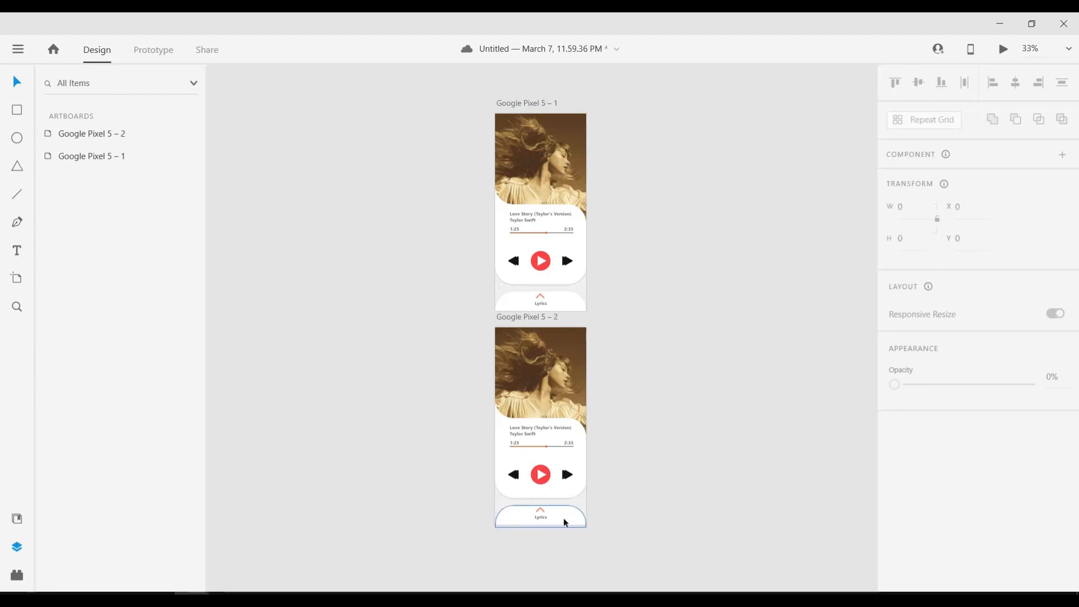
- On the second artboard, stretch the white lyrics panel up to Y 394 with height 470 and bring it forward to just behind the chevron
left_click(548, 514)
left_click_drag(541, 505, 538, 419)
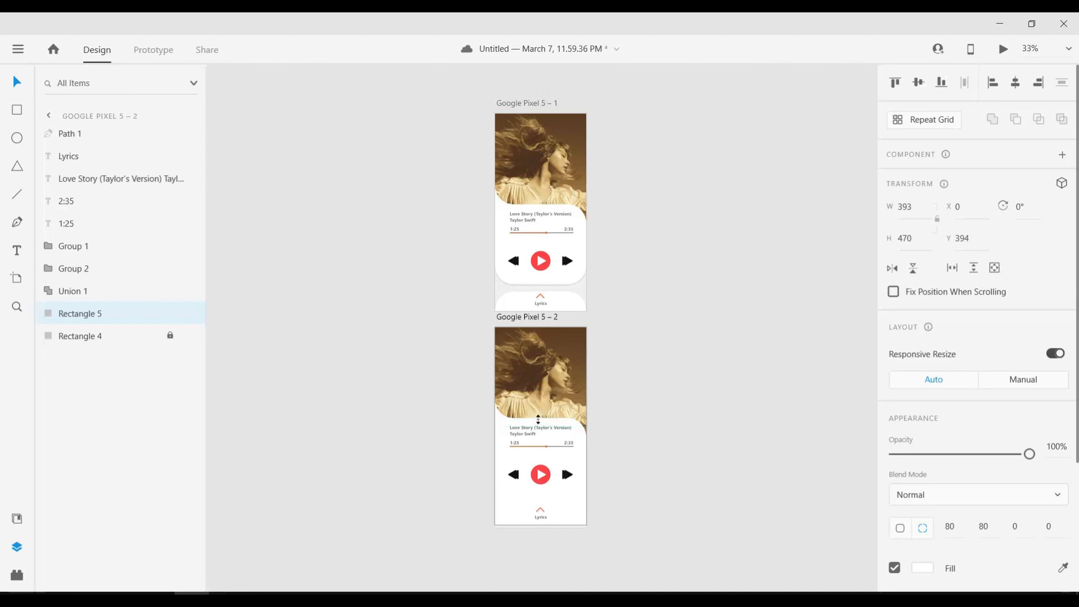
key("ctrl+]")
key("ctrl+]")
key("ctrl+]")
key("ctrl+]")
key("ctrl+]")
key("ctrl+]")
key("ctrl+]")
key("ctrl+]")
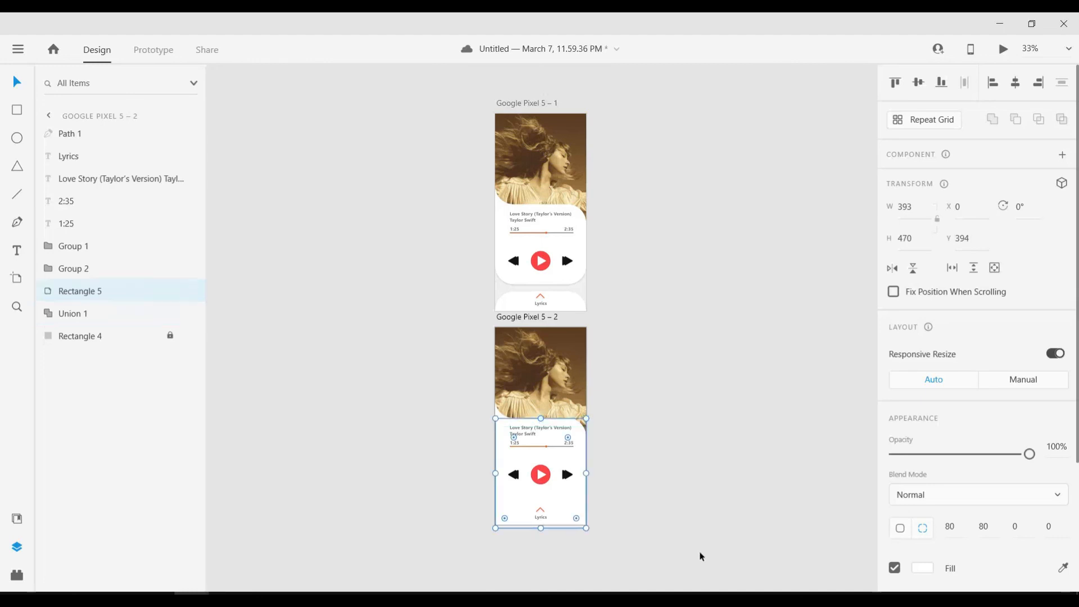
key("ctrl+[")
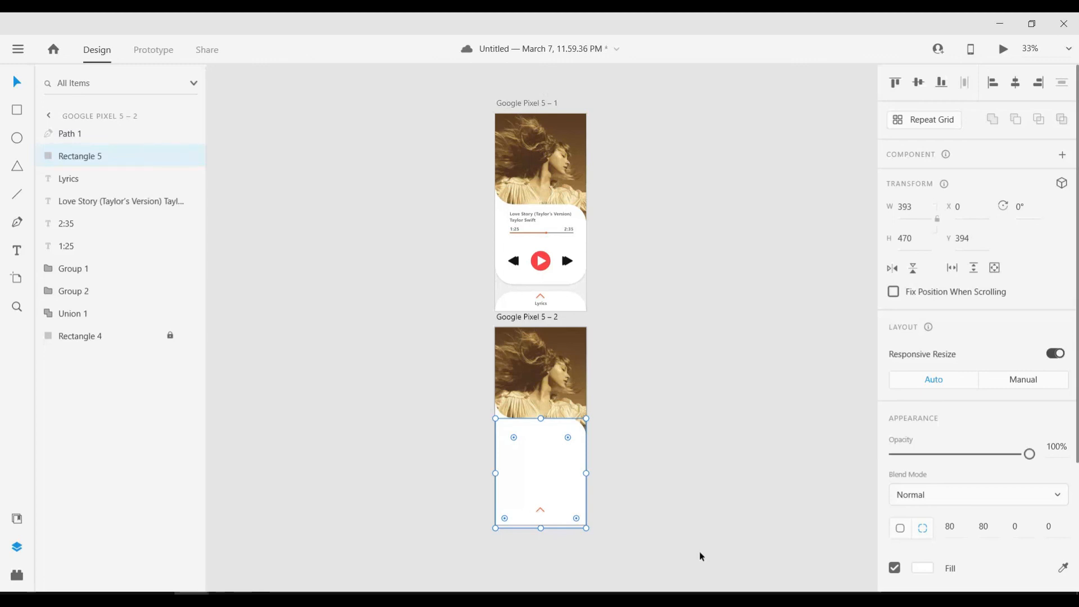
left_click(680, 461)
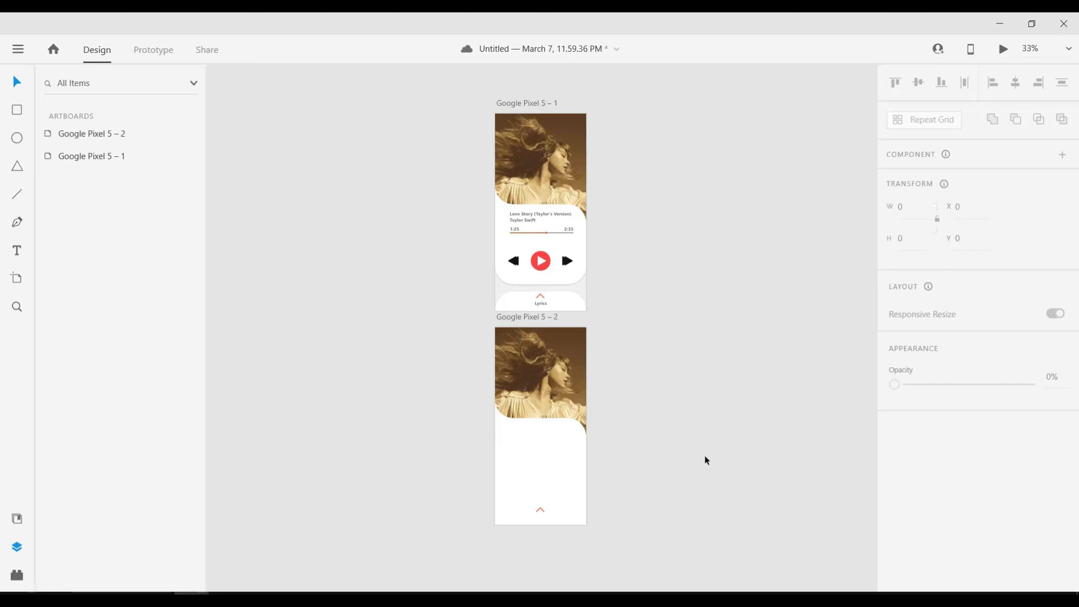
left_click(561, 481)
left_click(702, 485)
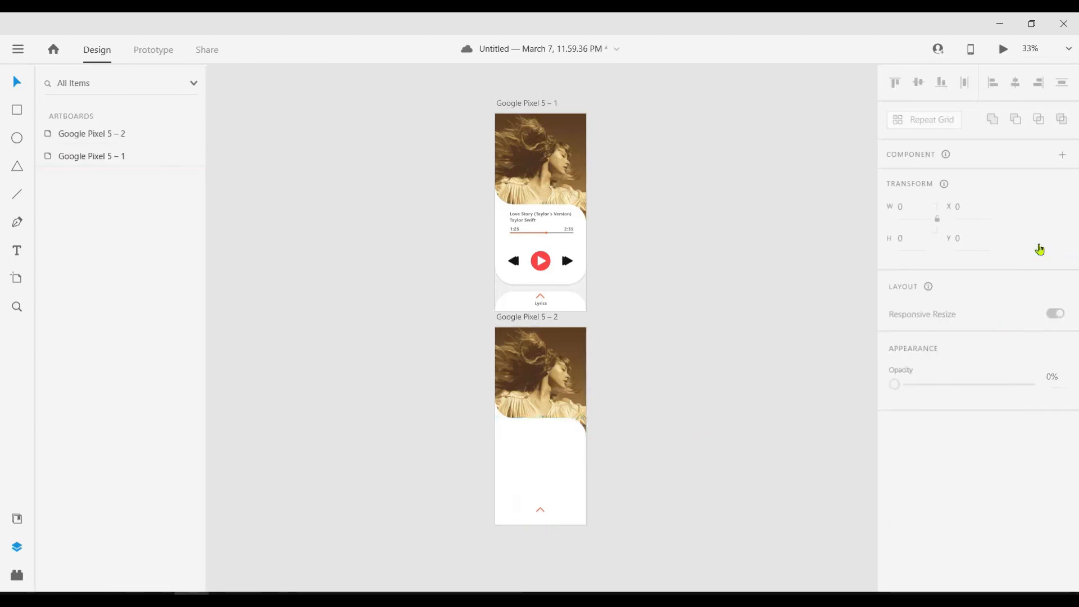
- Add the song lyrics as a text object on the second artboard's white panel at about X 54, Y 474
left_click(531, 473)
key("t")
left_click(509, 443)
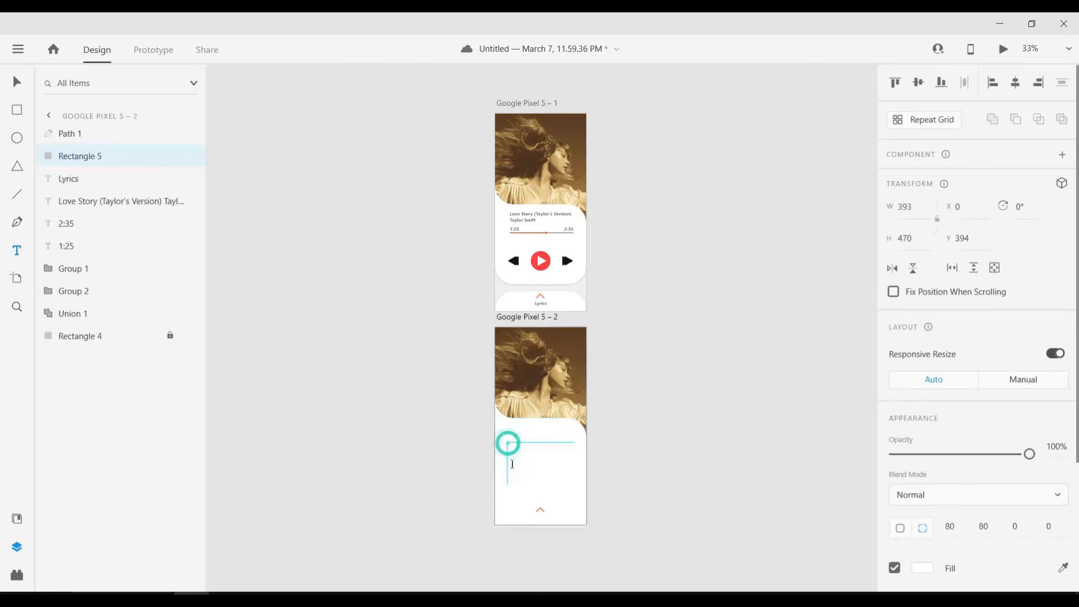
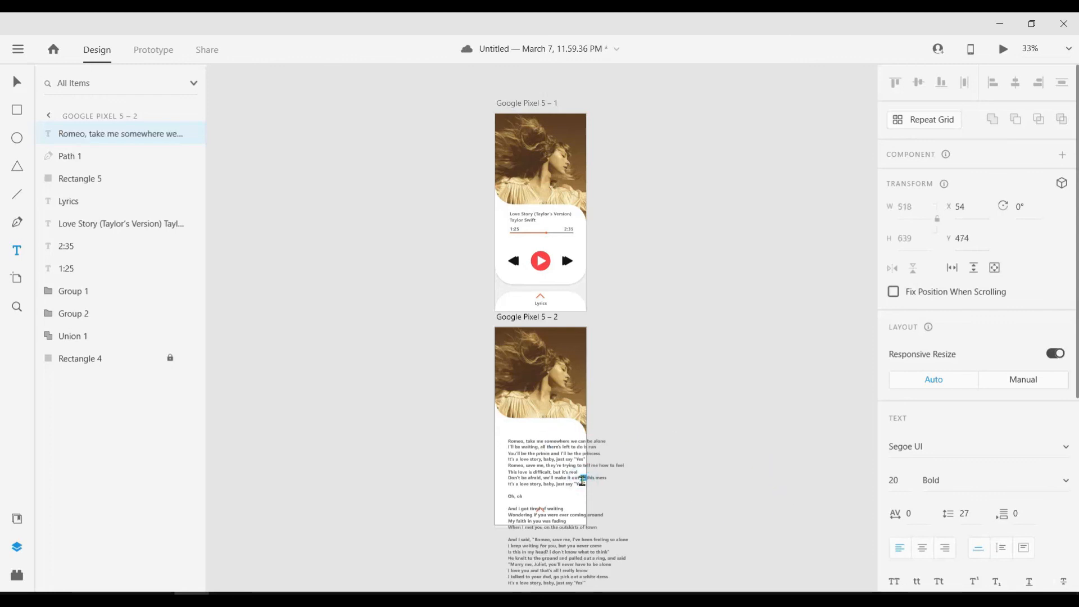
- Try font sizes 14 and 12 on the whole lyrics text and remove the lyrics text object
key("ctrl+a")
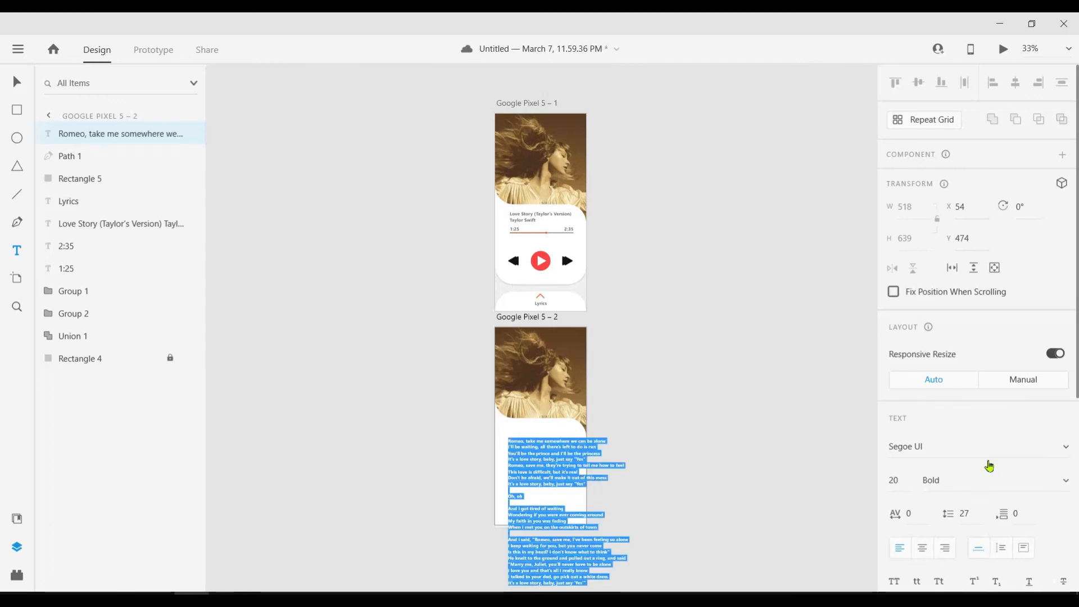
left_click(896, 480)
type("14")
key("Return")
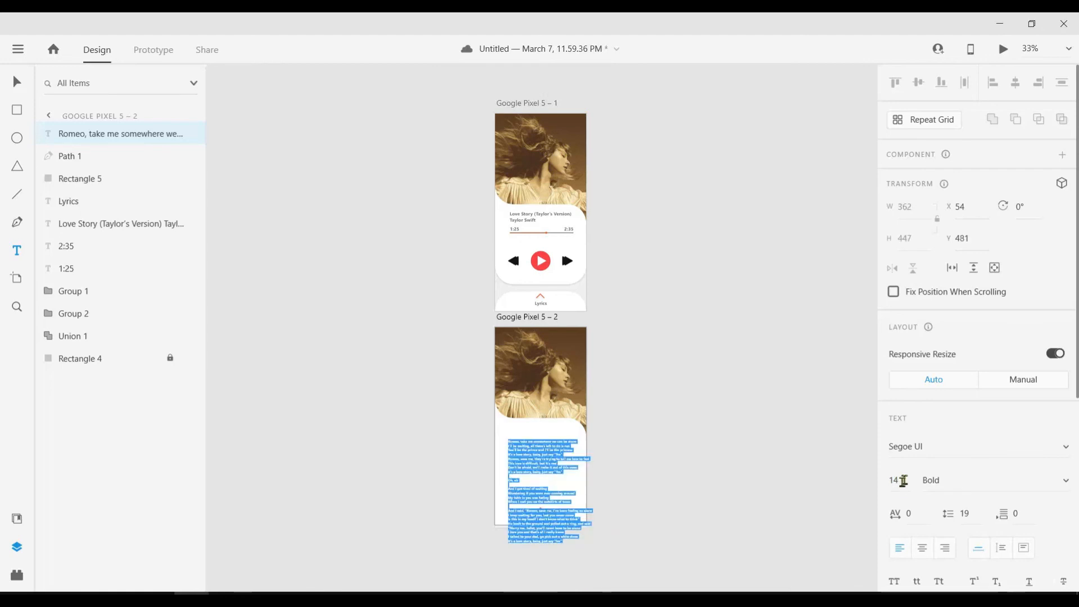
left_click(896, 481)
type("12")
key("Return")
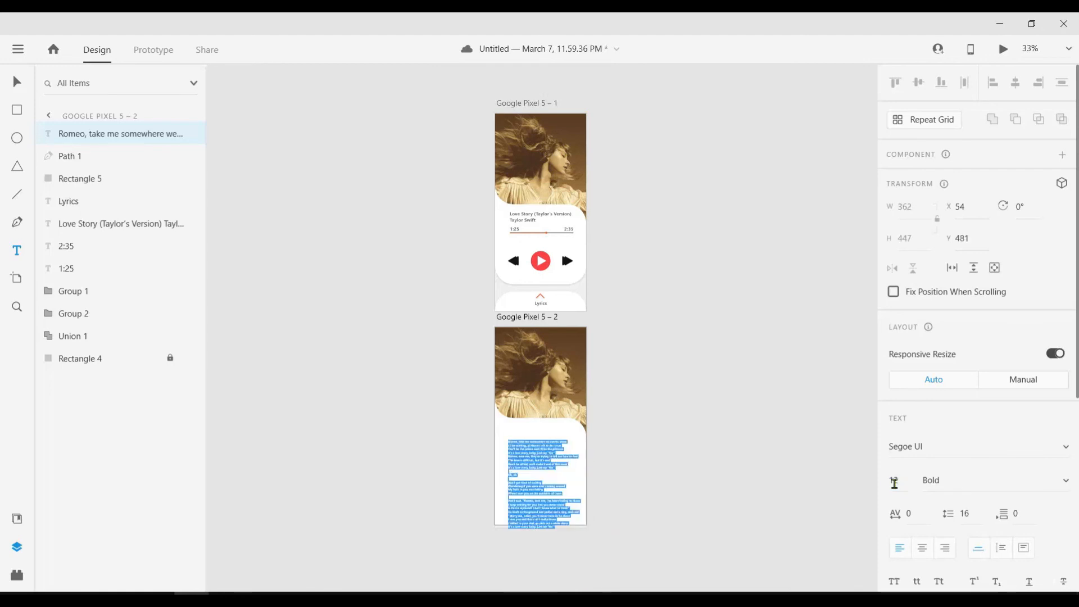
left_click(717, 509)
key("Delete")
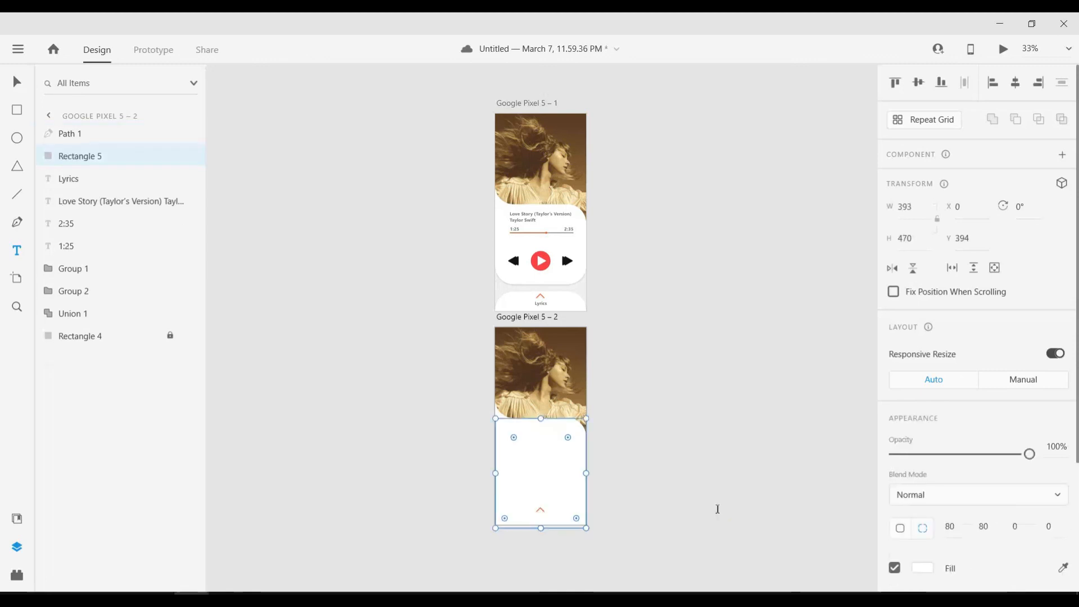
- Move the lyrics text on the second artboard's white panel to about X 41, Y 432
key("ctrl+y")
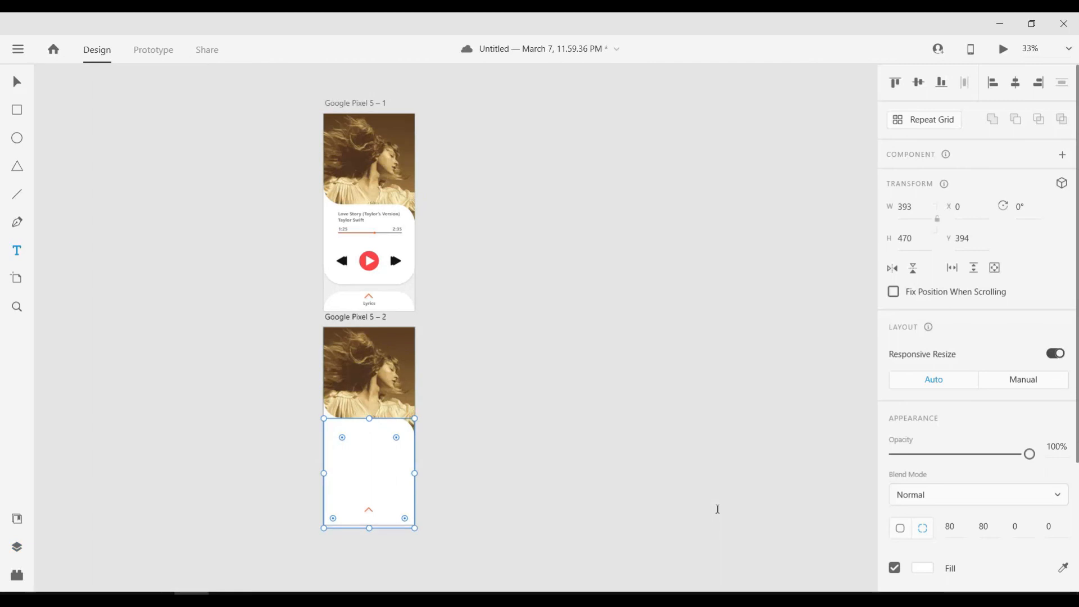
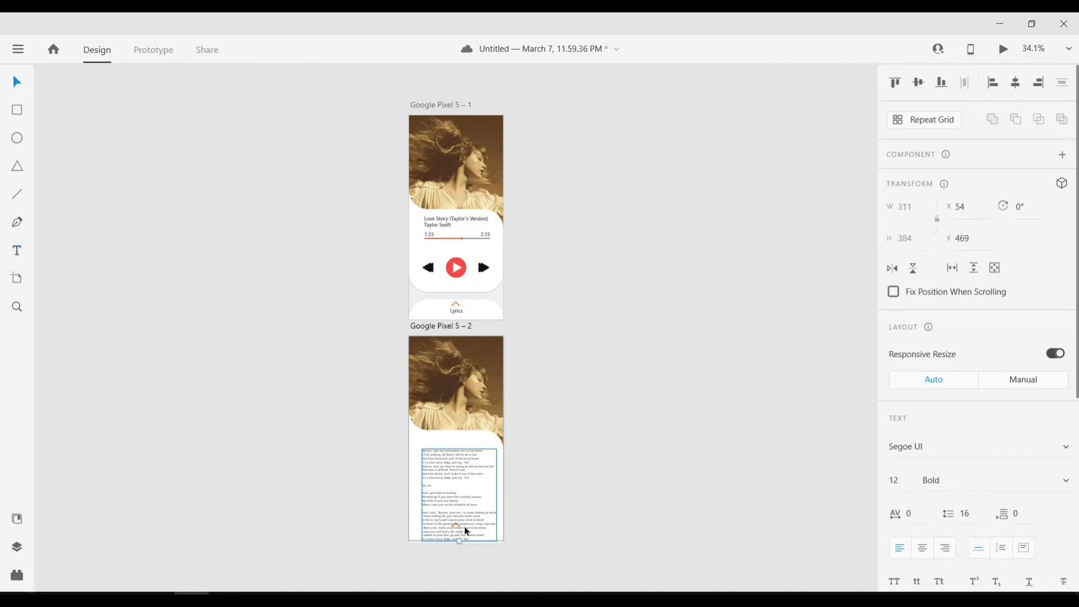
key("ctrl+1")
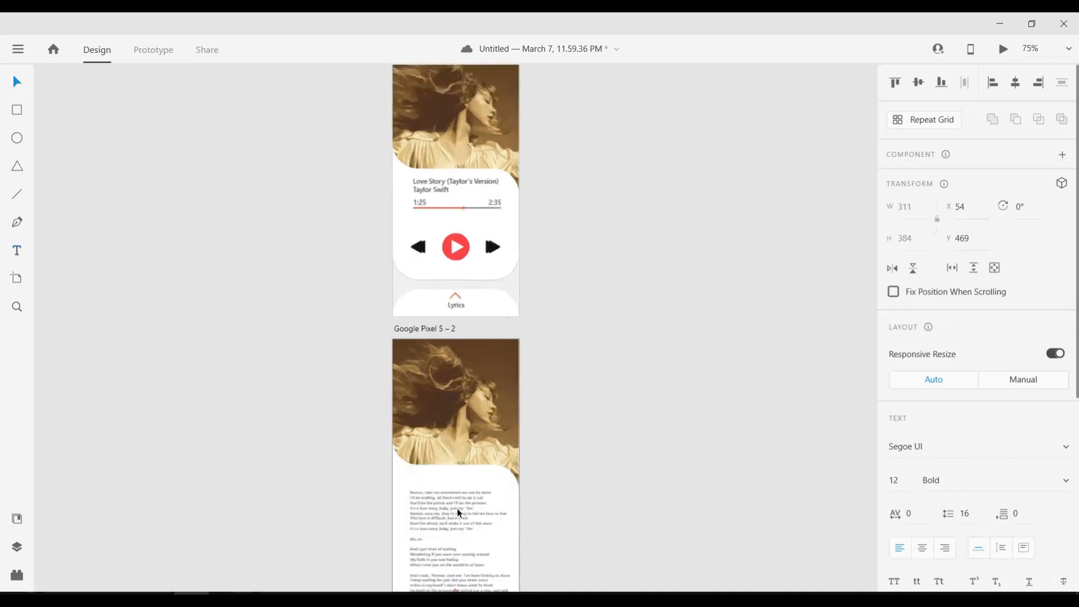
scroll(490, 539, "down", 5)
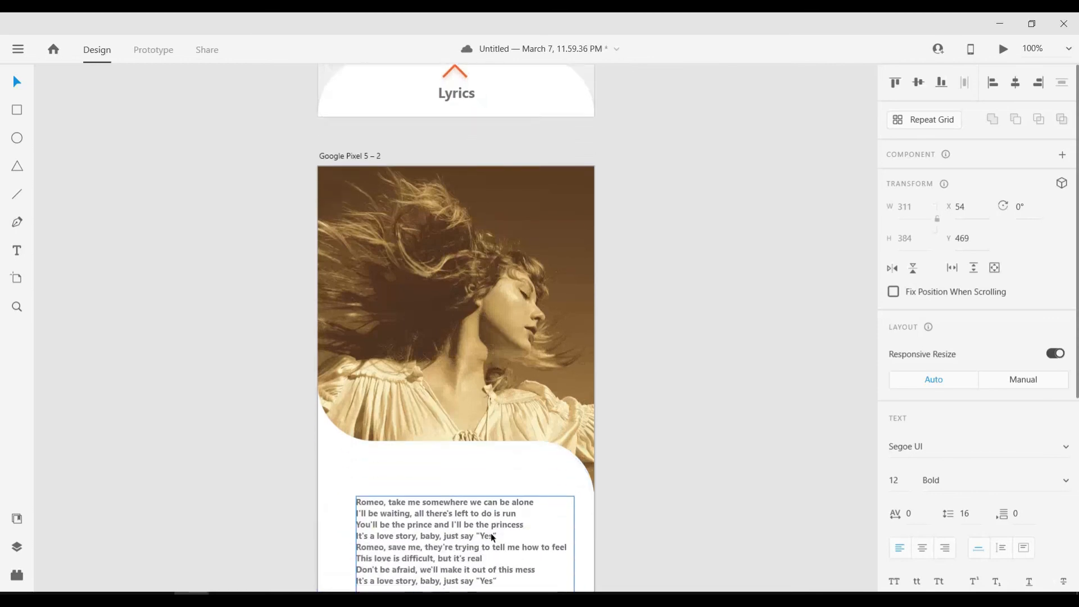
scroll(491, 531, "down", 1)
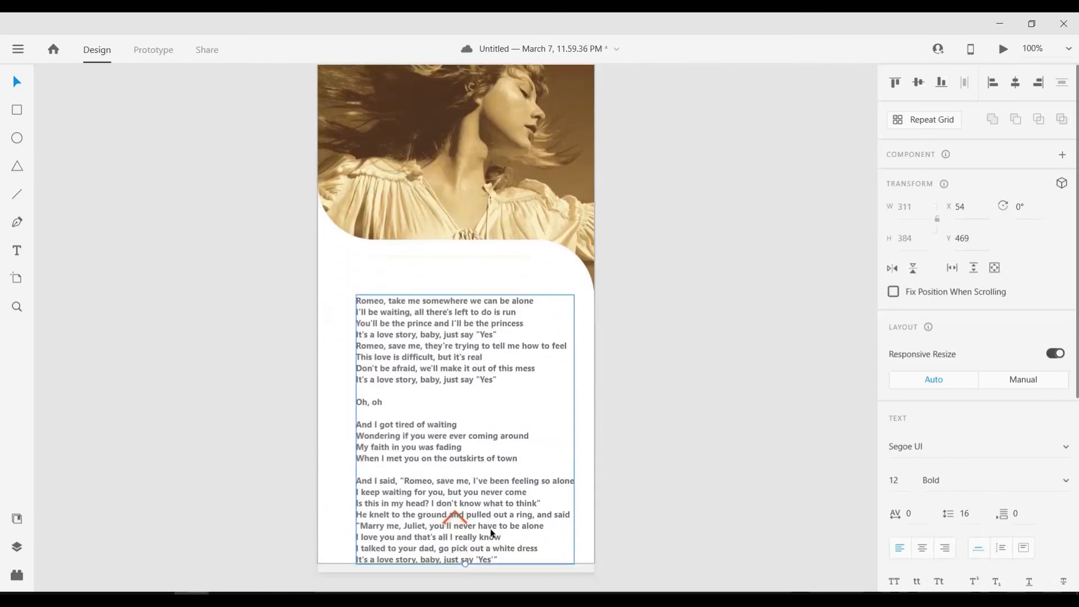
left_click_drag(481, 484, 481, 461)
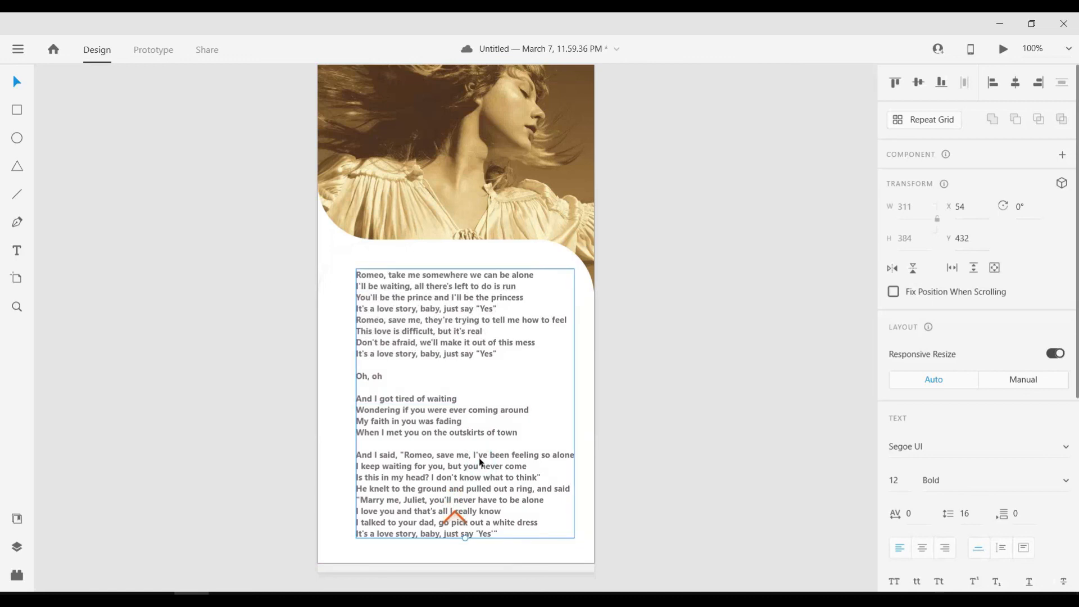
left_click(771, 459)
left_click(485, 407)
left_click_drag(485, 406, 476, 407)
left_click(663, 424)
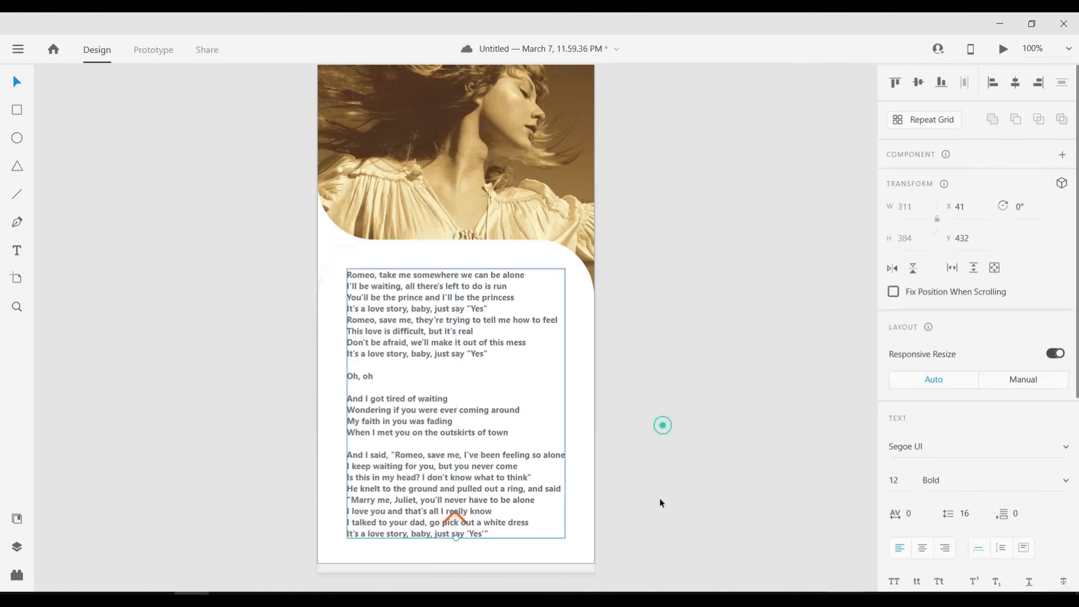
- Shift the lyrics off the second artboard's orange chevron, move the chevron down to about Y 812, and flip it vertically
left_click(453, 520)
left_click_drag(477, 412, 496, 331)
left_click(454, 514)
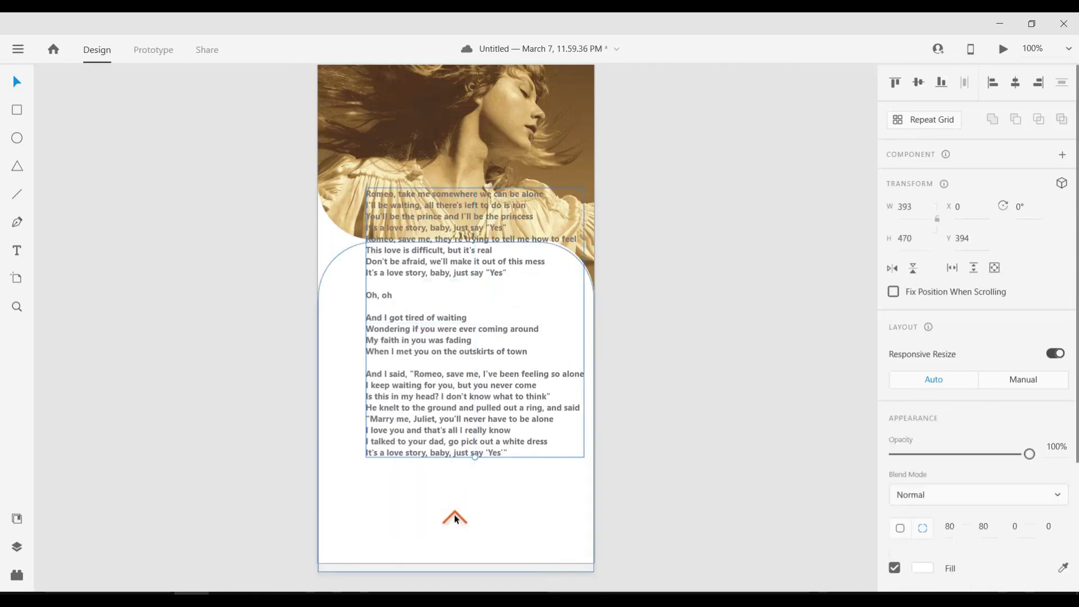
double_click(454, 514)
left_click_drag(455, 517, 456, 541)
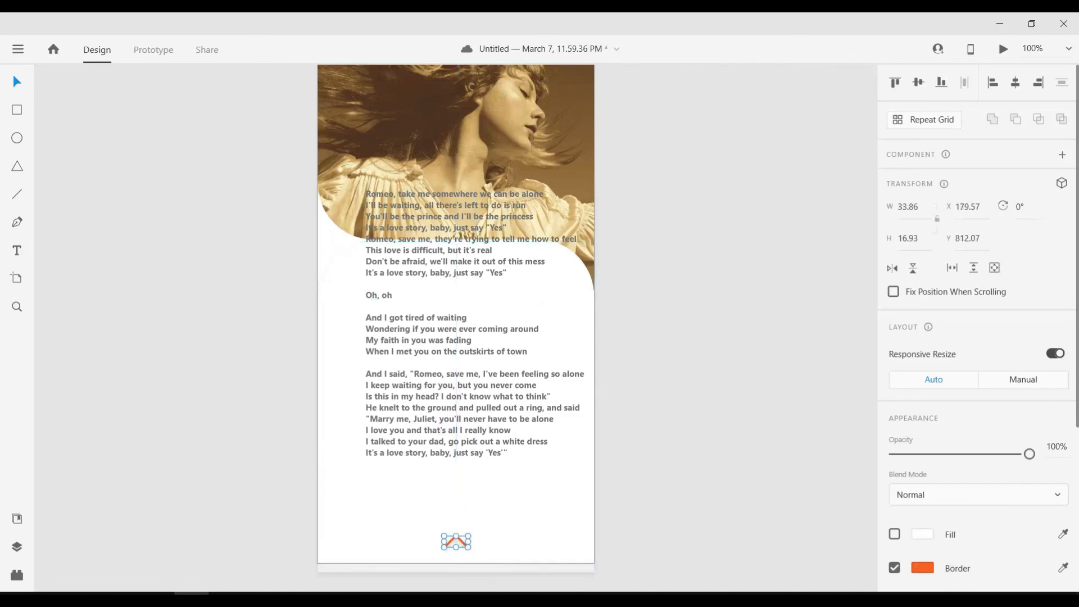
left_click(915, 275)
left_click(785, 400)
- Place the lyrics text above the flipped chevron at about X 45, Y 416
left_click(436, 372)
left_click_drag(434, 401, 423, 442)
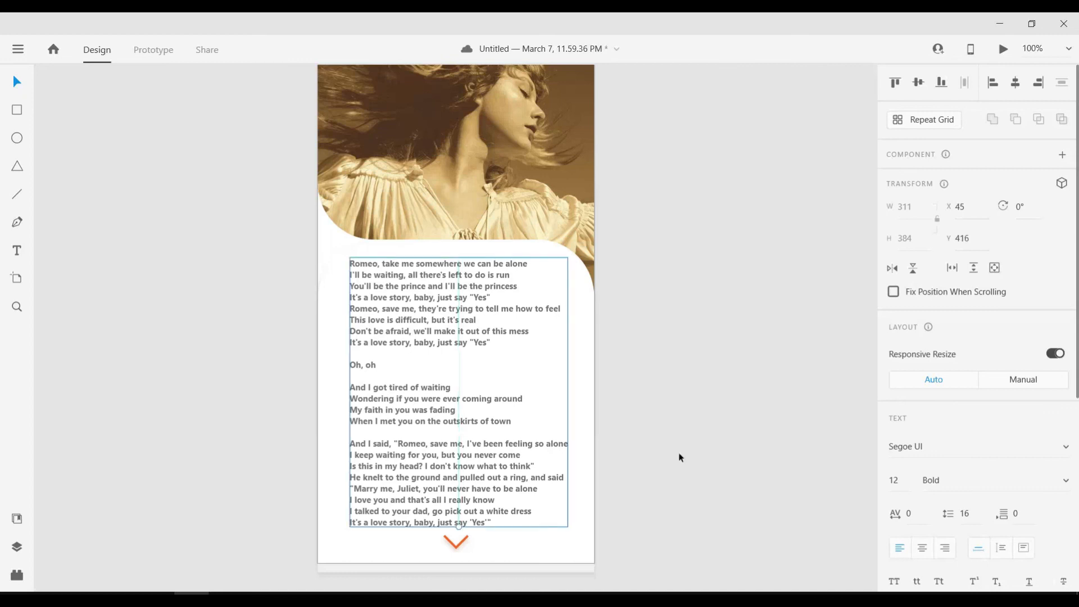
left_click(679, 453)
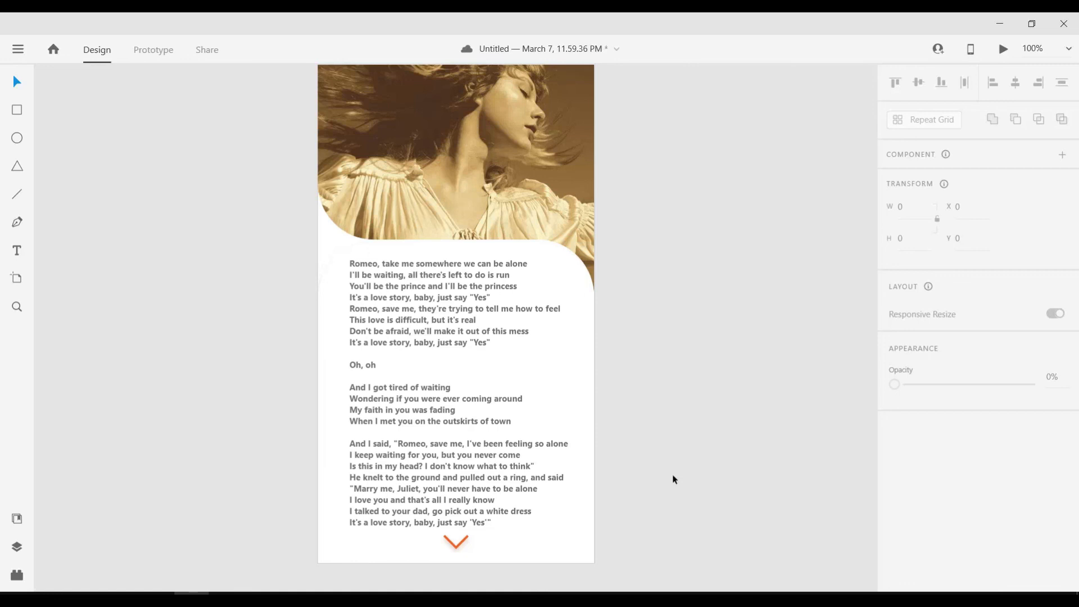
- Duplicate both Google Pixel 5 artboards together and place the copies directly to the right of the originals
key("ctrl+0")
left_click_drag(342, 113, 548, 528)
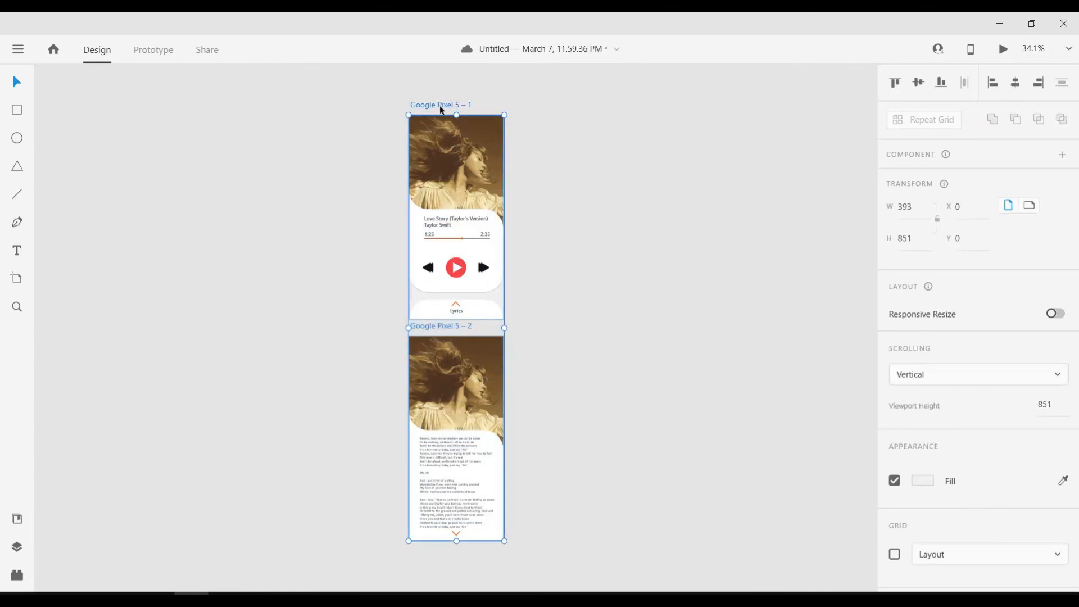
left_click_drag(442, 110, 574, 112)
left_click(701, 212)
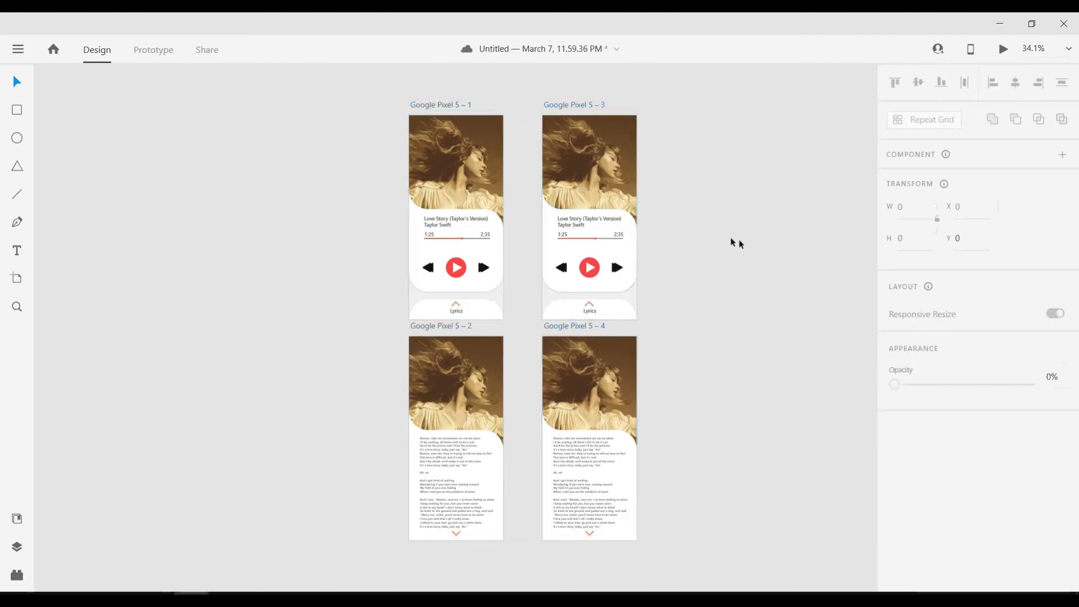
- Replace the cover image on the Google Pixel 5 – 3 artboard with the Roar_ picture from the Resources folder
key("alt+Tab")
key("alt+Tab")
left_click_drag(402, 123, 614, 162)
key("alt+Tab")
left_click(693, 214)
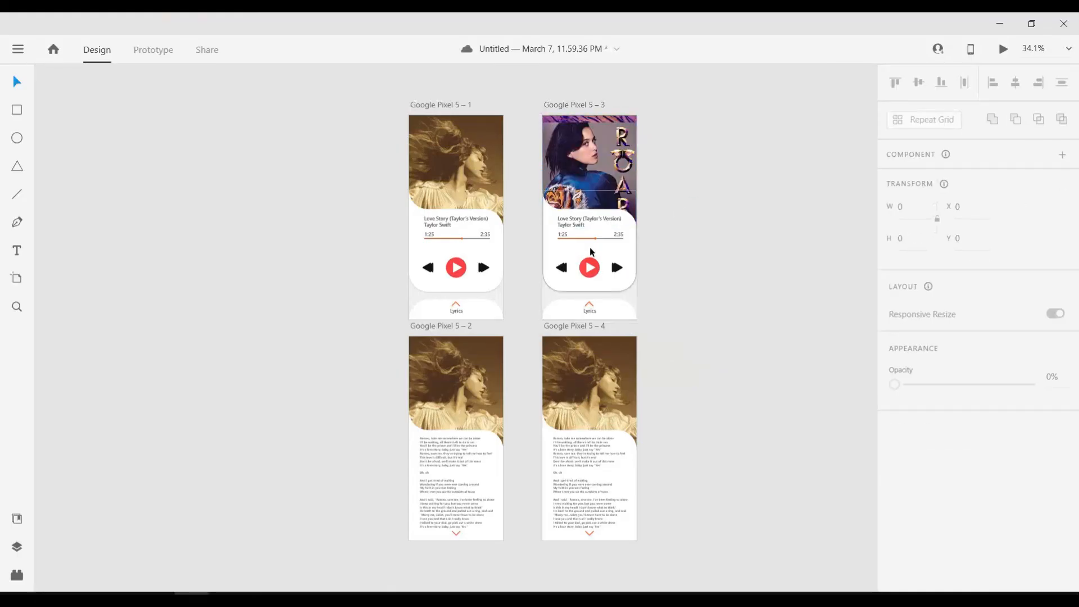
- Copy the title lines "Roar" and "Katy Perry" from the Roar text file in the Resources folder and return to the design
key("ctrl+plus")
key("ctrl+plus")
key("ctrl+plus")
key("ctrl+plus")
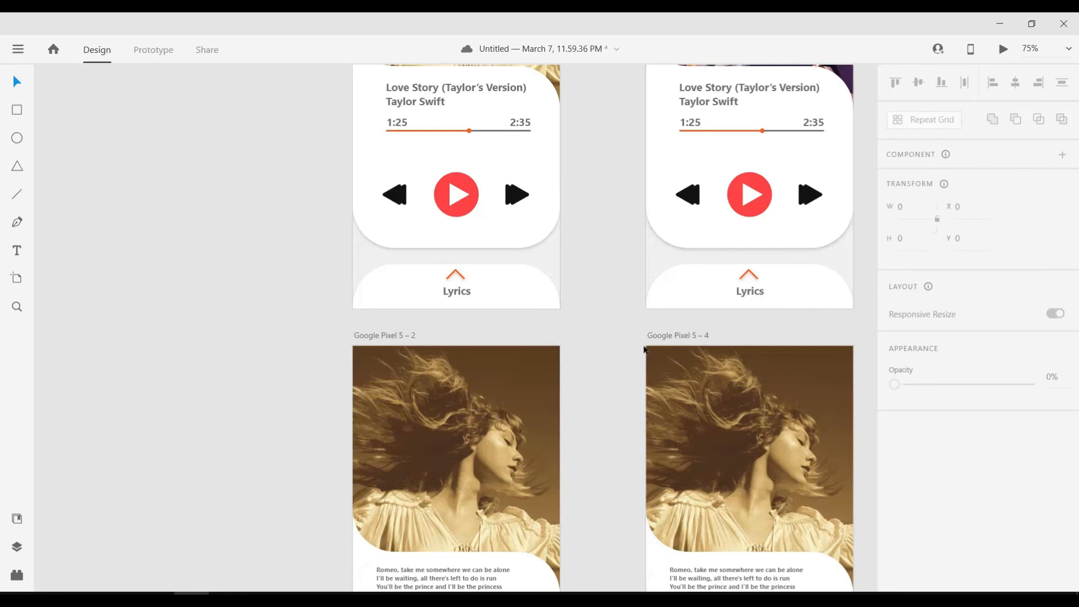
scroll(638, 481, "up", 1)
scroll(638, 480, "up", 5)
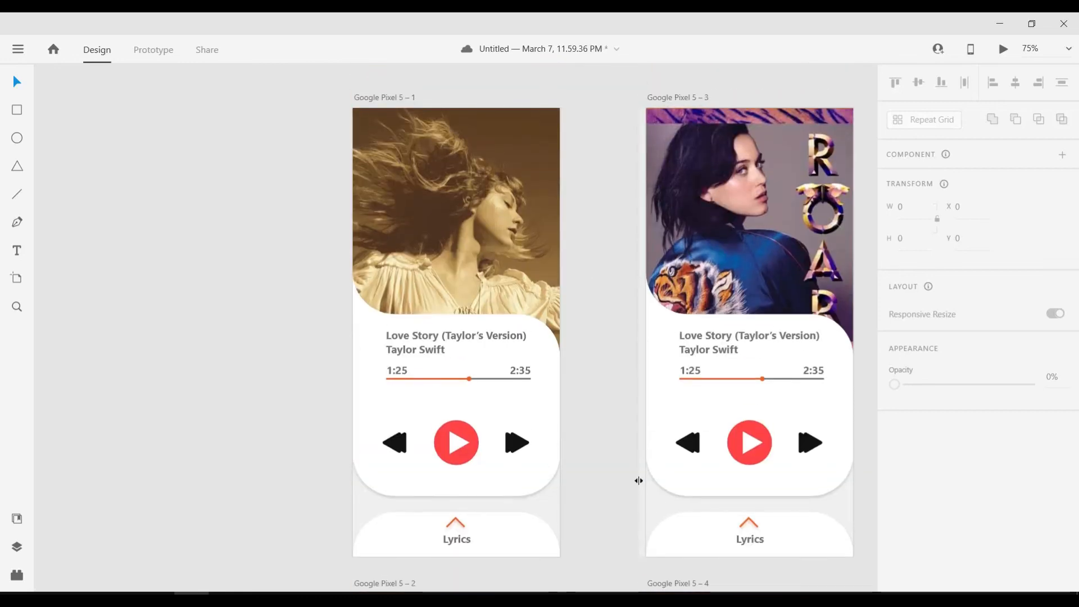
key("alt+Tab")
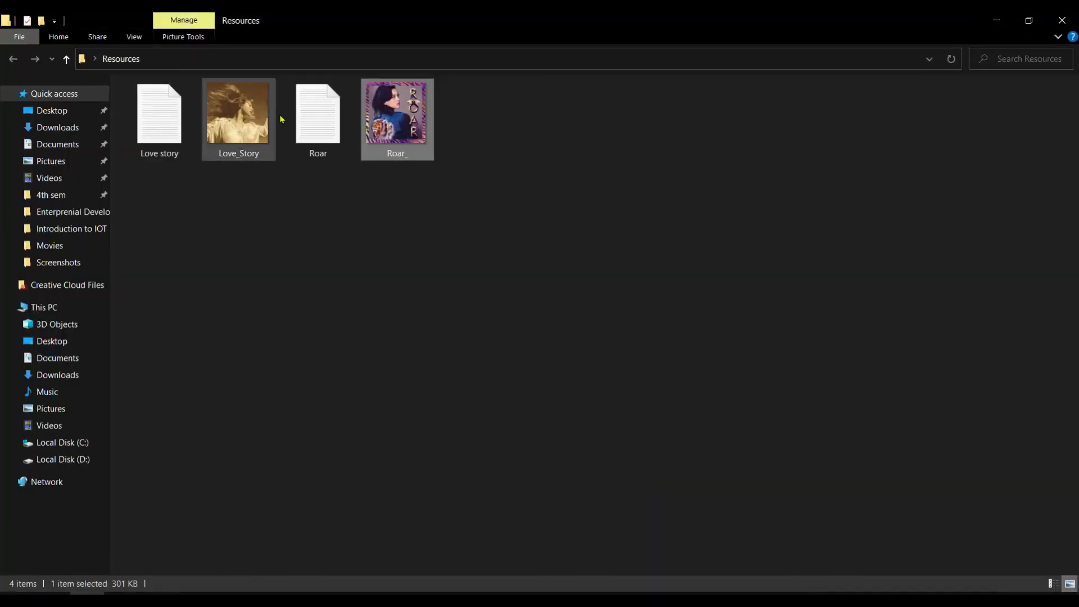
double_click(331, 130)
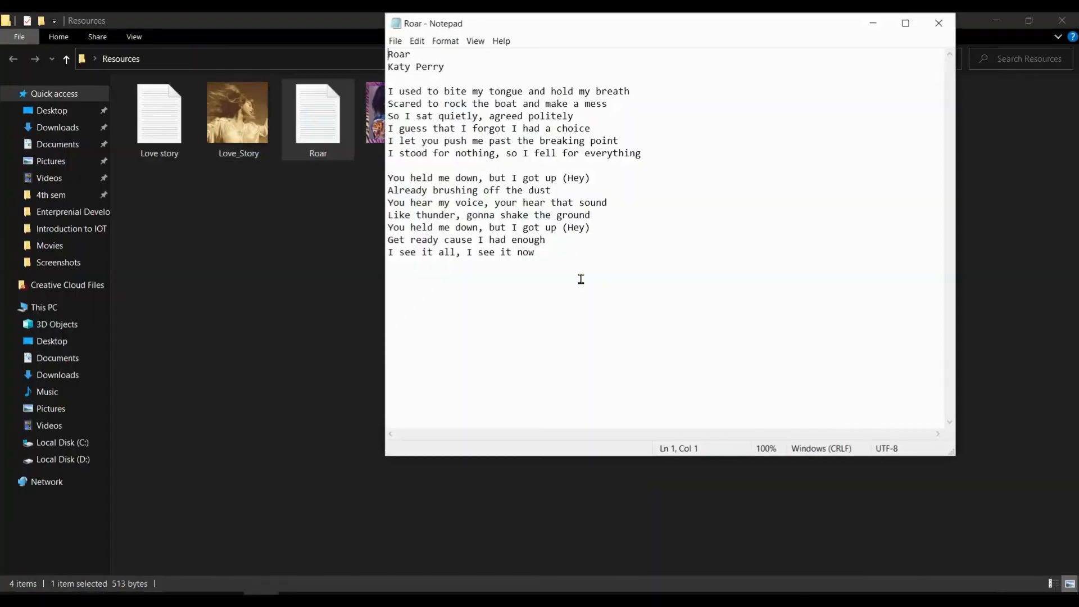
left_click_drag(446, 66, 388, 54)
key("ctrl+c")
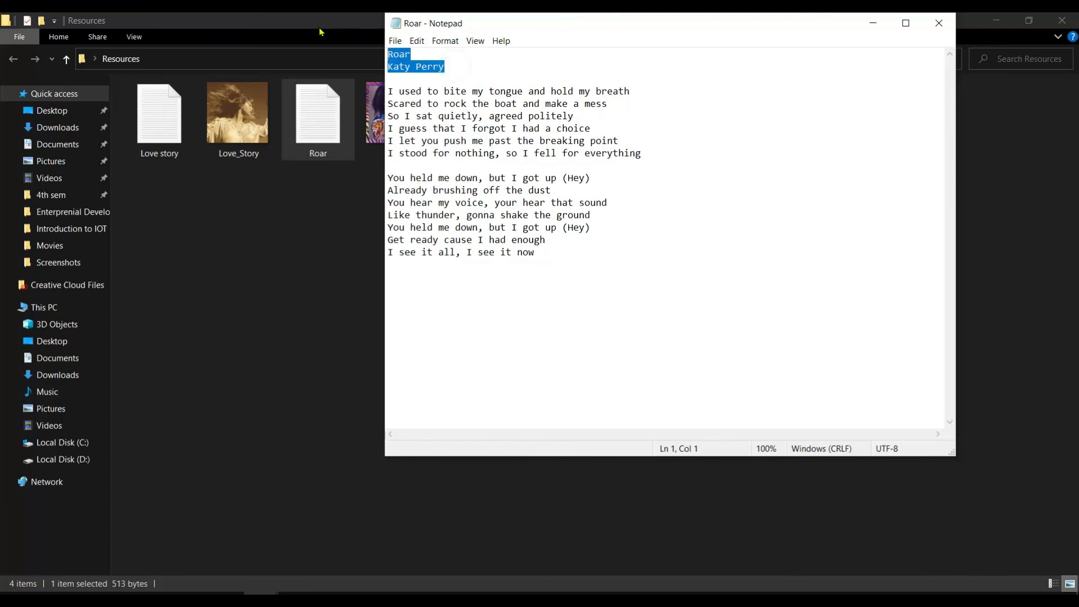
left_click(323, 33)
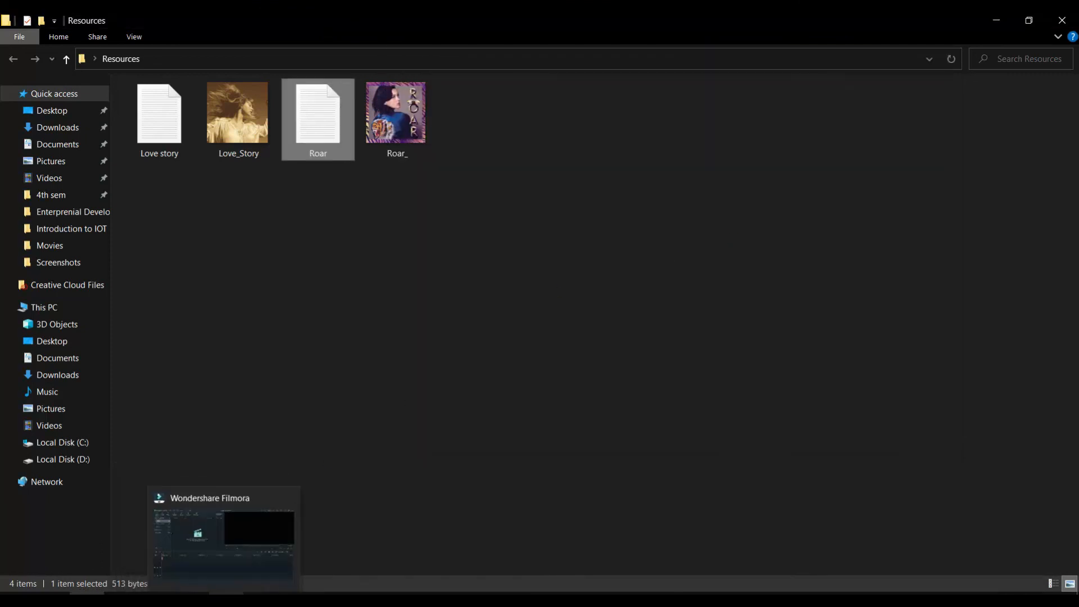
left_click(191, 599)
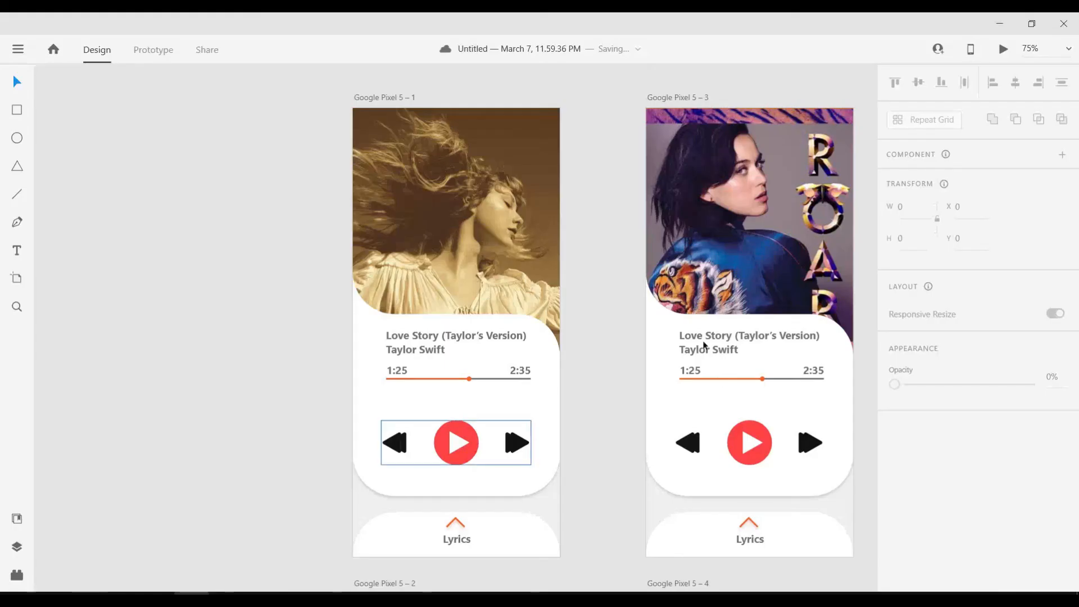
- Replace the song title and artist text on the Google Pixel 5 – 3 artboard with "Roar" and "Katy Perry"
double_click(719, 336)
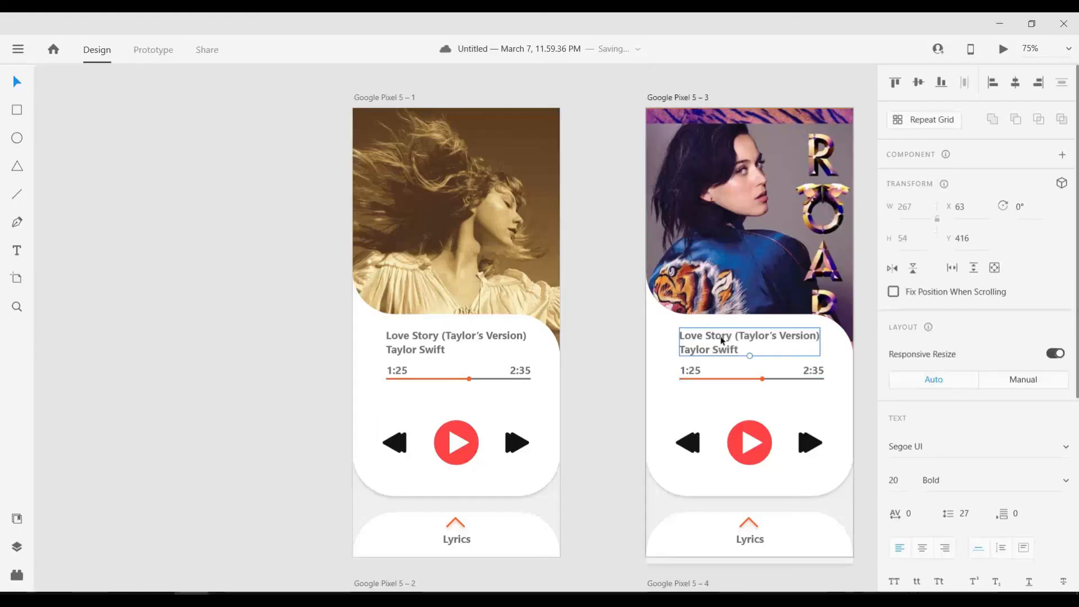
double_click(723, 343)
double_click(723, 343)
key("ctrl+a")
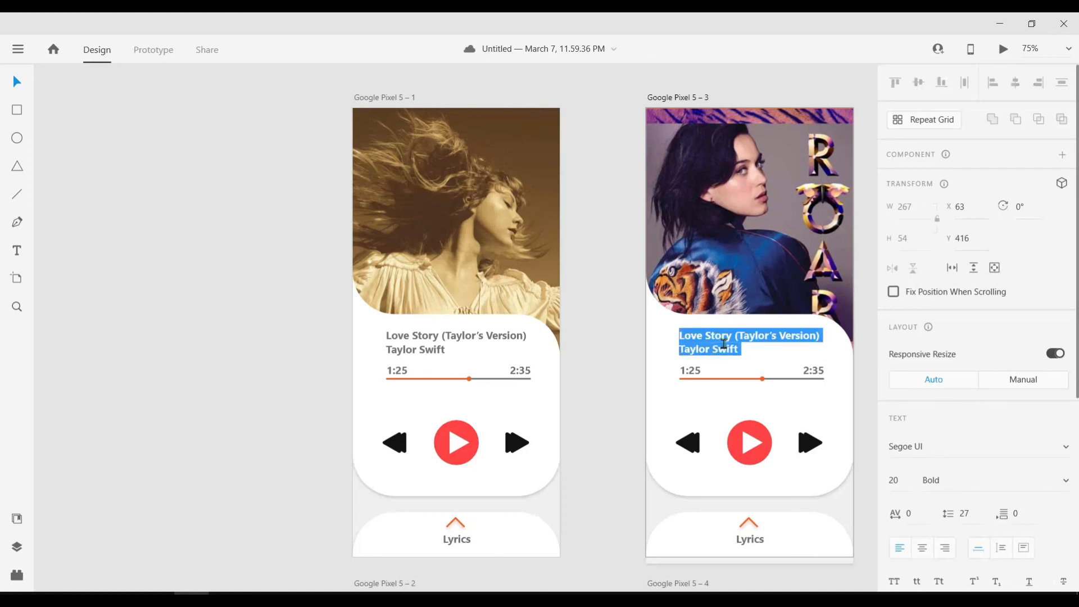
key("ctrl+v")
key("Escape")
key("Escape")
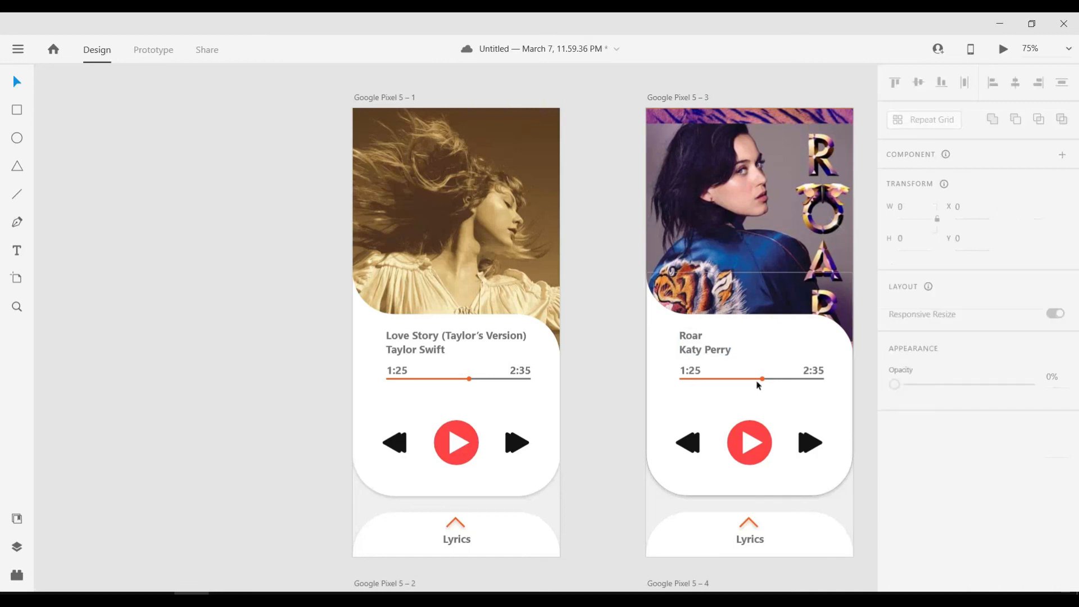
scroll(769, 410, "down", 1)
scroll(768, 410, "down", 10)
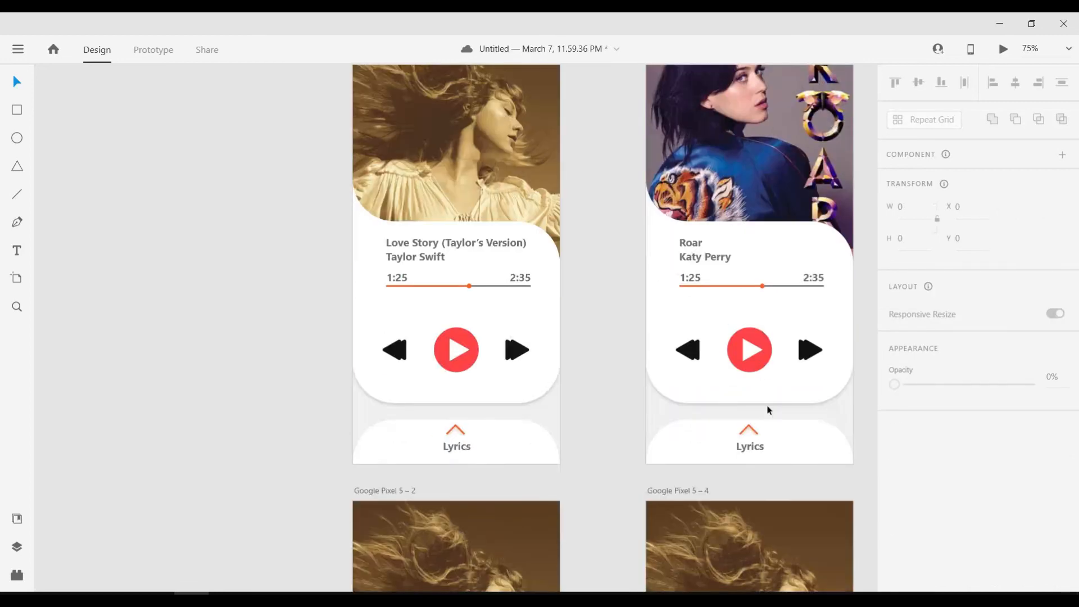
scroll(772, 415, "down", 3)
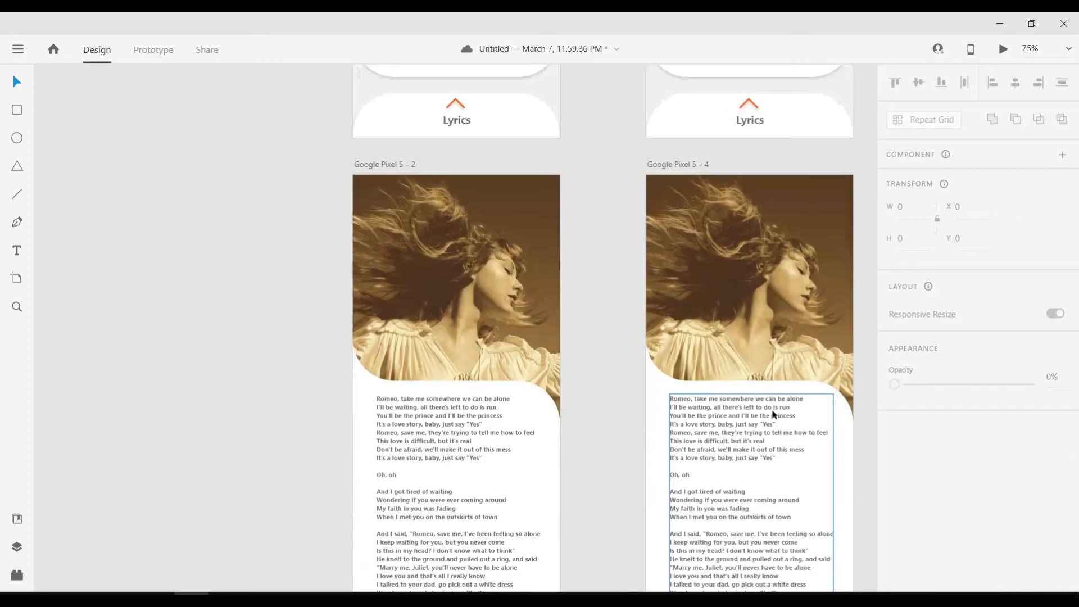
left_click(770, 414)
double_click(770, 414)
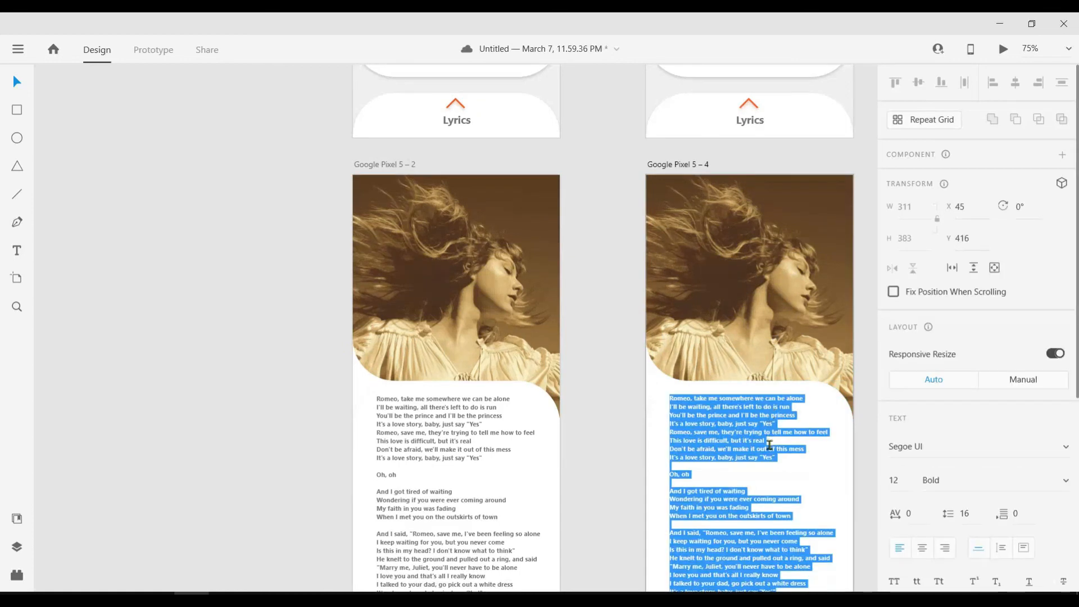
key("Escape")
left_click(590, 436)
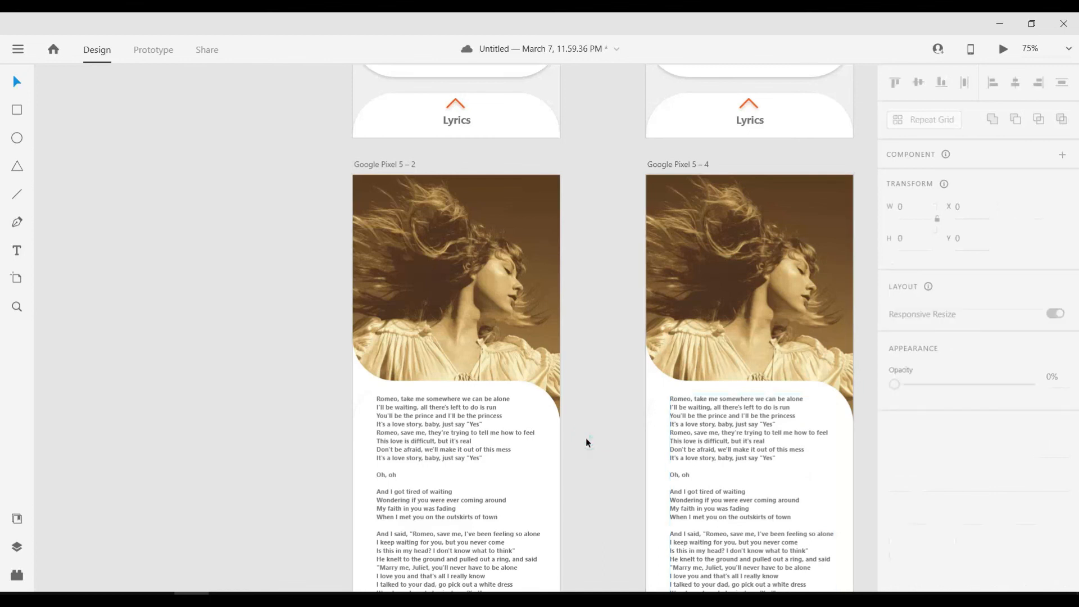
- Save the document and turn the white play triangle on the Google Pixel 5 – 1 artboard into a component
key("ctrl+0")
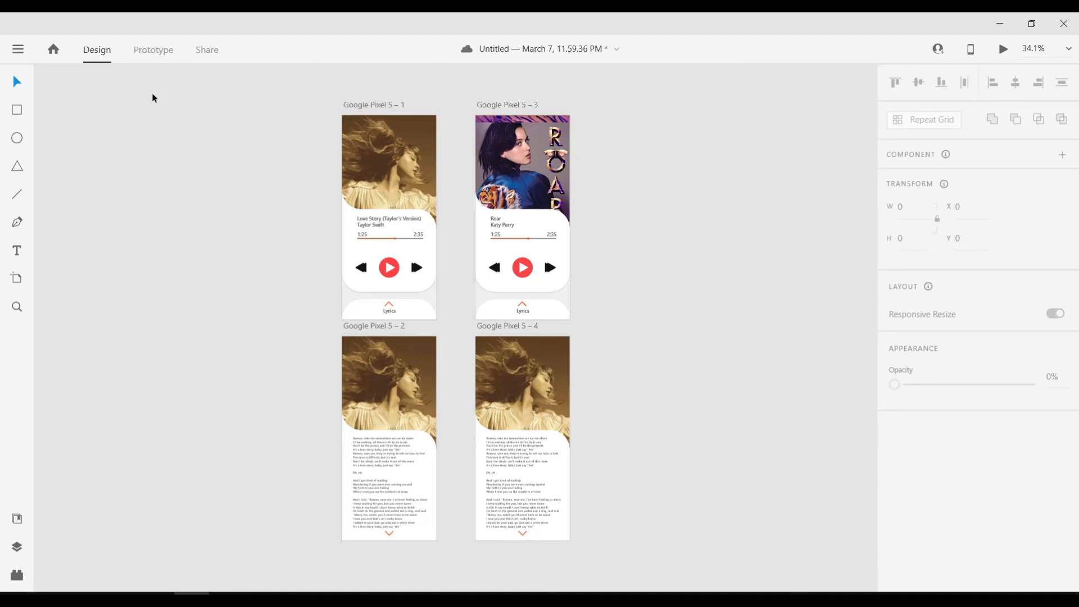
key("ctrl+s")
left_click(392, 269)
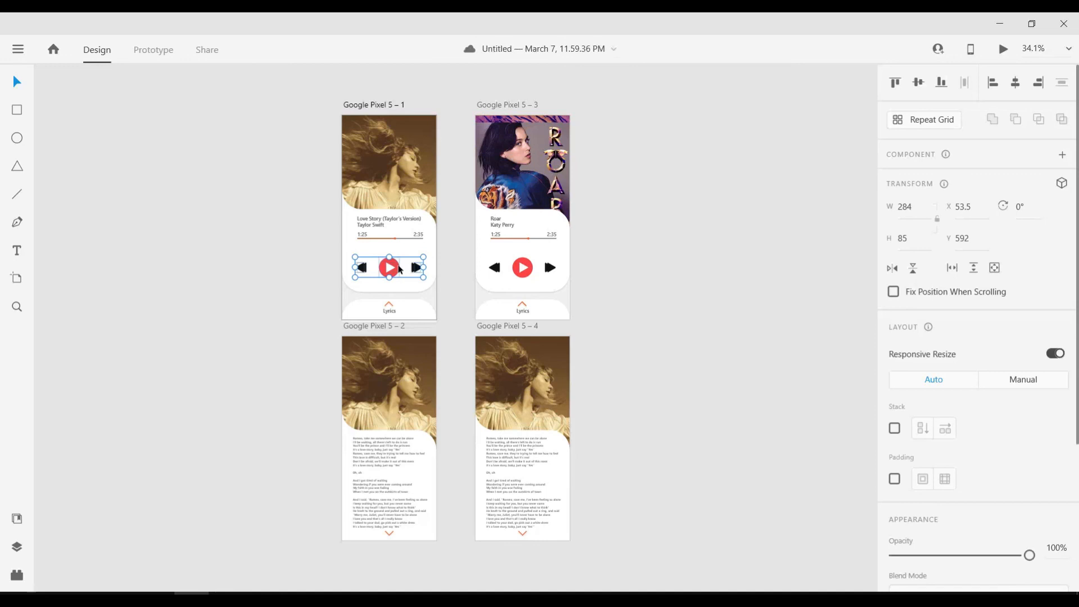
left_click(747, 373)
double_click(389, 269)
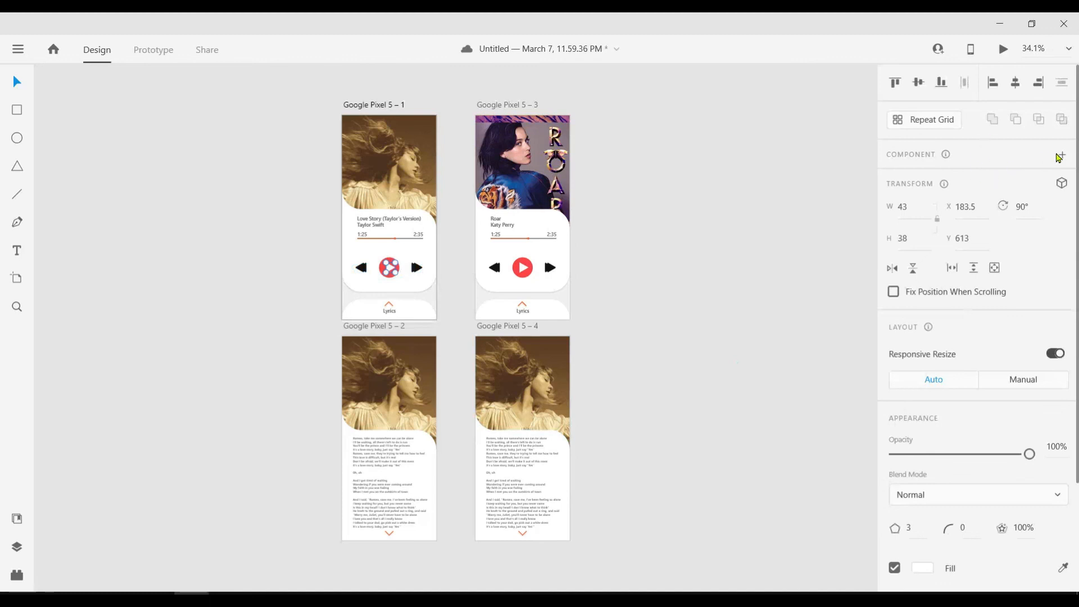
left_click(1061, 157)
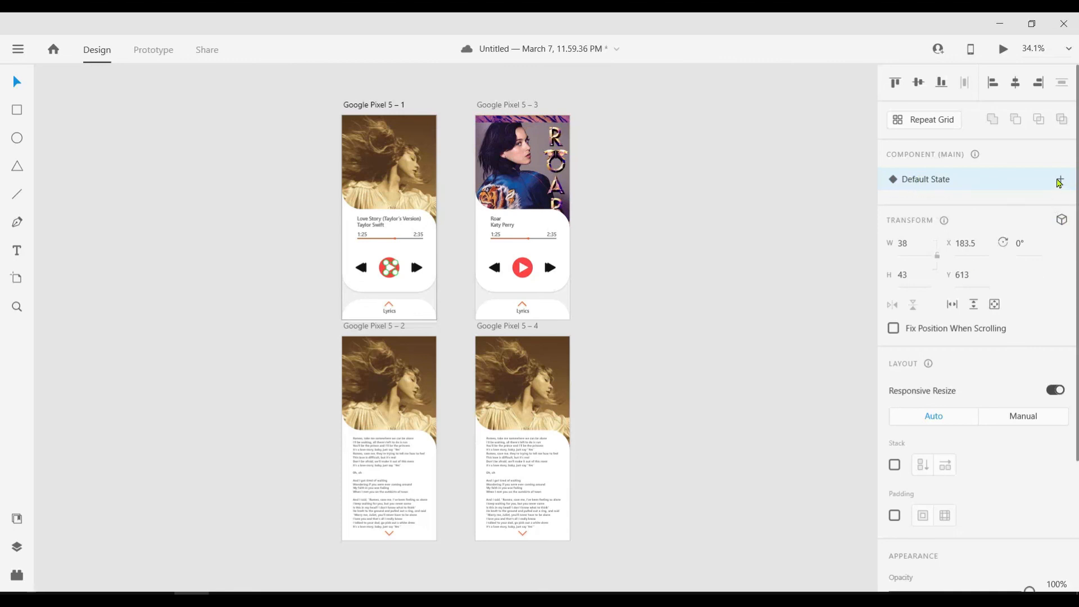
- Add a hover state named Hover State to the play triangle component
left_click(1061, 180)
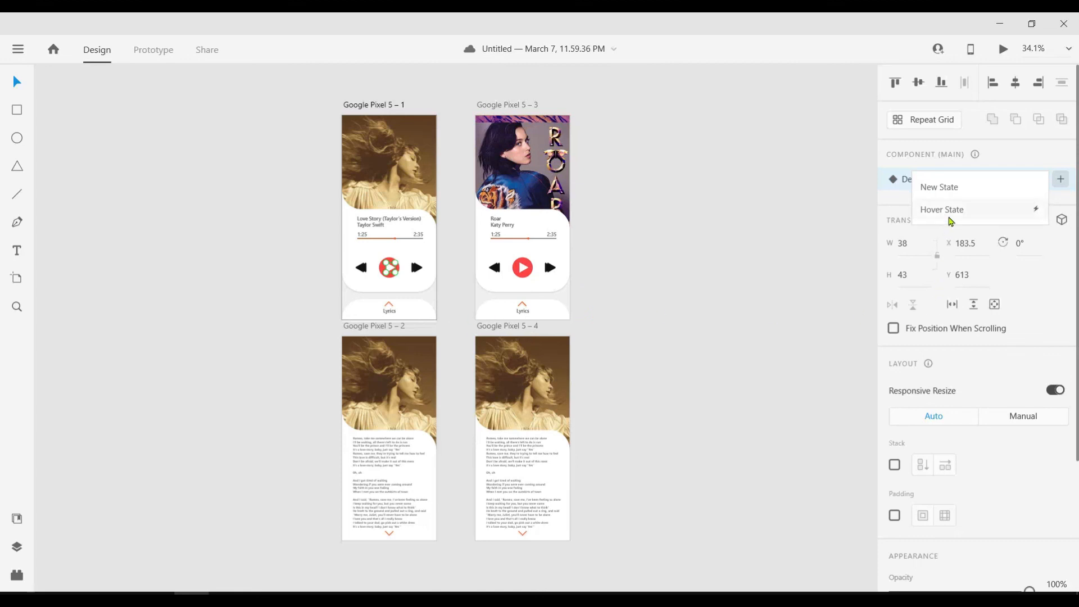
left_click(950, 220)
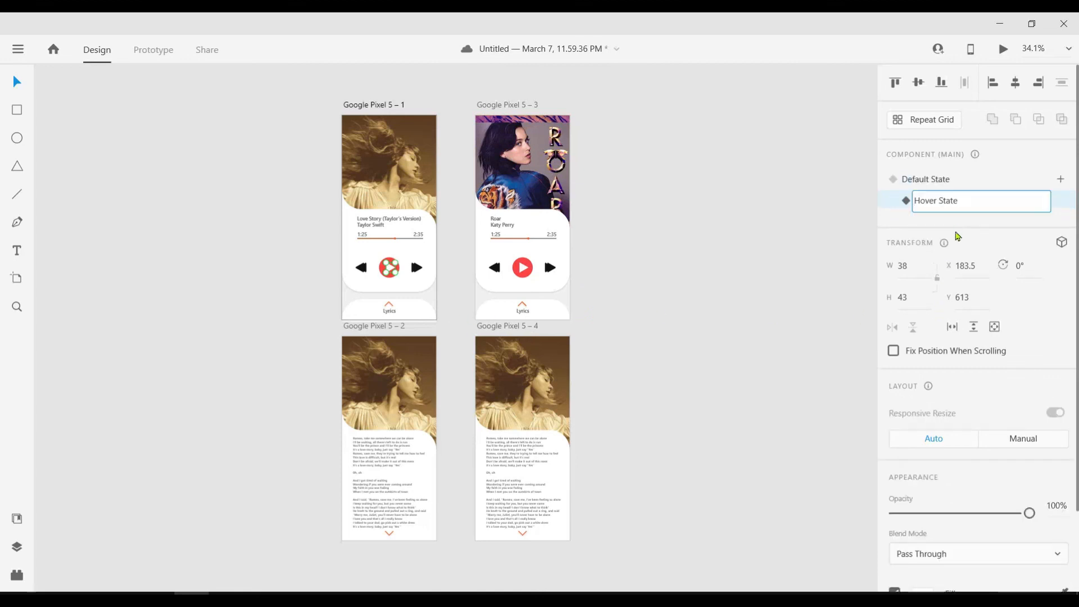
key("Return")
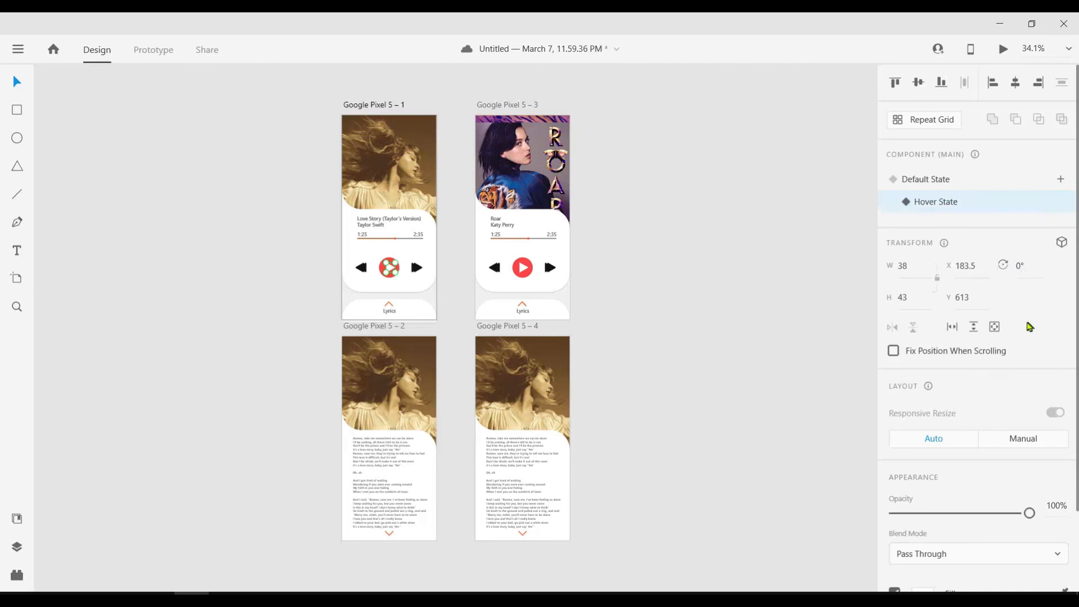
- Change the fill of the play triangle's Hover State from white to a bright green solid color
scroll(1028, 325, "down", 2)
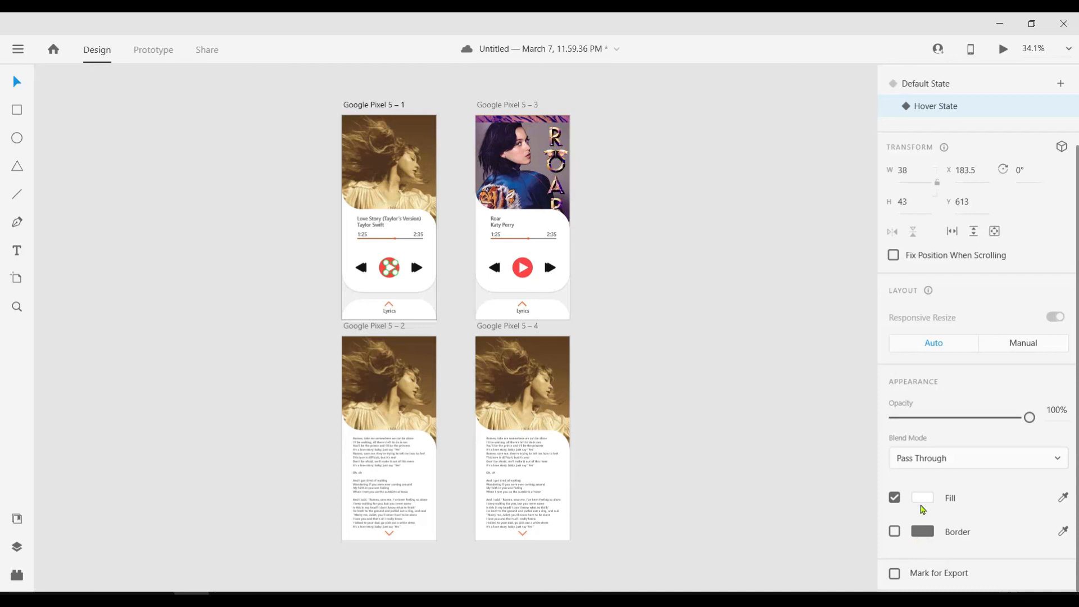
left_click(922, 499)
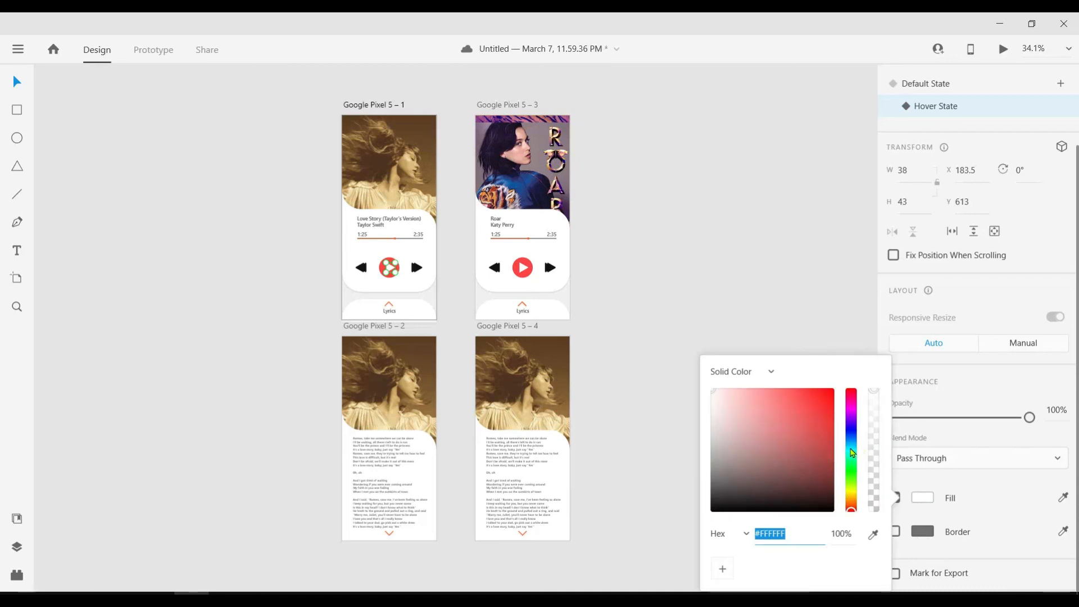
left_click(851, 450)
left_click(851, 444)
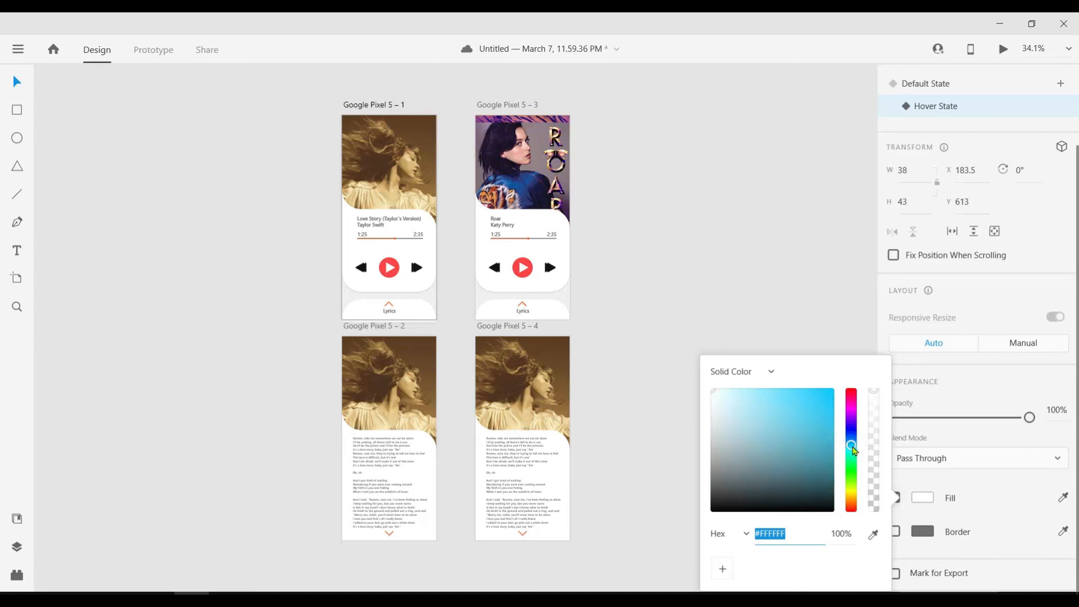
left_click_drag(853, 493, 851, 504)
left_click(785, 407)
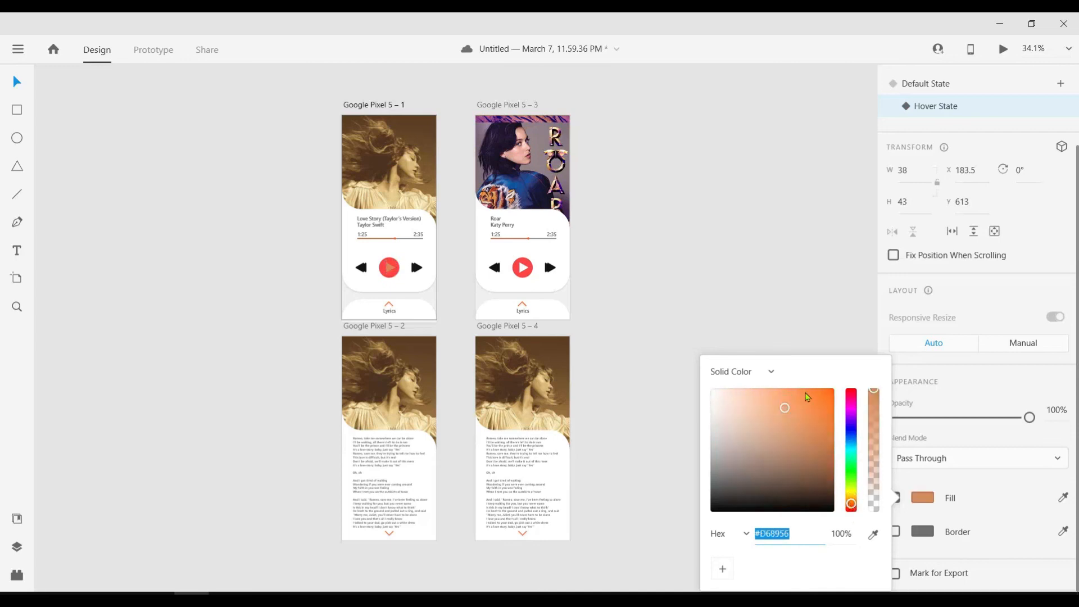
left_click_drag(816, 387, 833, 375)
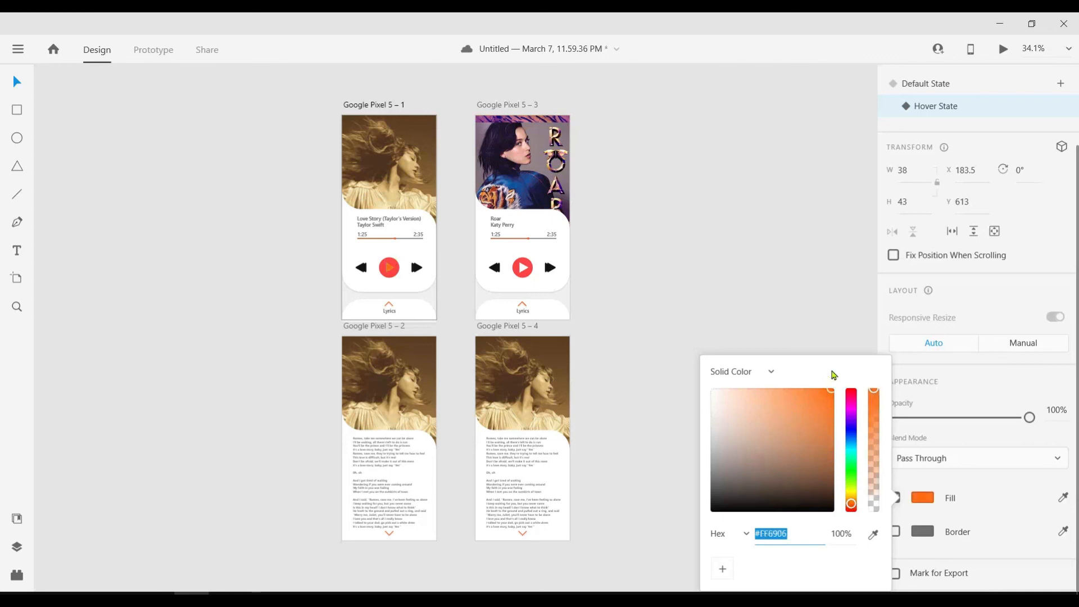
left_click(852, 448)
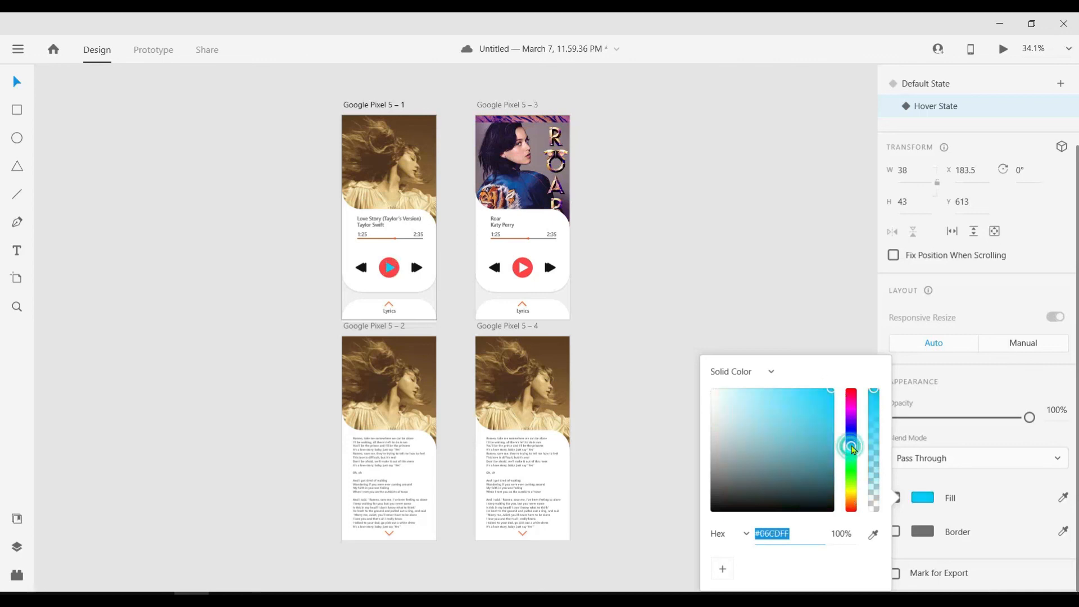
left_click_drag(801, 394, 823, 377)
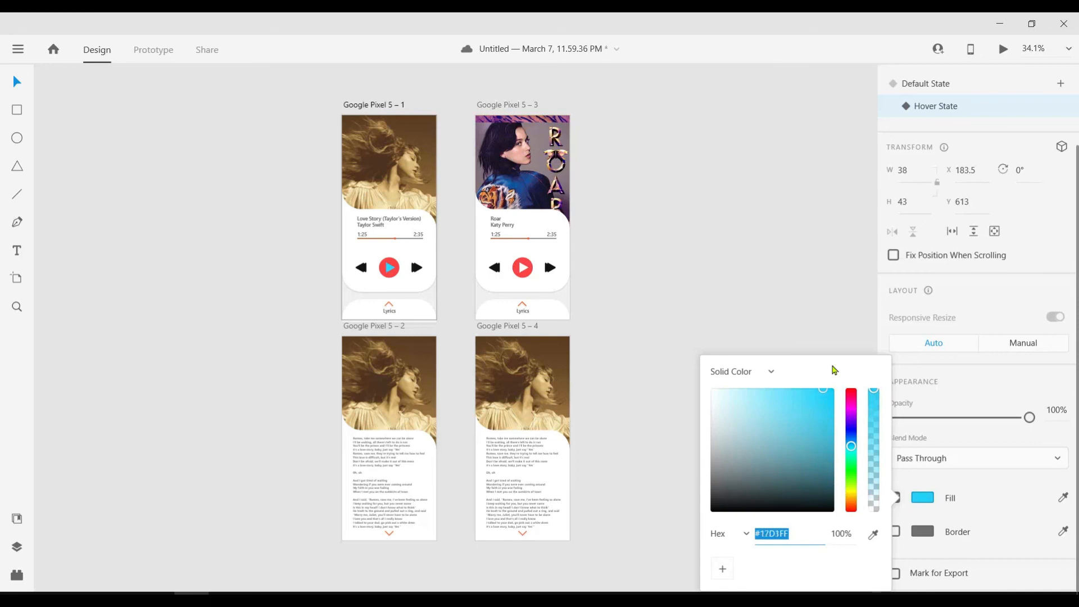
left_click(850, 465)
left_click(798, 413)
left_click(834, 388)
left_click(932, 406)
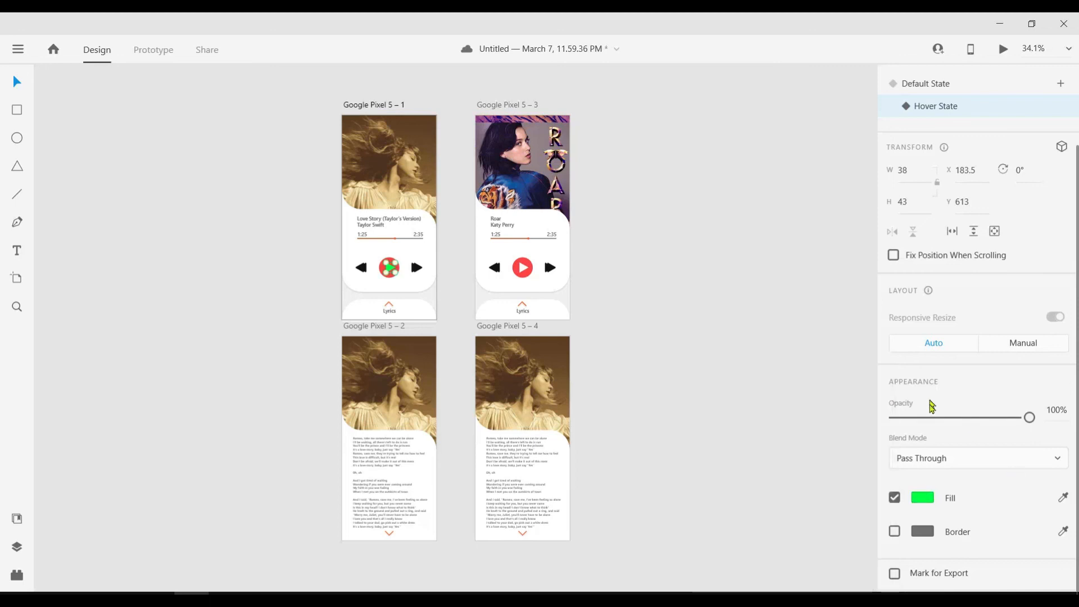
- Switch the play triangle component back to its Default State and deselect it
scroll(966, 172, "up", 3)
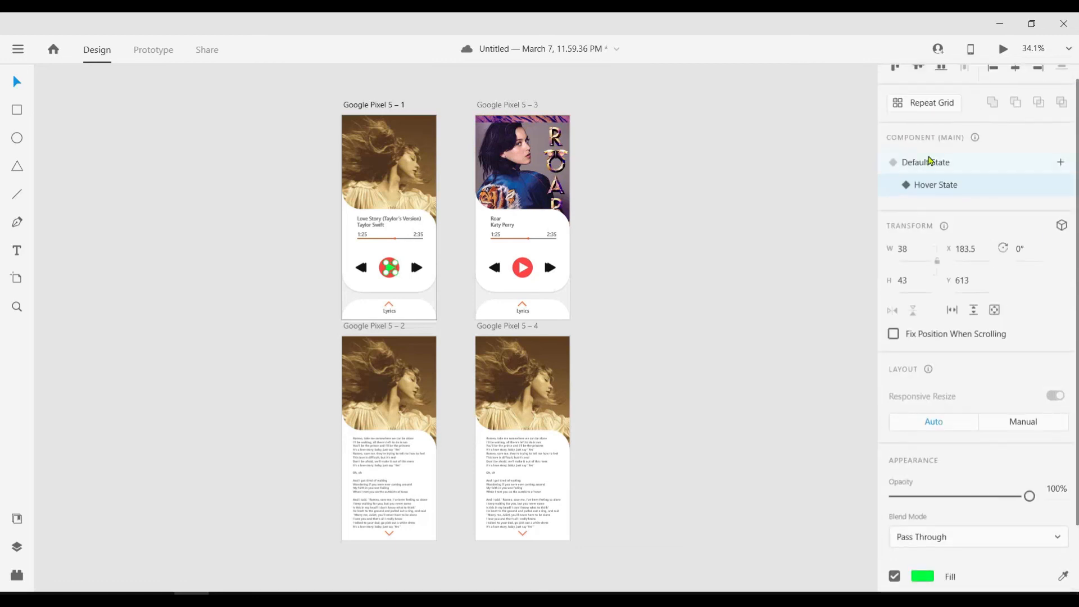
left_click(930, 162)
left_click(809, 258)
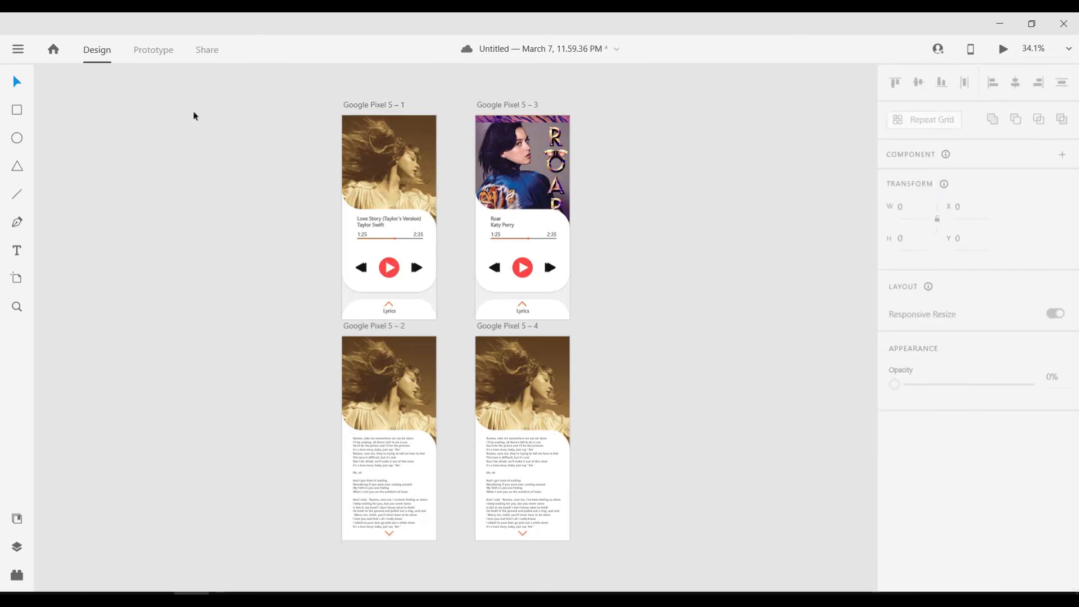
- In Prototype mode, link the forward button on the Google Pixel 5 – 1 artboard to Google Pixel 5 – 3 with a tap transition
left_click(137, 56)
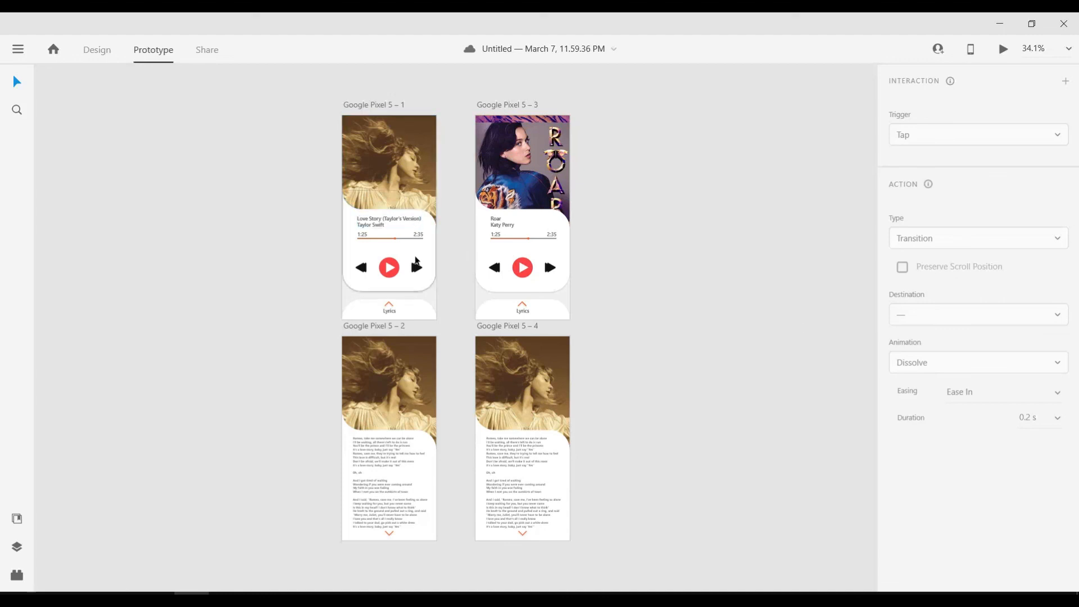
left_click(417, 269)
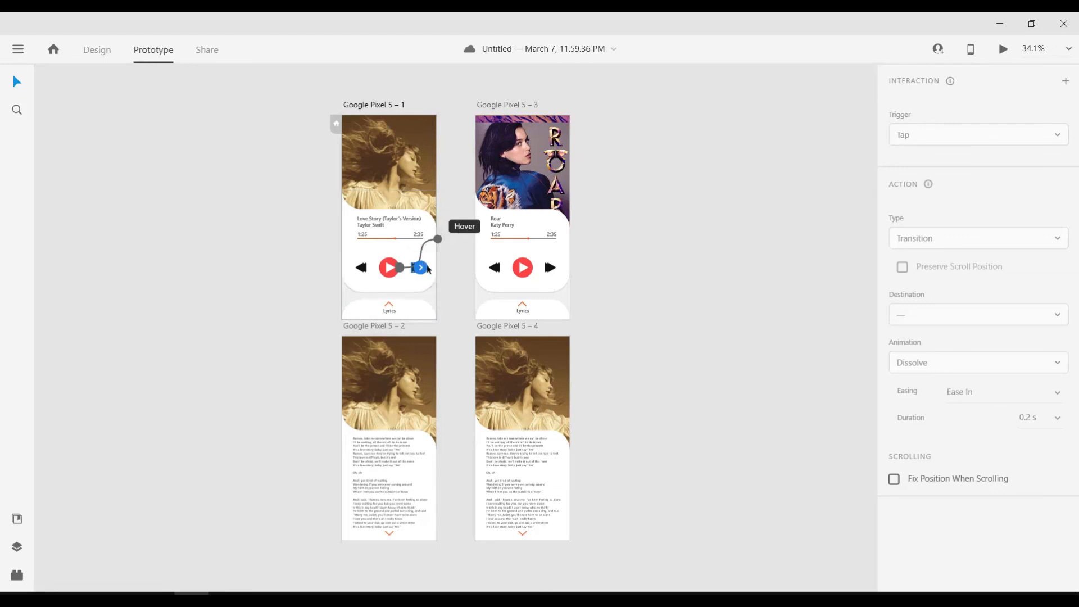
left_click_drag(420, 267, 481, 265)
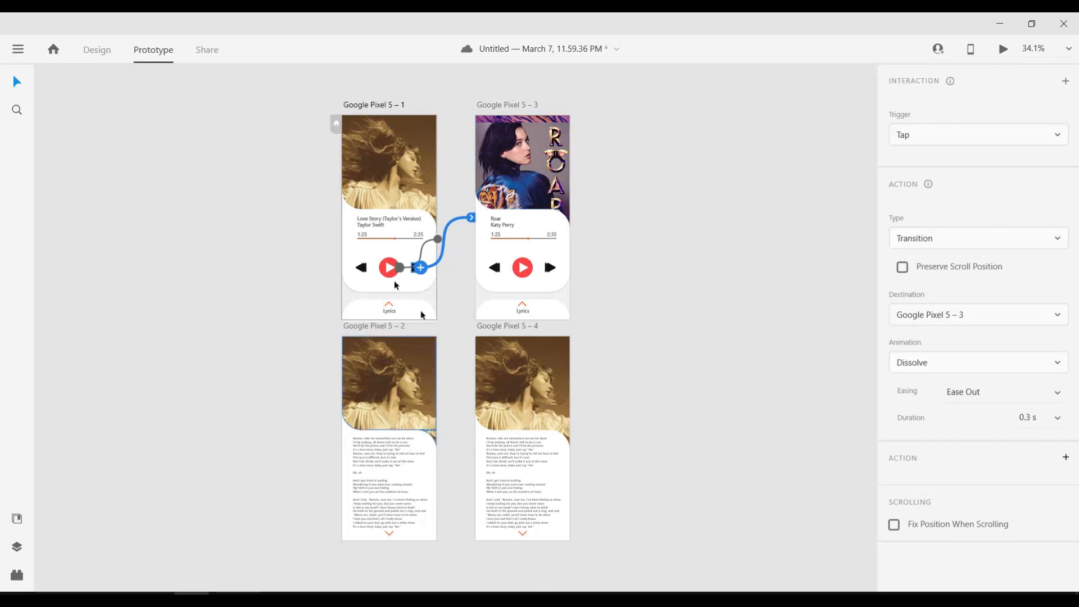
- Link the rewind button on the Google Pixel 5 – 3 artboard to Google Pixel 5 – 1 with a tap transition
left_click(497, 271)
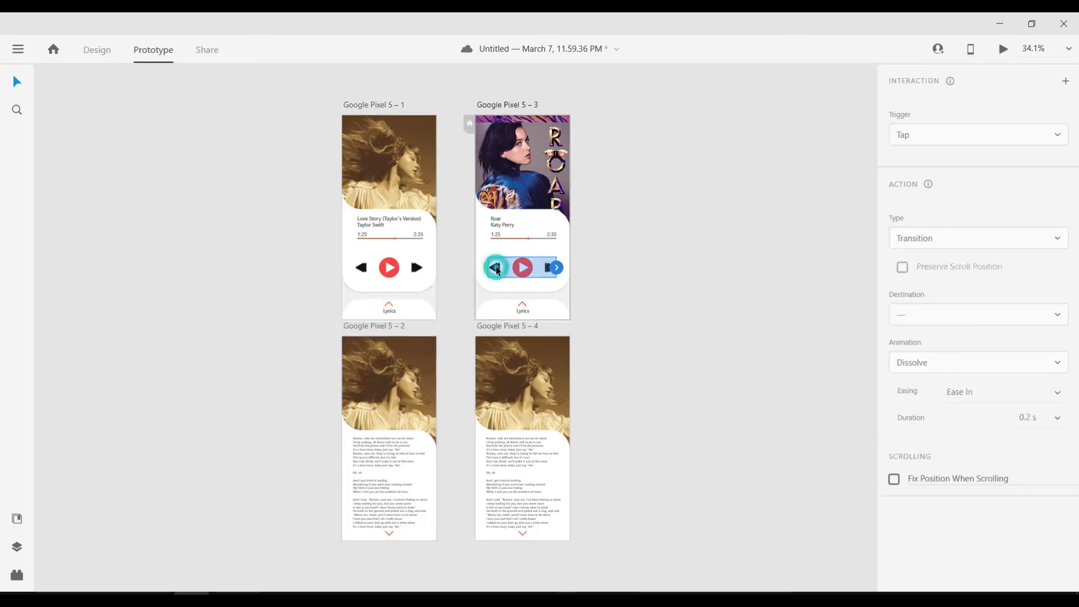
double_click(495, 266)
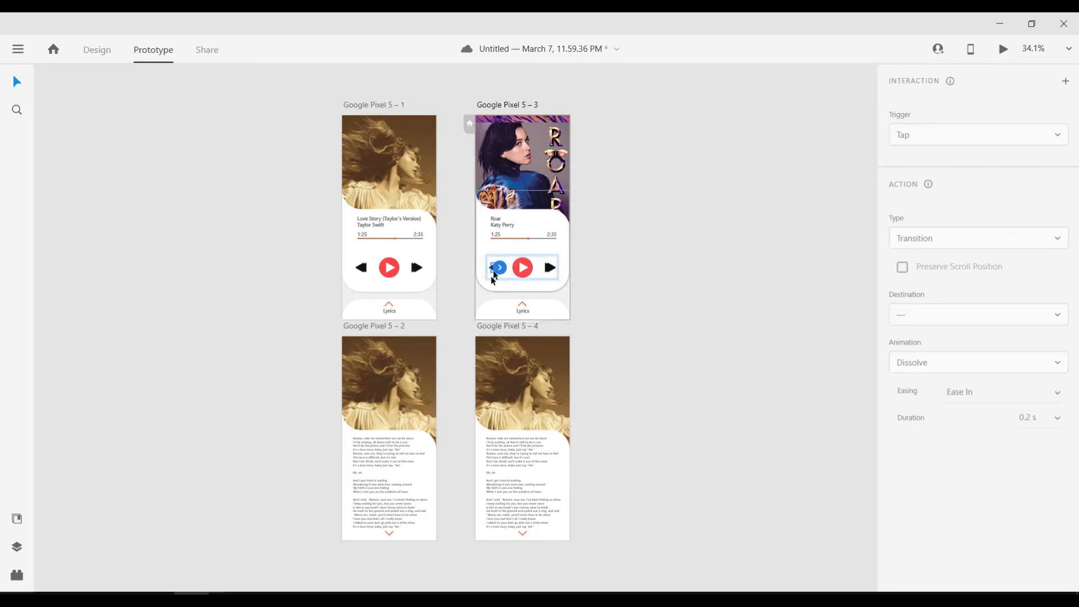
left_click_drag(496, 268, 422, 251)
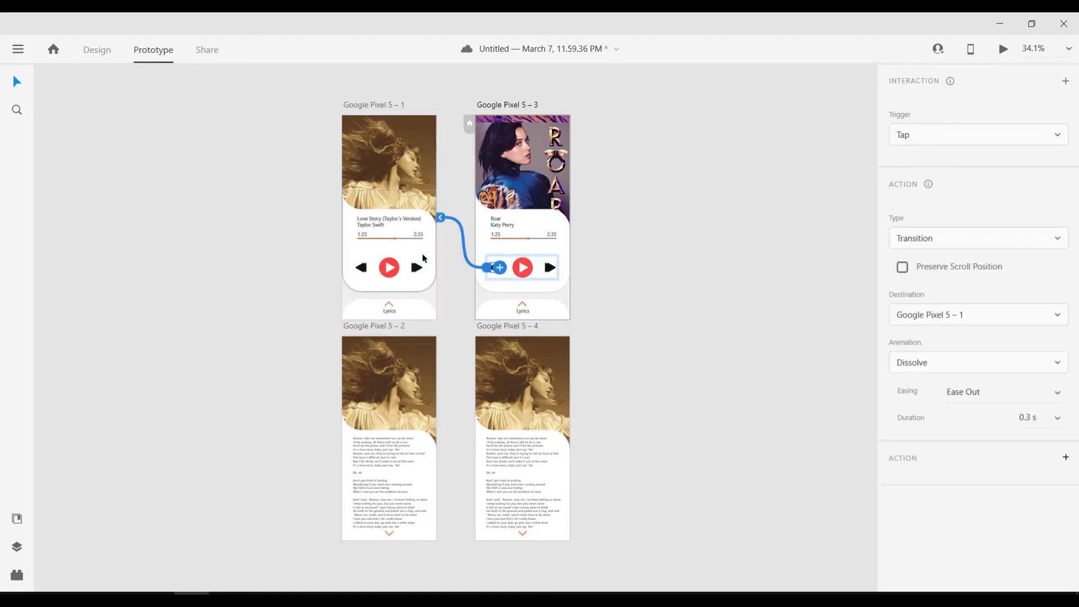
- Link the Lyrics up arrows to their lyrics screens: Google Pixel 5 – 1 to 5 – 2, and Google Pixel 5 – 3 to 5 – 4
left_click(388, 304)
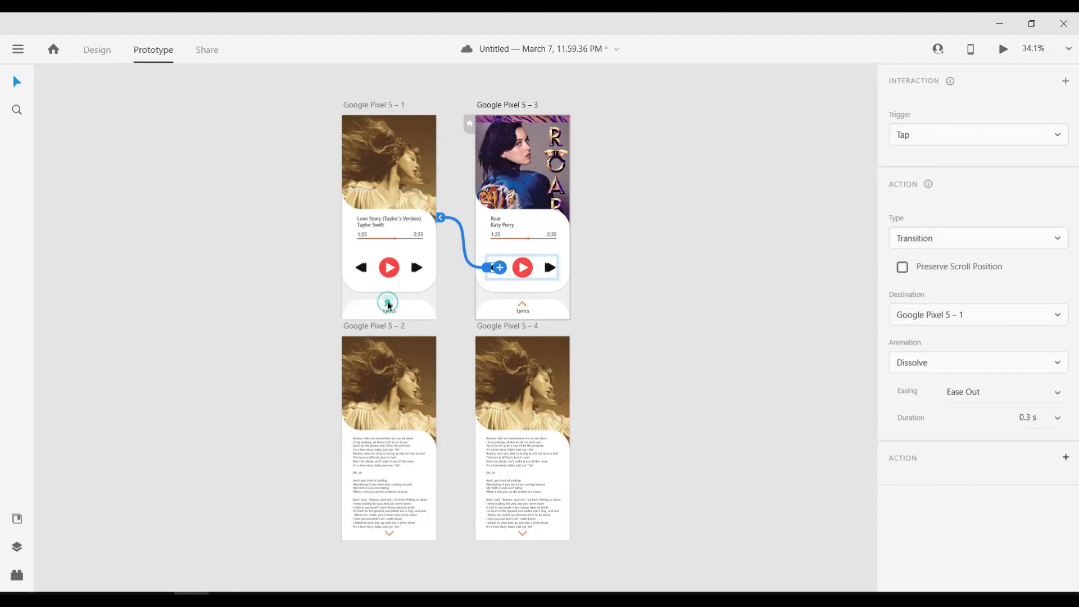
left_click_drag(392, 304, 388, 404)
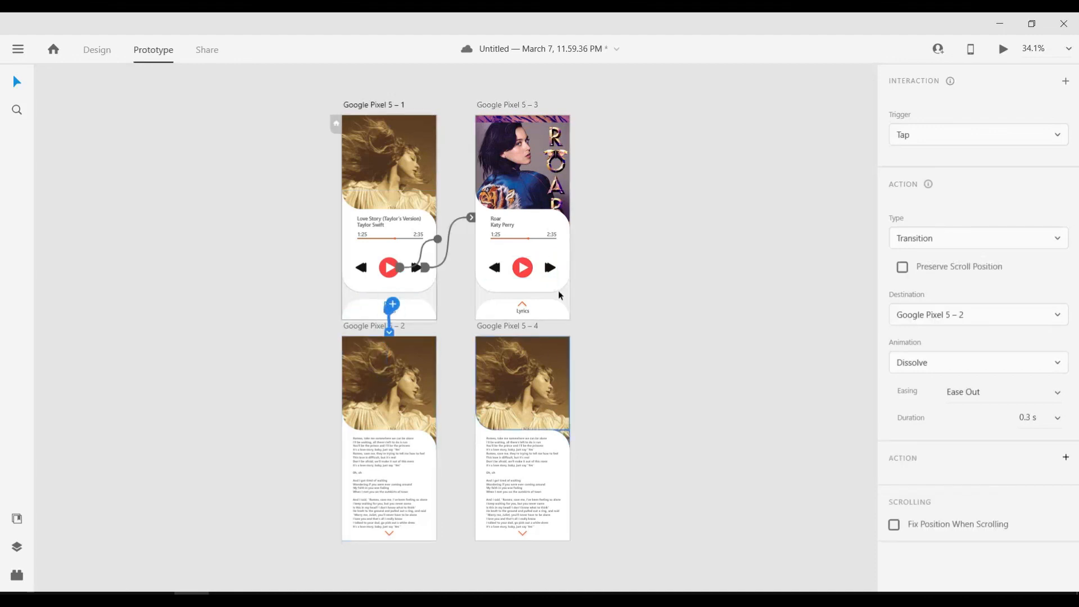
left_click(524, 306)
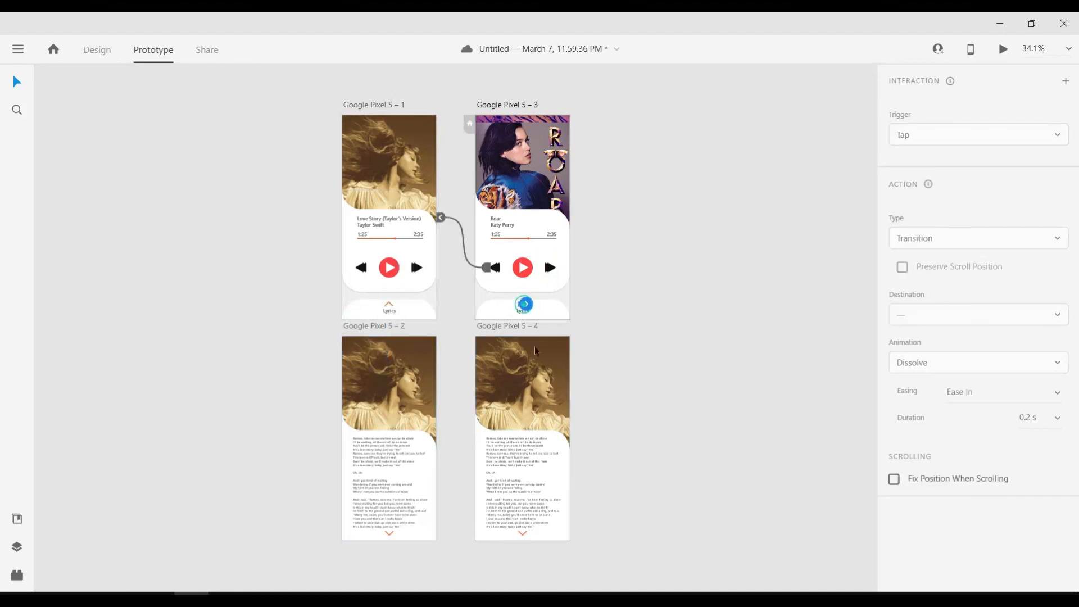
left_click_drag(524, 304, 540, 404)
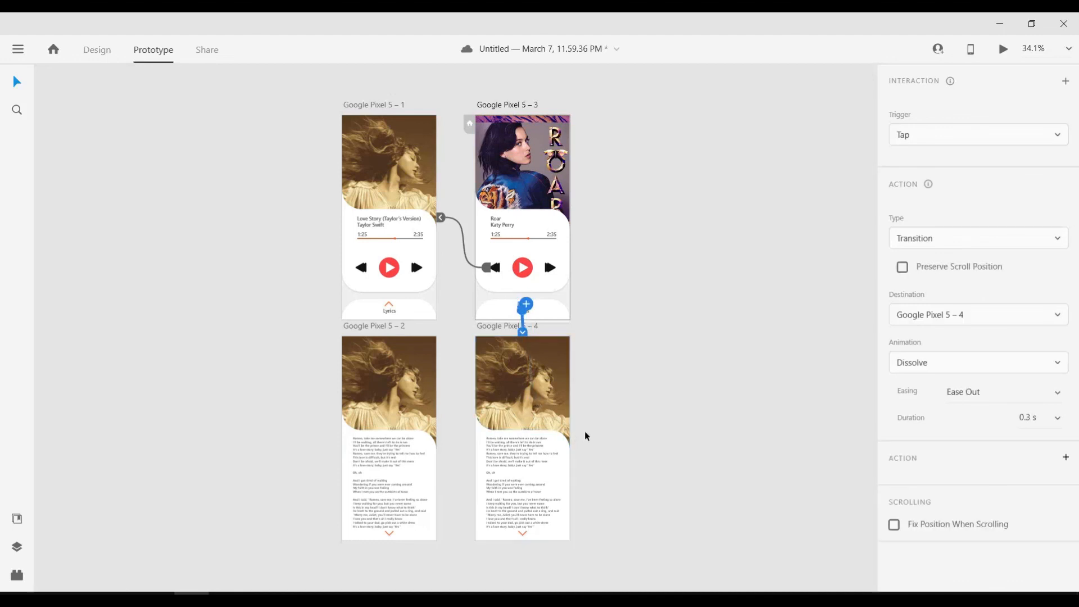
- Replace the cover picture on the Google Pixel 5 – 4 artboard with the Roar cover image from the file folder
key("alt+Tab")
key("Right")
left_click_drag(461, 122, 537, 396)
key("alt+Tab")
left_click(758, 428)
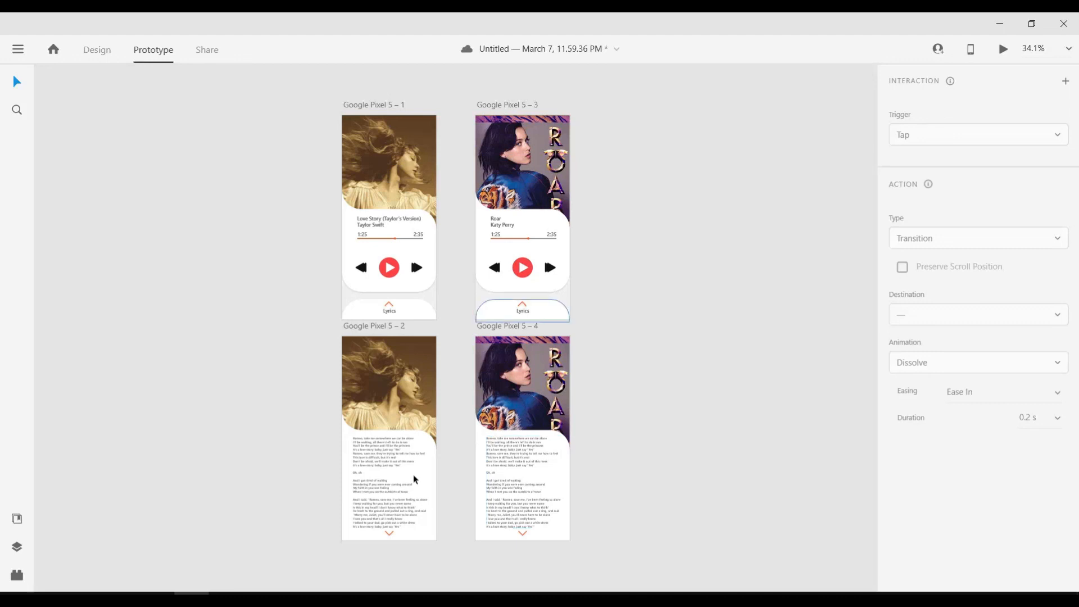
- Link the lyrics screens' down arrows to their player screens: Google Pixel 5 – 2 to 5 – 1, and Google Pixel 5 – 4 to 5 – 3
left_click(390, 535)
left_click_drag(393, 534, 391, 275)
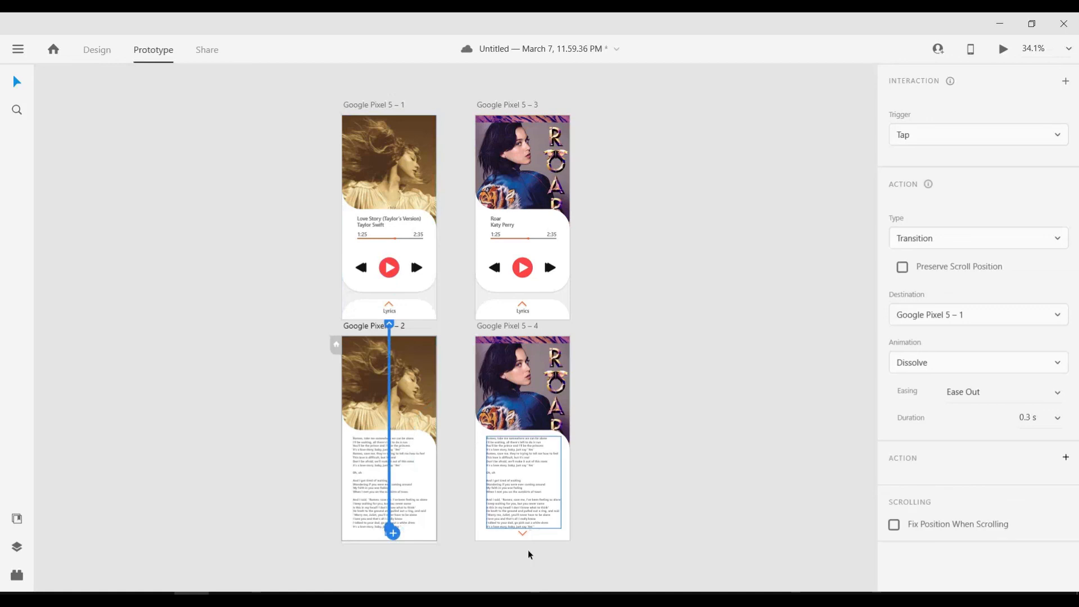
left_click(526, 533)
left_click_drag(527, 532, 523, 252)
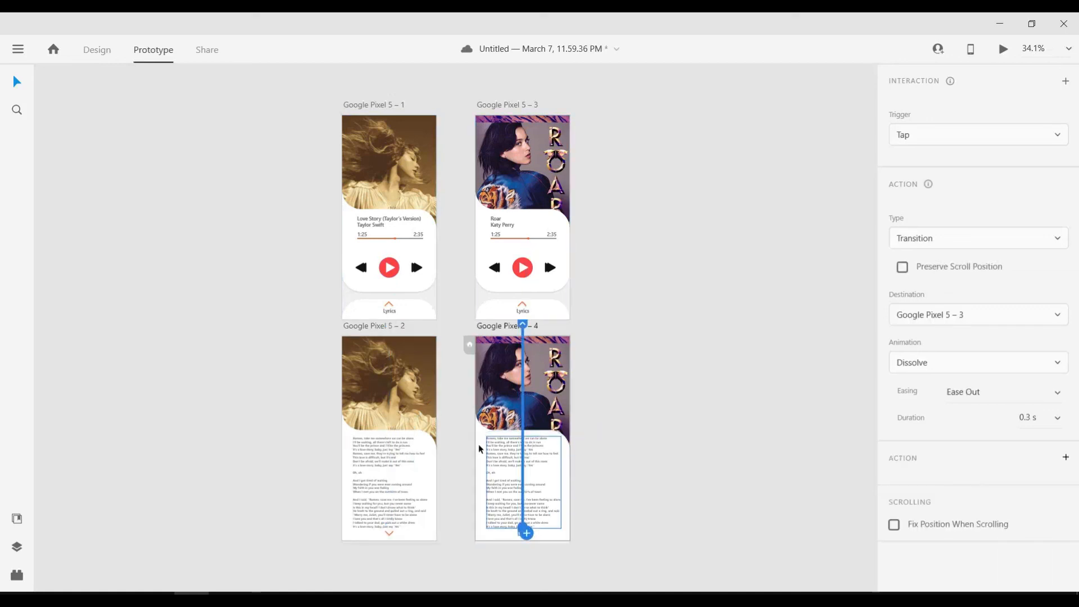
left_click(705, 361)
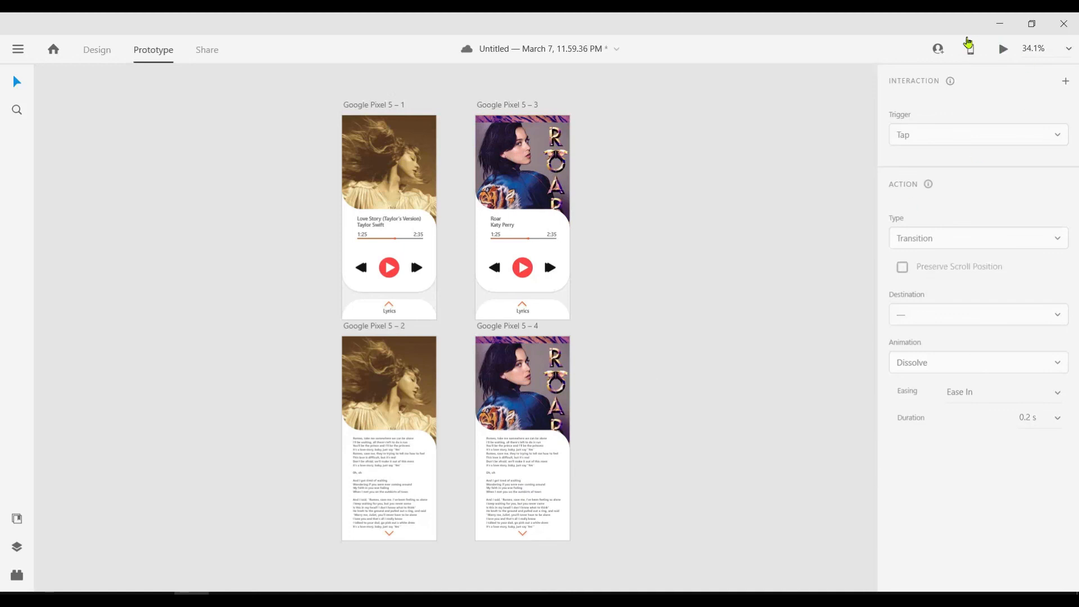
- Preview the prototype in a maximized window and test the play button's hover state and the forward and rewind buttons between the songs
left_click(1002, 50)
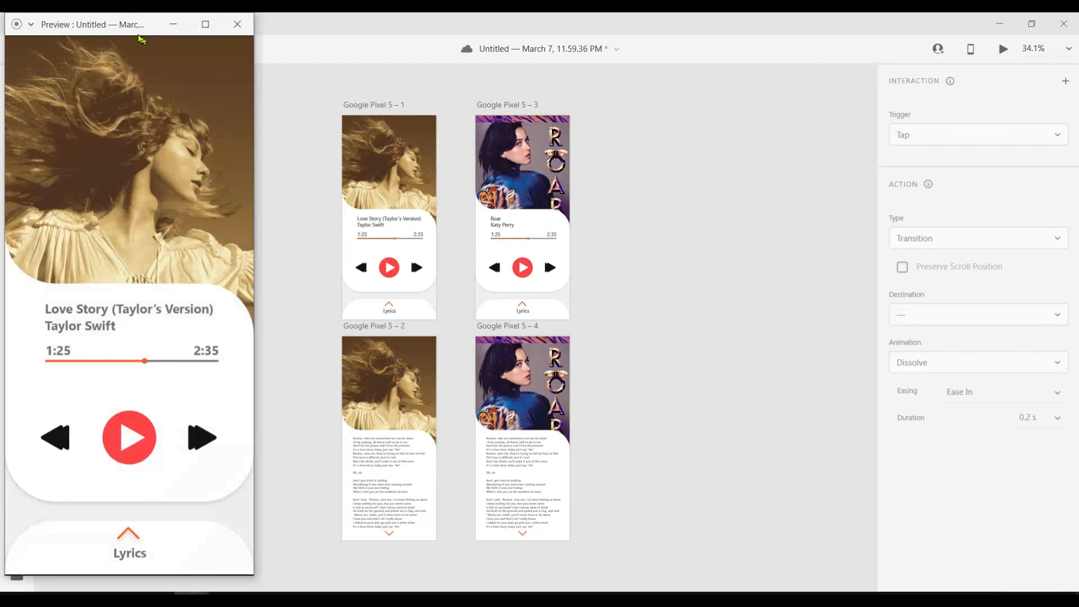
left_click_drag(219, 26, 622, 43)
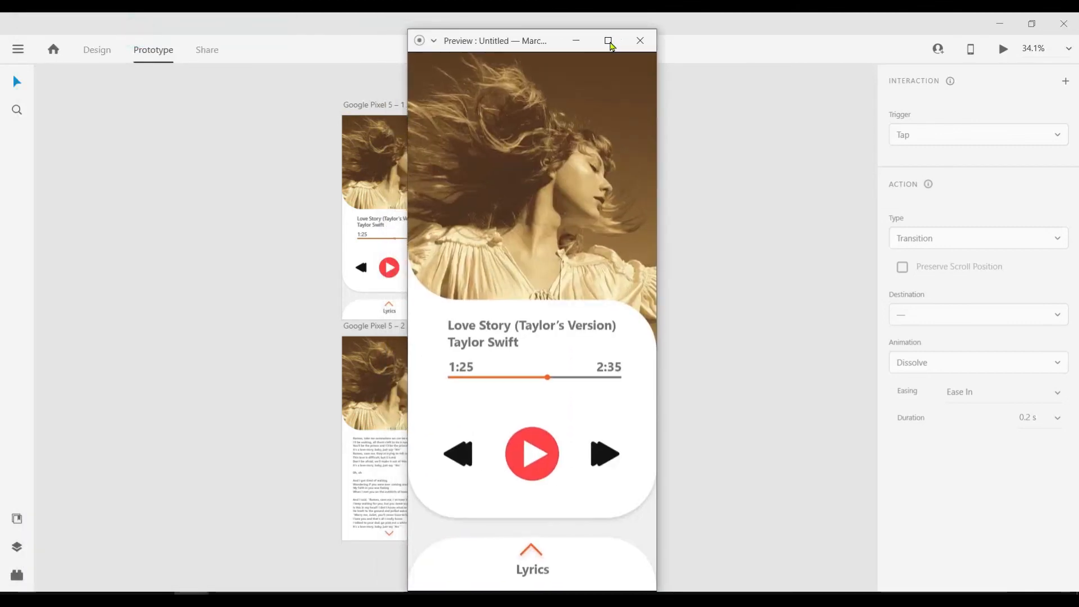
left_click(608, 41)
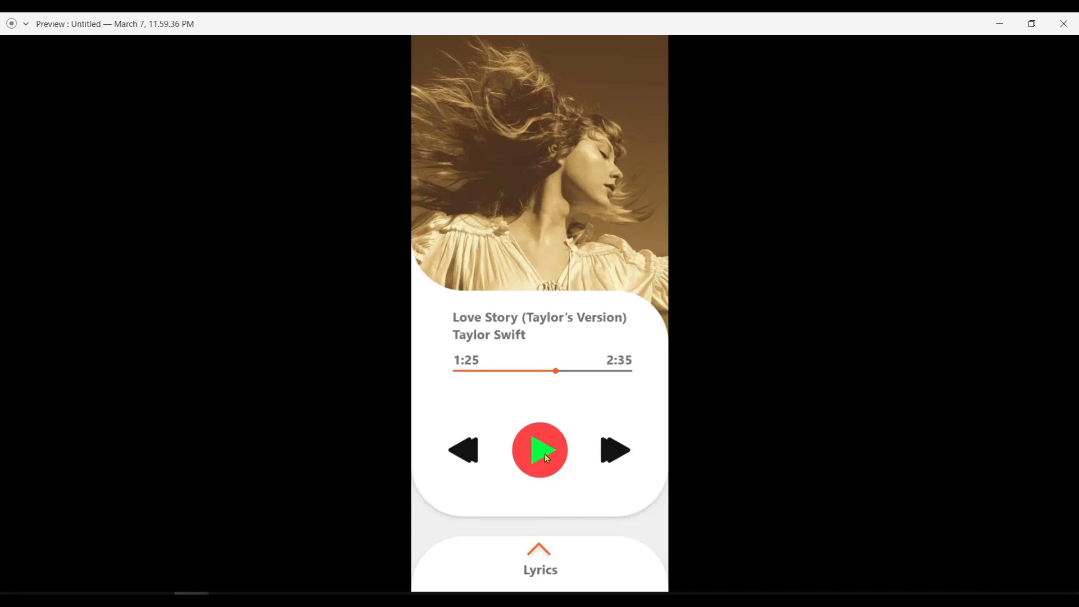
left_click(616, 454)
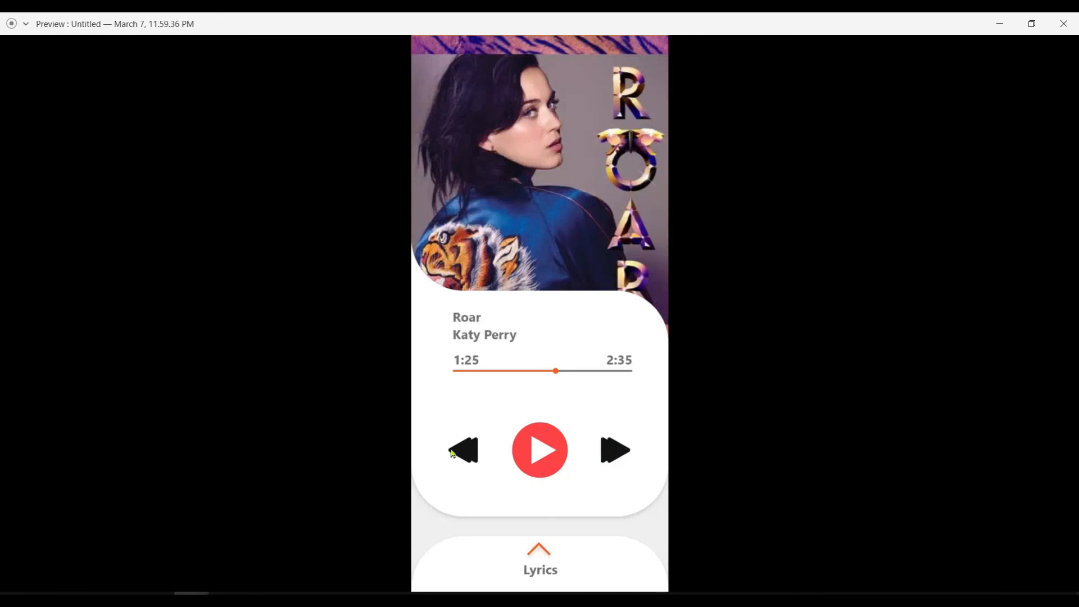
left_click(456, 451)
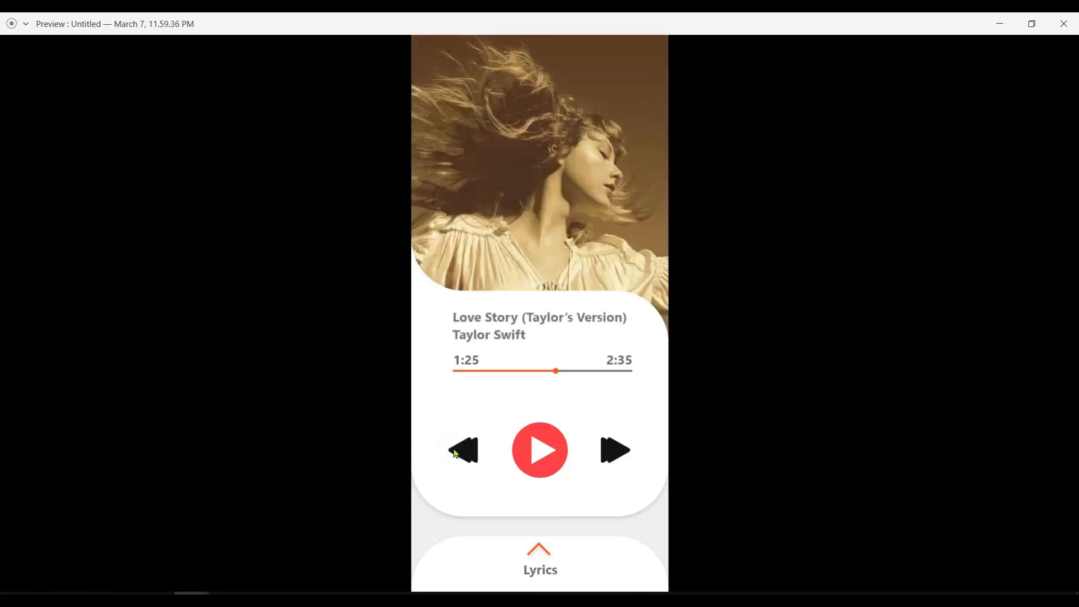
- Test opening and closing the lyrics screens of both songs in the preview and close the preview window
left_click(538, 553)
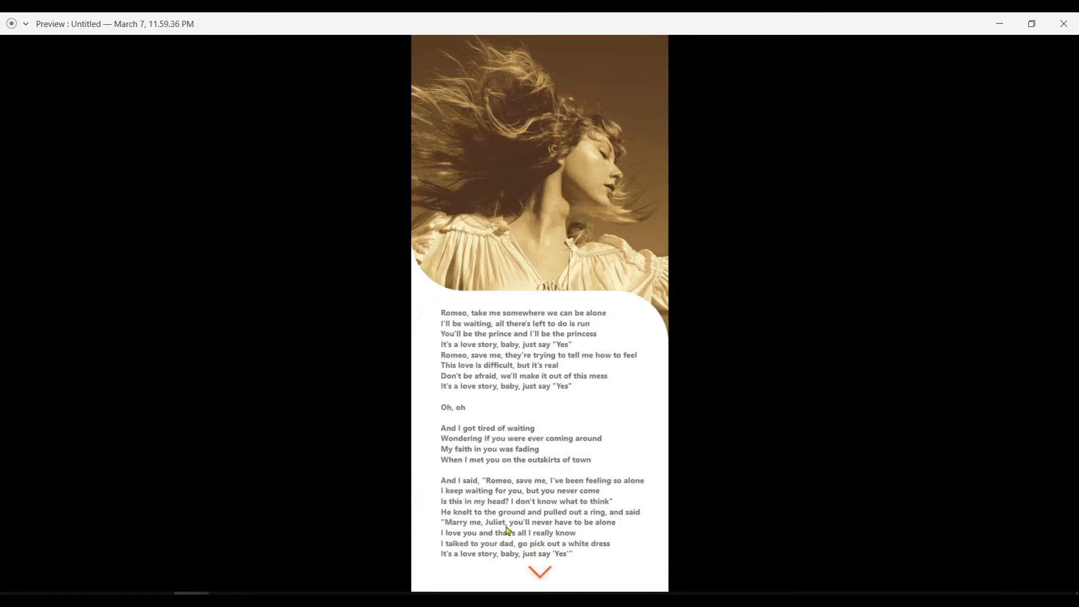
left_click(539, 580)
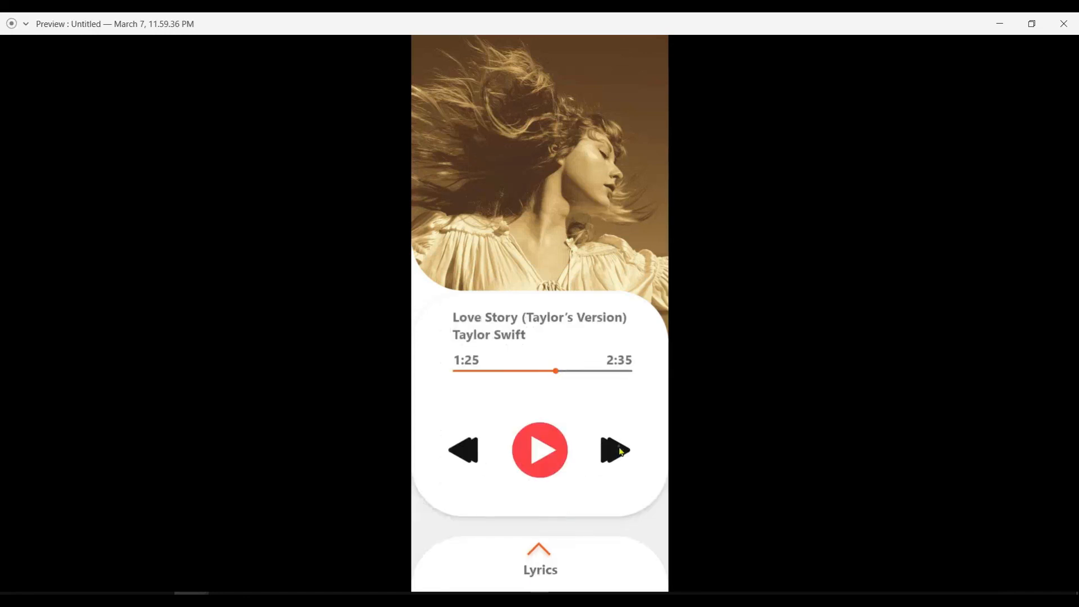
left_click(621, 449)
left_click(539, 554)
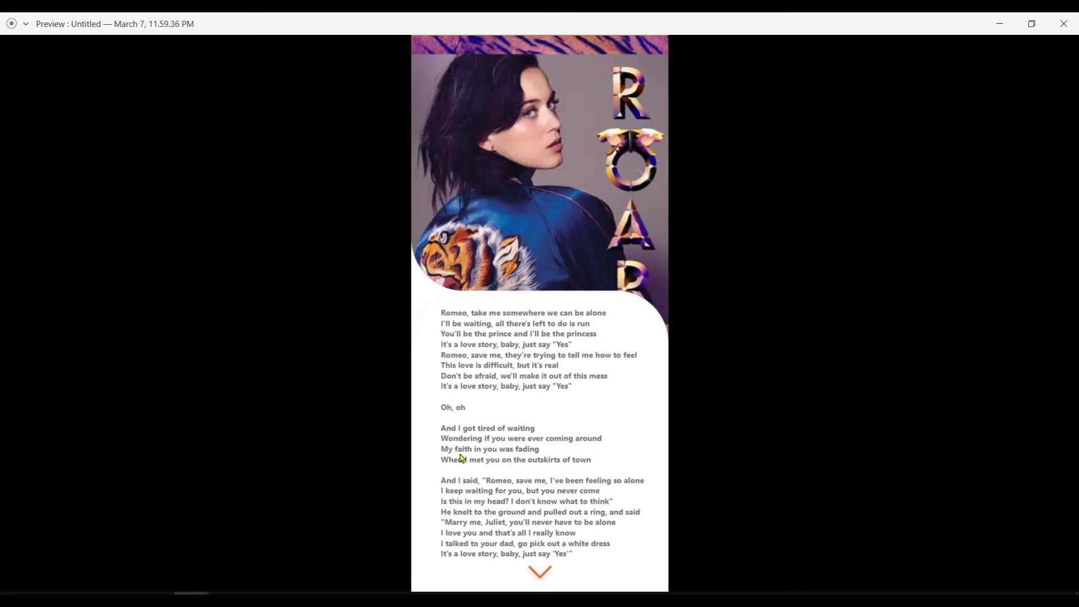
left_click(539, 574)
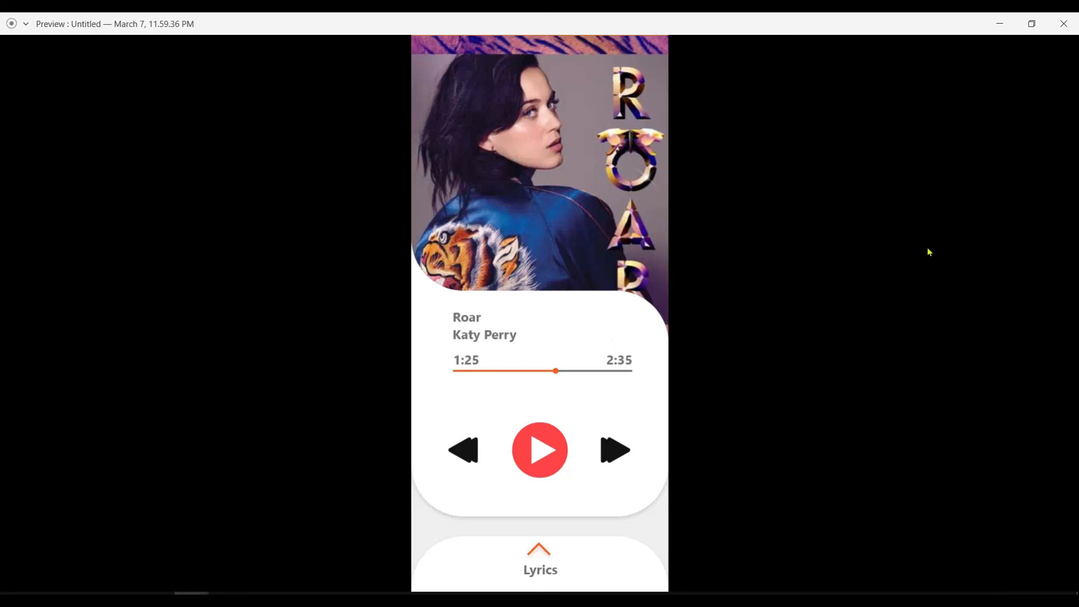
left_click(1068, 29)
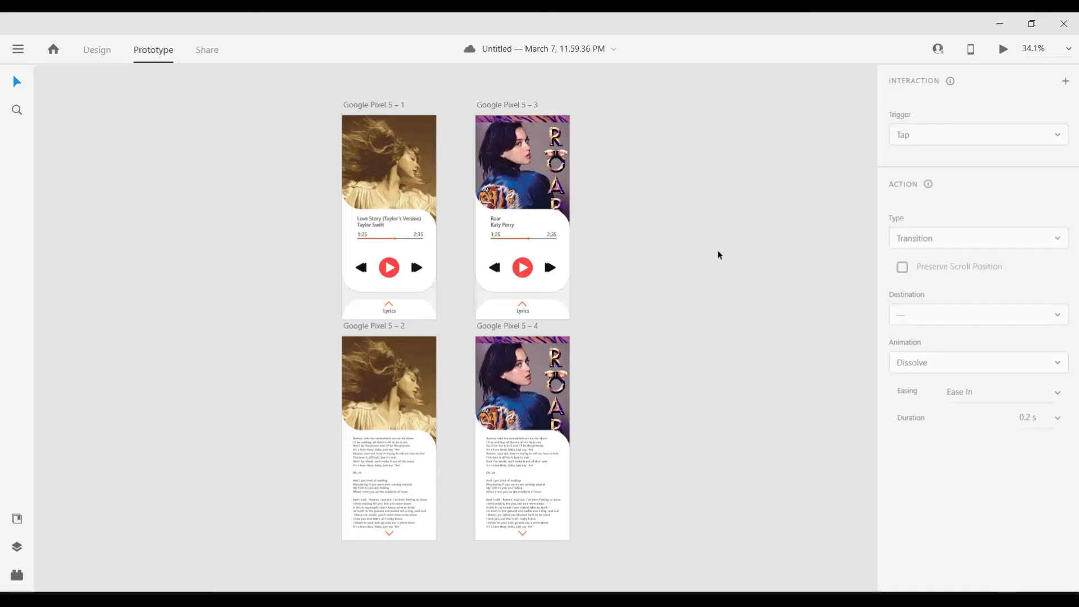